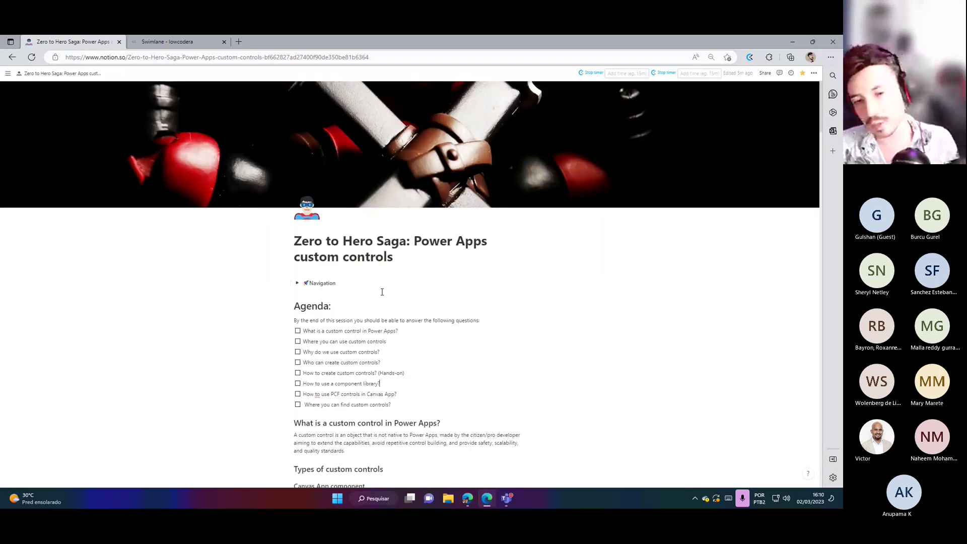
Skim the session notes from the agenda through the custom control topics to the Hands-On section.
scroll(381, 292, "down", 1)
scroll(382, 292, "down", 2)
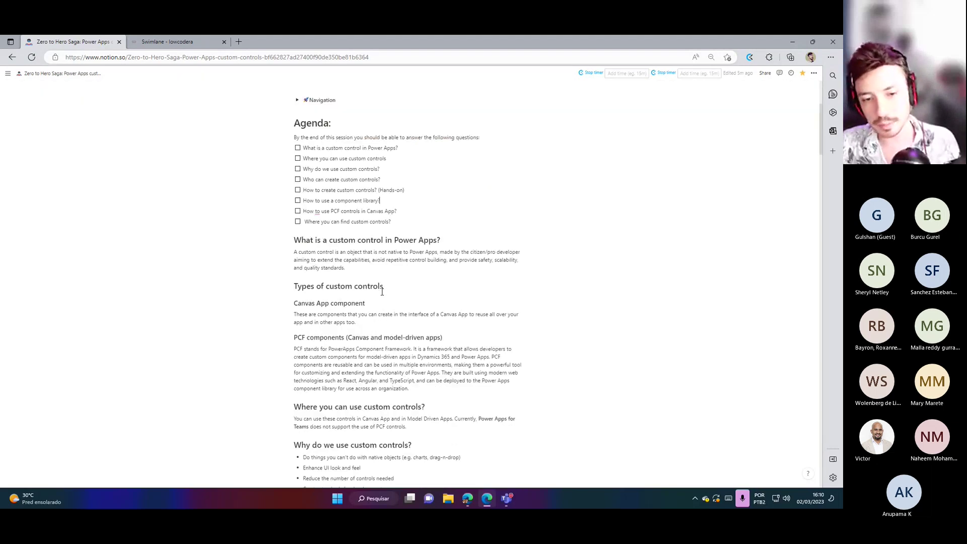
scroll(382, 292, "down", 6)
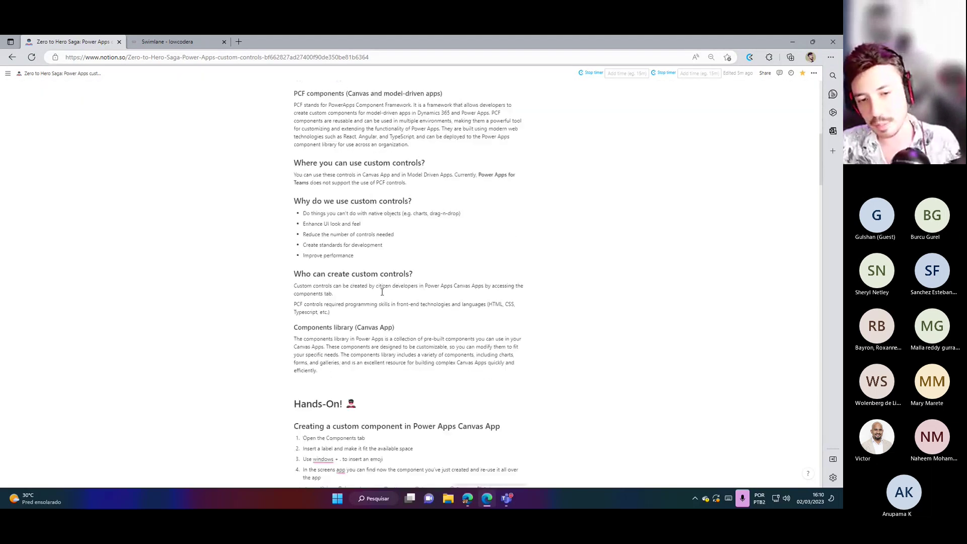
scroll(382, 292, "down", 3)
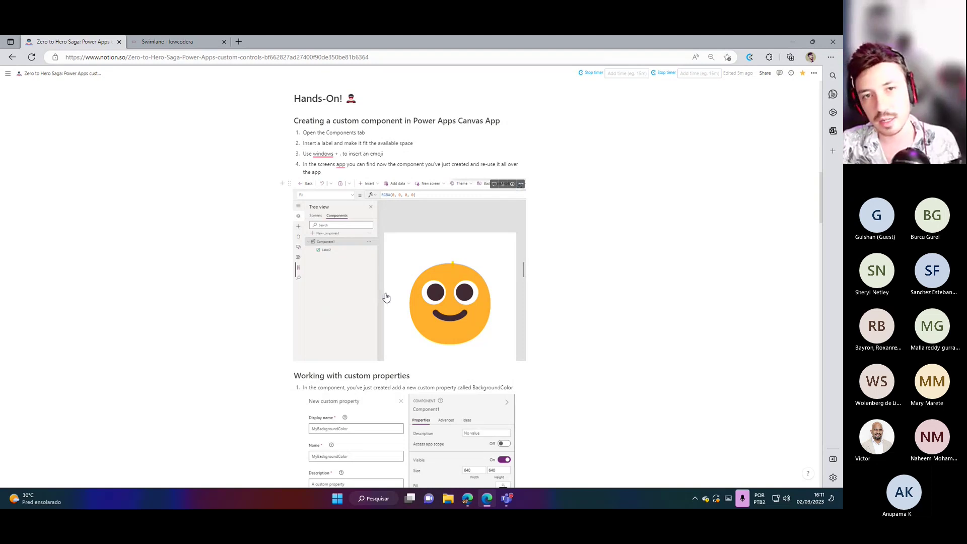
scroll(381, 296, "up", 7)
scroll(386, 293, "down", 3)
scroll(385, 293, "down", 8)
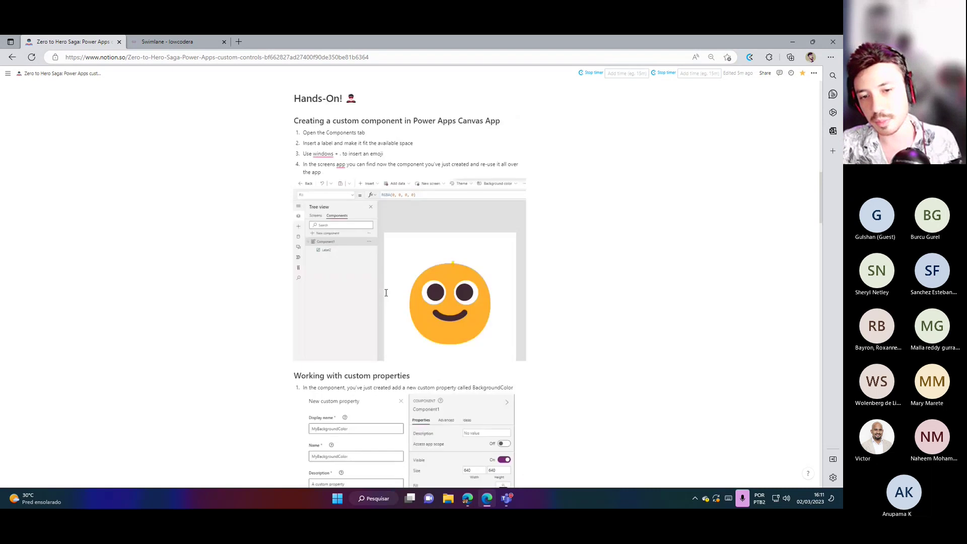
scroll(386, 295, "up", 9)
scroll(520, 218, "up", 4)
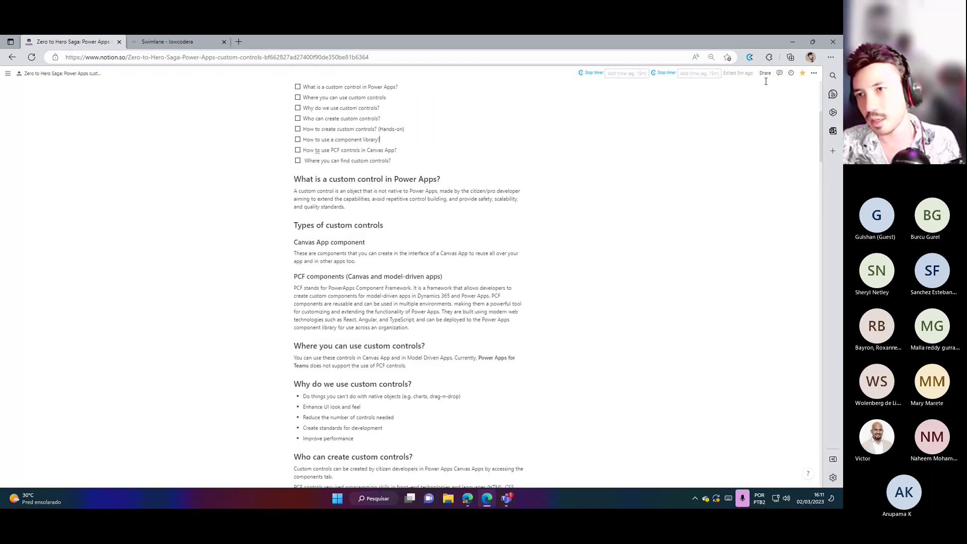
Copy the notes page's public web link and post it in the Teams meeting chat.
left_click(764, 73)
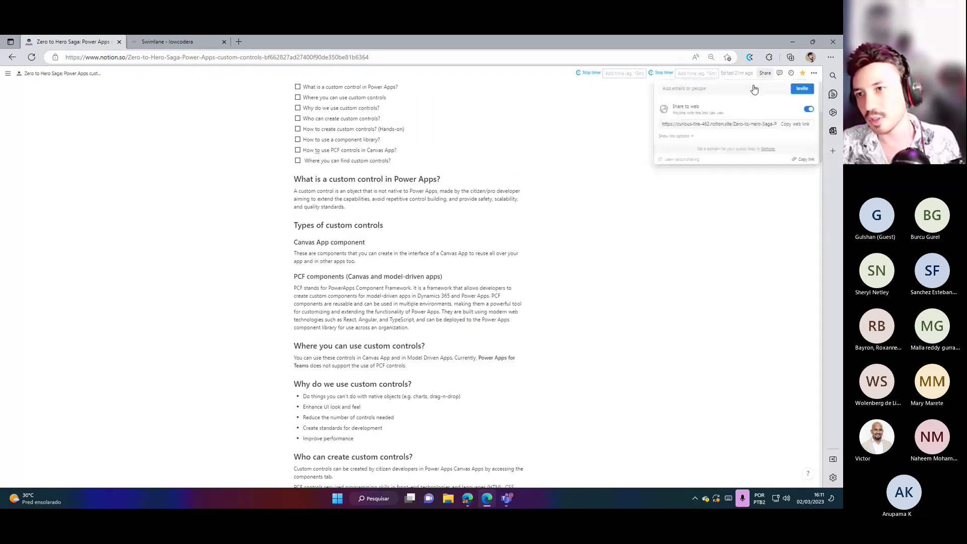
left_click(800, 125)
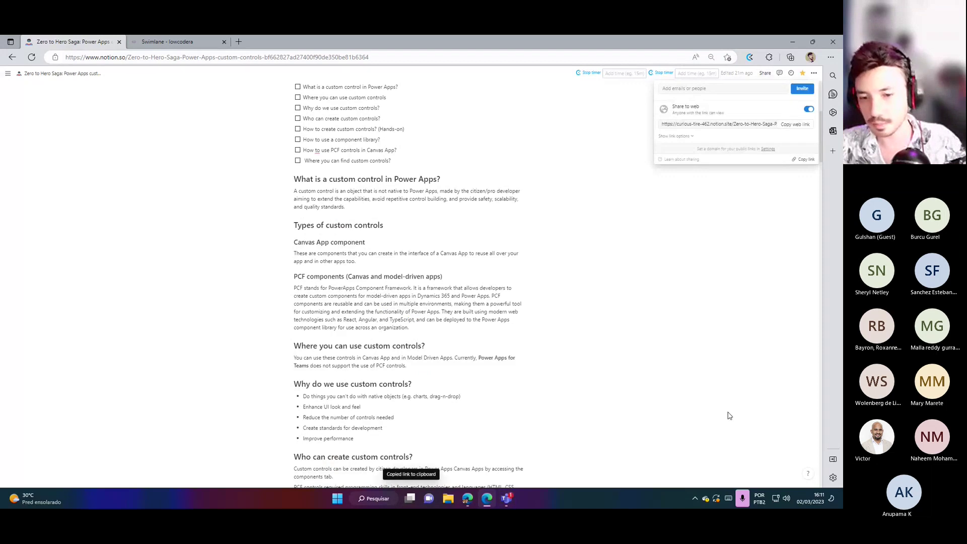
mouse_move(506, 499)
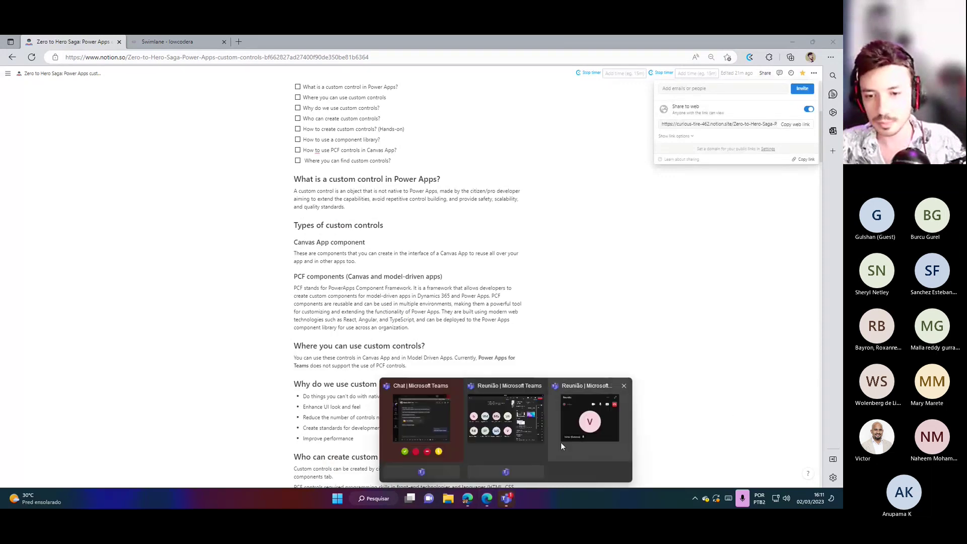
left_click(536, 434)
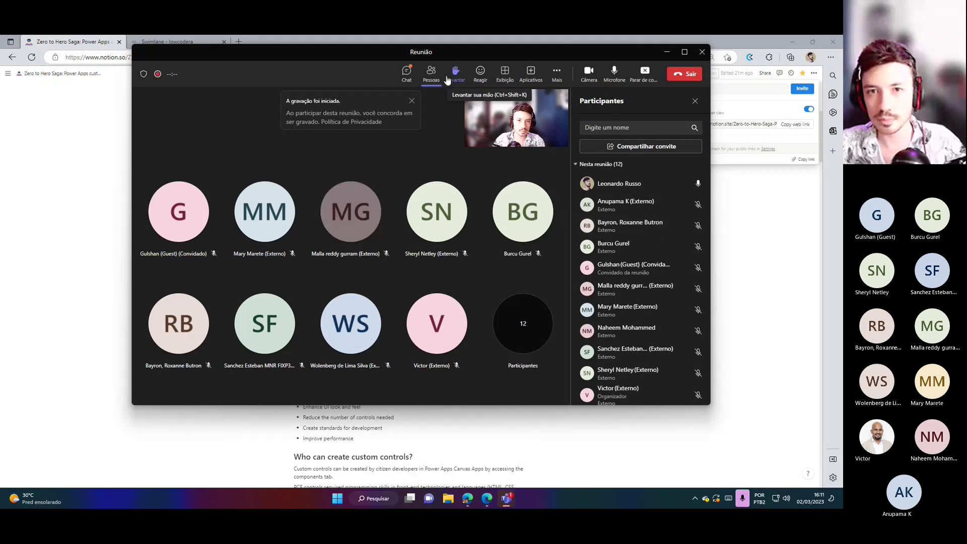
left_click(407, 75)
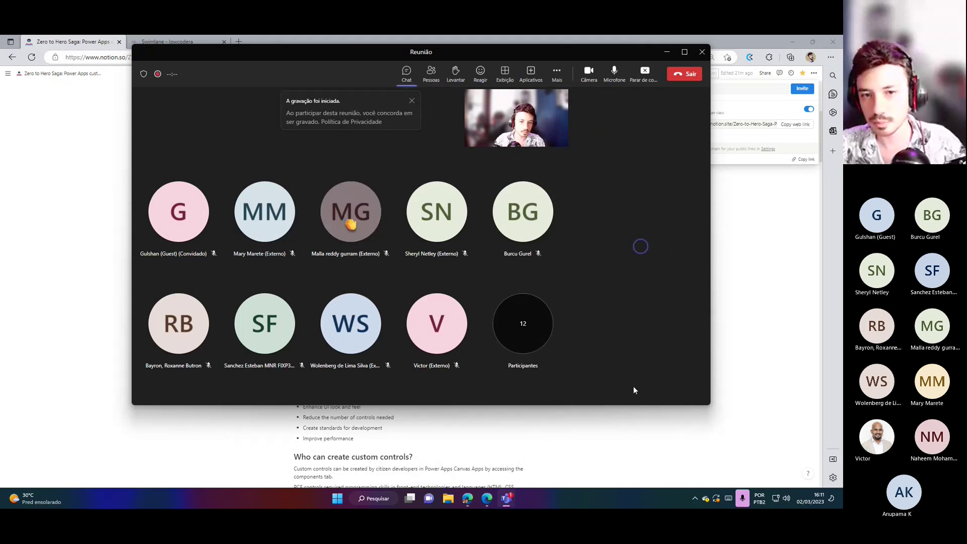
left_click(647, 380)
key("ctrl+v")
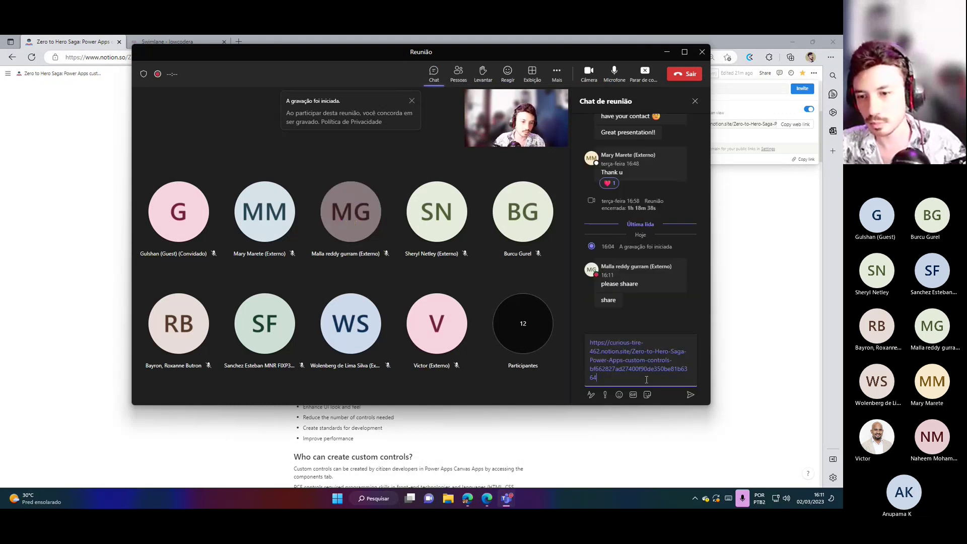
key("Return")
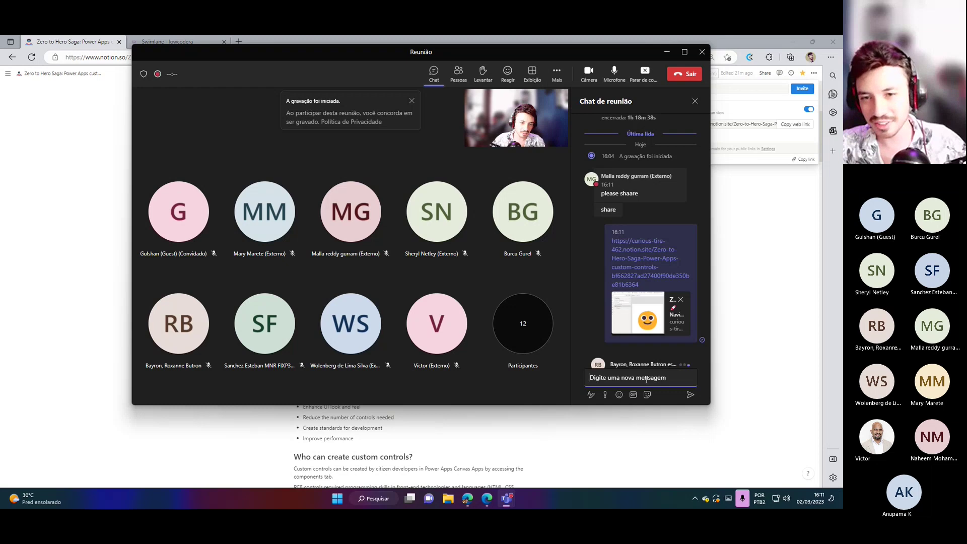
Return to the Notion page and review the hands-on instructions for creating a custom component in a Canvas App.
left_click(754, 401)
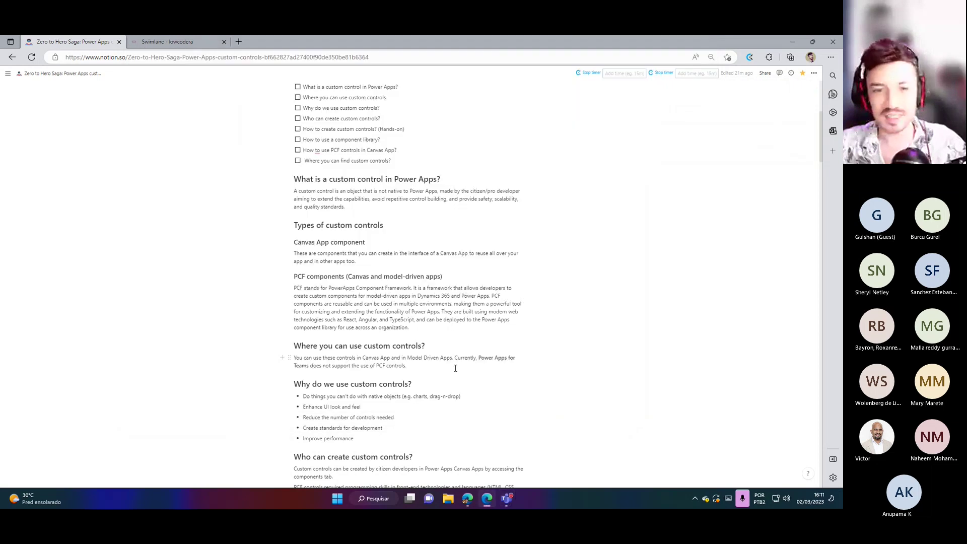
scroll(458, 370, "up", 2)
scroll(458, 369, "up", 1)
scroll(462, 367, "down", 7)
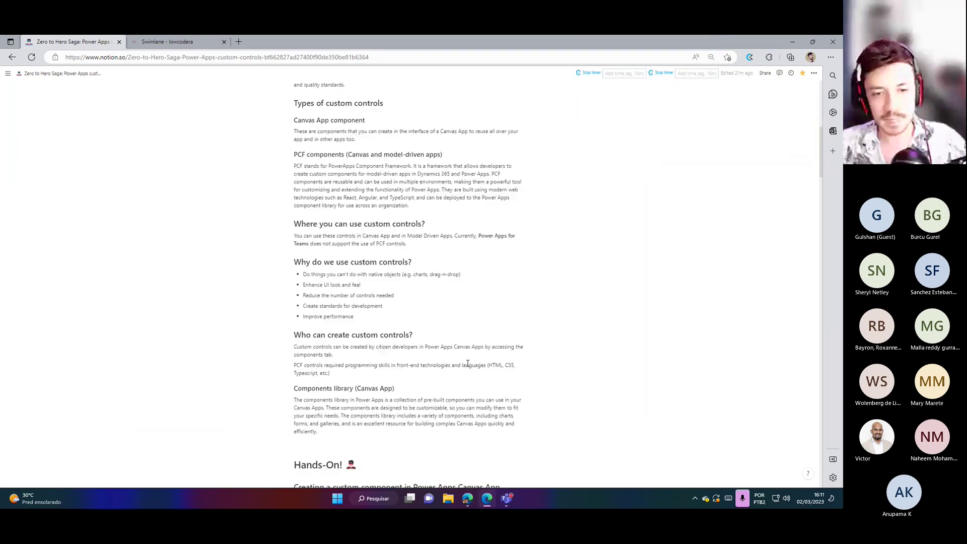
scroll(467, 366, "down", 3)
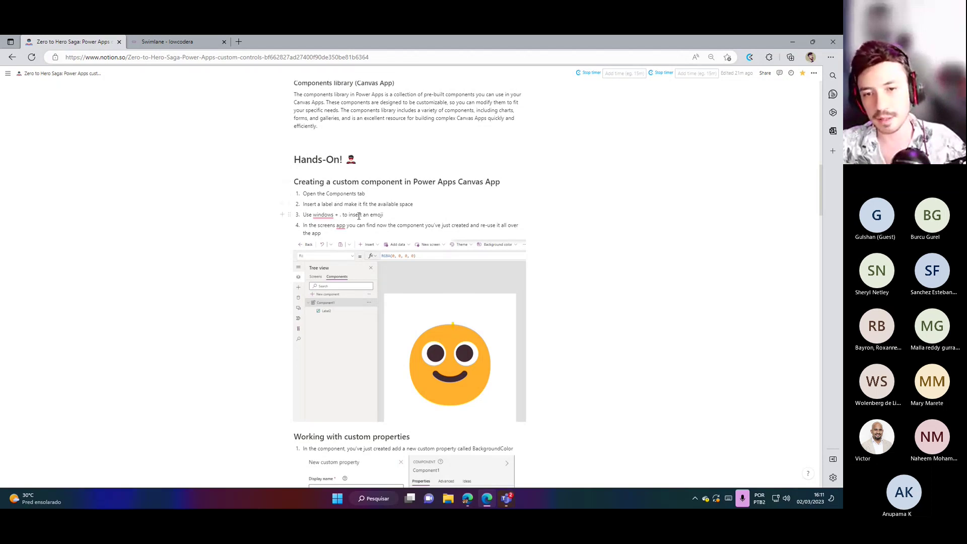
scroll(365, 219, "down", 3)
scroll(373, 224, "up", 3)
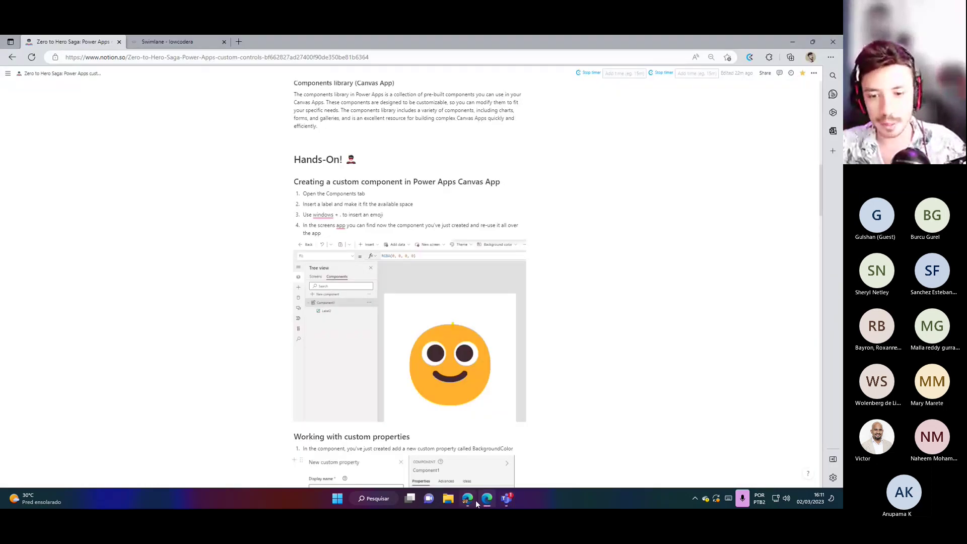
Switch to the Power Apps editor and create a new component in the Zero to Hero - 02 app.
left_click(469, 499)
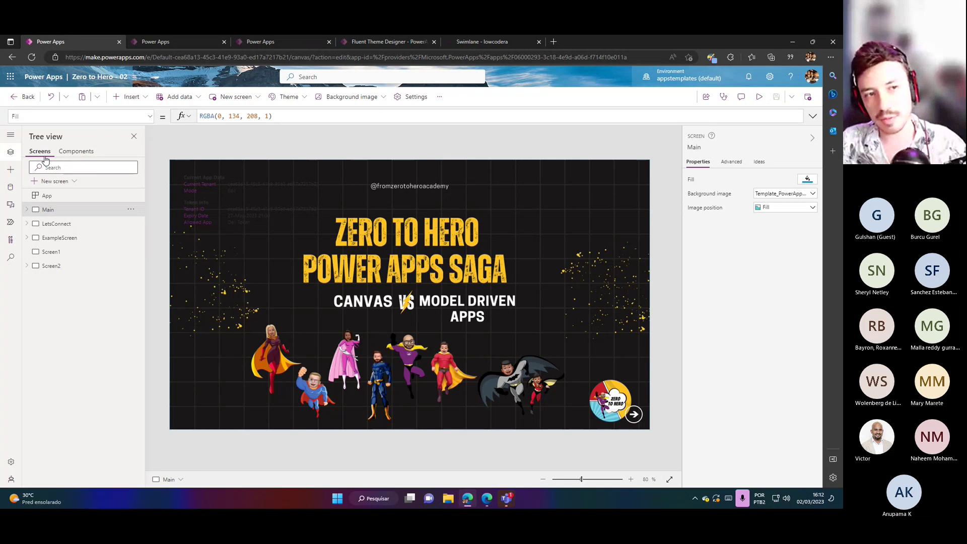
left_click(76, 151)
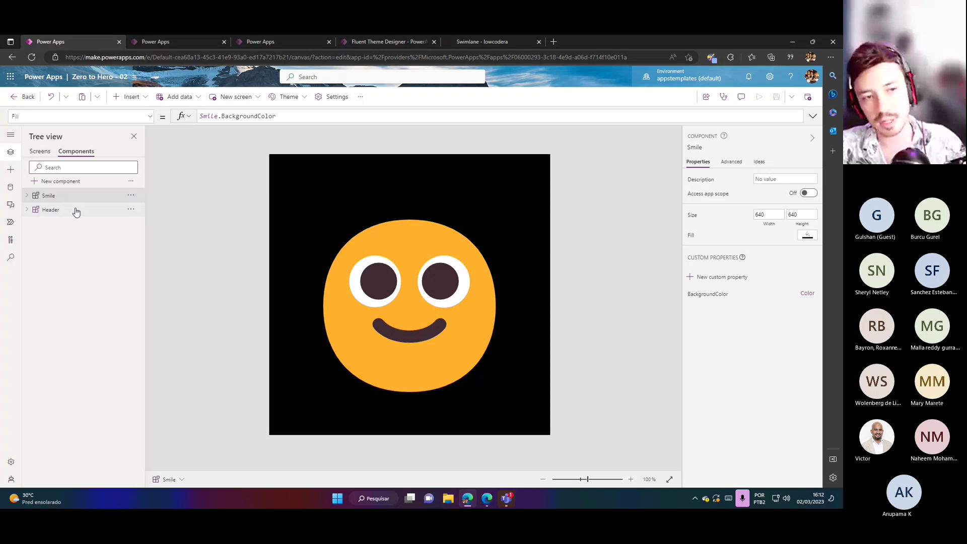
left_click(61, 181)
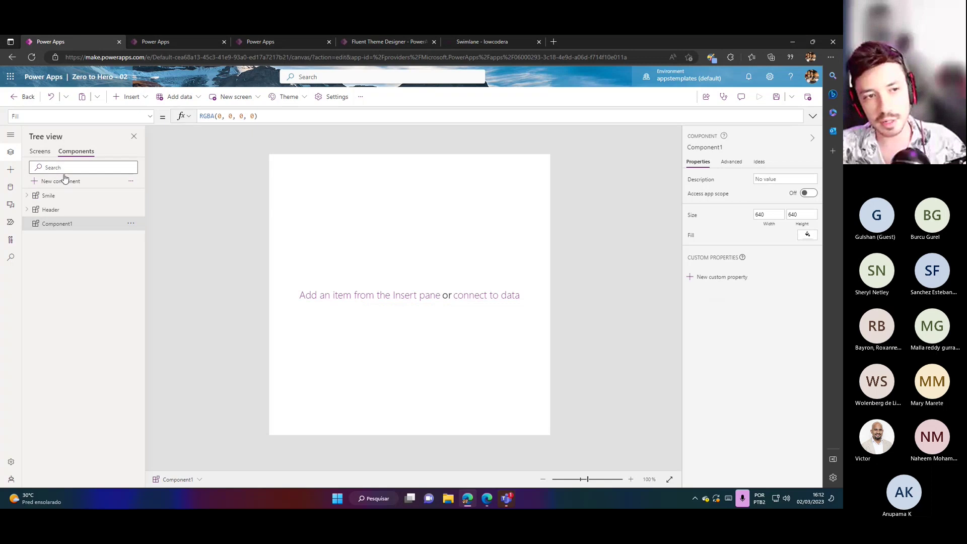
Look at the app's screens and compare them with its components, including the existing Smile component.
left_click(41, 152)
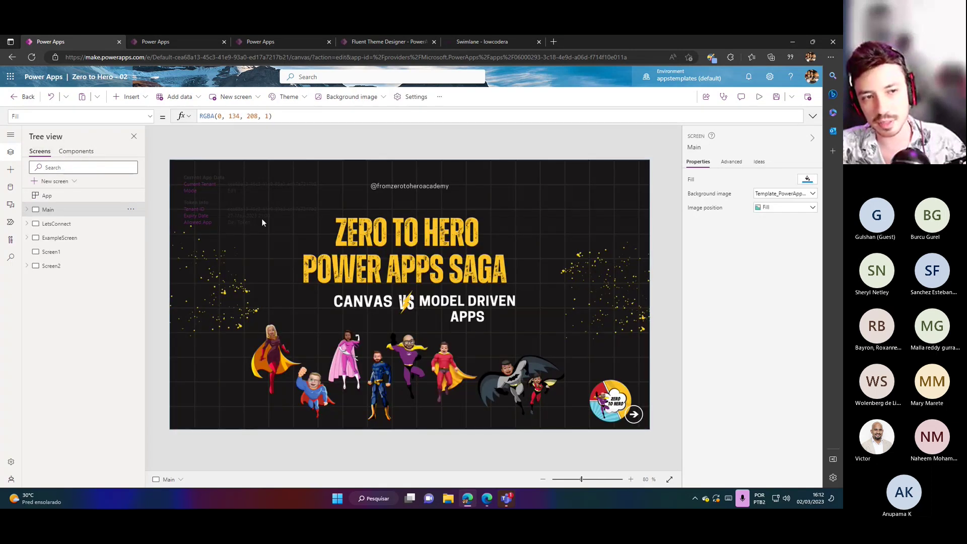
left_click(71, 152)
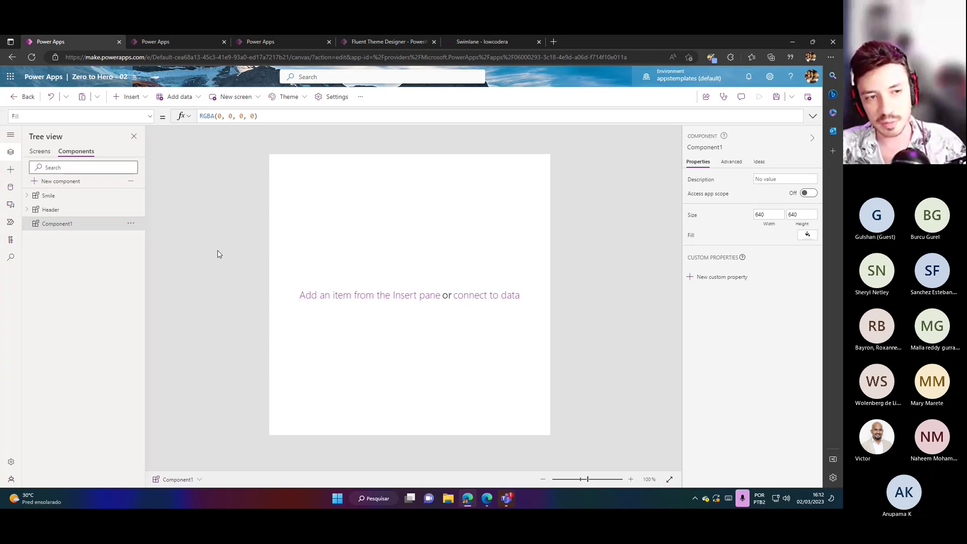
left_click(71, 201)
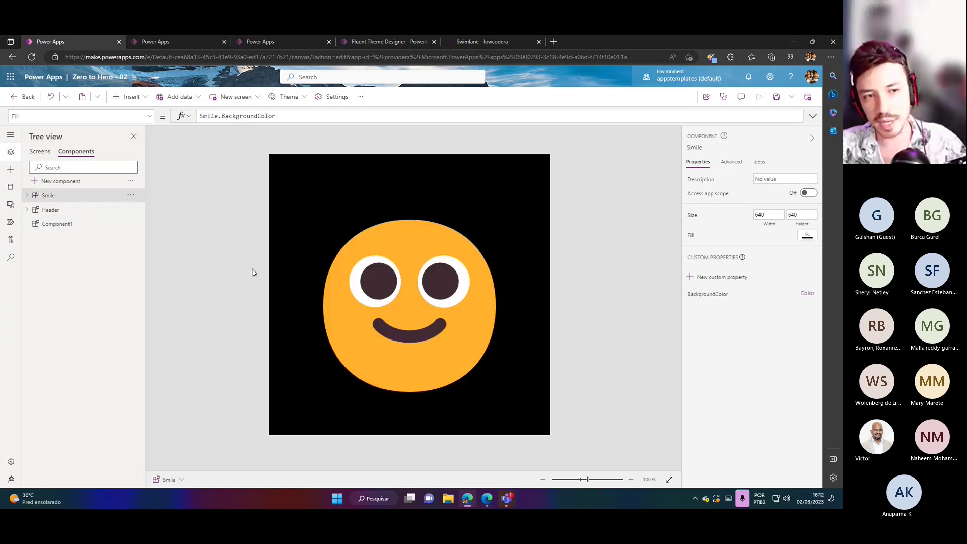
Insert a text label into the empty Component1.
left_click(76, 228)
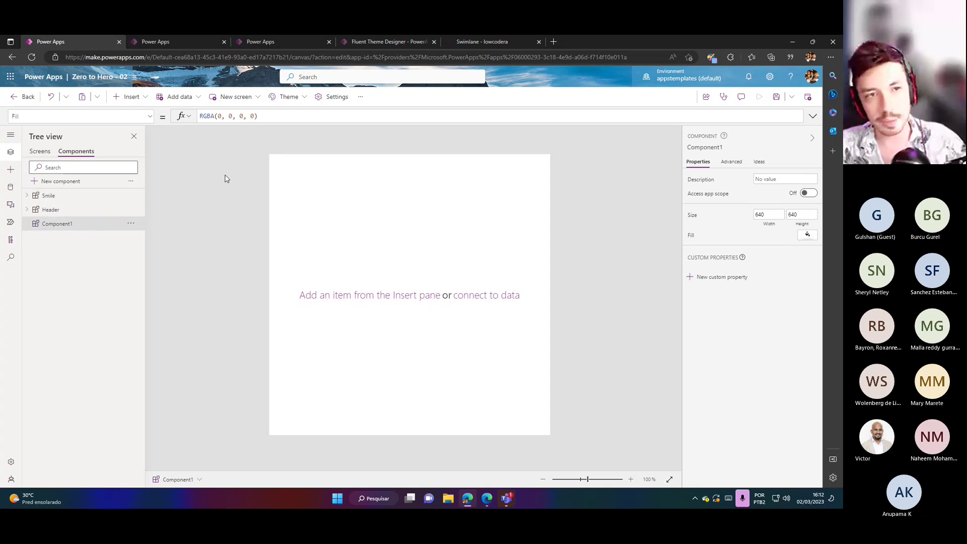
left_click(132, 96)
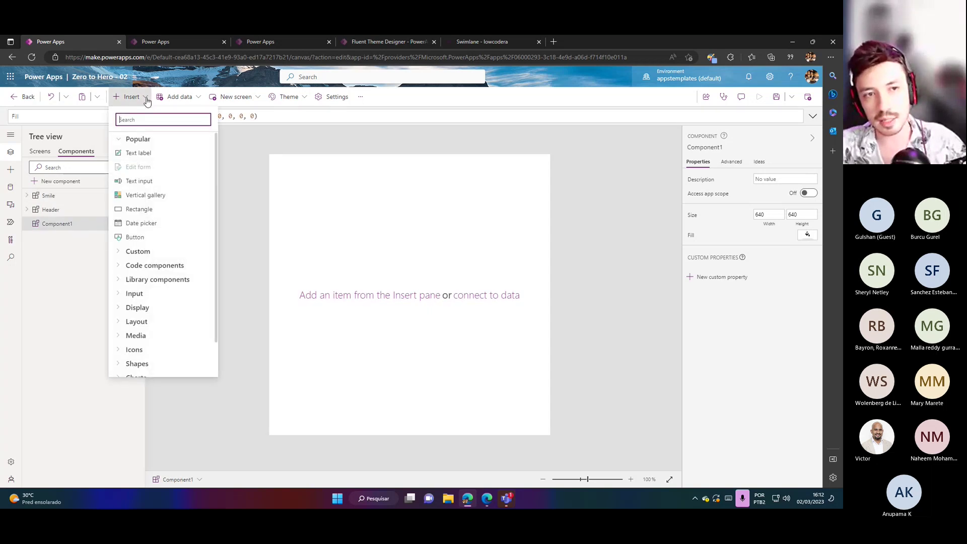
left_click(151, 154)
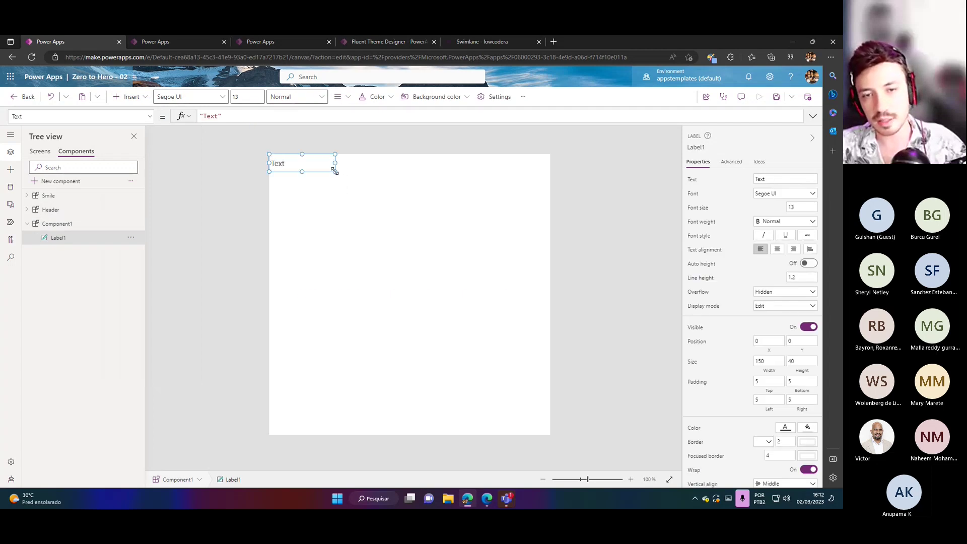
Stretch the label to fill the whole 640 × 640 component and centre its text horizontally.
left_click(401, 236)
left_click(288, 168)
left_click_drag(335, 171, 582, 494)
left_click(551, 353)
left_click(441, 347)
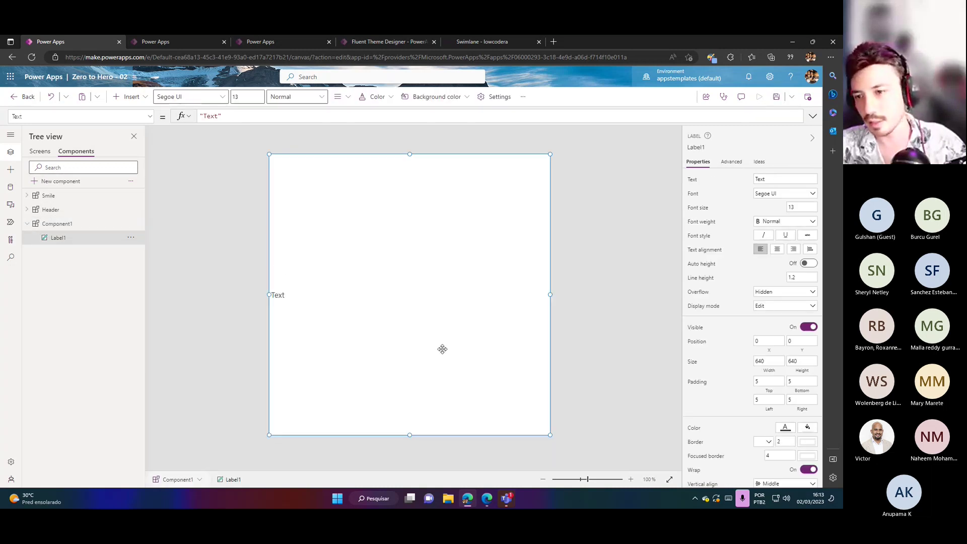
left_click(776, 252)
left_click(643, 263)
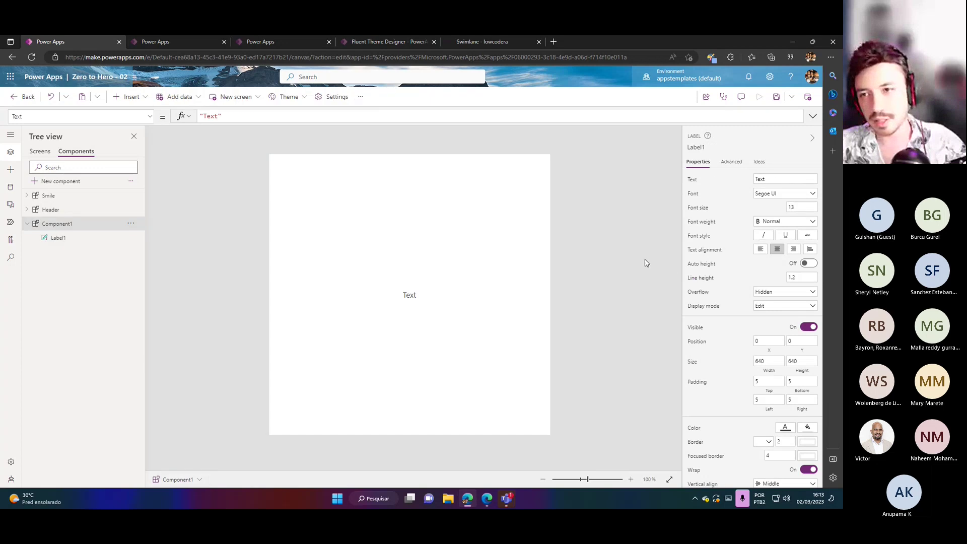
Replace the label's text with a smiling-face emoji.
left_click(501, 258)
left_click(781, 178)
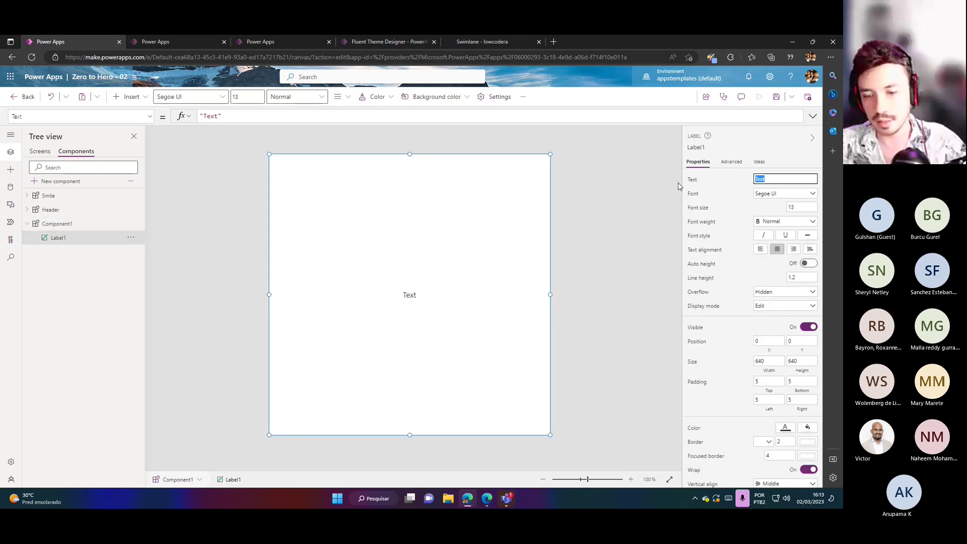
key("BackSpace")
key("super+period")
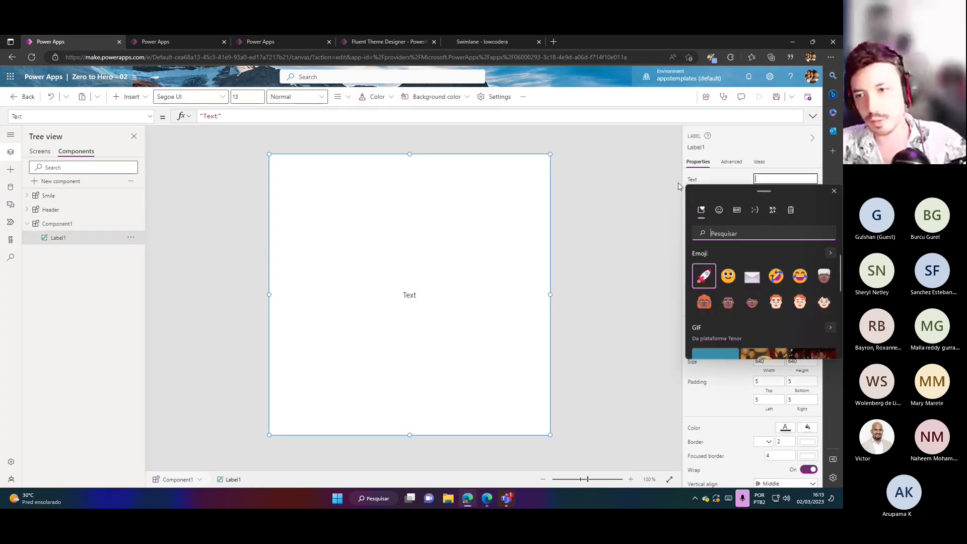
left_click(727, 277)
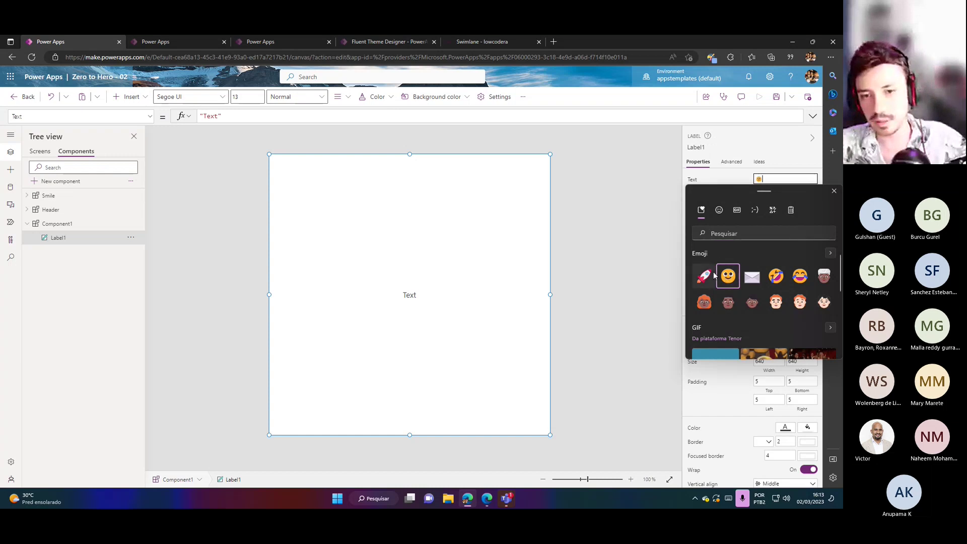
key("Escape")
left_click(746, 200)
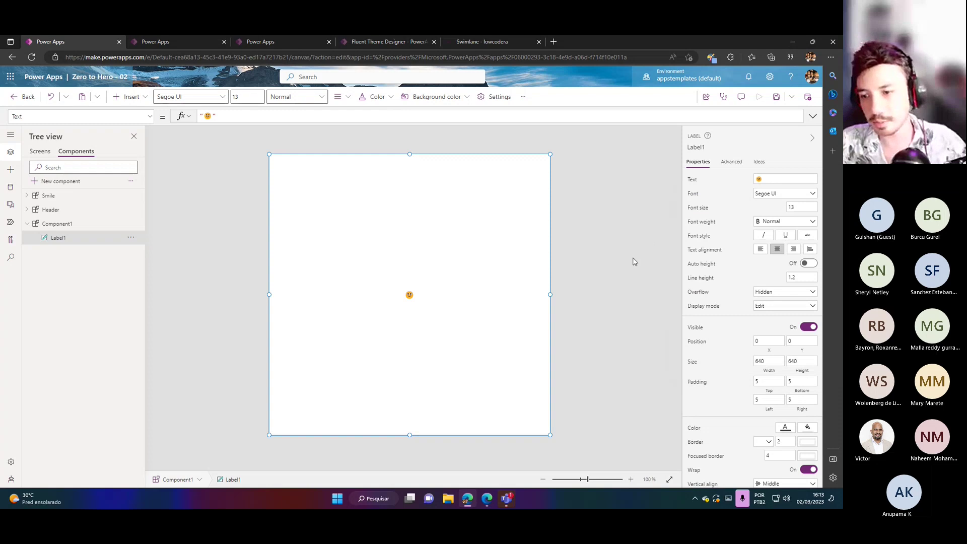
Set the emoji label's font size to 120, trying 72 first.
left_click(797, 207)
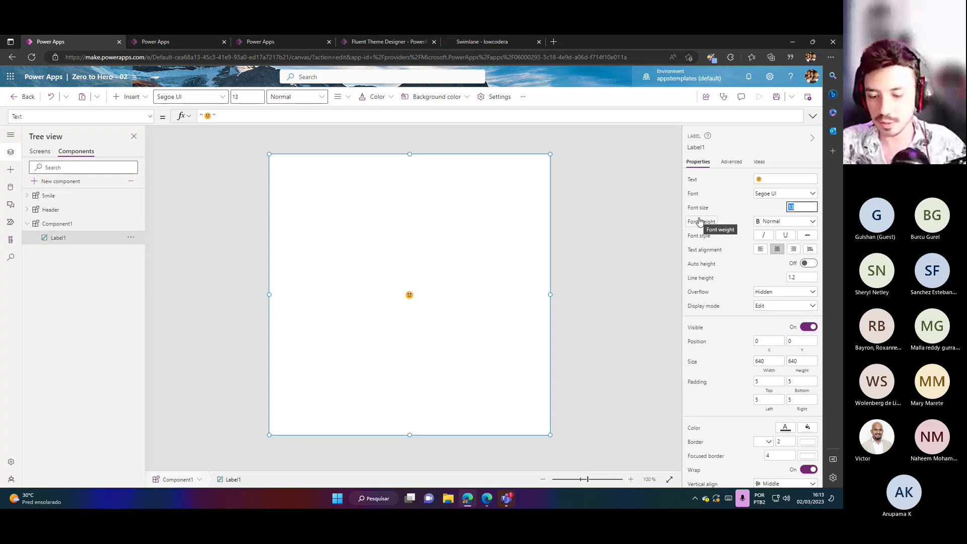
type("72")
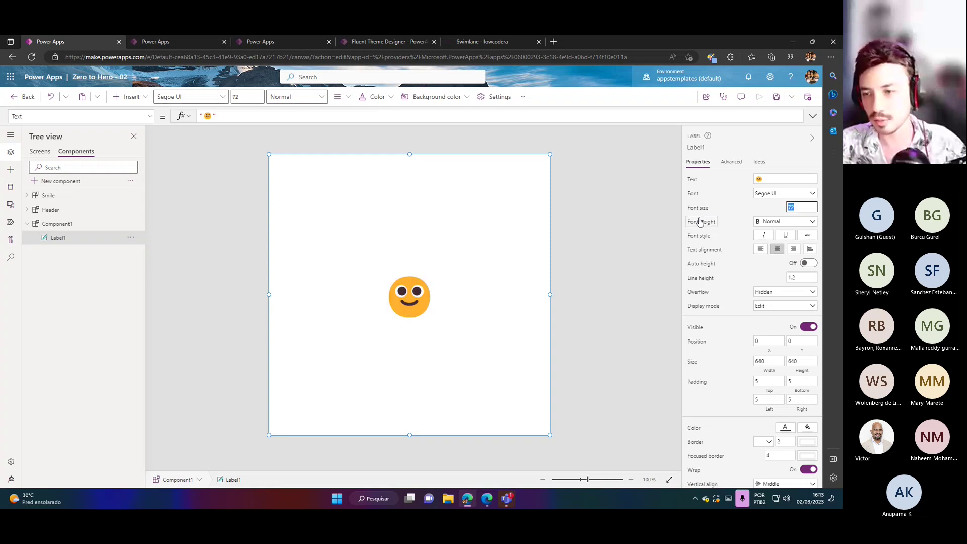
type("120")
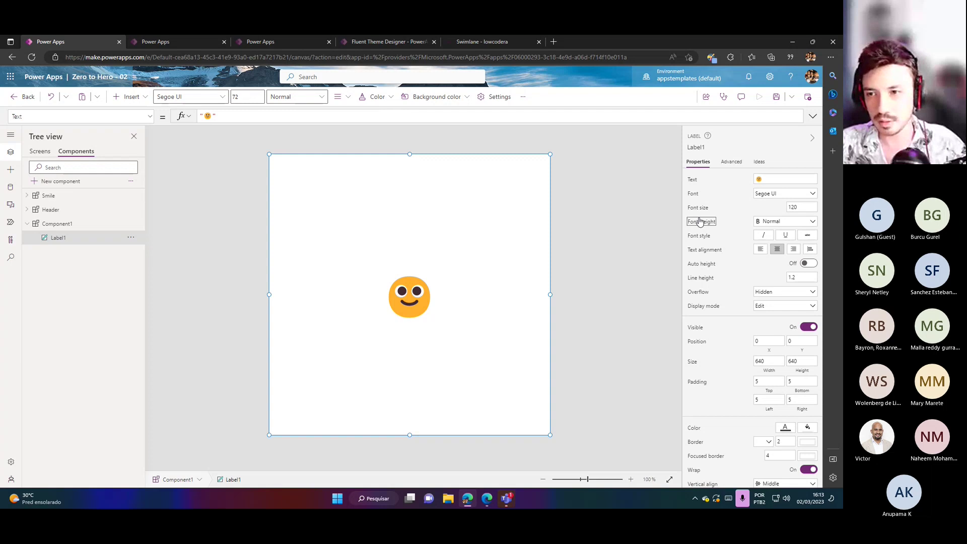
left_click(619, 244)
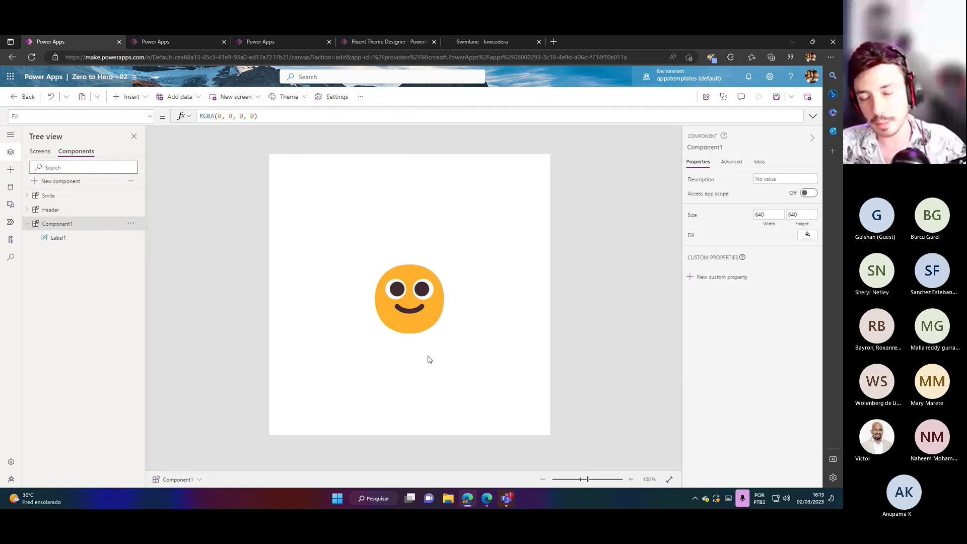
Rename Component1 as componentSmile.
double_click(73, 224)
type("com")
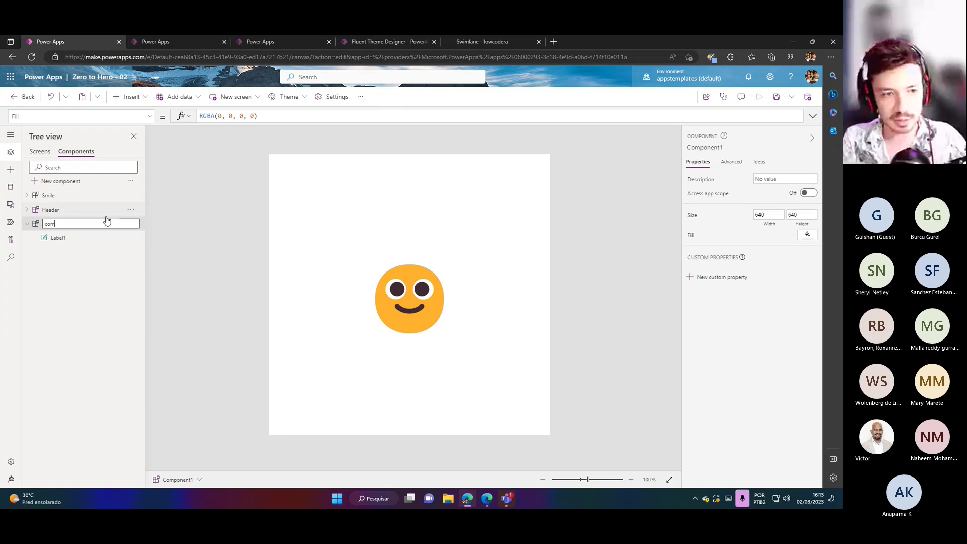
type("ponentSmile")
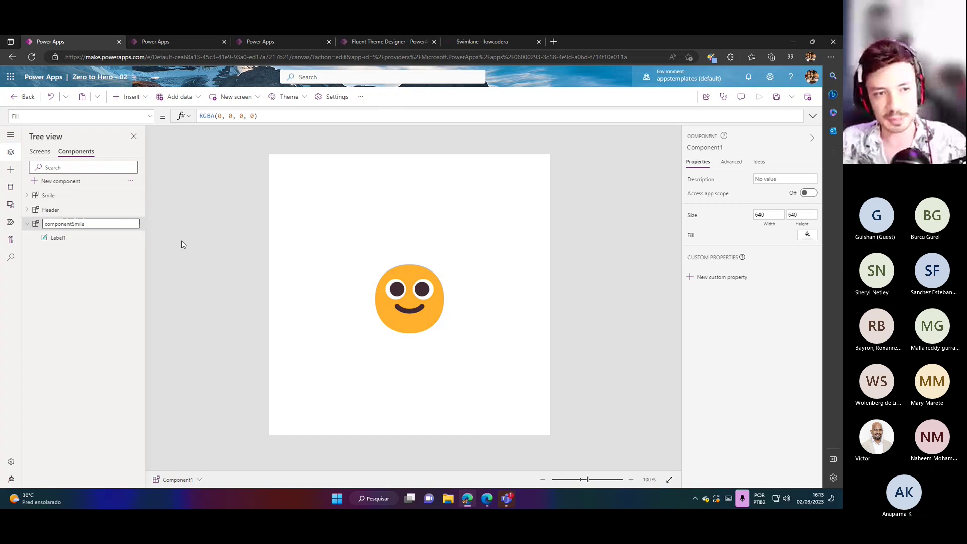
left_click(183, 245)
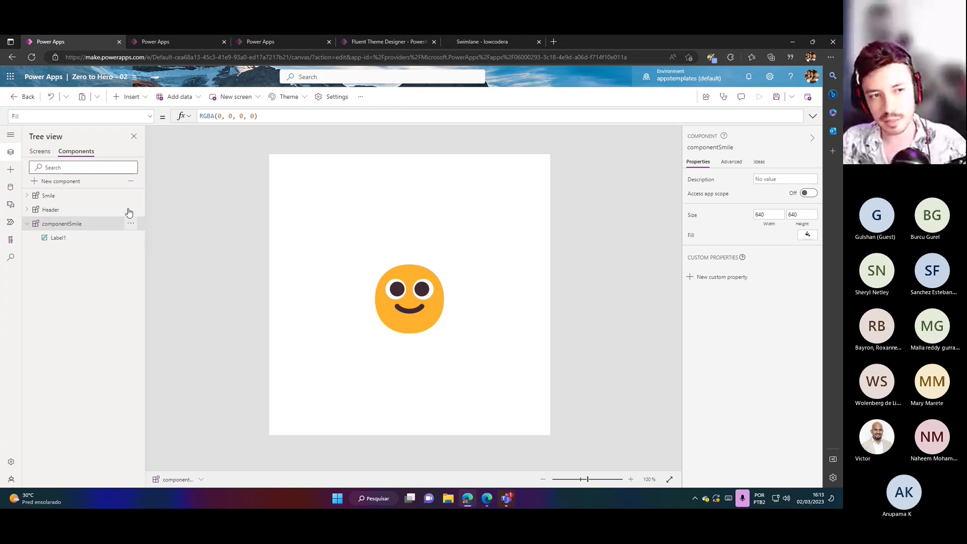
Return to the app's screens and show the custom components available for insertion.
left_click(41, 152)
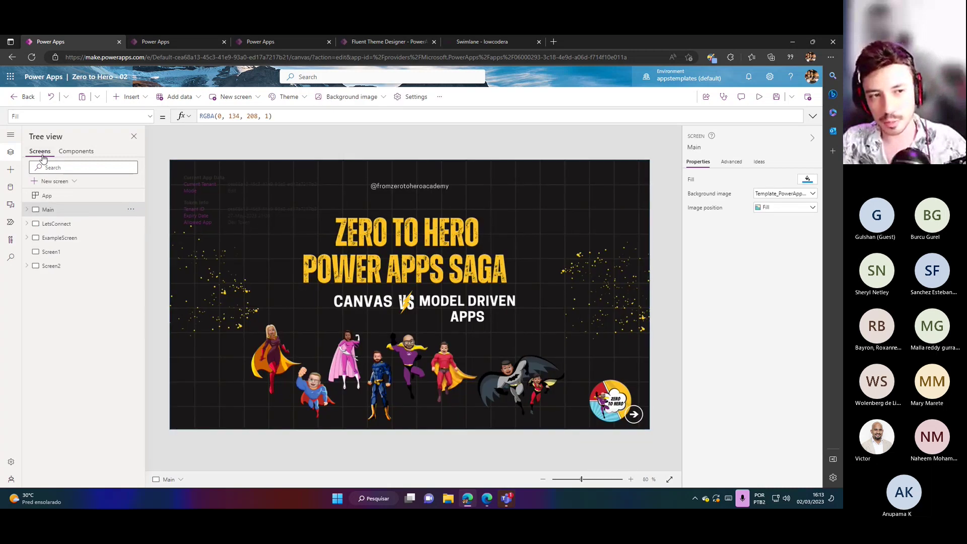
left_click(11, 170)
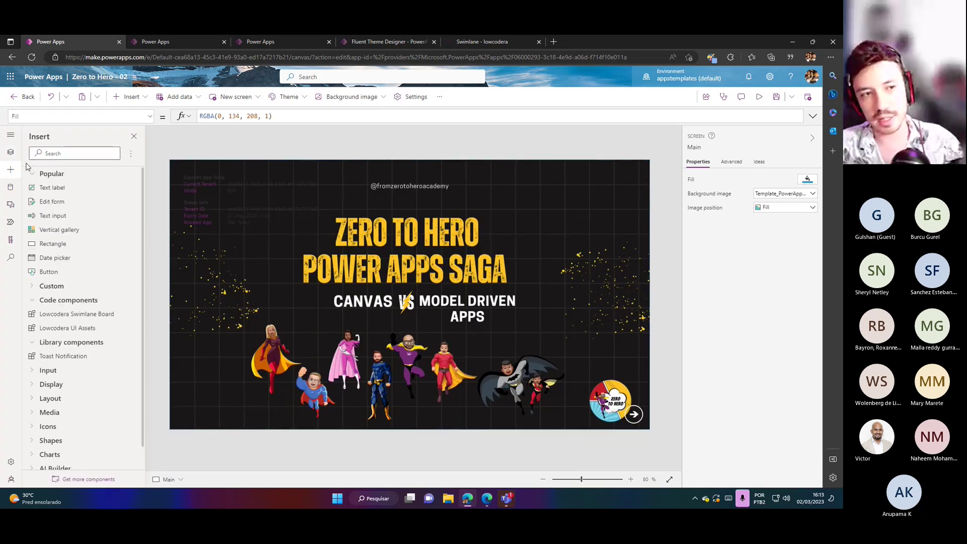
left_click(50, 286)
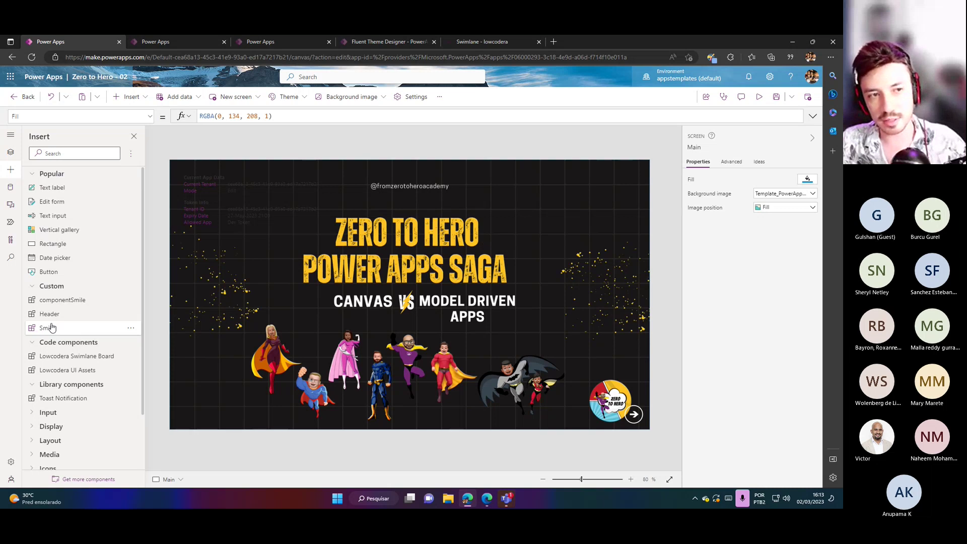
Add a blank screen to the app and insert the custom componentSmile on it.
left_click(10, 151)
left_click(43, 181)
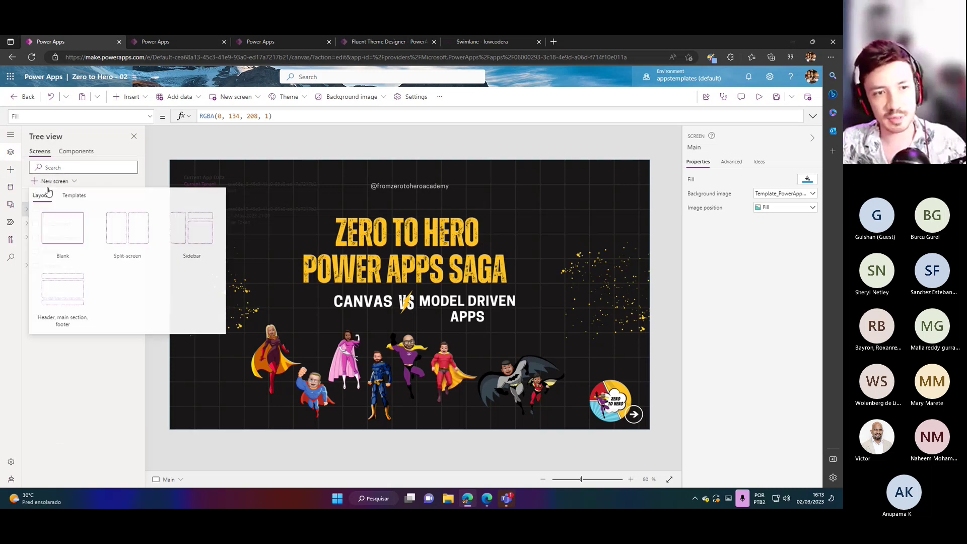
left_click(64, 225)
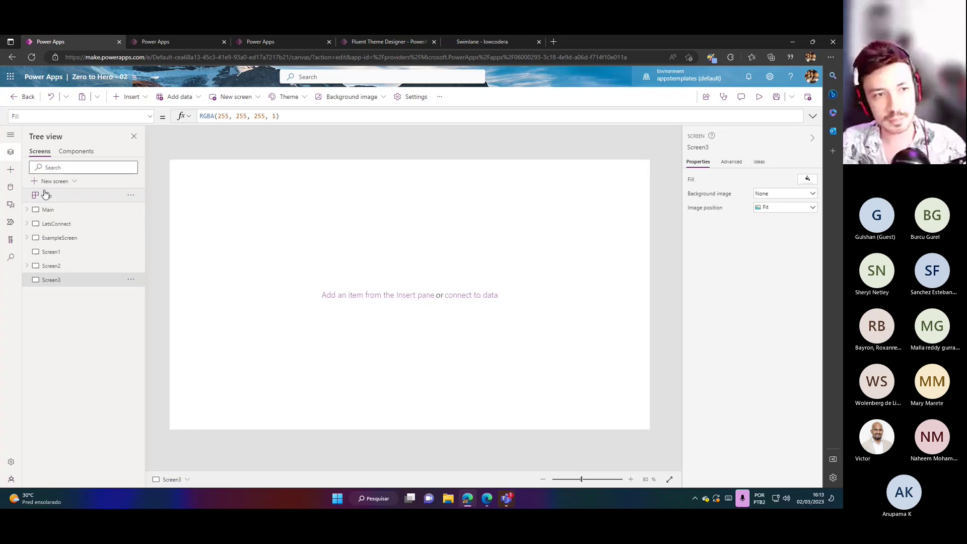
left_click(10, 170)
scroll(89, 334, "down", 1)
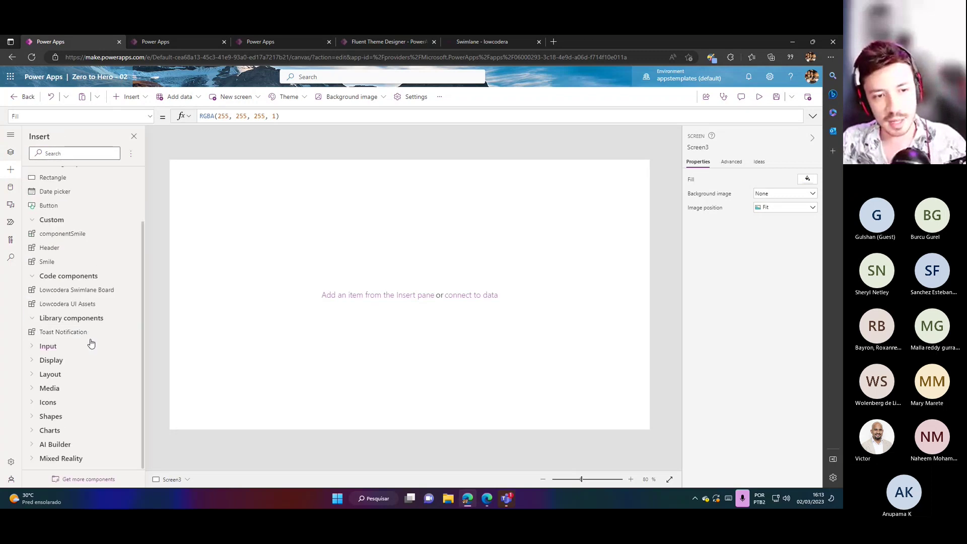
scroll(74, 346, "up", 1)
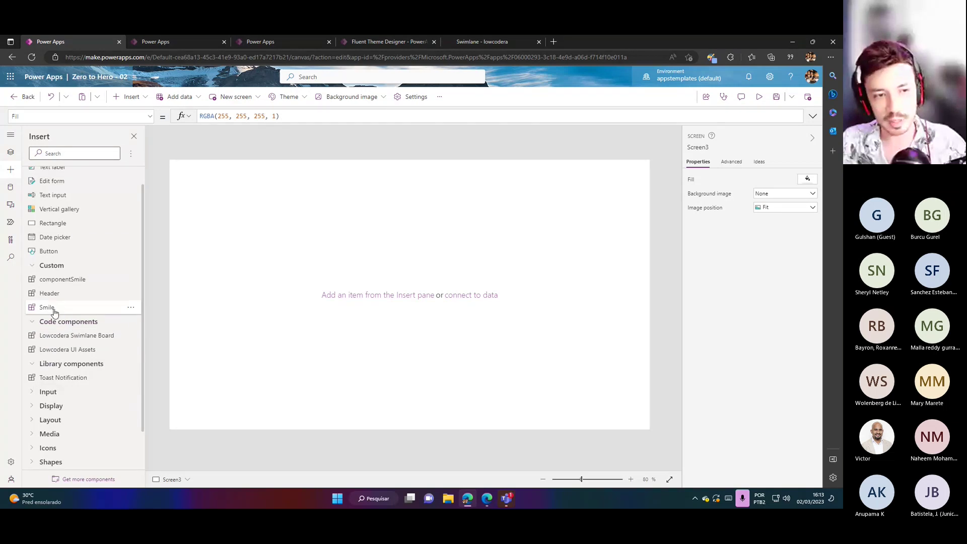
left_click(72, 280)
Resize the inserted componentSmile to about 642 × 593 and move it to about X 12, Y 4.
left_click_drag(199, 291, 288, 293)
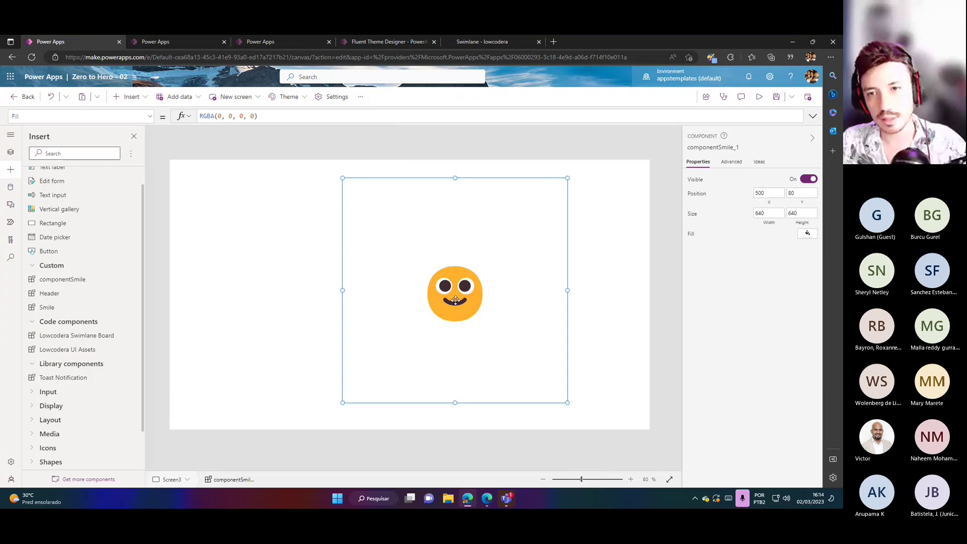
mouse_move(567, 177)
left_mouse_down()
mouse_move(530, 218)
mouse_move(566, 196)
left_mouse_up()
left_click_drag(497, 306, 327, 272)
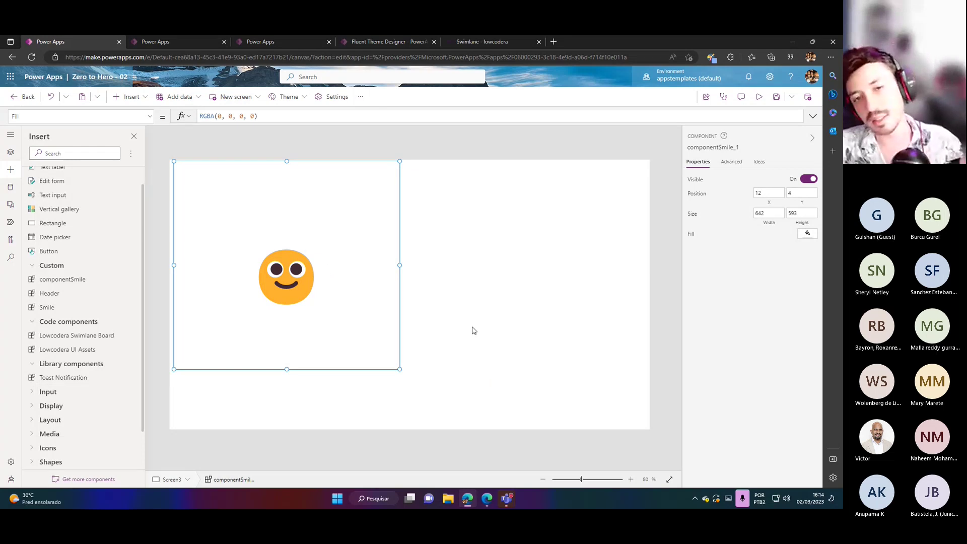
Add another blank screen and insert a second componentSmile instance on it.
scroll(52, 334, "up", 2)
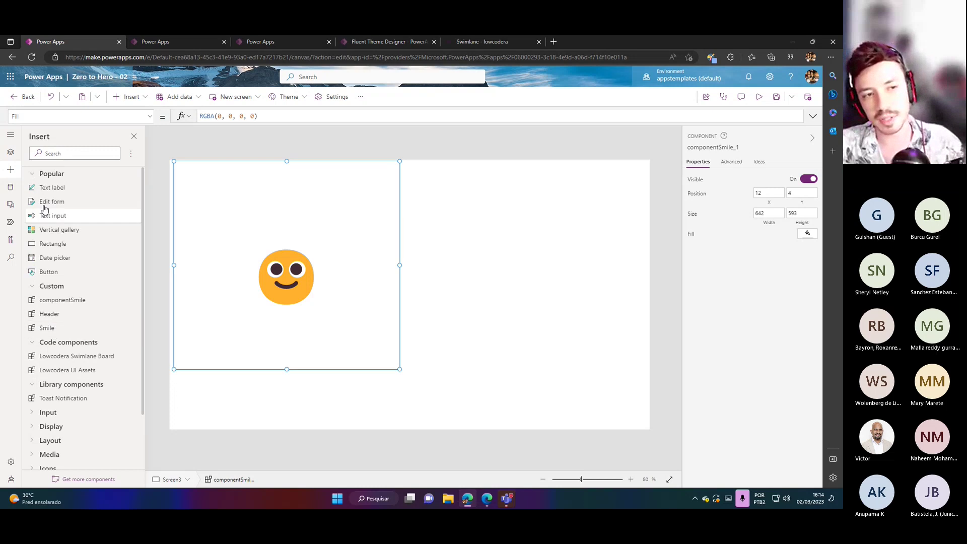
left_click(10, 152)
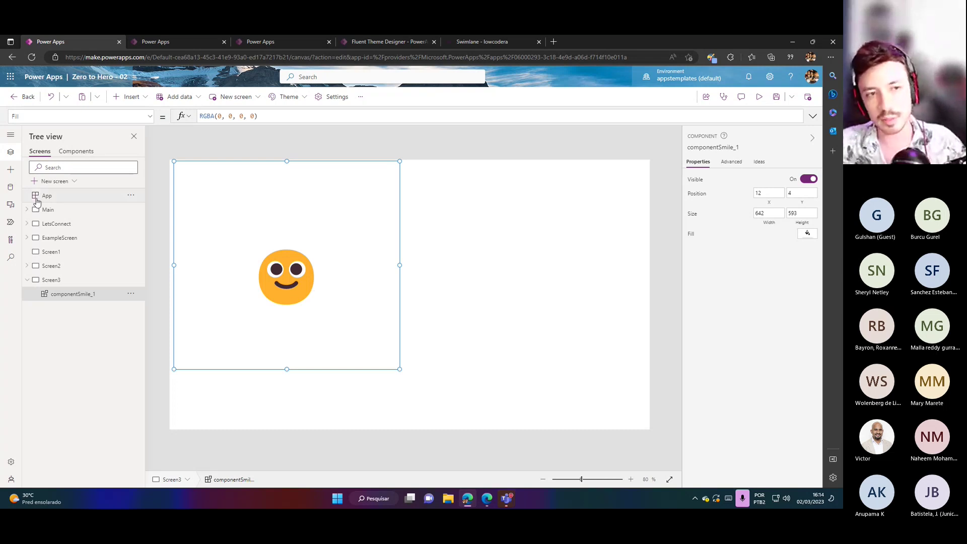
left_click(50, 182)
left_click(63, 227)
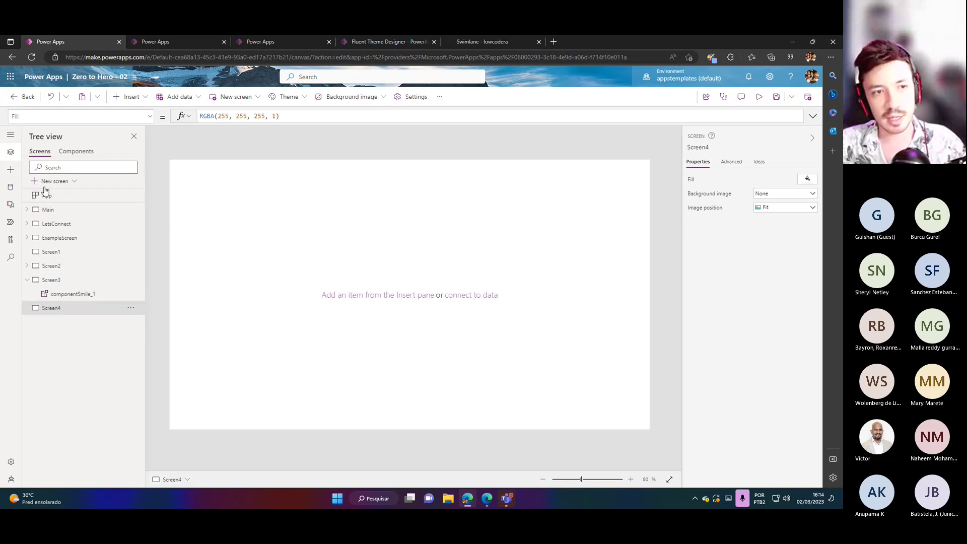
left_click(10, 170)
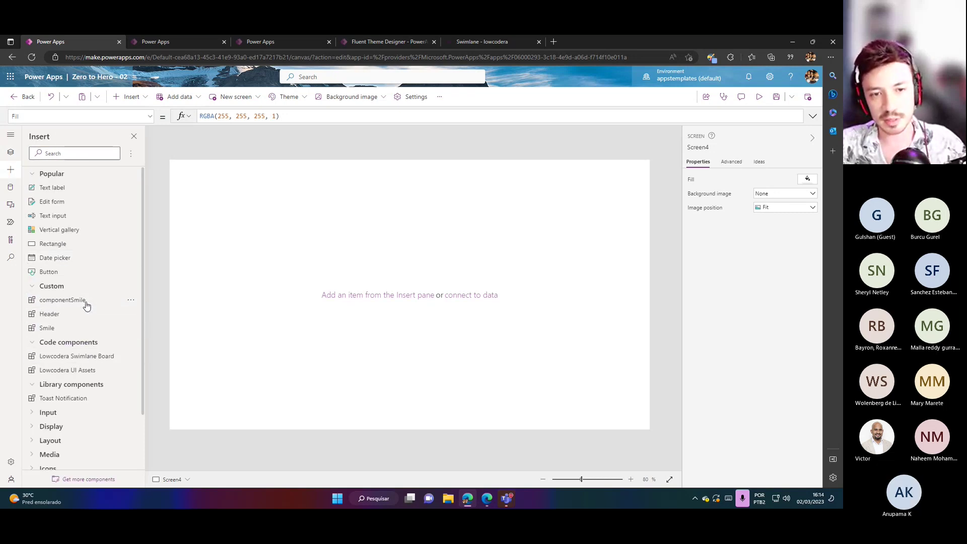
left_click(62, 300)
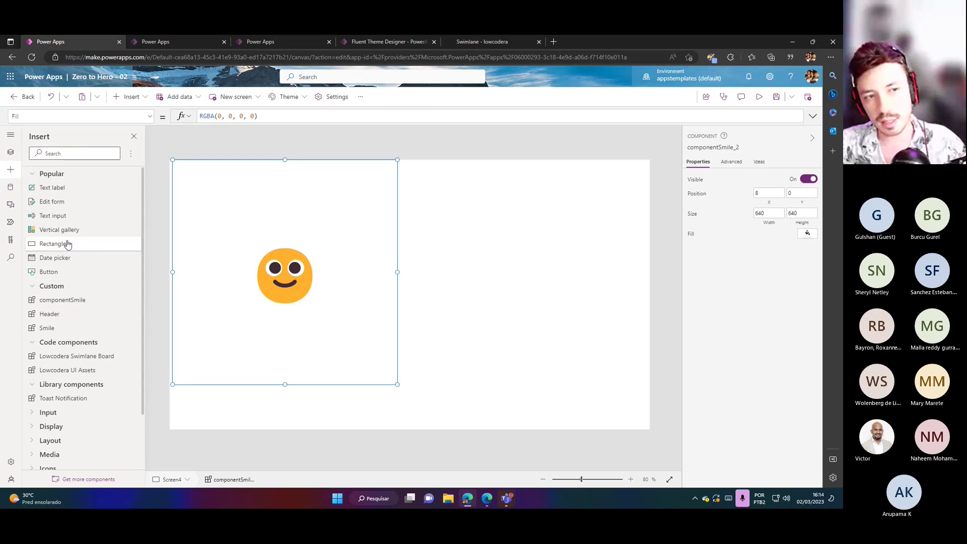
Set the fill of the componentSmile definition to light grey, RGBA(237, 237, 237, 1).
left_click(16, 155)
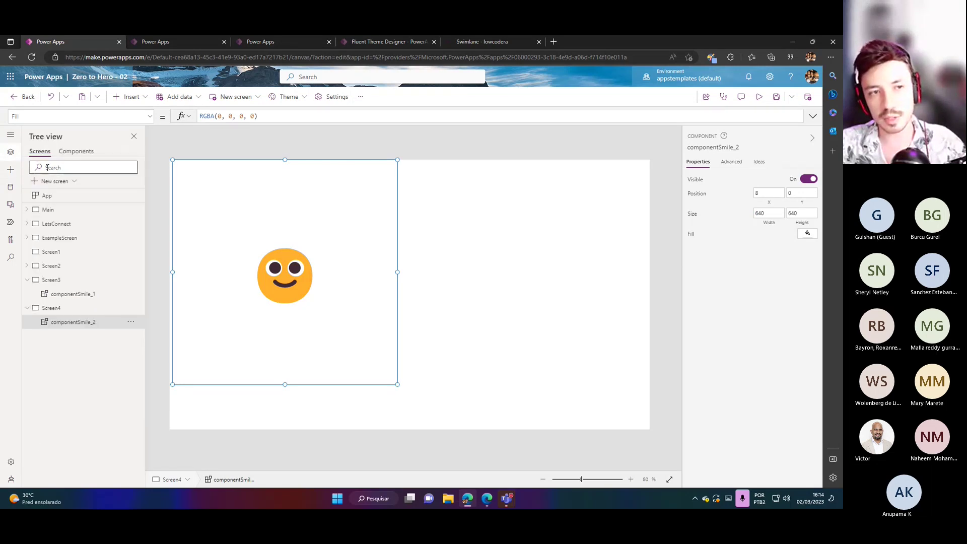
left_click(74, 152)
left_click(413, 317)
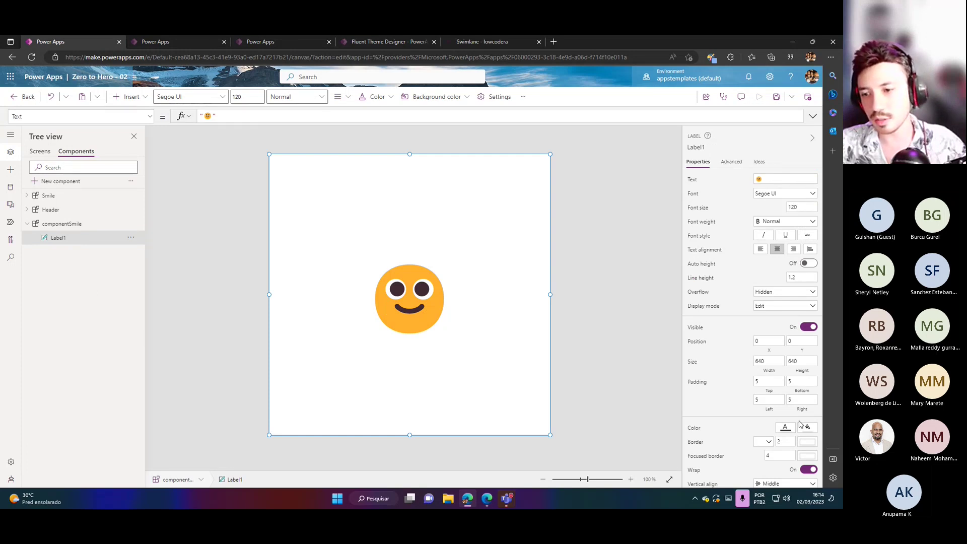
left_click(645, 372)
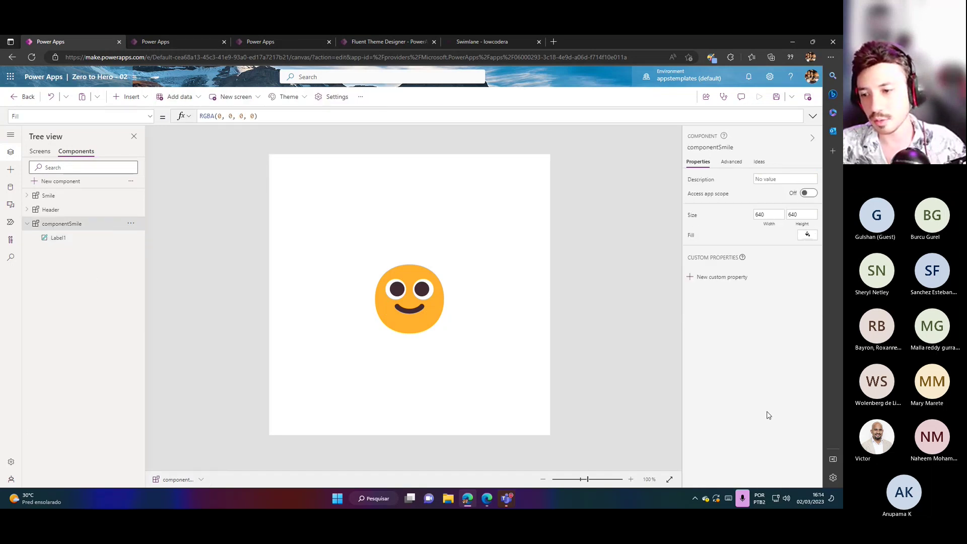
left_click(808, 235)
left_click(718, 203)
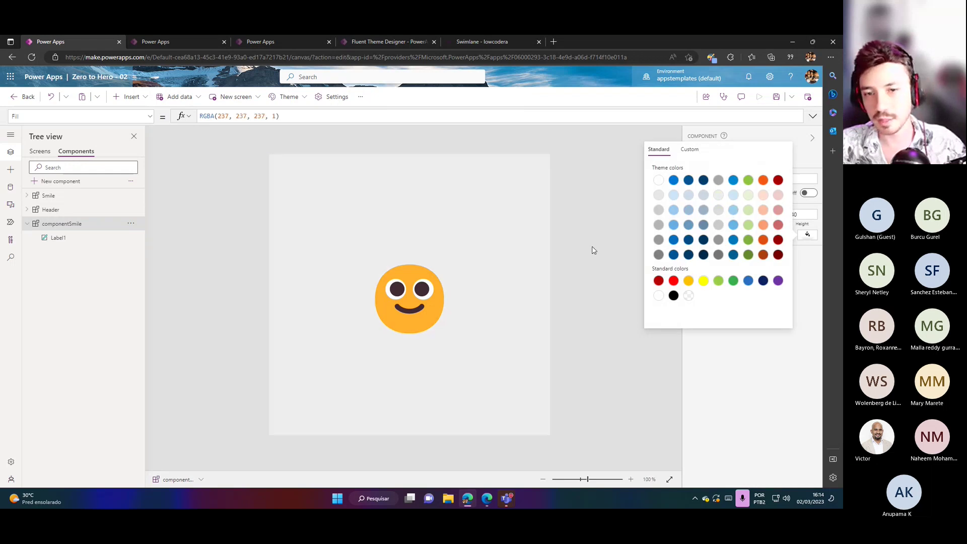
left_click(601, 243)
Check the fill of the componentSmile instances on Screen3 and Screen4, moving Screen3's instance to about X 436, Y 4.
left_click(45, 152)
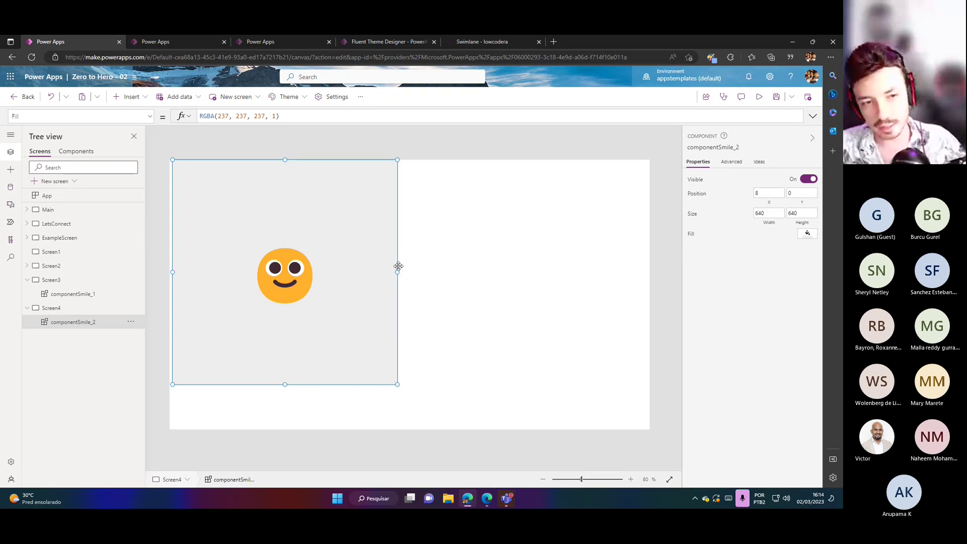
left_click(90, 296)
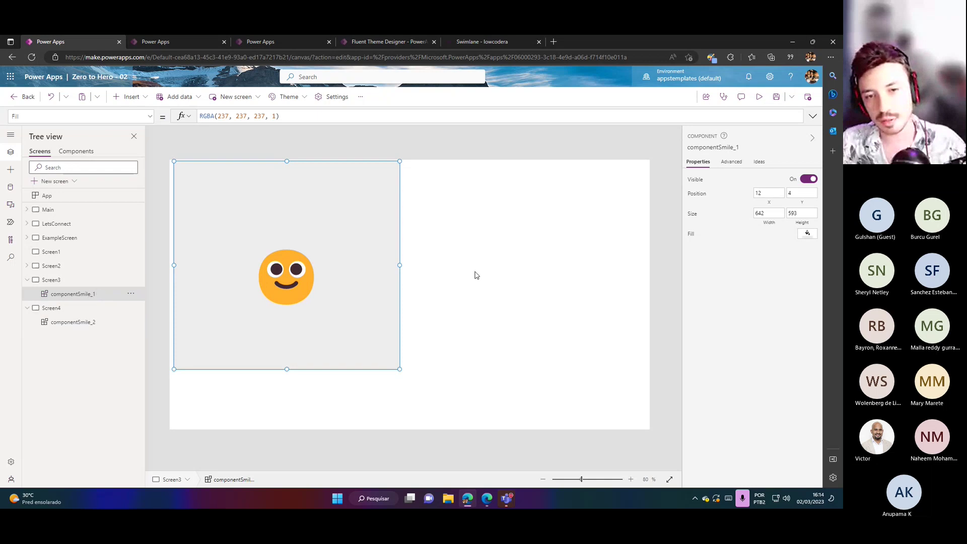
left_click(253, 308)
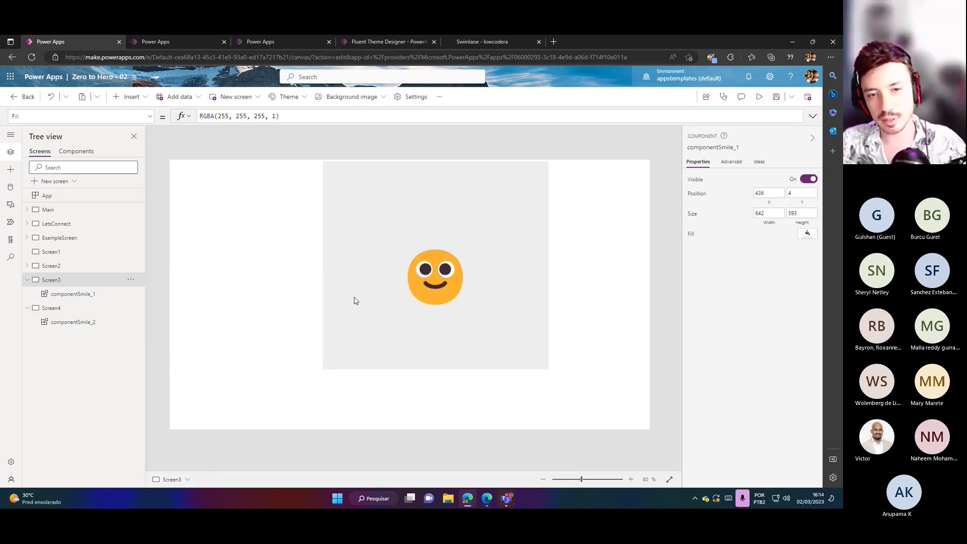
left_click(86, 323)
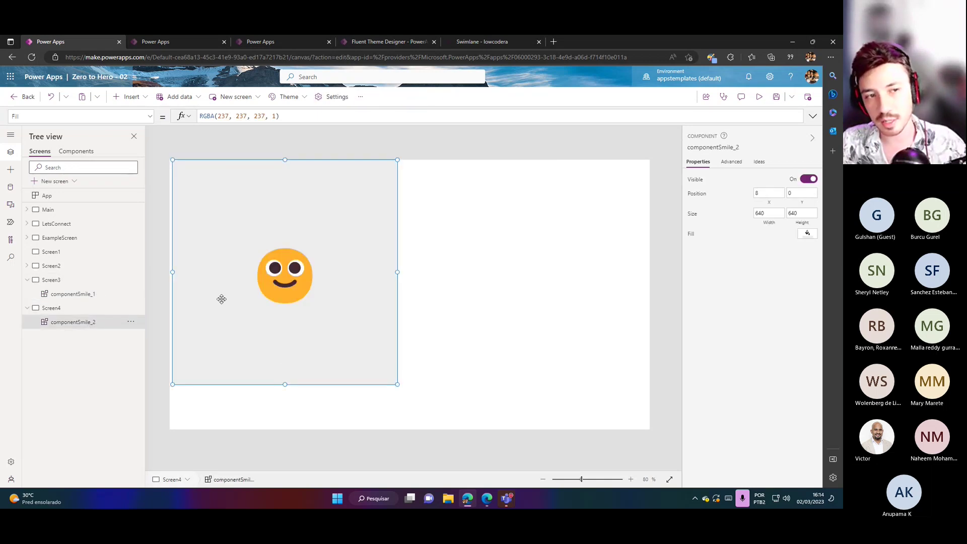
Start a new custom property for the componentSmile definition with the display name BackgroundColor.
left_click(75, 151)
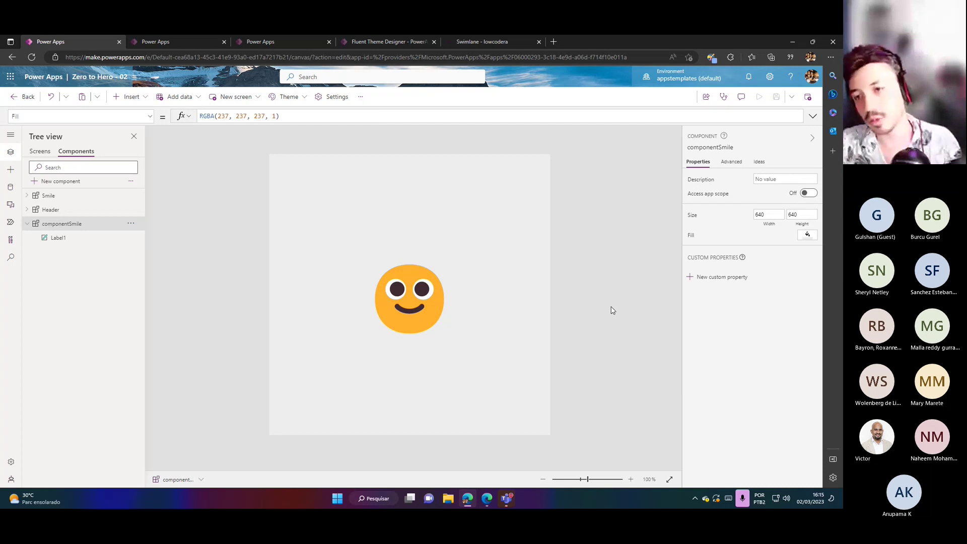
left_click(713, 280)
left_click(604, 174)
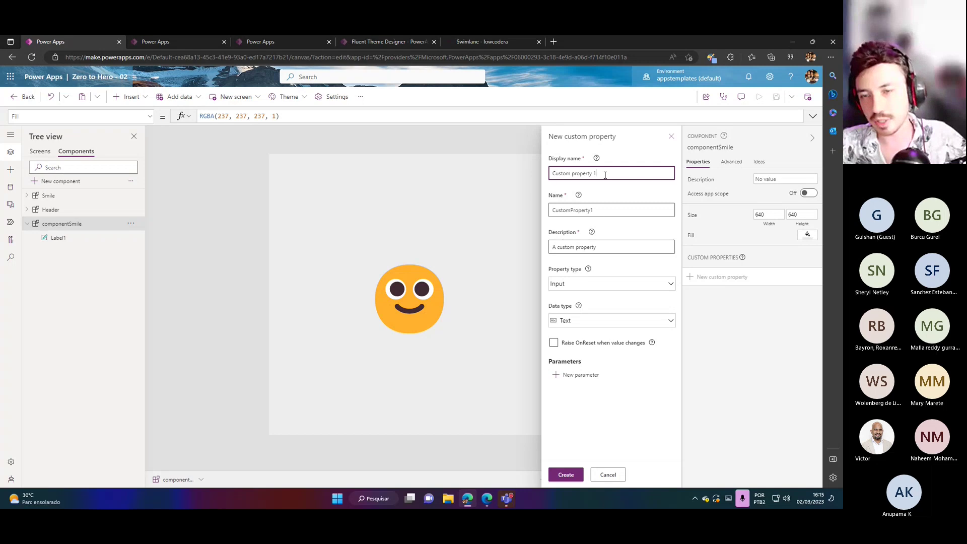
key("ctrl+a")
type("Ba")
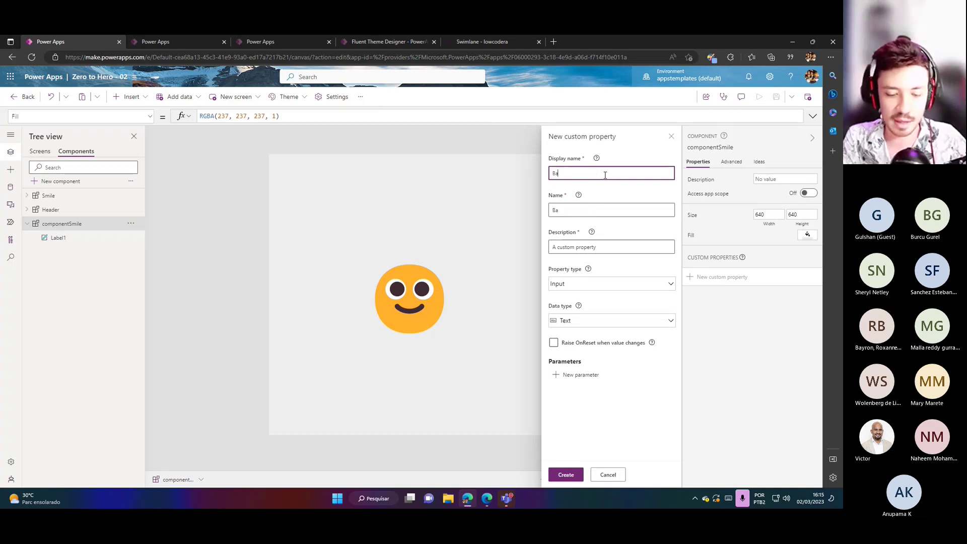
type("ckgr")
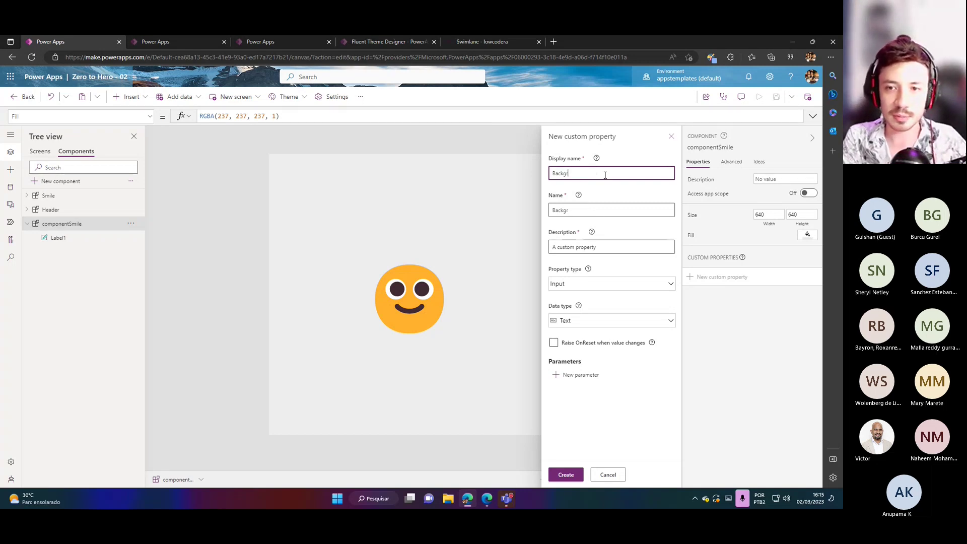
type("oundColor")
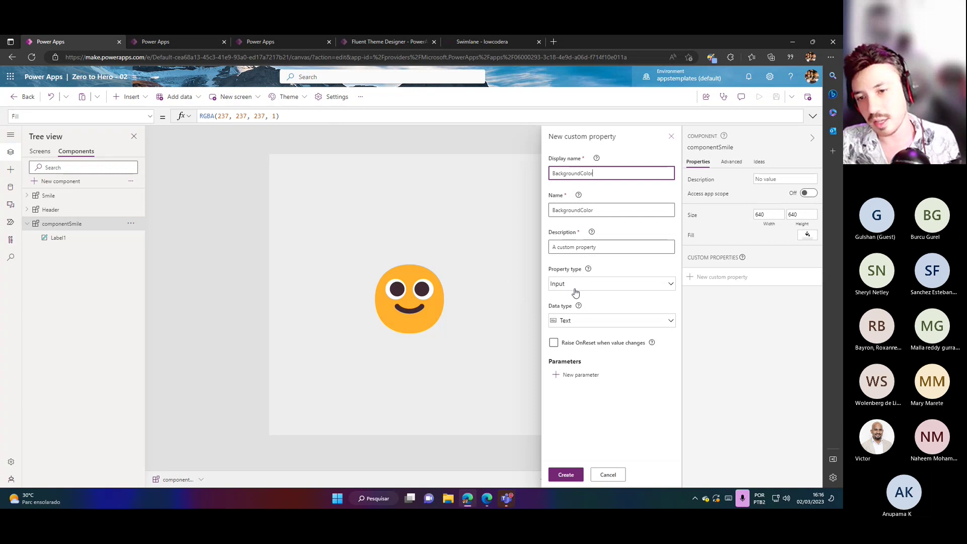
Set the BackgroundColor property's data type to Color and create the property.
left_click(578, 320)
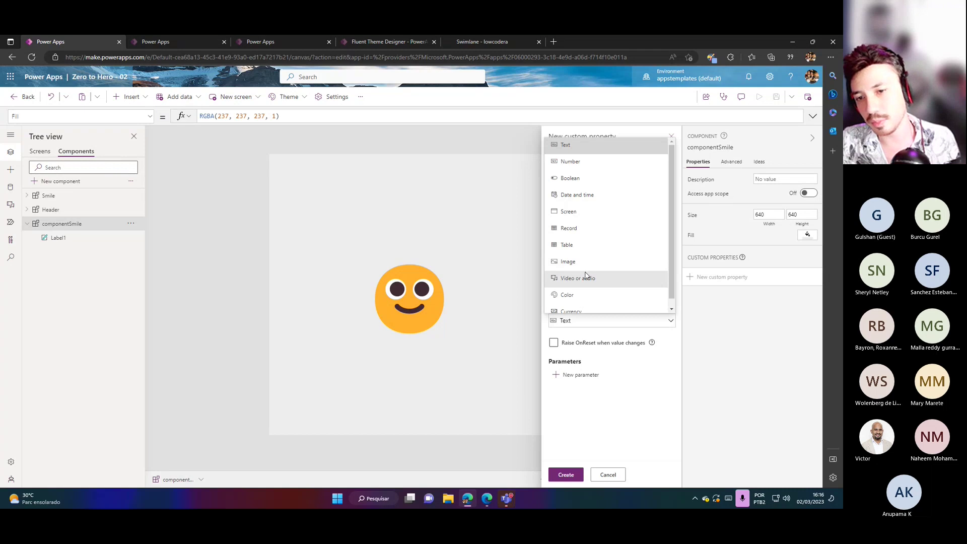
scroll(587, 274, "down", 1)
scroll(589, 271, "up", 1)
scroll(599, 264, "down", 1)
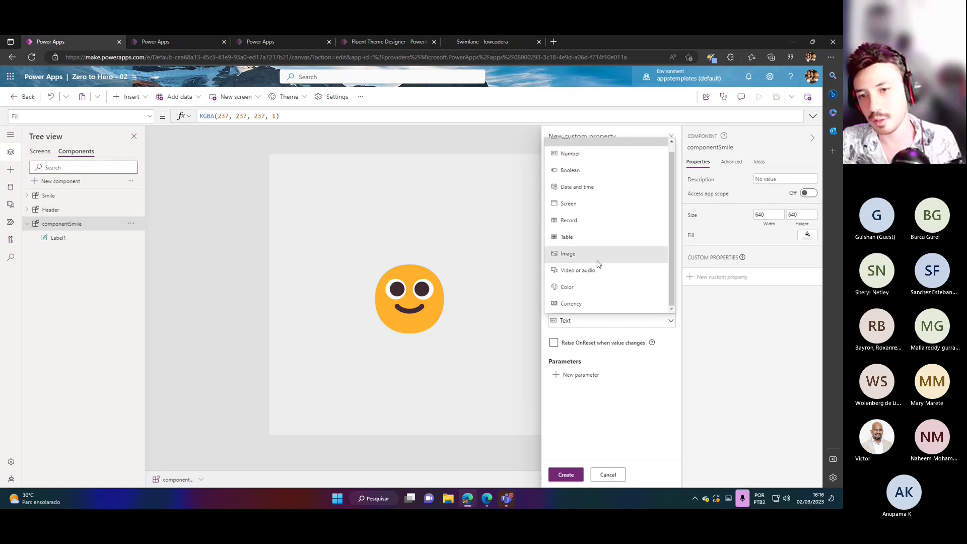
left_click(596, 286)
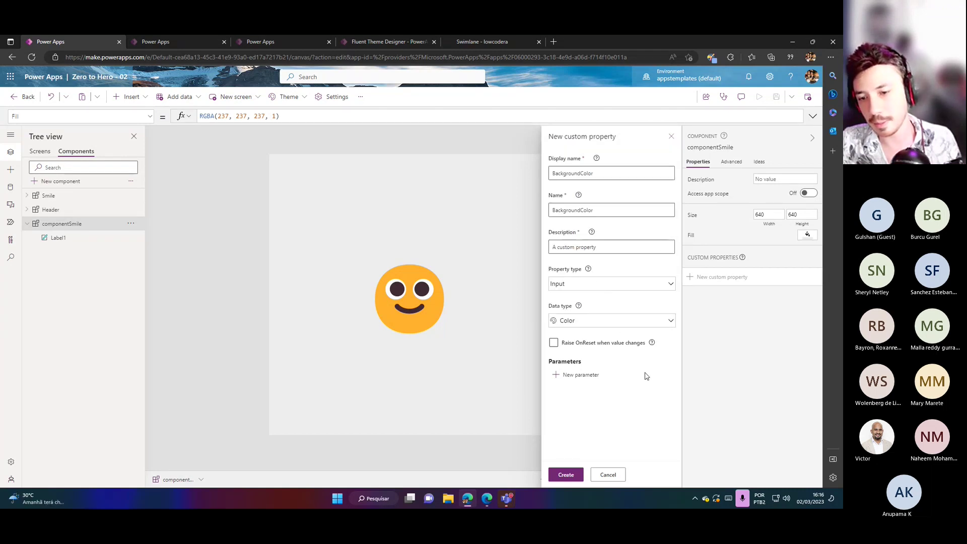
left_click(569, 476)
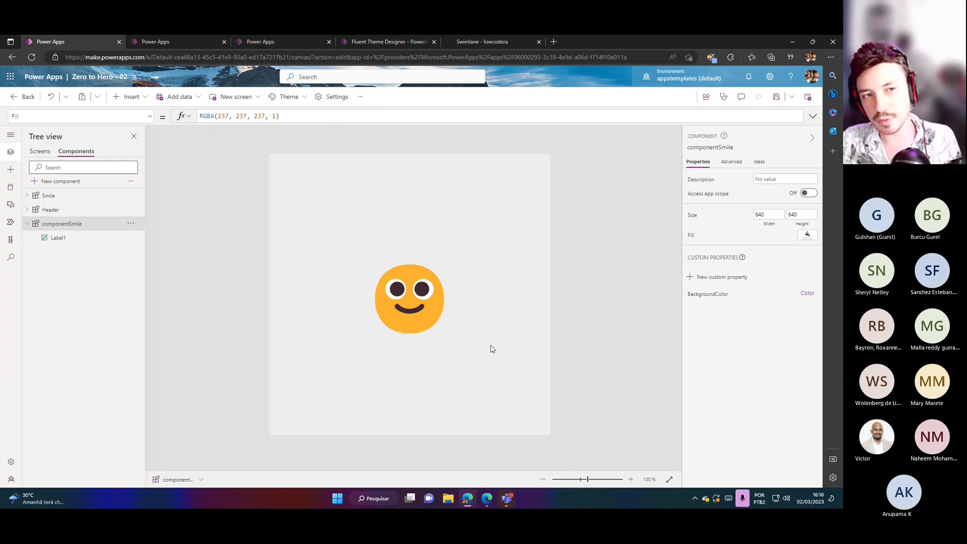
Check the BackgroundColor formula in the componentSmile definition and set the BackgroundColor of Screen4's instance to dark blue.
left_click(149, 117)
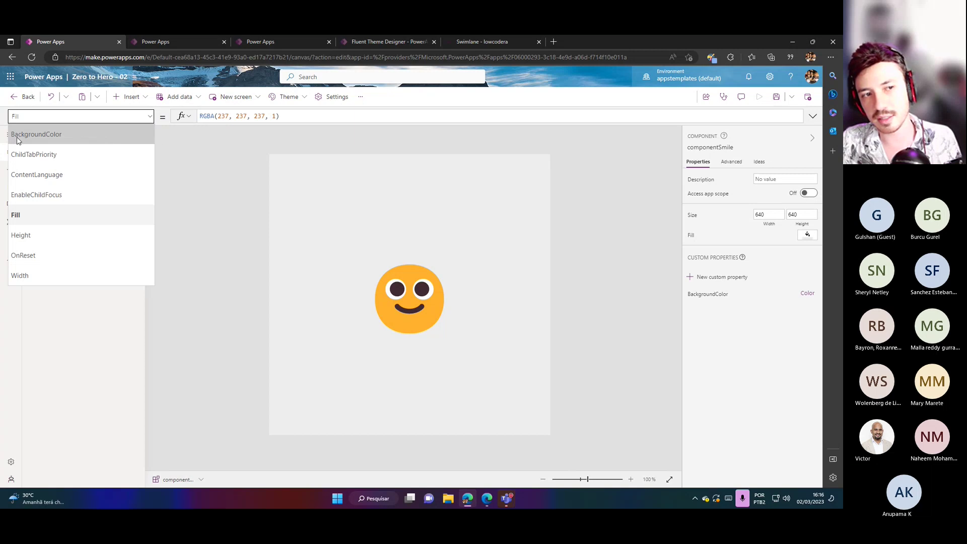
left_click(53, 141)
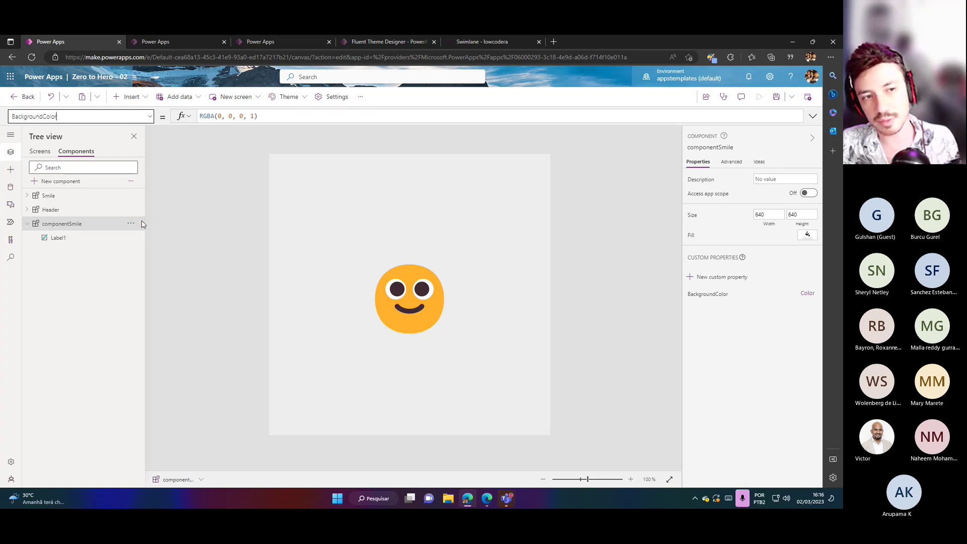
left_click(40, 151)
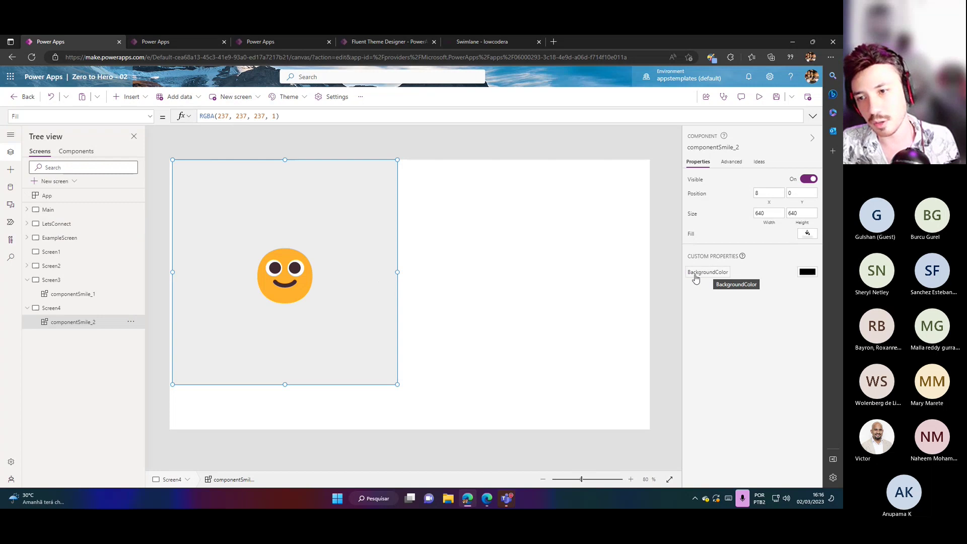
left_click(805, 274)
left_click(733, 292)
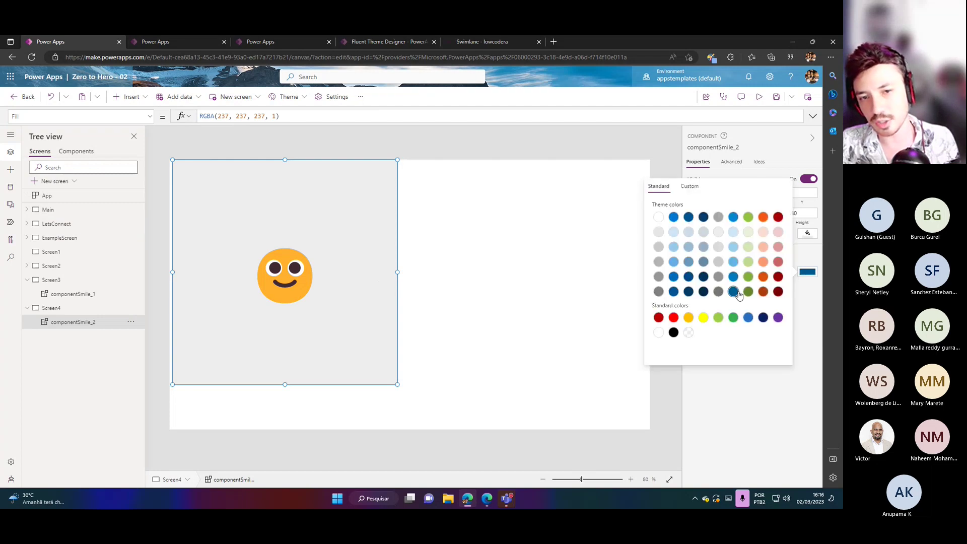
left_click(762, 392)
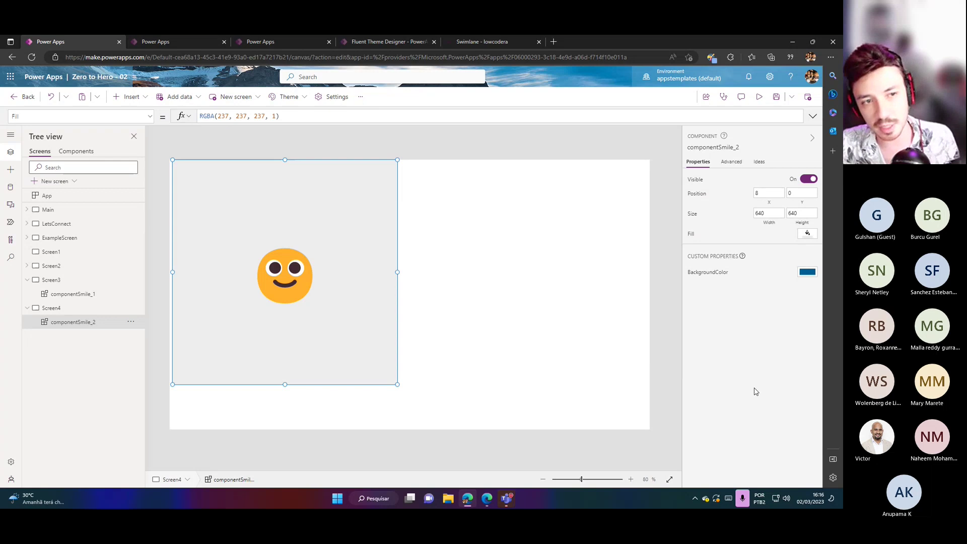
Set the Fill formula of the componentSmile definition to componentSmile.BackgroundColor.
left_click(80, 153)
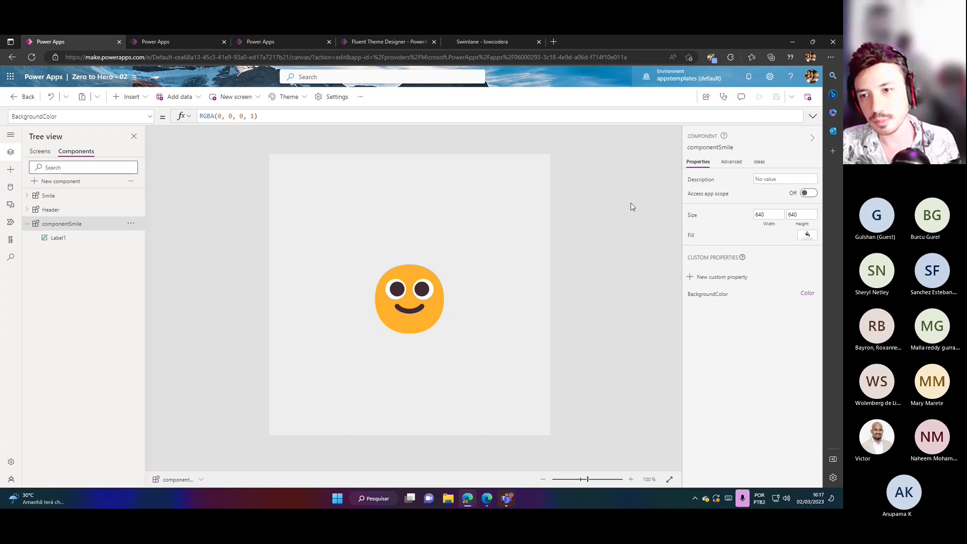
left_click(691, 239)
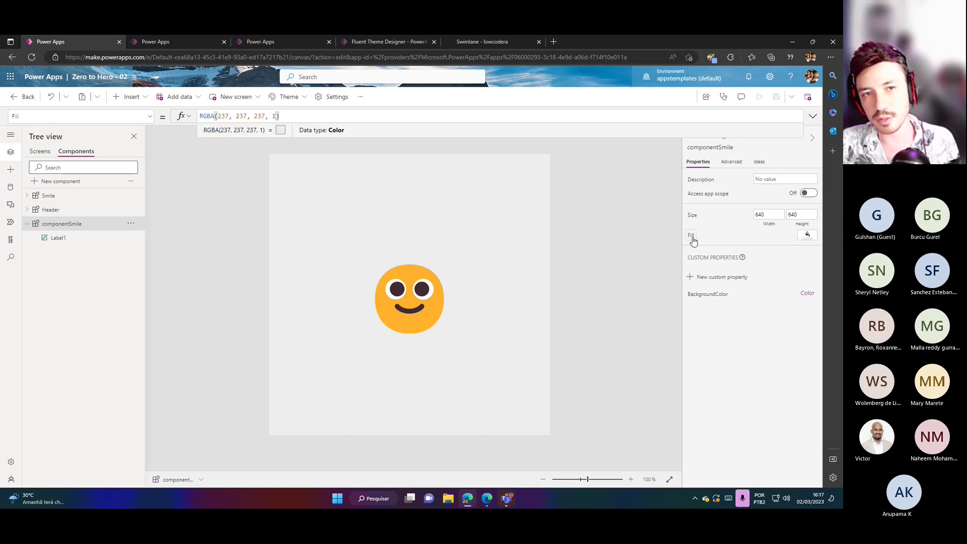
key("ctrl+a")
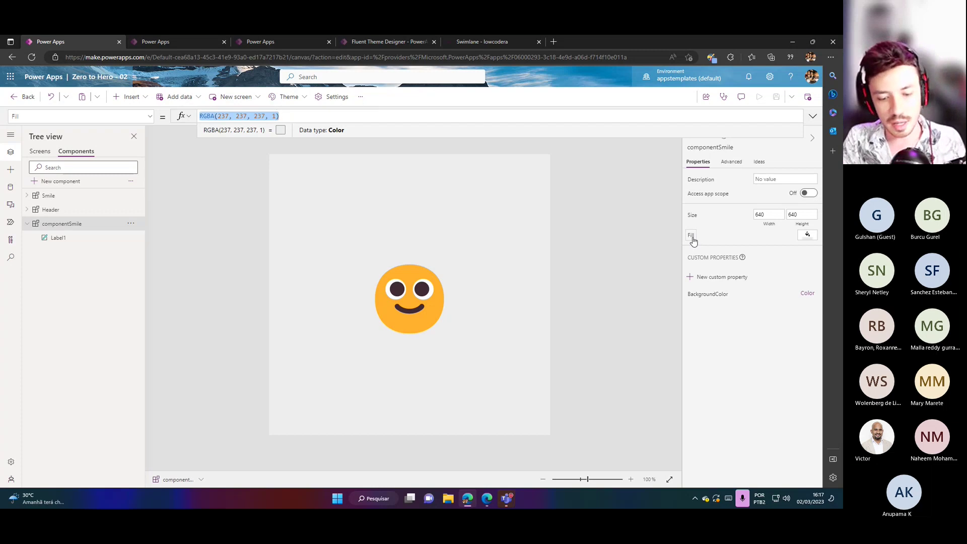
type("compe")
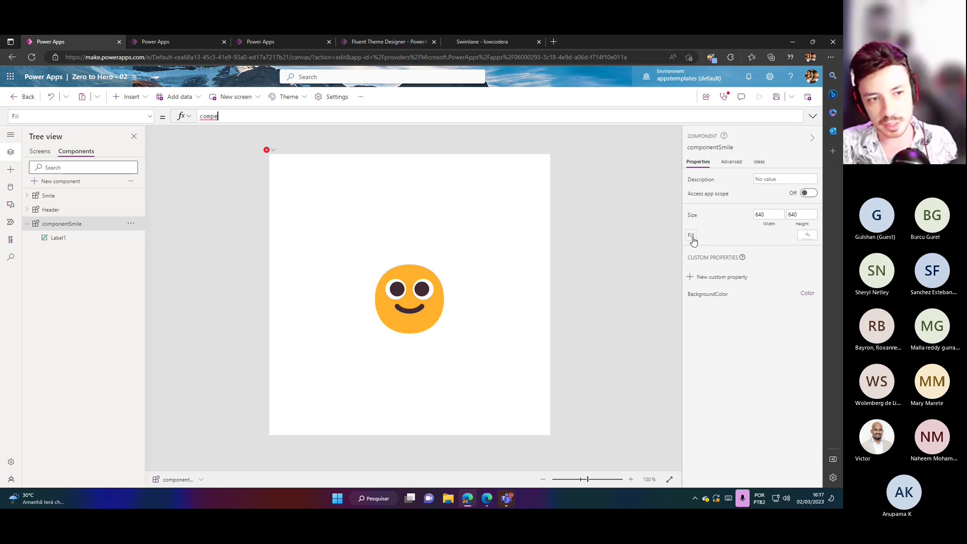
type("nent")
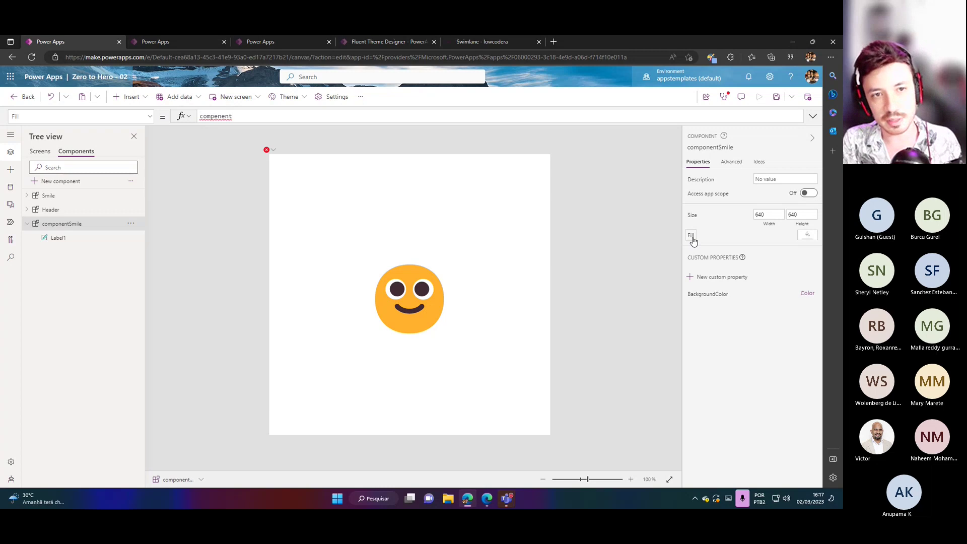
type("Smile.")
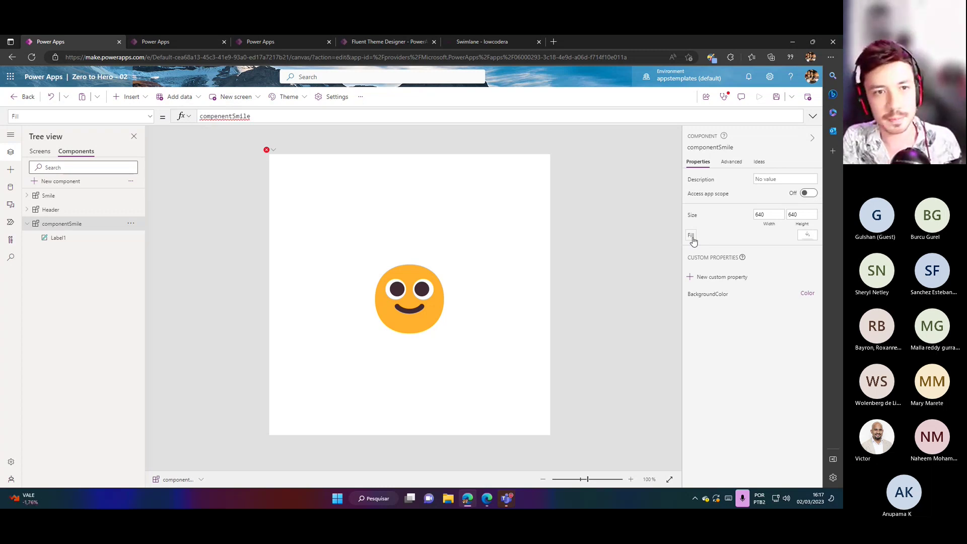
key("ctrl+a")
type("comp")
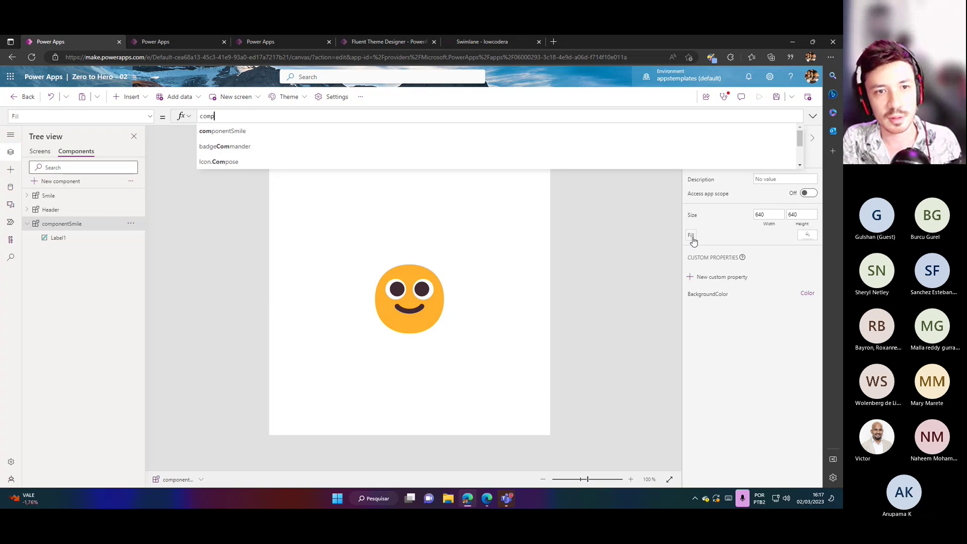
key("Tab")
type(".")
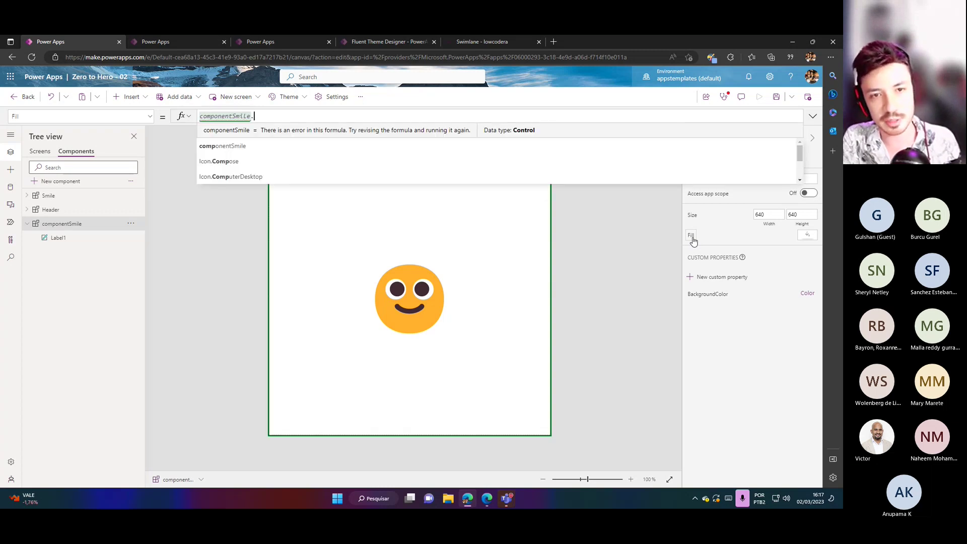
key("Tab")
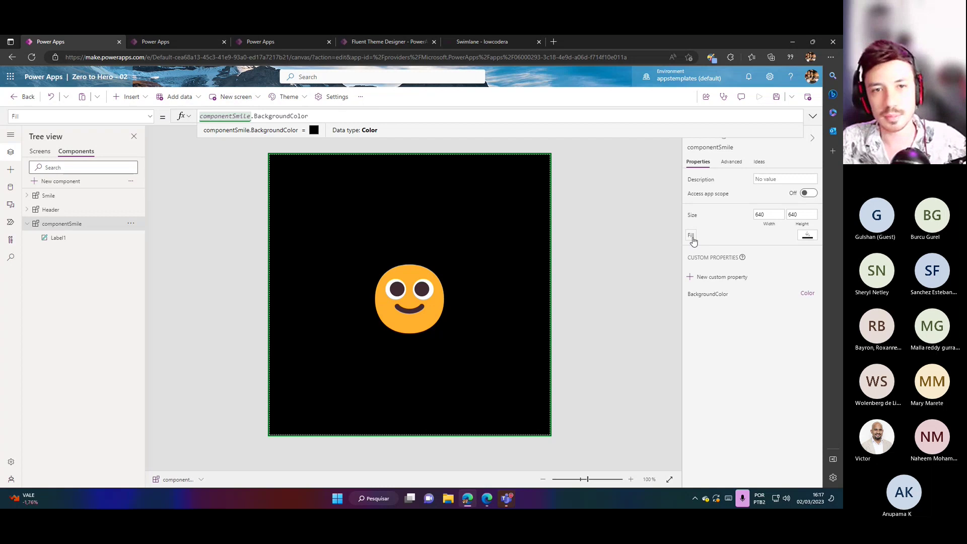
left_click(592, 283)
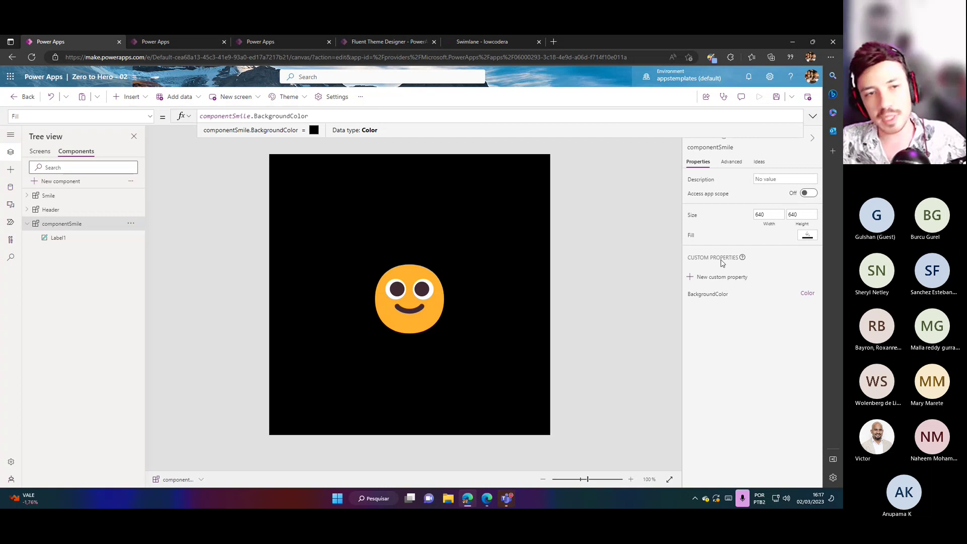
Set the BackgroundColor of Screen4's componentSmile instance to green, RGBA(141, 198, 63, 1), and move the instance to about X 344, Y 48.
left_click(41, 155)
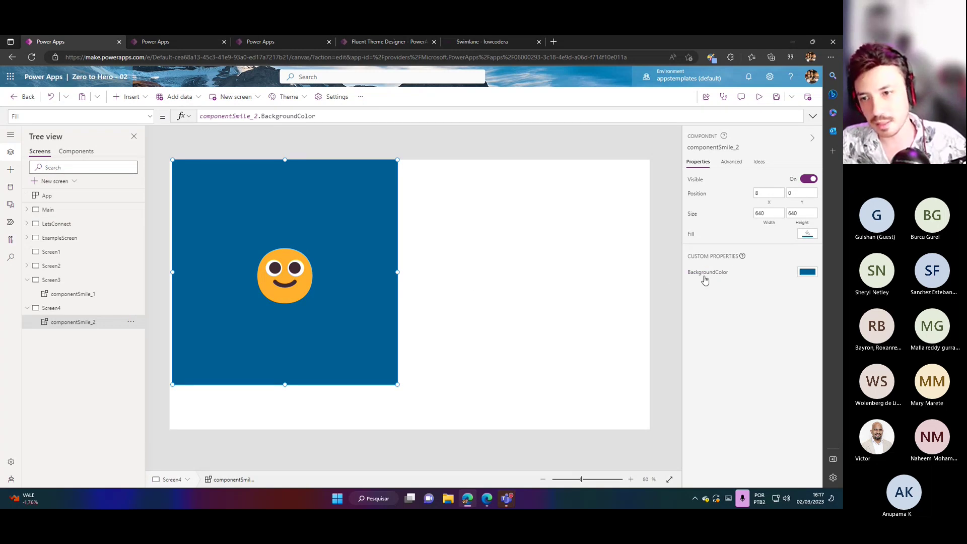
left_click(804, 274)
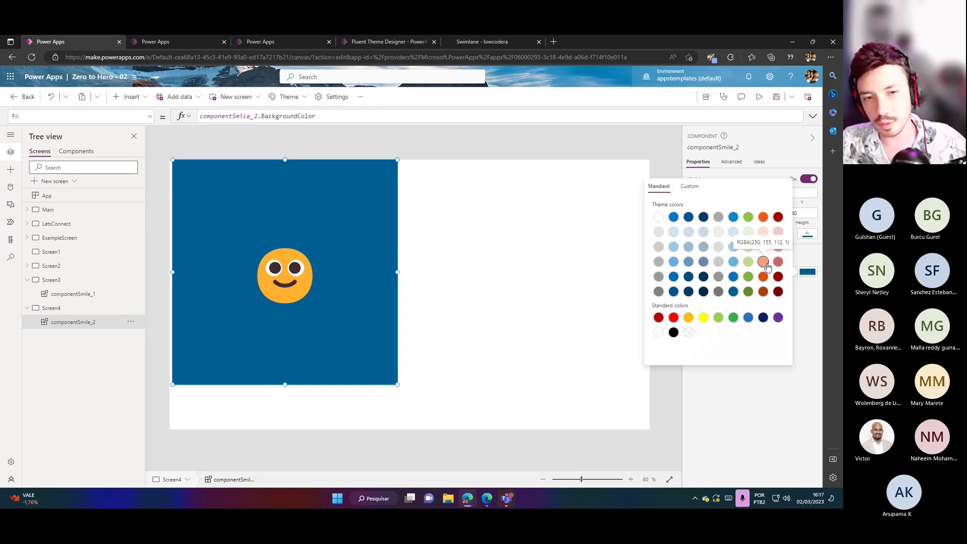
left_click(764, 262)
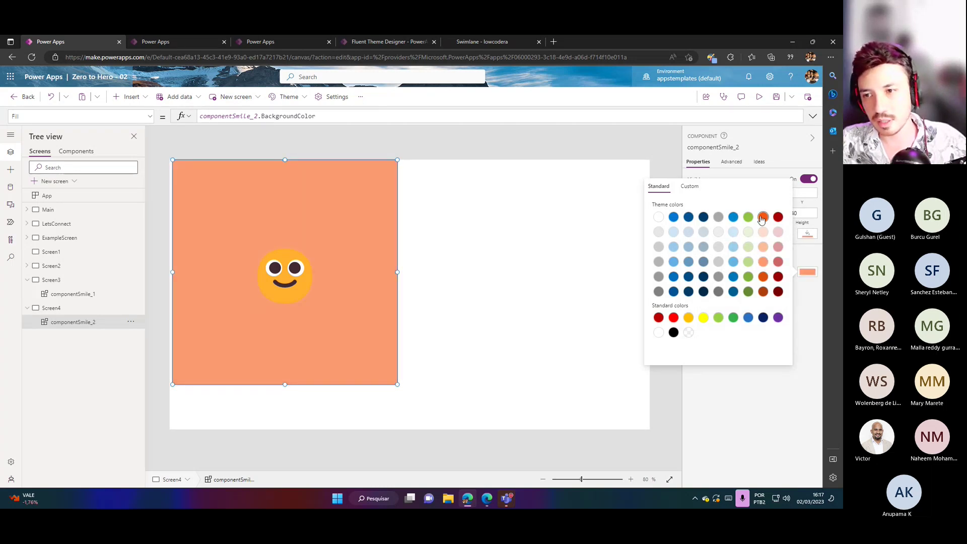
left_click(763, 218)
left_click(748, 218)
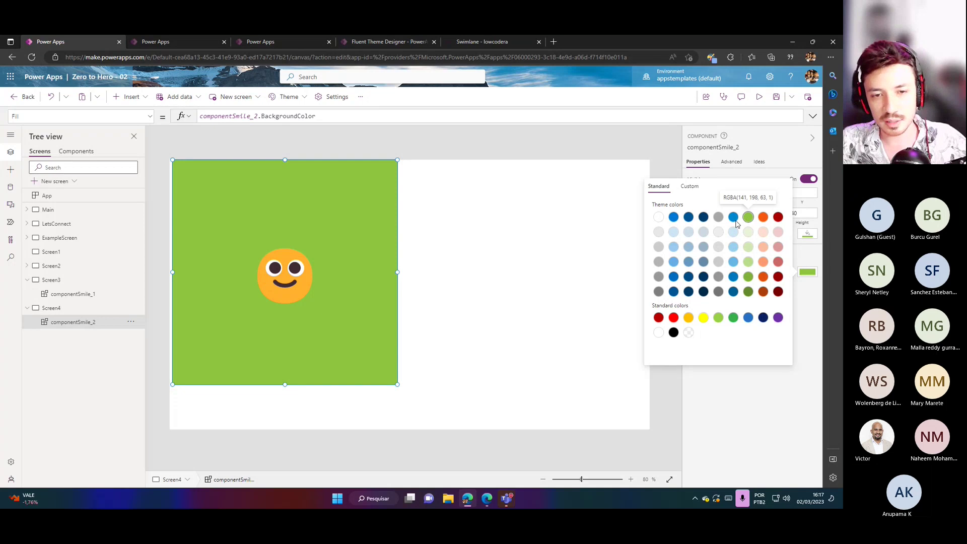
left_click(542, 229)
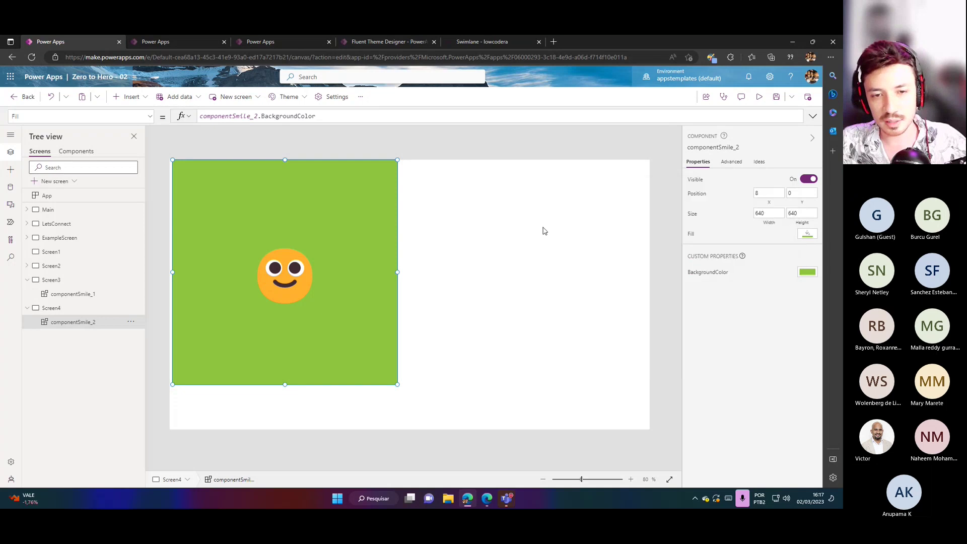
left_click(351, 288)
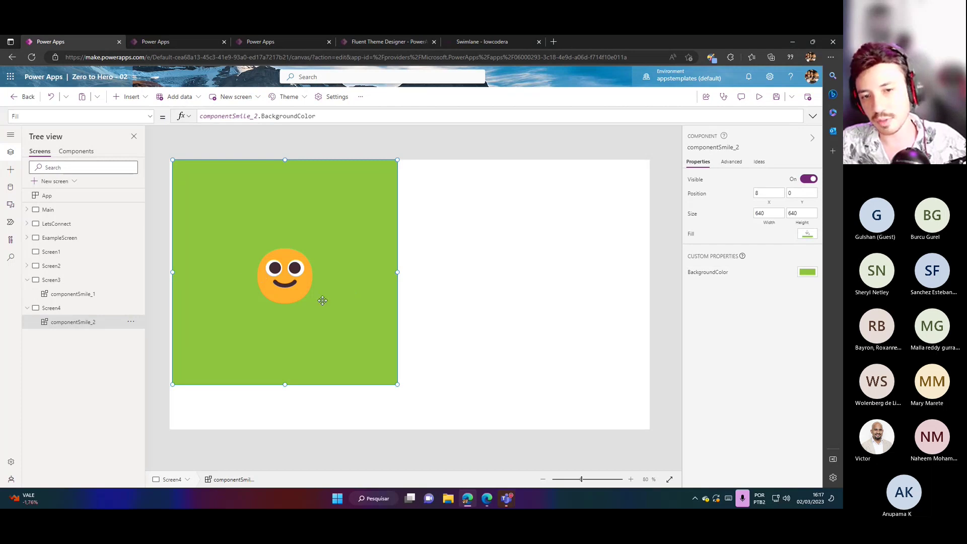
left_click_drag(326, 297, 445, 313)
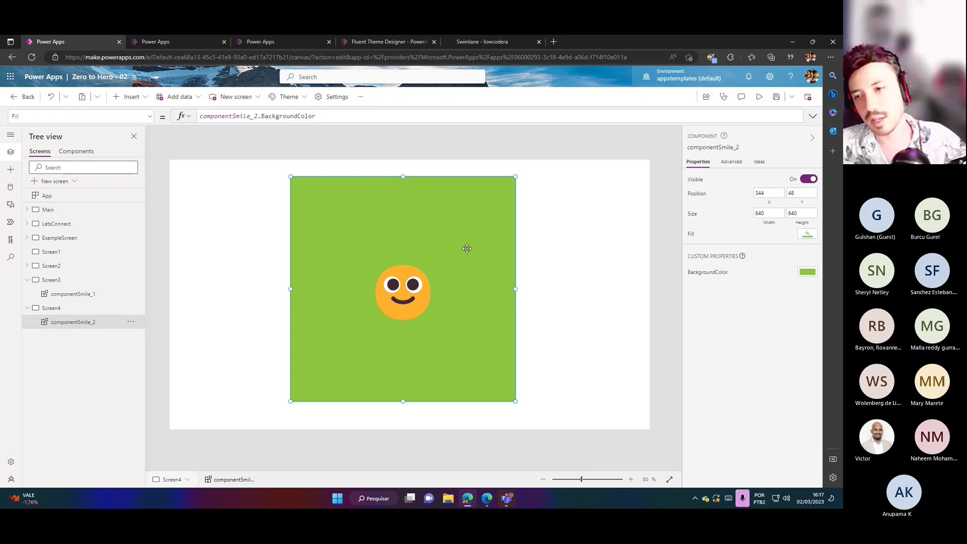
Set the BackgroundColor of Screen3's componentSmile instance to light blue and move the instance to about X 396, Y 48.
left_click(93, 294)
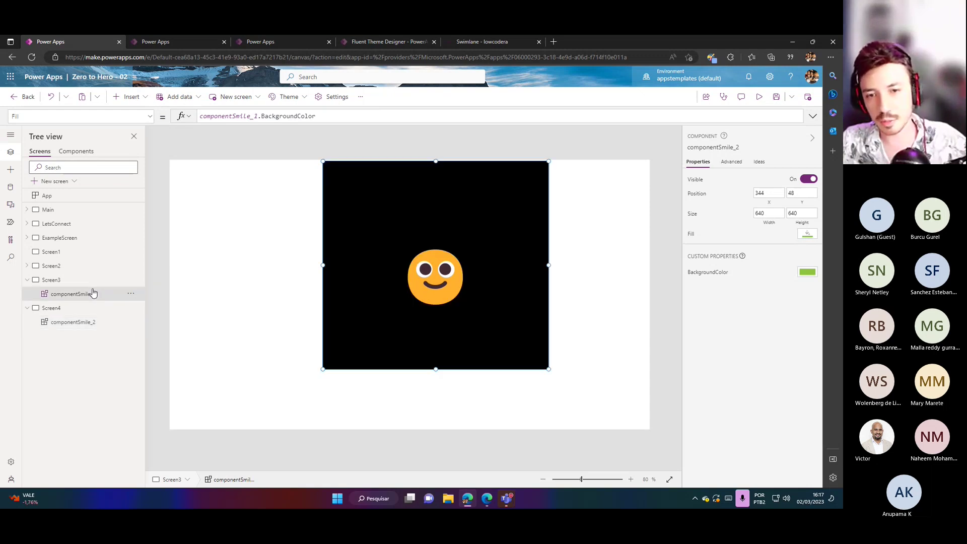
left_click(807, 271)
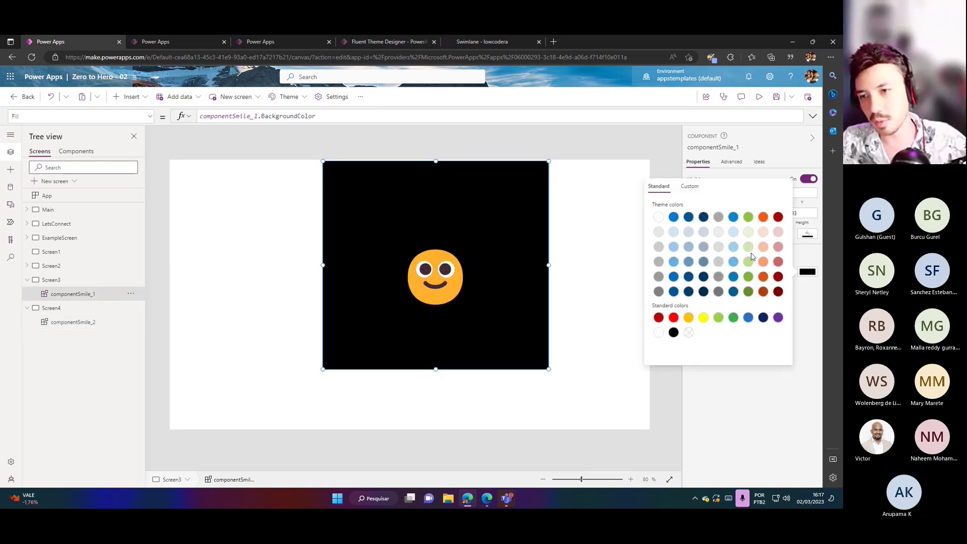
left_click(734, 250)
left_click(585, 270)
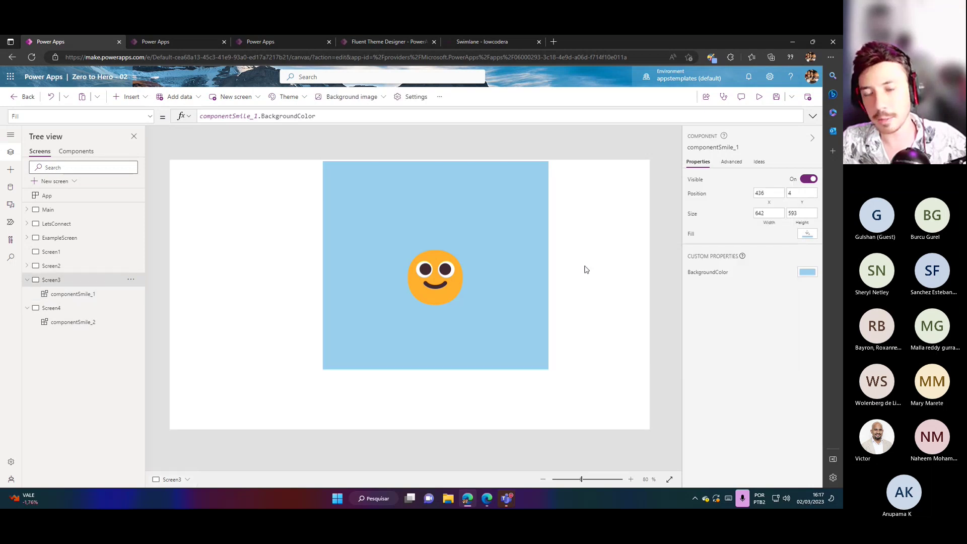
left_click(456, 285)
left_click_drag(484, 282, 470, 296)
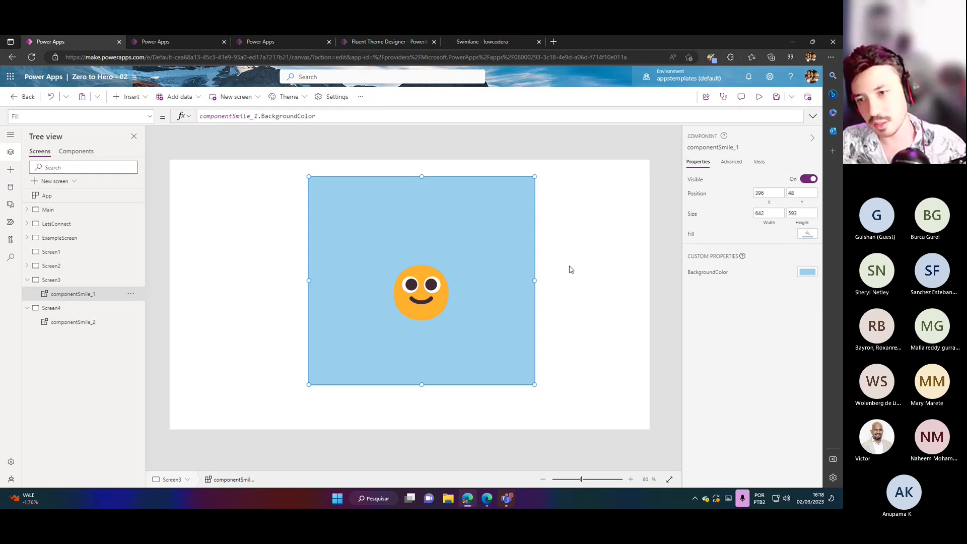
Examine the data types and property types offered for a new componentSmile custom property, trying Output, and discard the property.
left_click(75, 152)
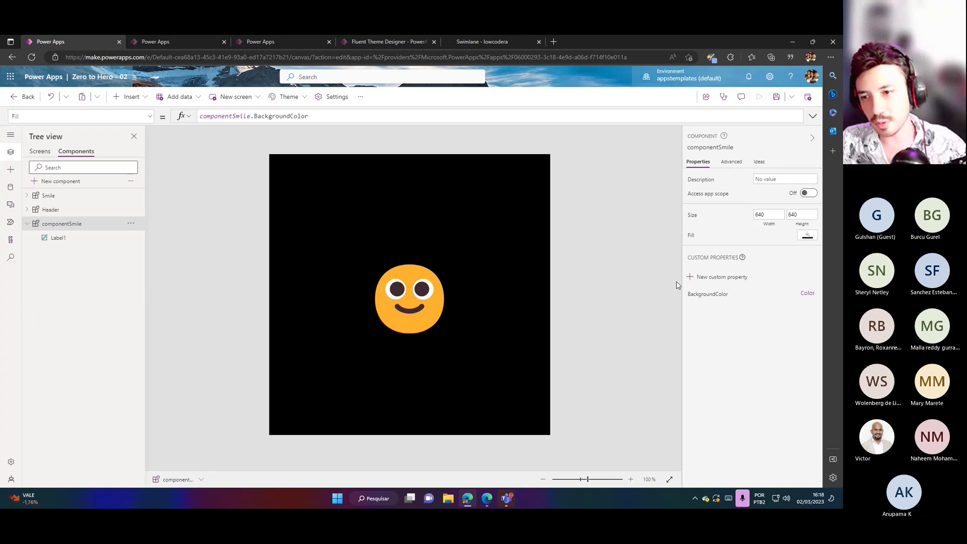
left_click(712, 277)
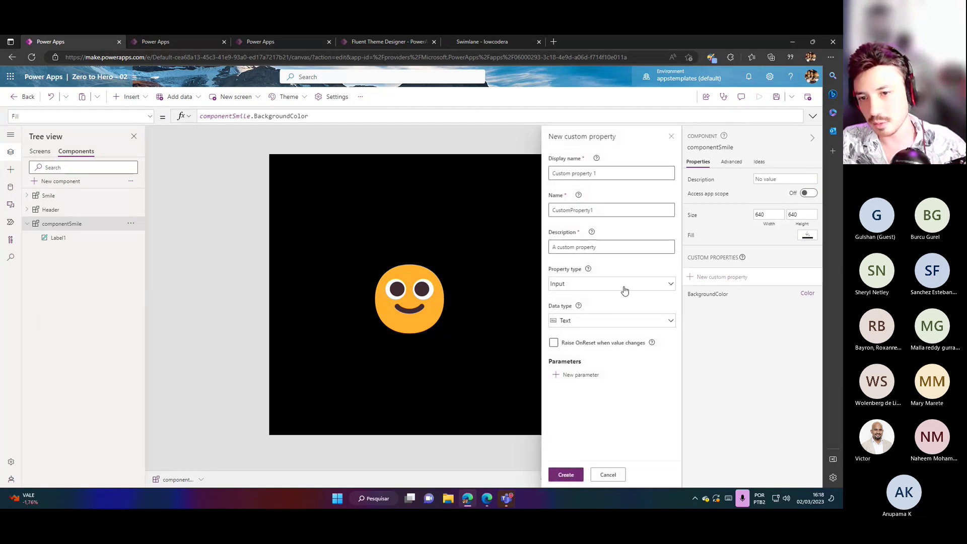
left_click(608, 324)
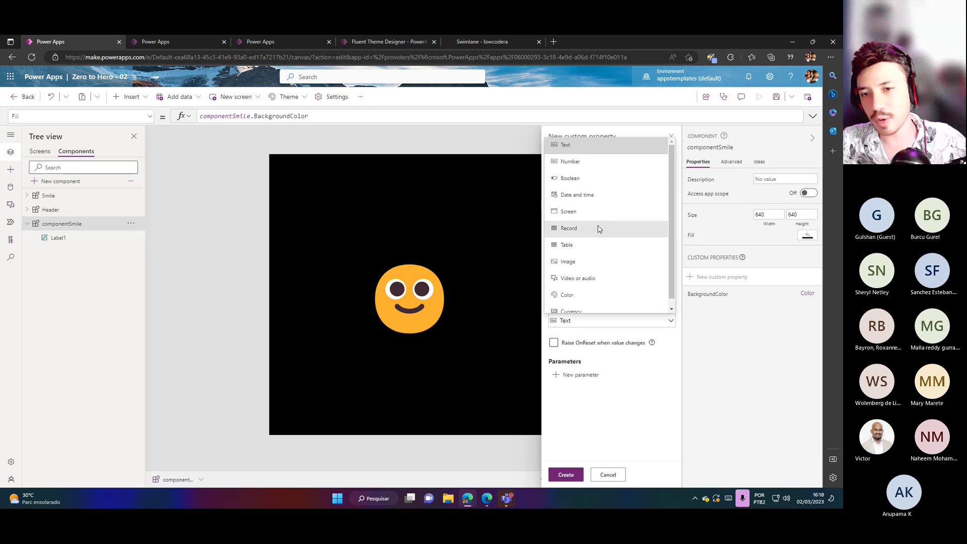
scroll(611, 269, "down", 1)
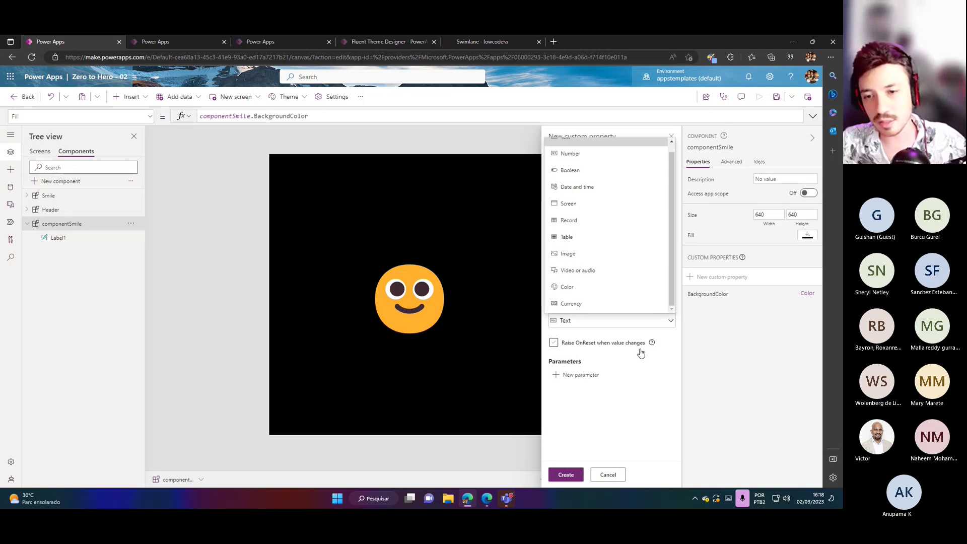
left_click(613, 337)
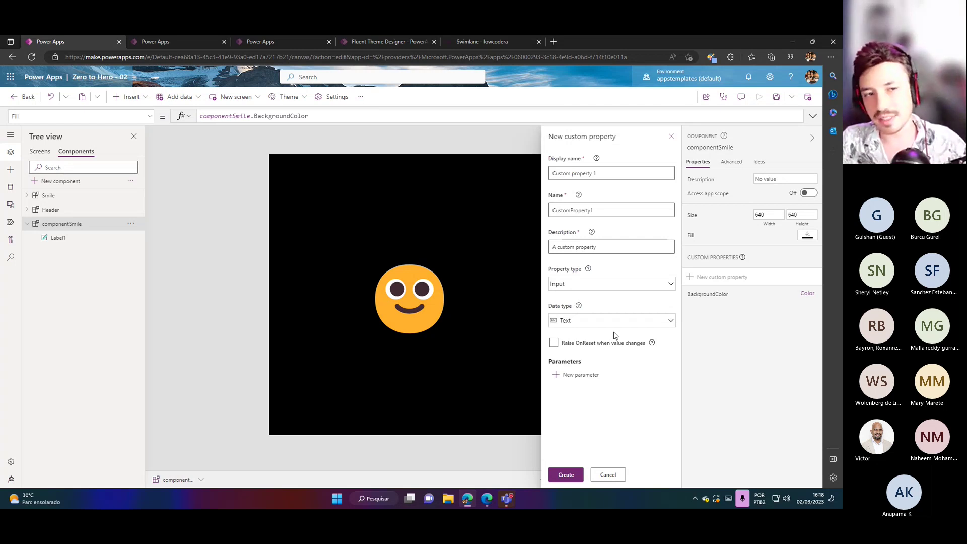
left_click(590, 285)
left_click(589, 338)
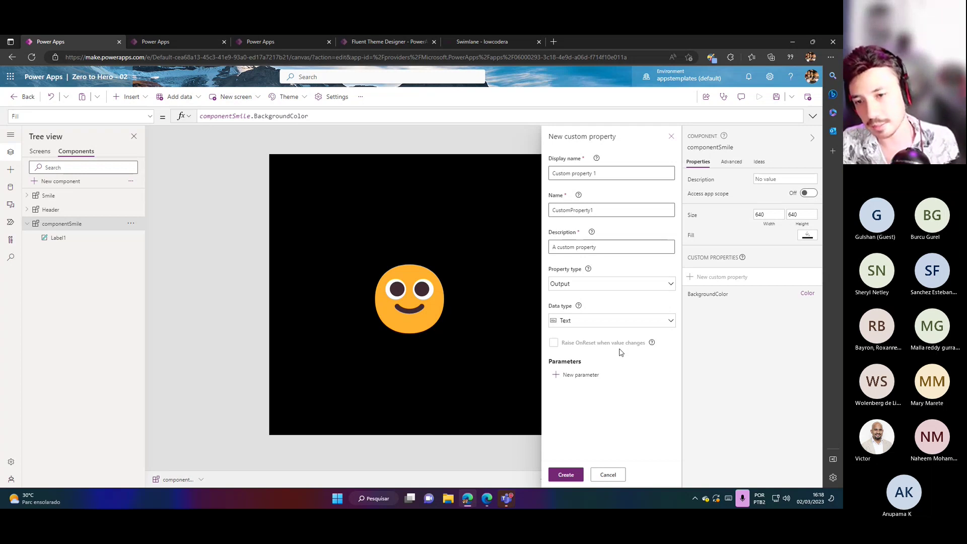
left_click(609, 288)
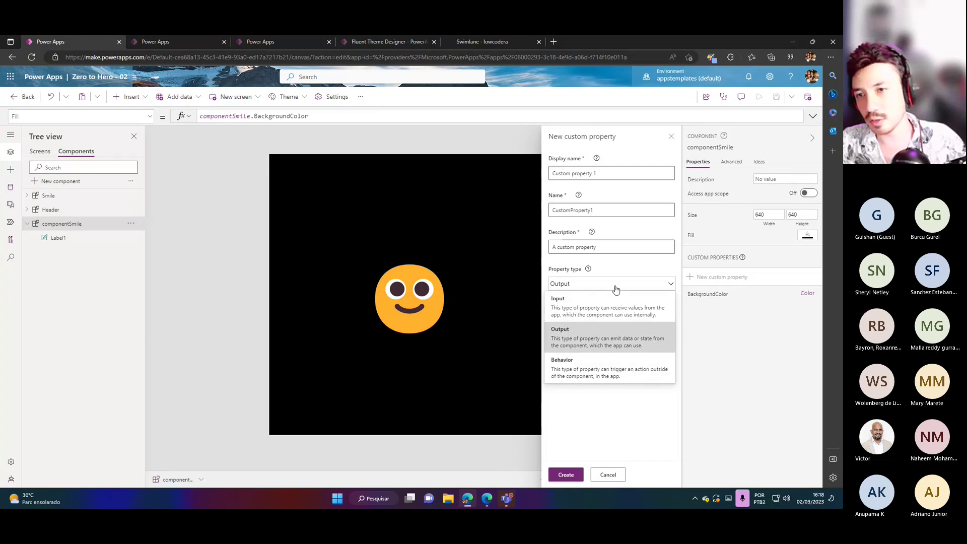
left_click(615, 286)
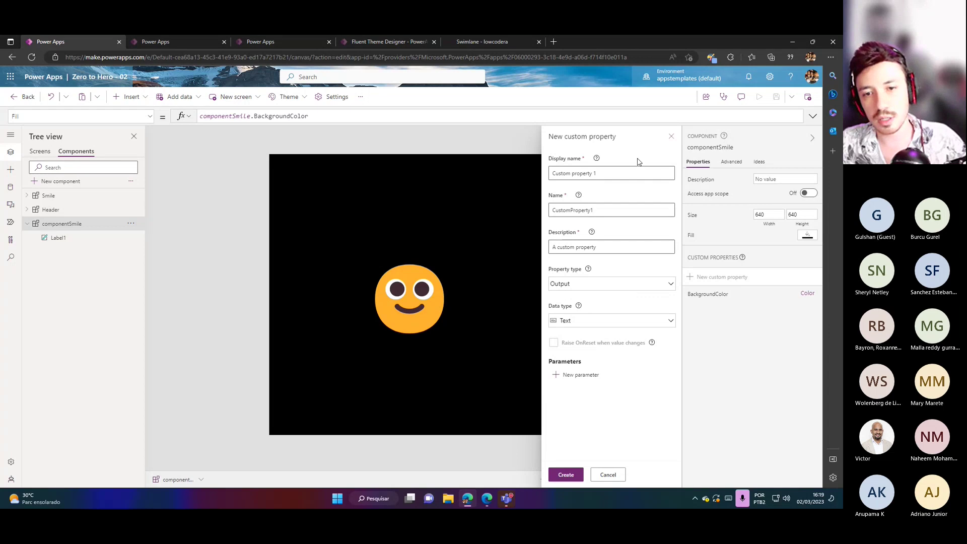
left_click(670, 137)
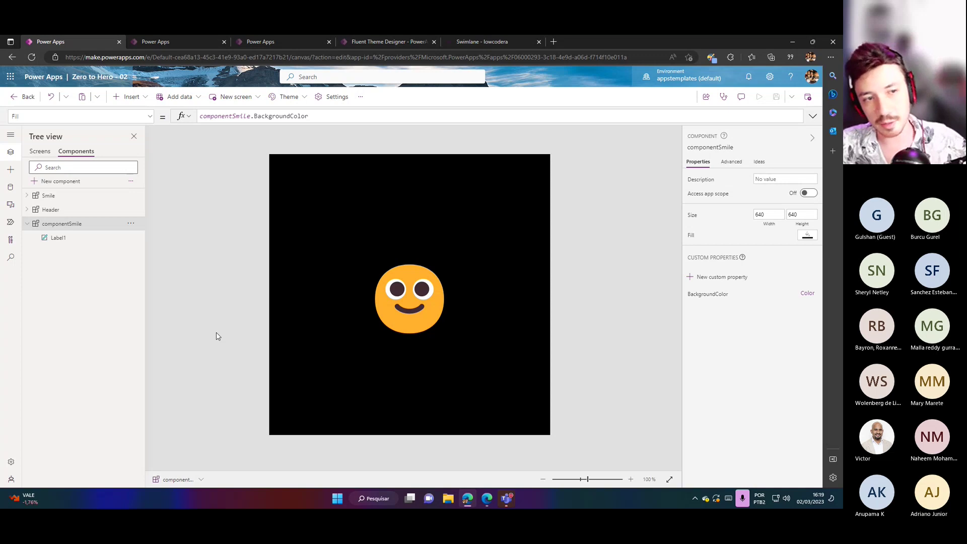
Look at the Header component's definition and delete the componentSmile instance from Screen3.
left_click(28, 224)
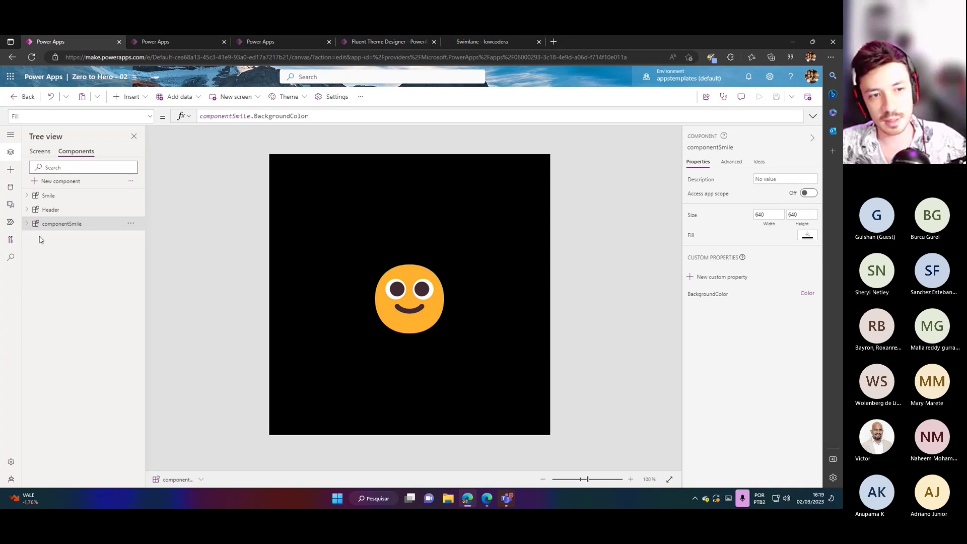
left_click(52, 210)
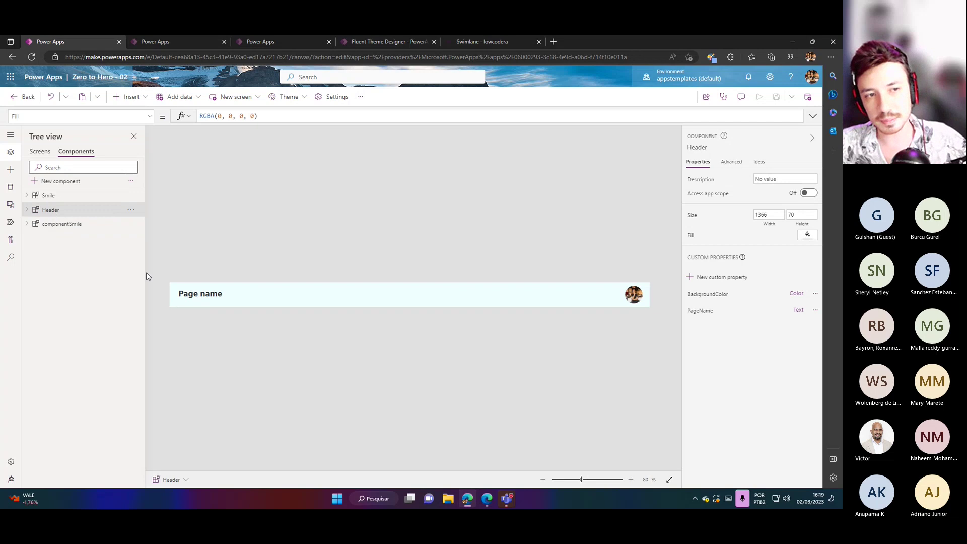
left_click(48, 153)
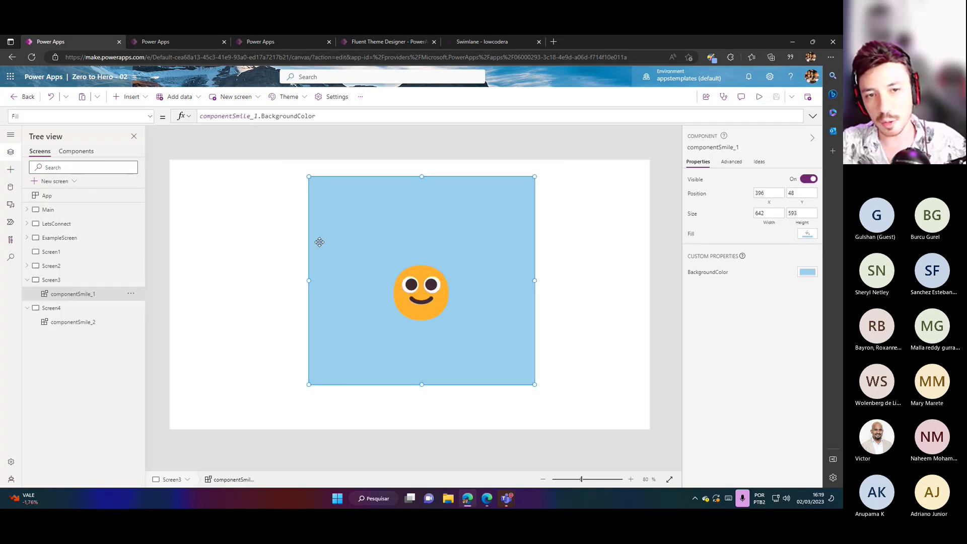
key("Delete")
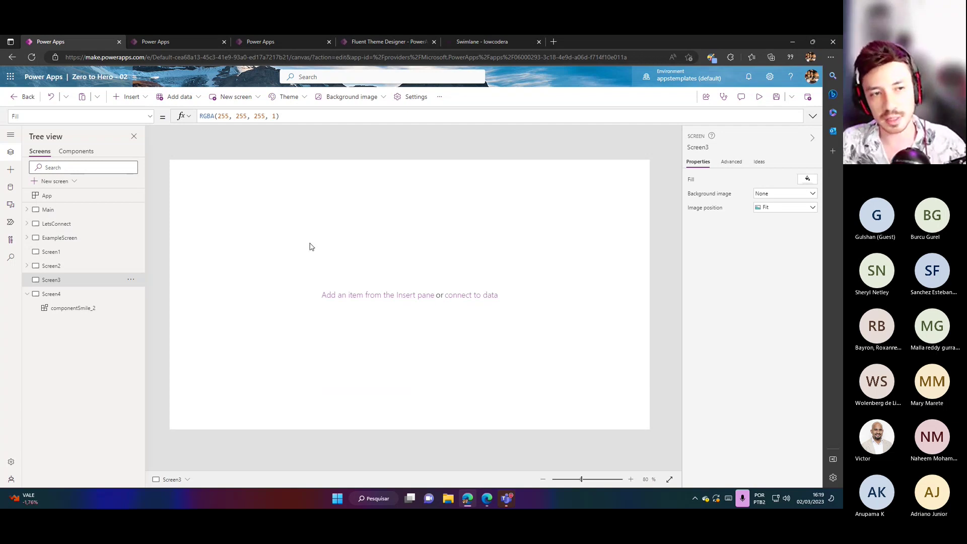
Insert the custom Header component on Screen3 and set its BackgroundColor to light grey.
left_click(11, 171)
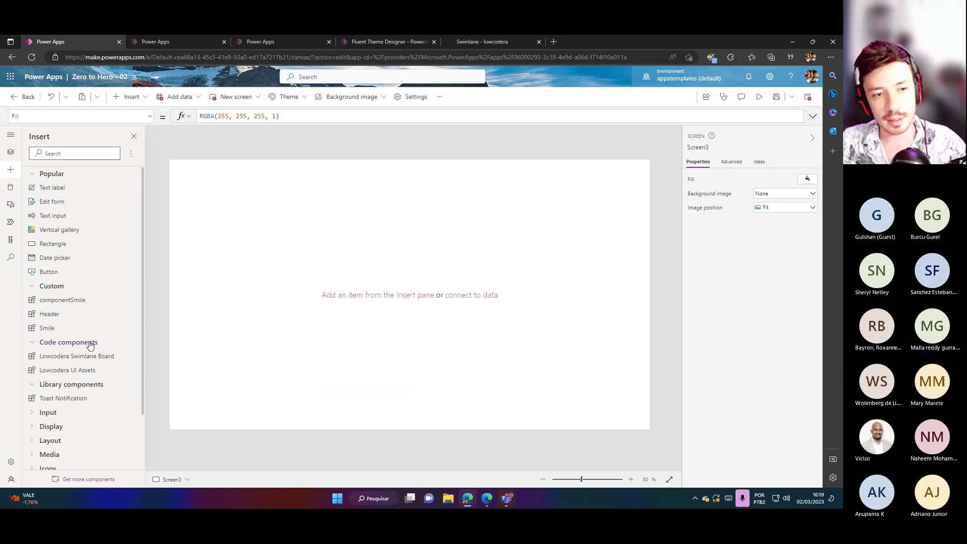
left_click(85, 315)
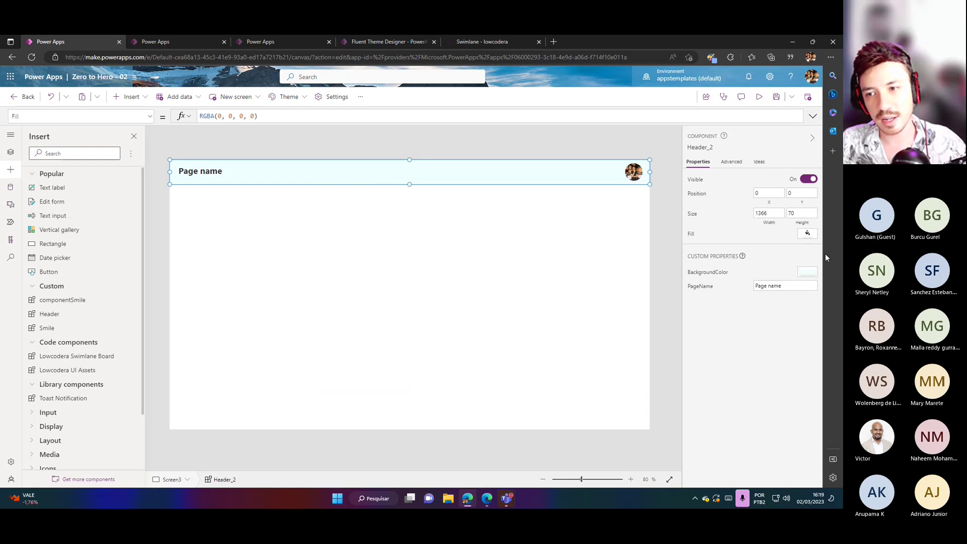
left_click(807, 272)
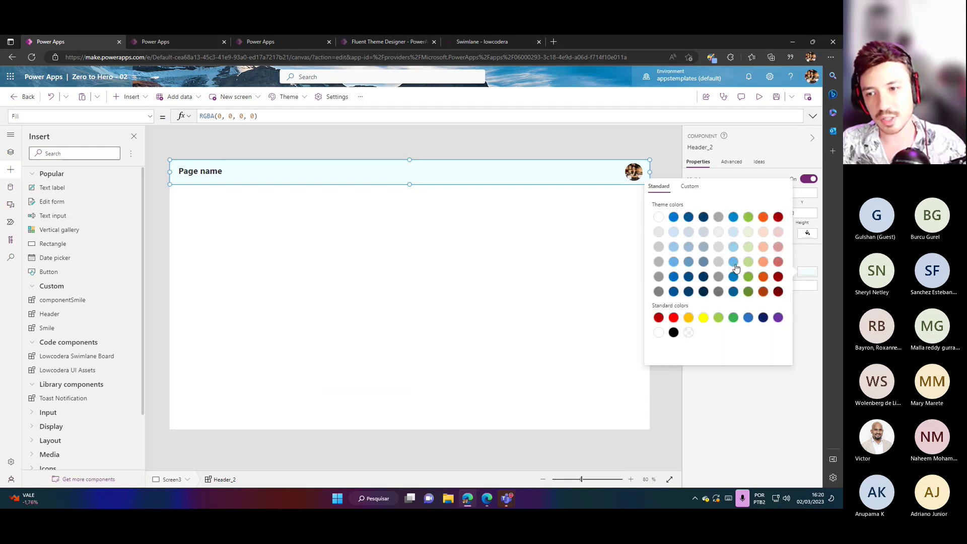
left_click(718, 231)
left_click(522, 252)
left_click(549, 182)
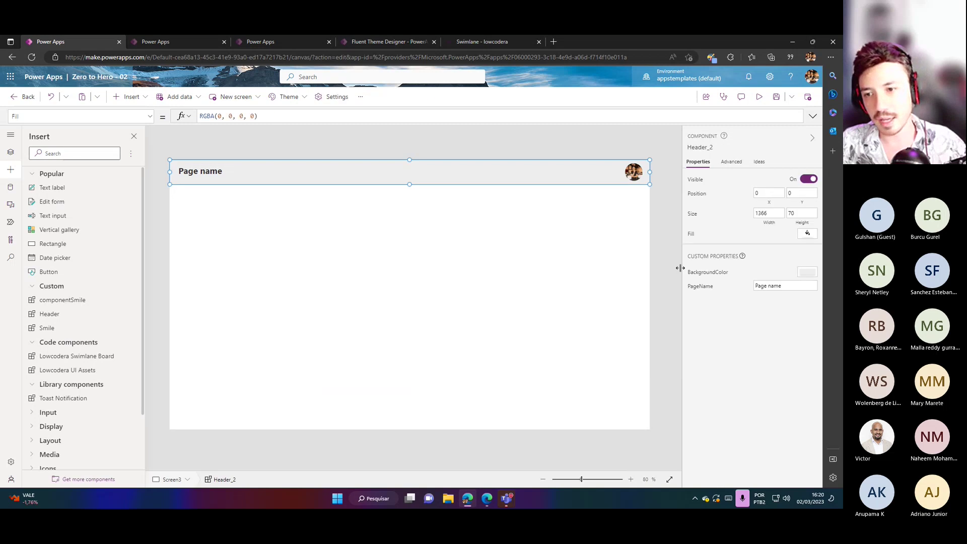
Set the PageName property of Screen3's Header instance to "This is the header".
left_click(765, 286)
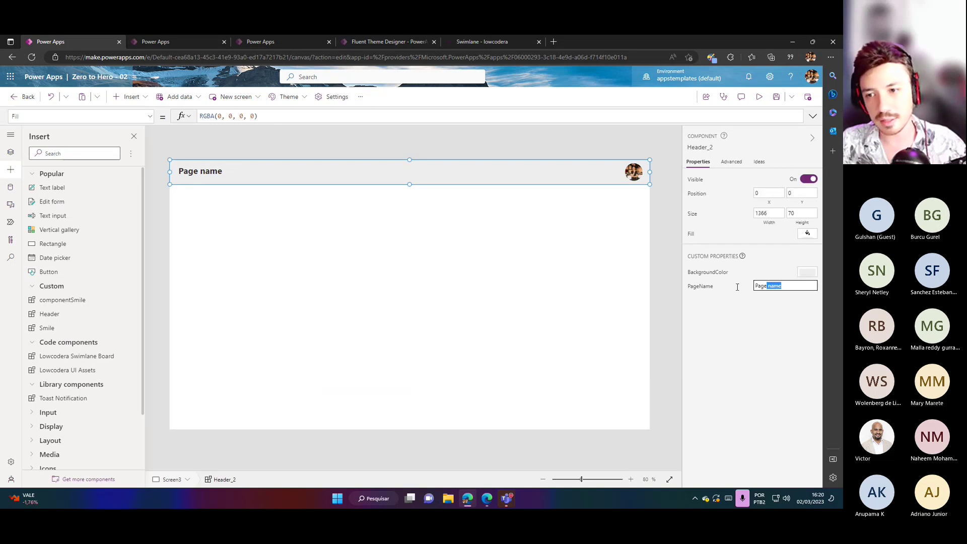
type("This")
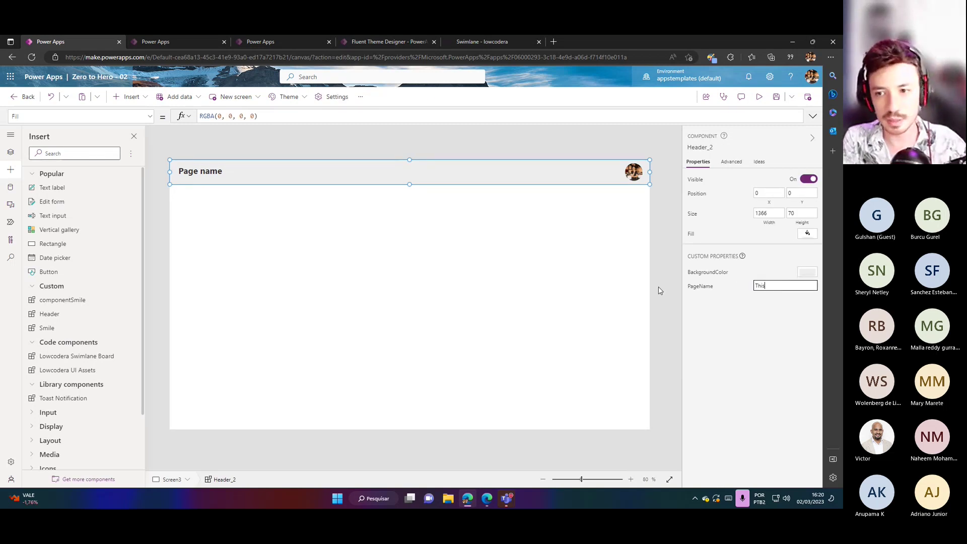
type(" is the header")
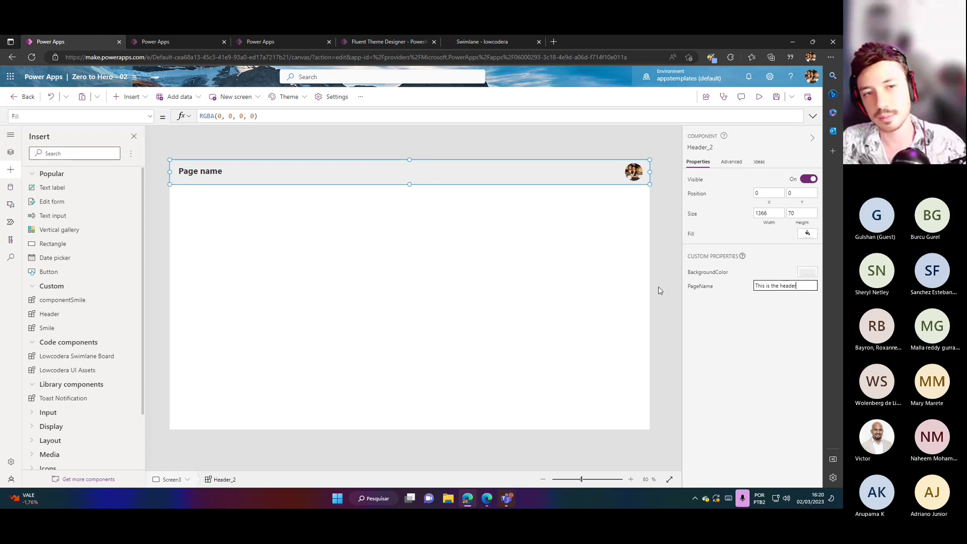
left_click(522, 303)
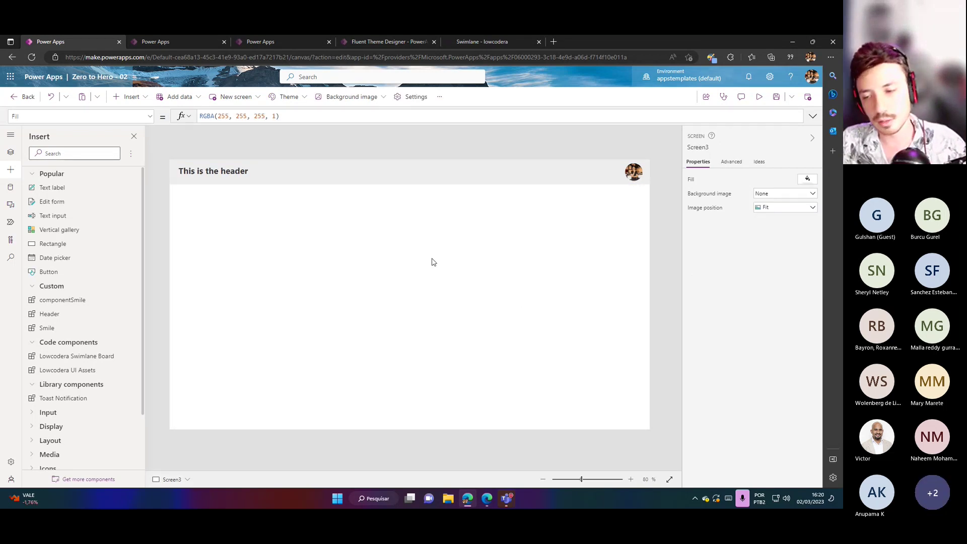
Delete the Header instance from Screen3.
left_click(367, 173)
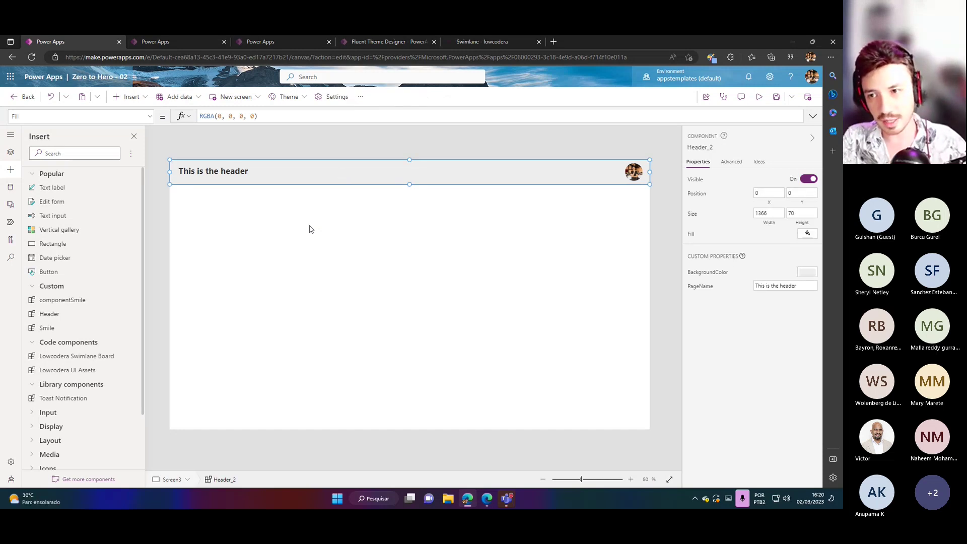
key("Delete")
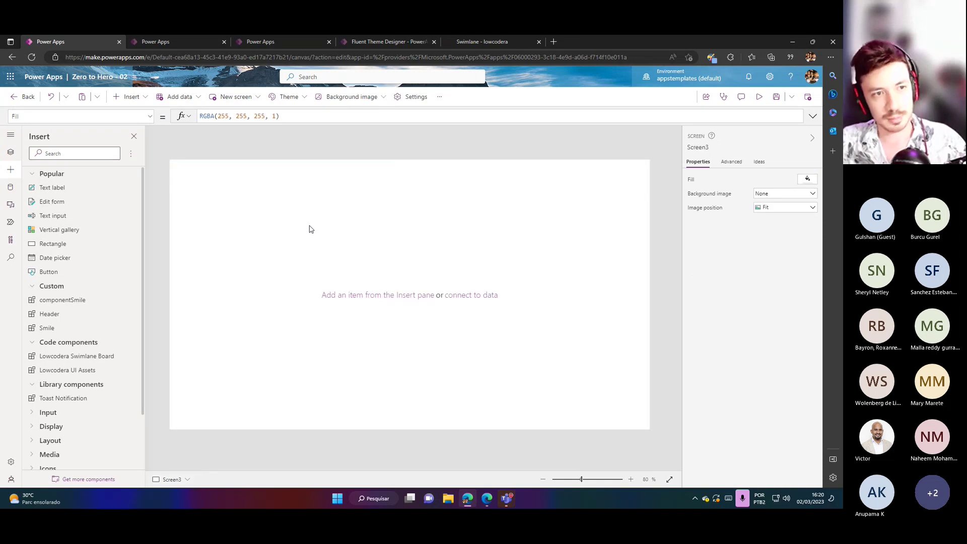
Look at the Header component's definition again and create a new blank component.
left_click(11, 152)
left_click(76, 151)
left_click(77, 208)
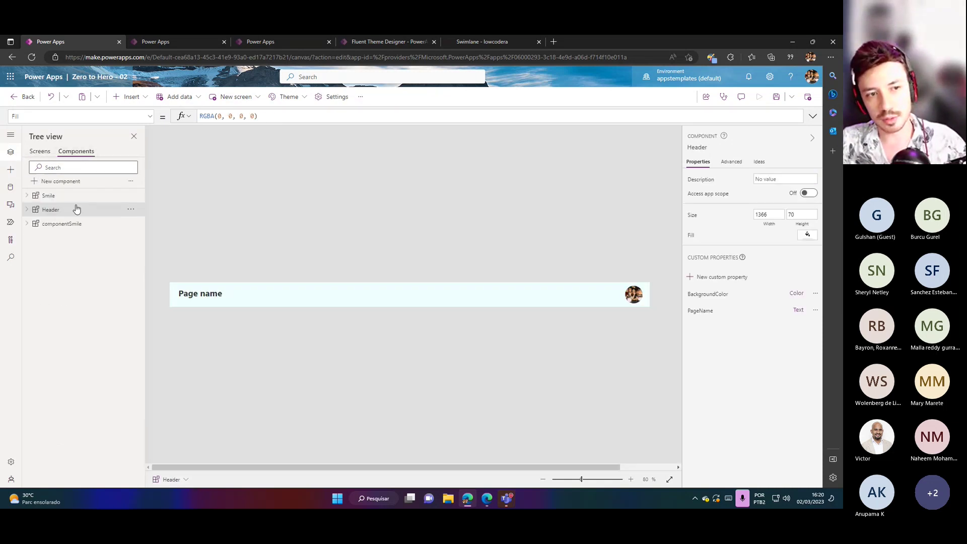
left_click(59, 181)
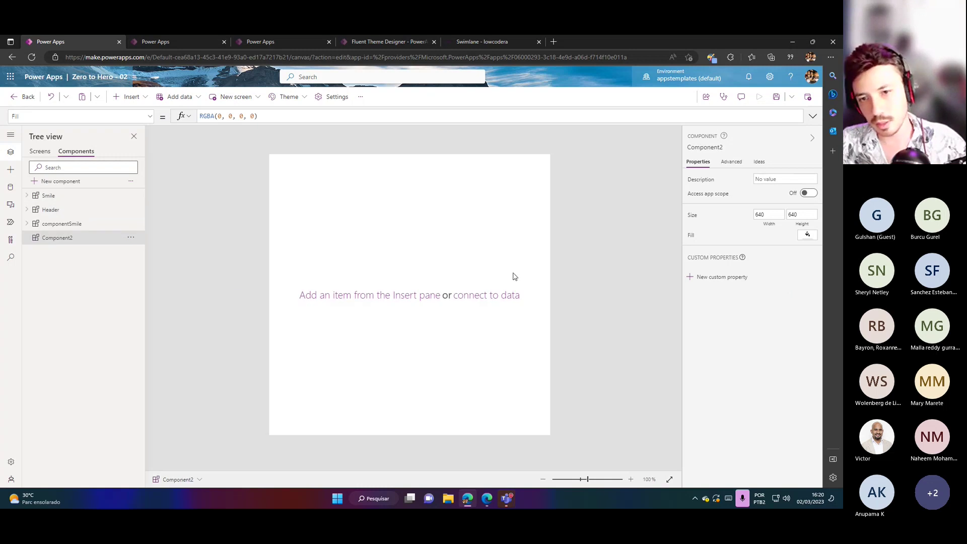
Set the new component's size to a width of 1366 and a height of 70.
scroll(562, 265, "down", 1)
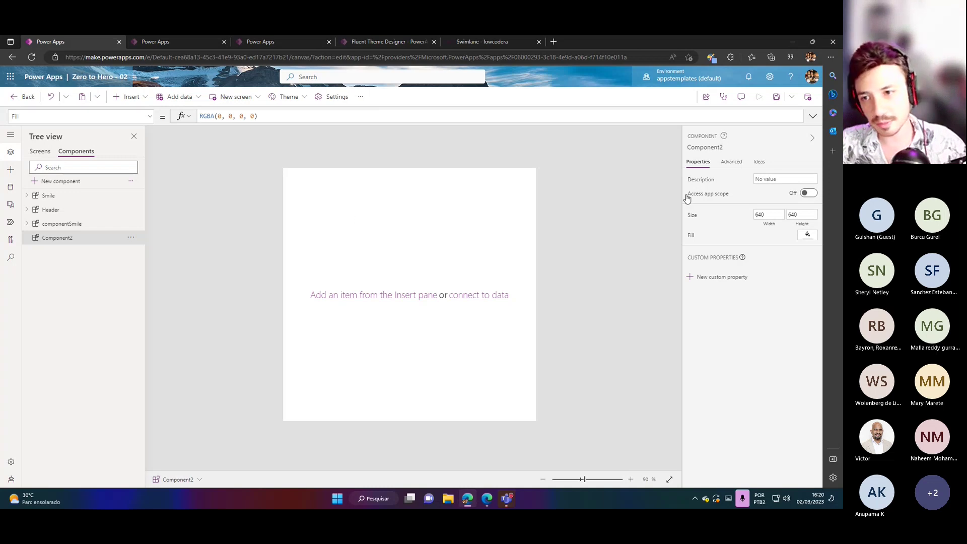
left_click(756, 214)
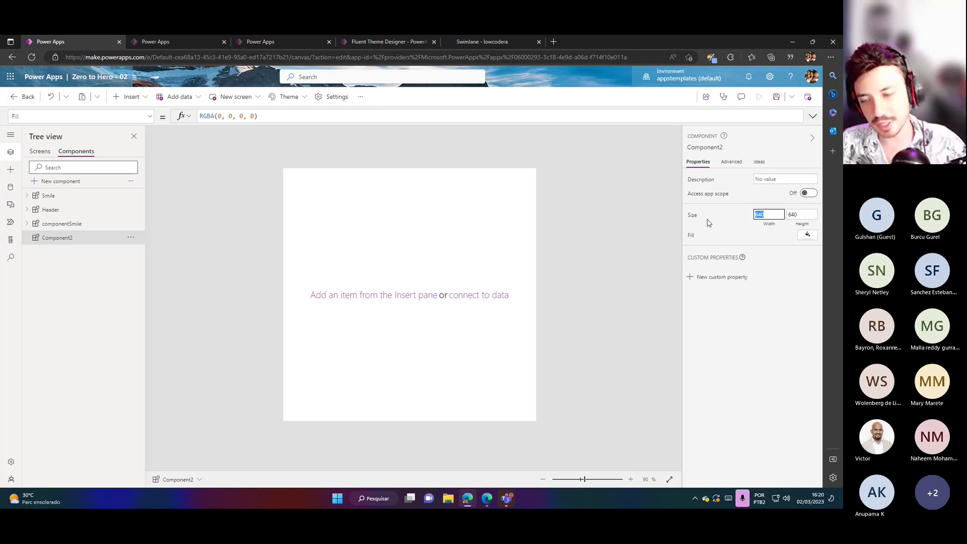
type("13")
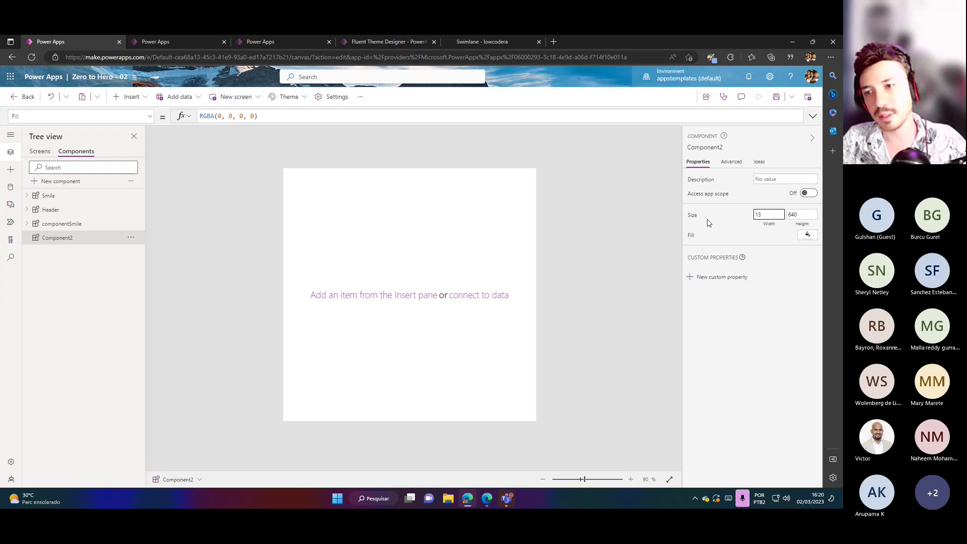
type("66")
key("Tab")
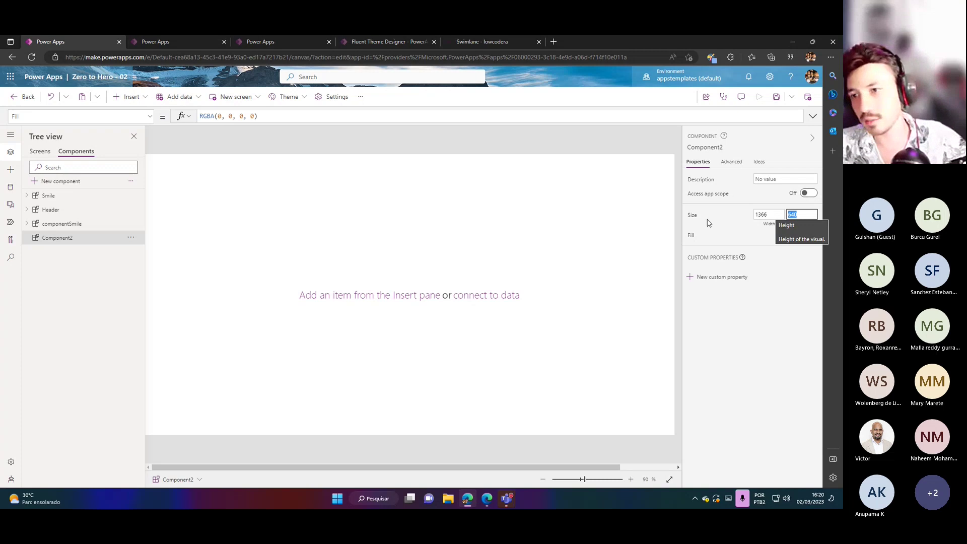
type("70")
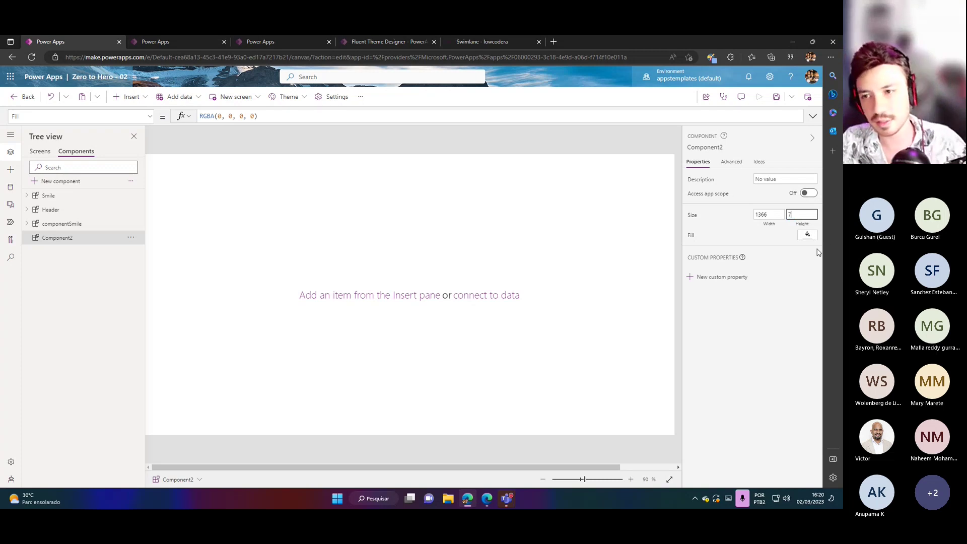
key("Tab")
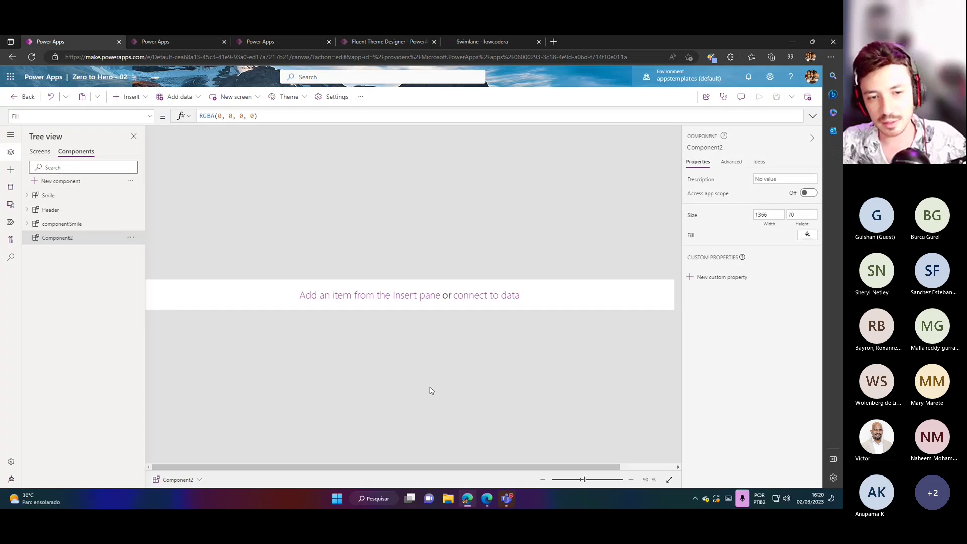
Insert a horizontal container into the new component and move it to X 0, Y 0.
scroll(431, 391, "down", 1)
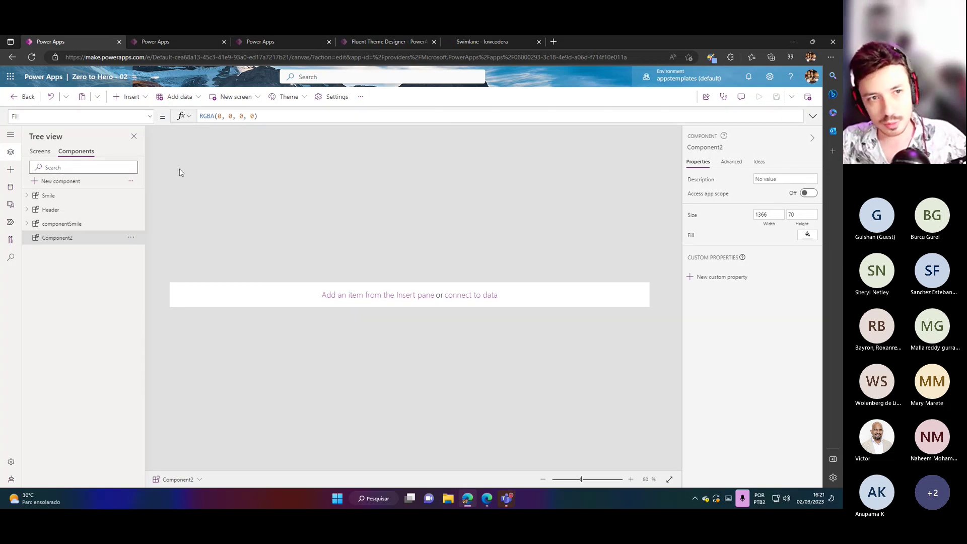
left_click(137, 99)
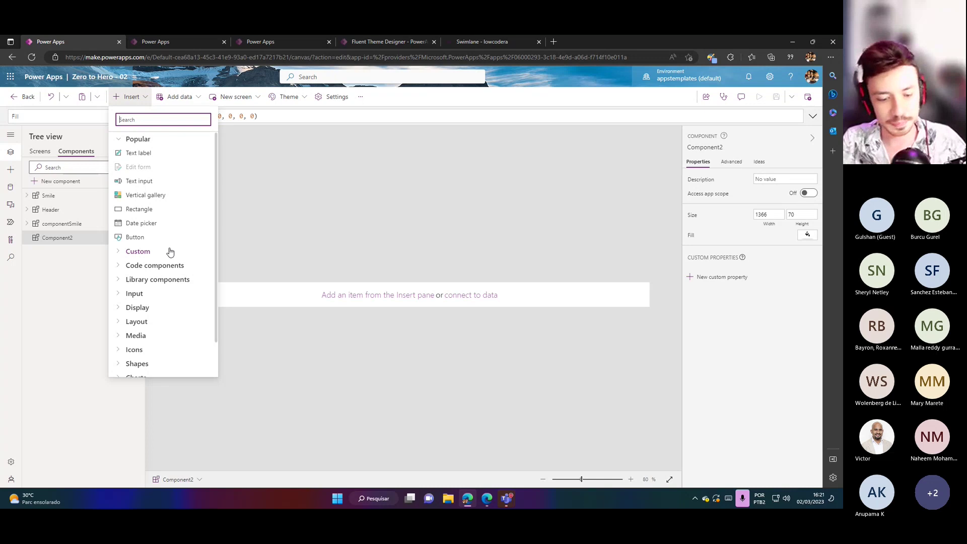
type("Cont")
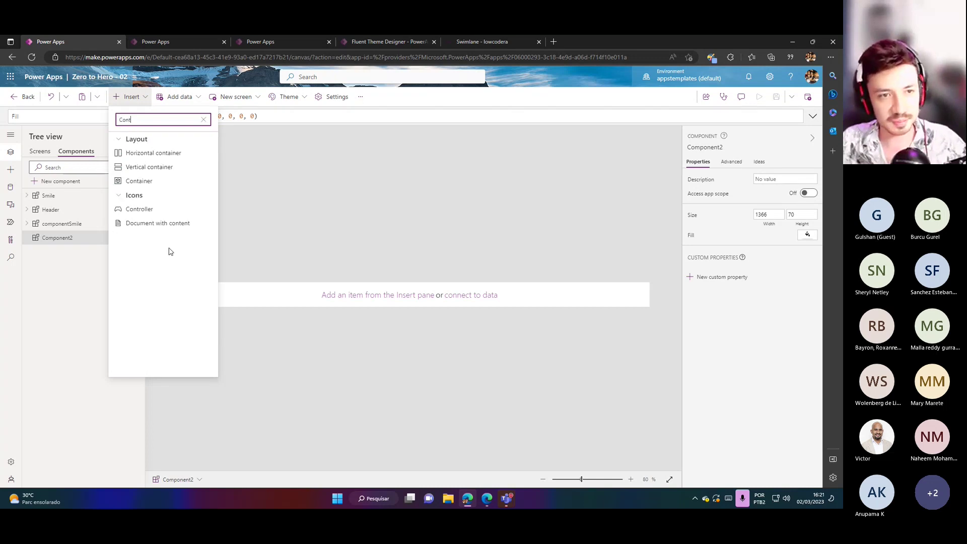
left_click(158, 155)
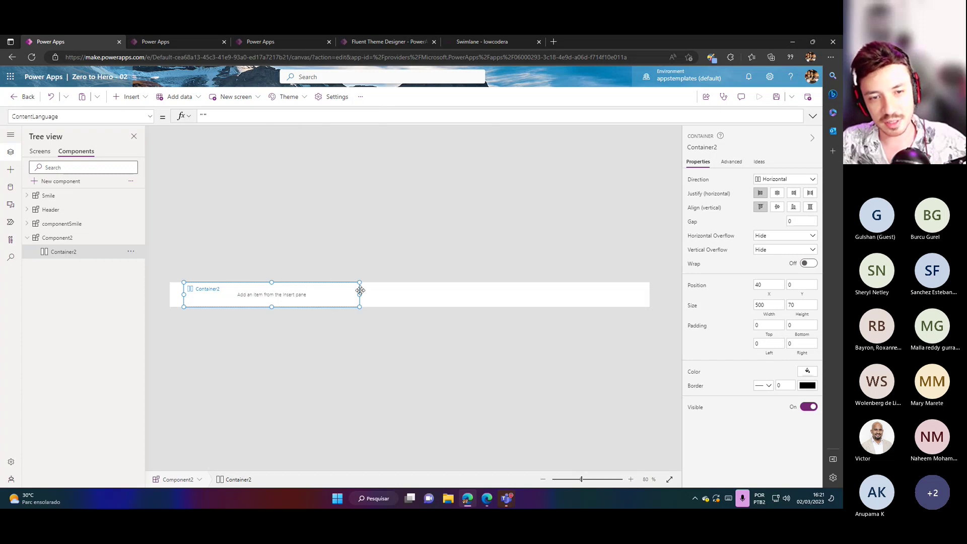
left_click_drag(360, 291, 346, 295)
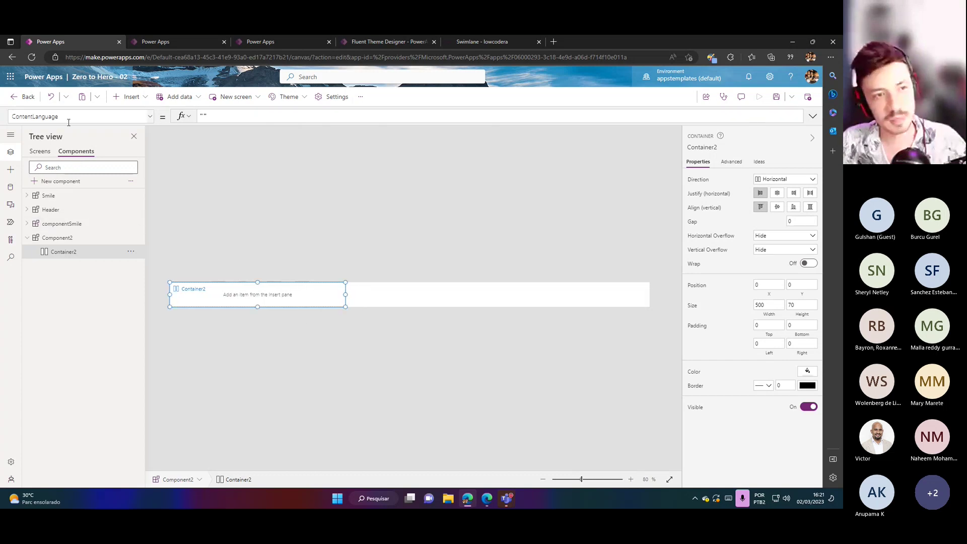
Set the horizontal container's Width formula to Parent.Width.
left_click(237, 317)
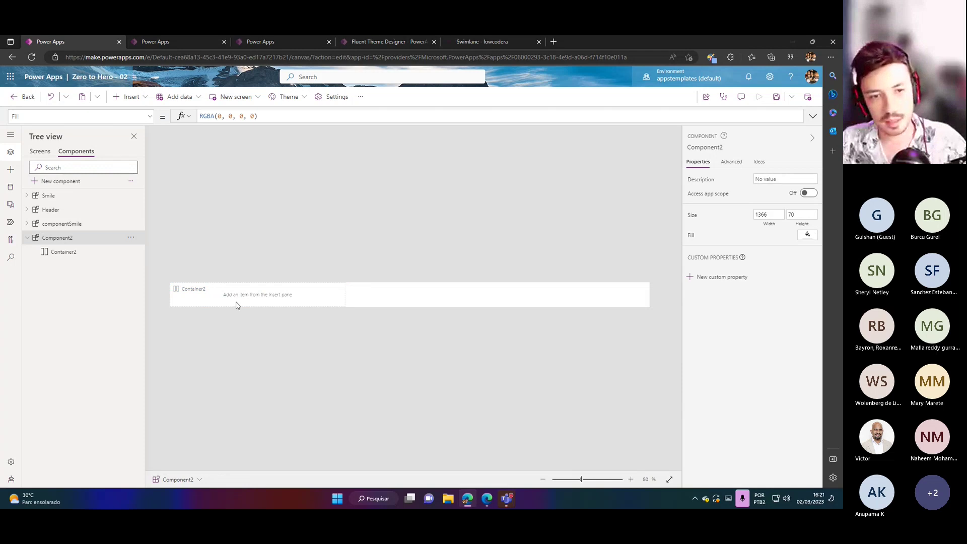
left_click(237, 305)
left_click(52, 121)
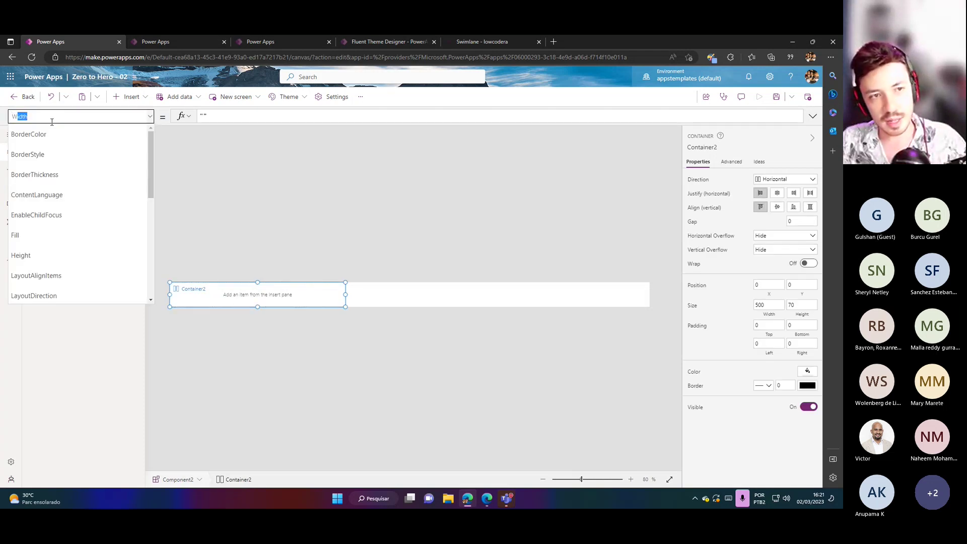
type("W")
key("Return")
double_click(232, 113)
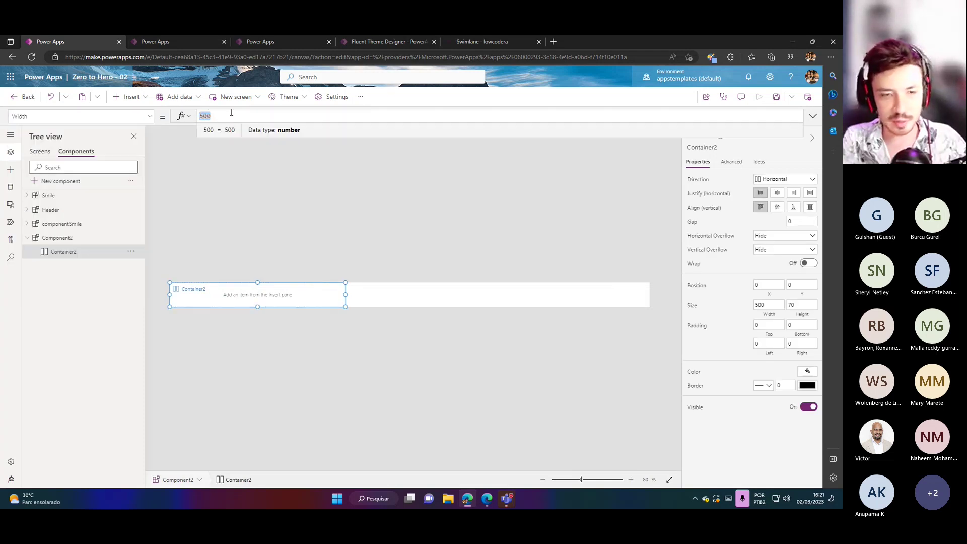
type("Parent.")
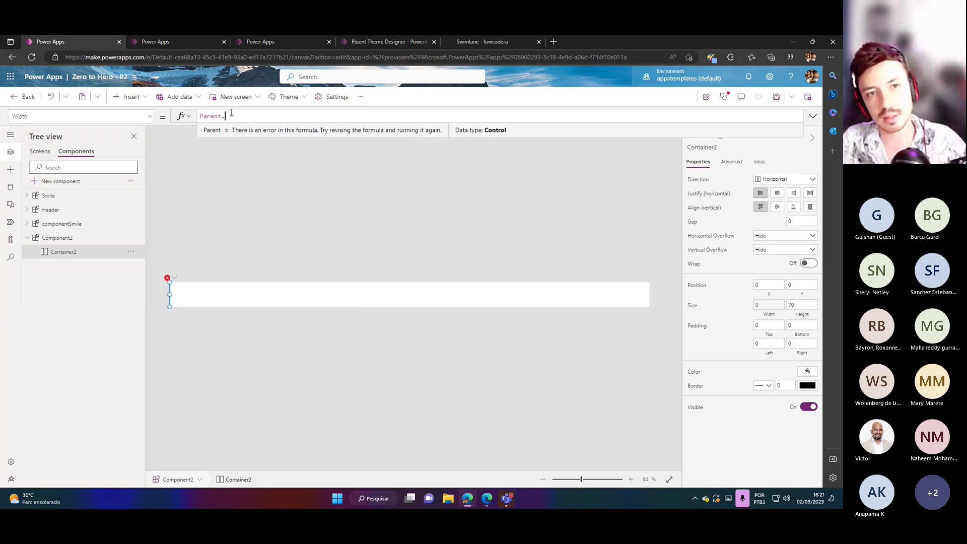
key("Return")
double_click(231, 116)
type("W")
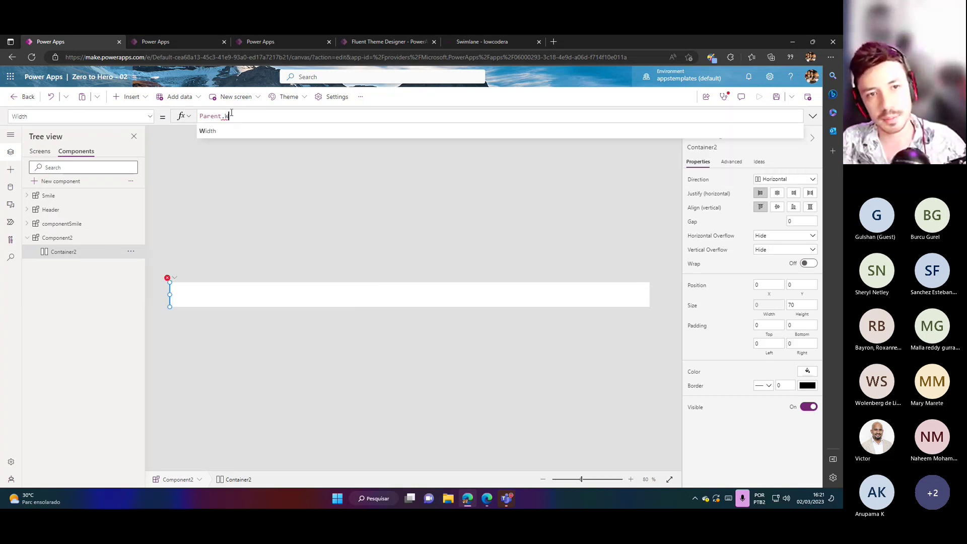
key("Return")
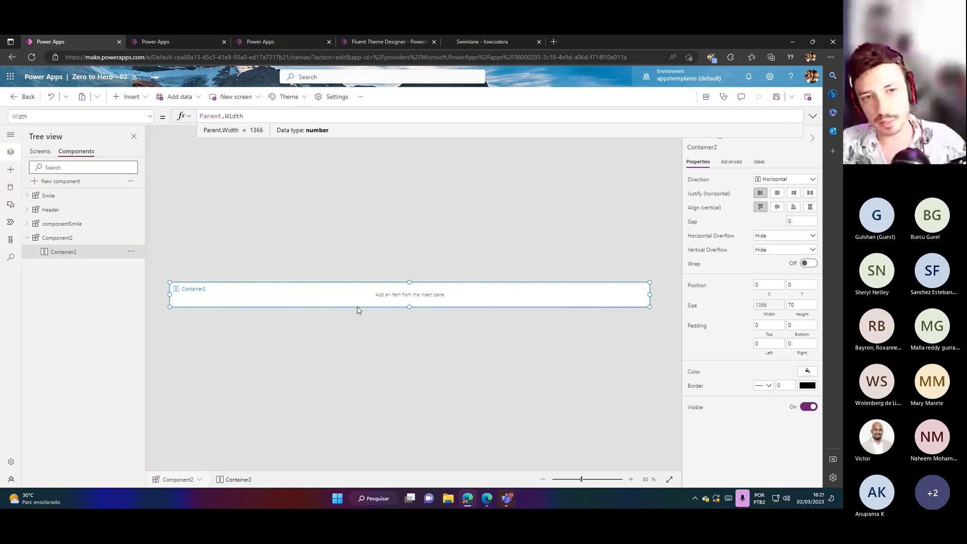
Set the horizontal container's Height formula to Parent.Height.
left_click(82, 115)
type("Height")
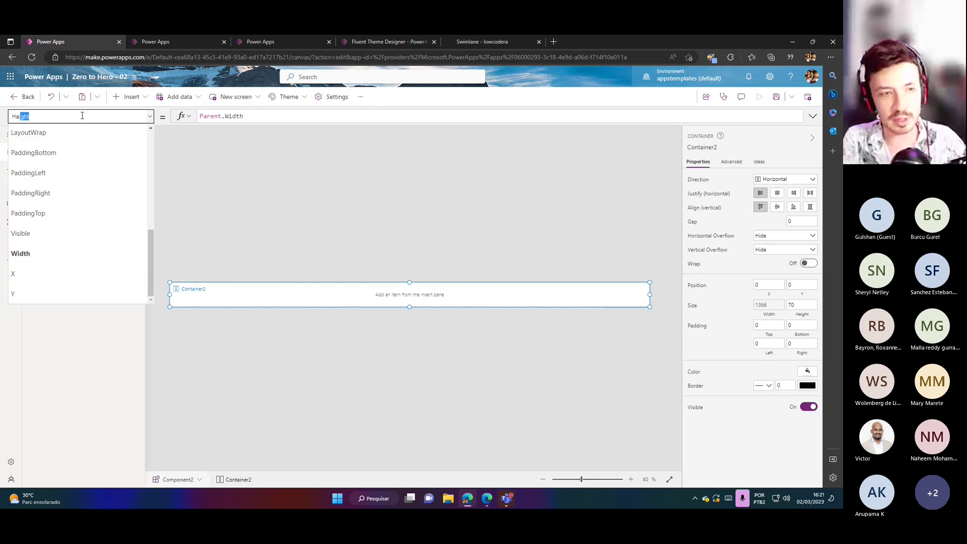
key("Return")
key("BackSpace")
key("BackSpace")
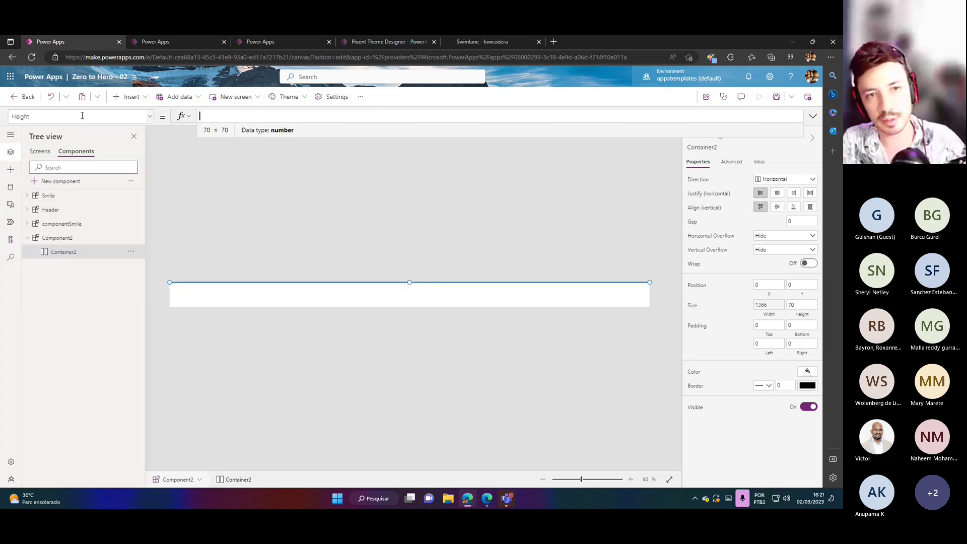
type("Parent.")
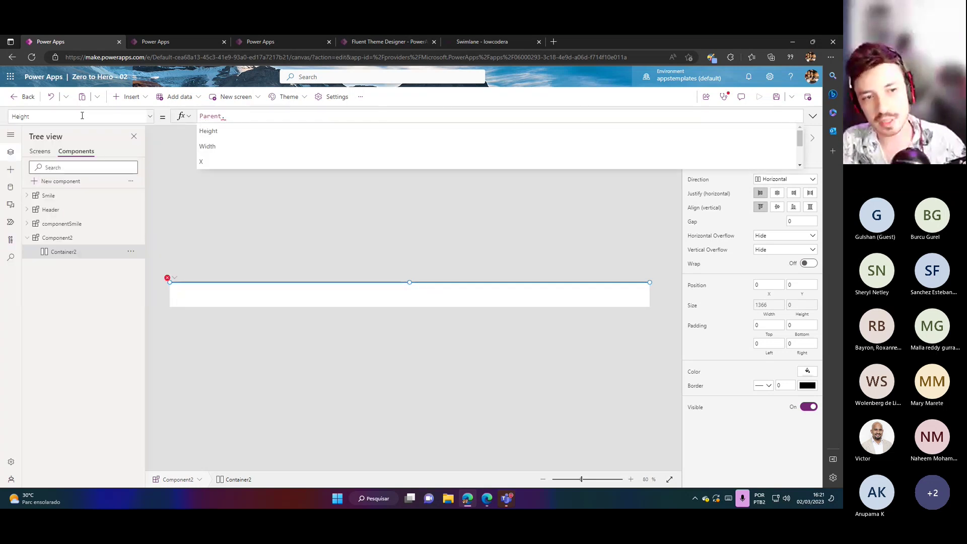
type("H")
key("Tab")
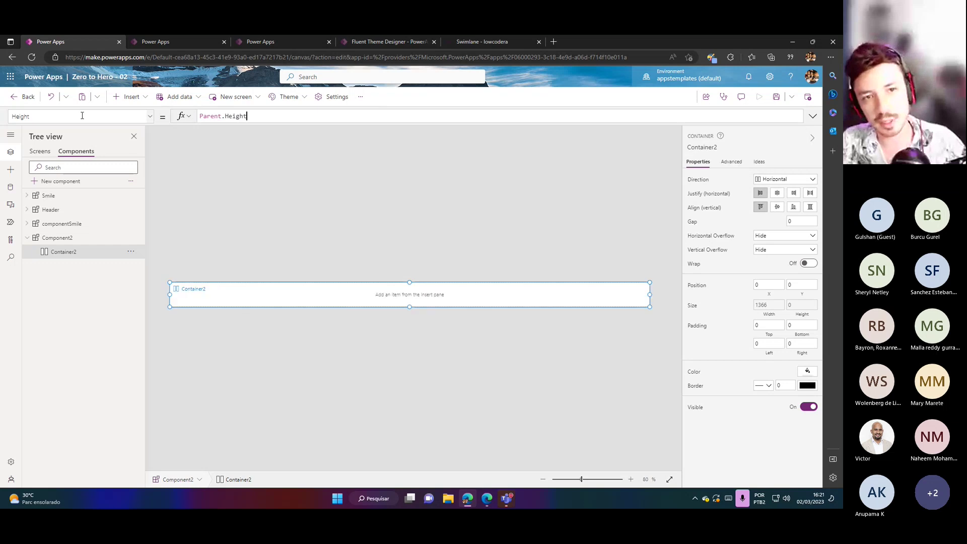
left_click(227, 386)
Insert a text label into the container, stretch it to the container's height and turn on flexible width.
left_click(274, 297)
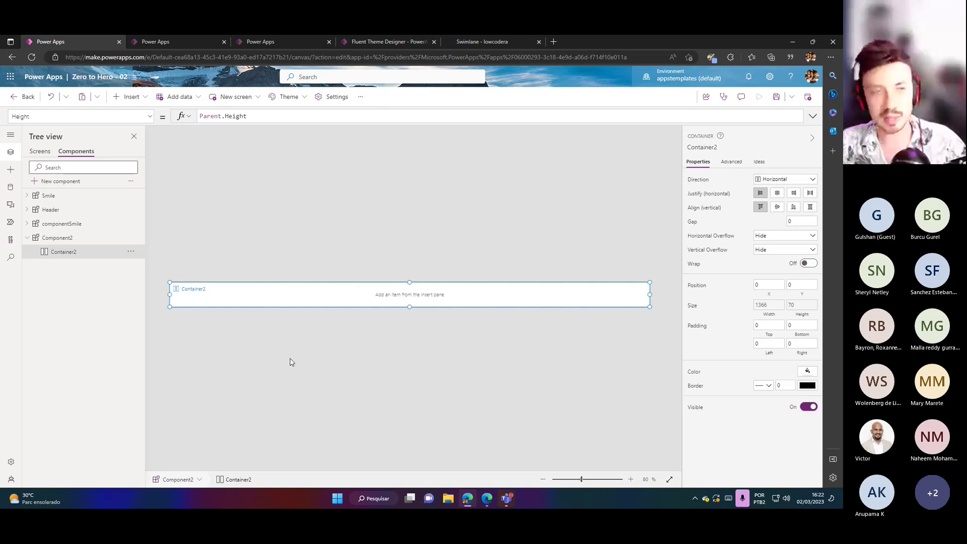
left_click(130, 101)
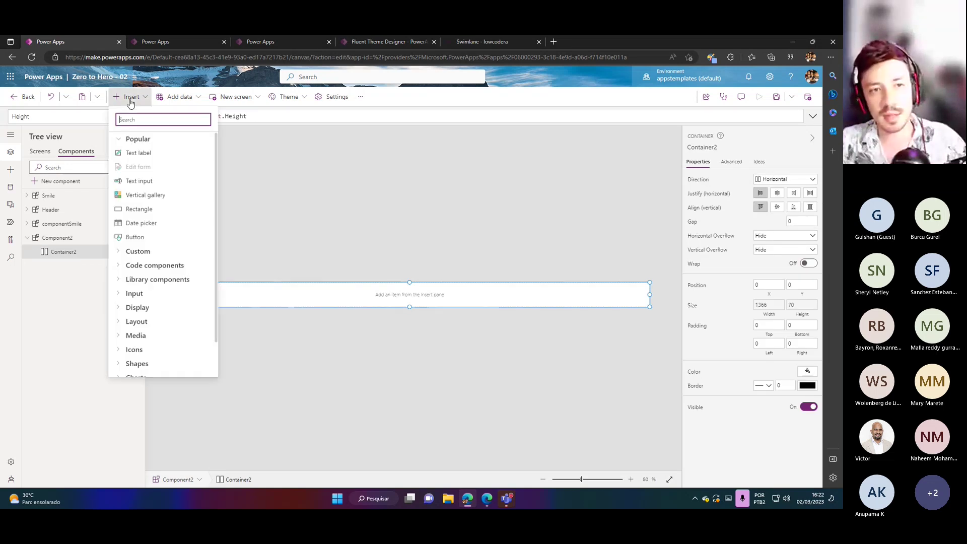
left_click(162, 154)
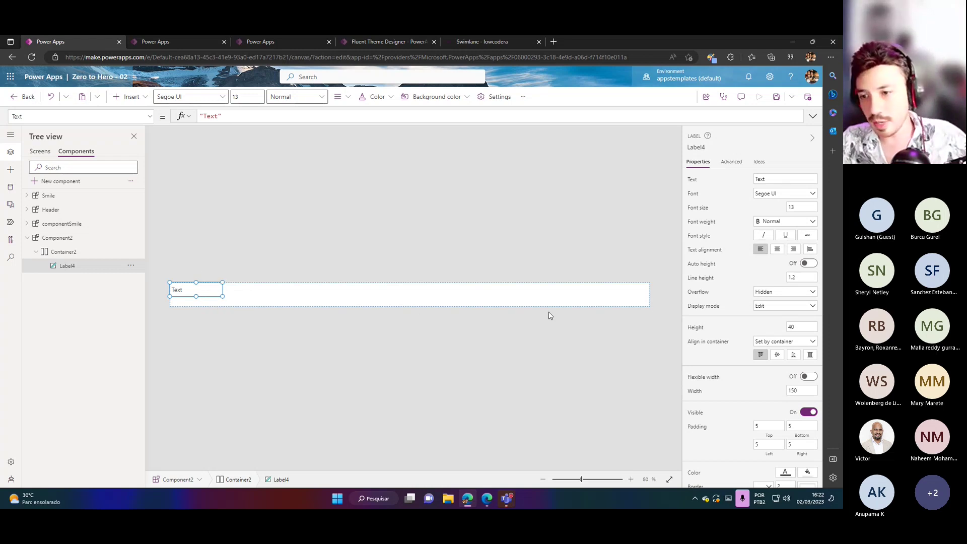
left_click(810, 358)
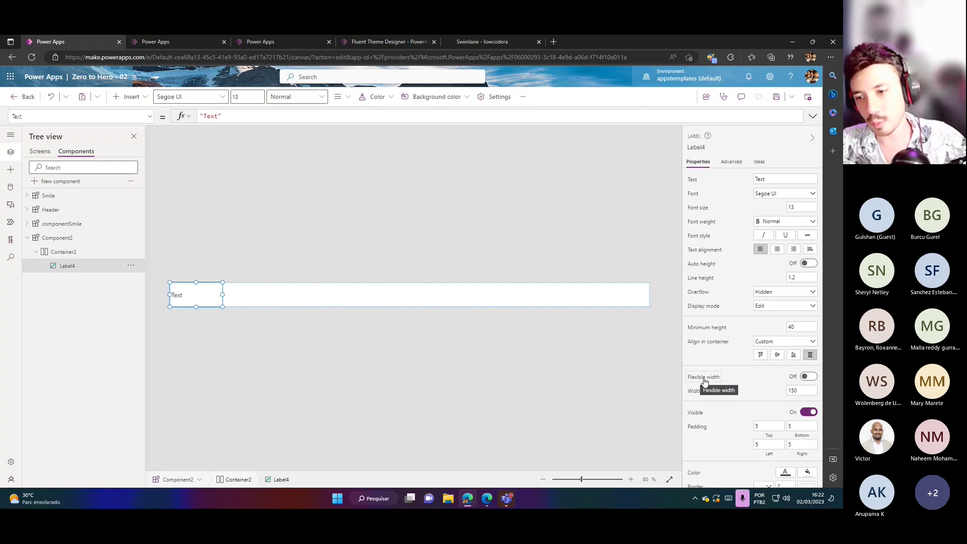
left_click(806, 379)
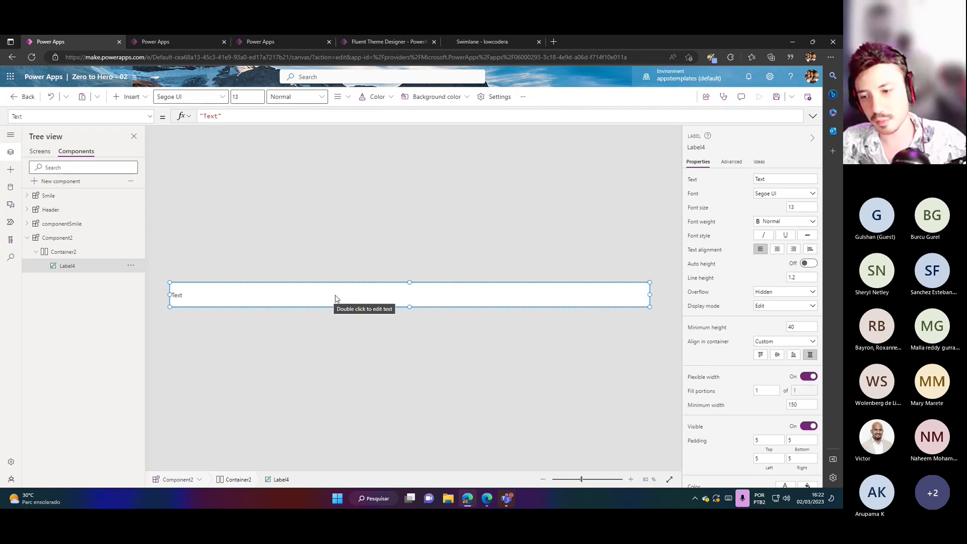
Set the label's left and right padding to 20.
scroll(755, 390, "down", 1)
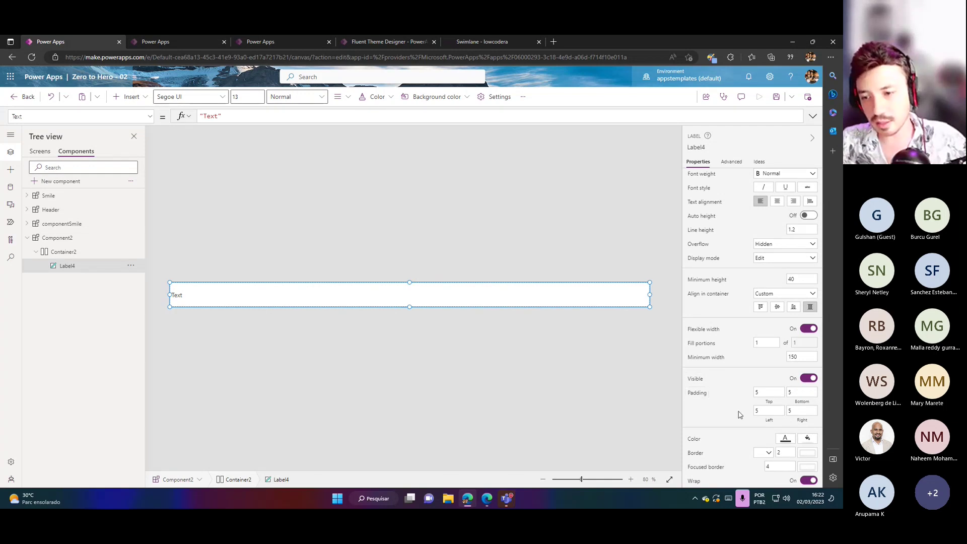
left_click(769, 410)
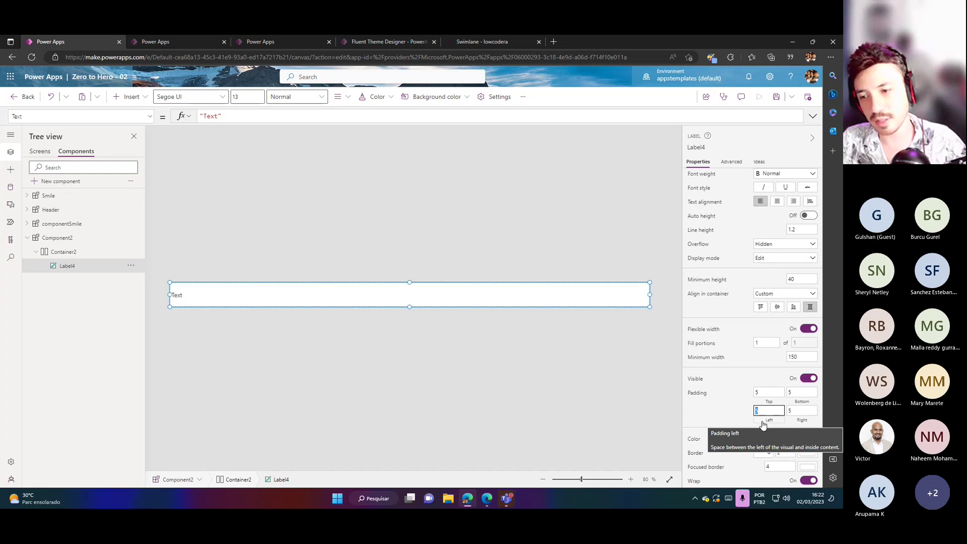
type("20")
key("Tab")
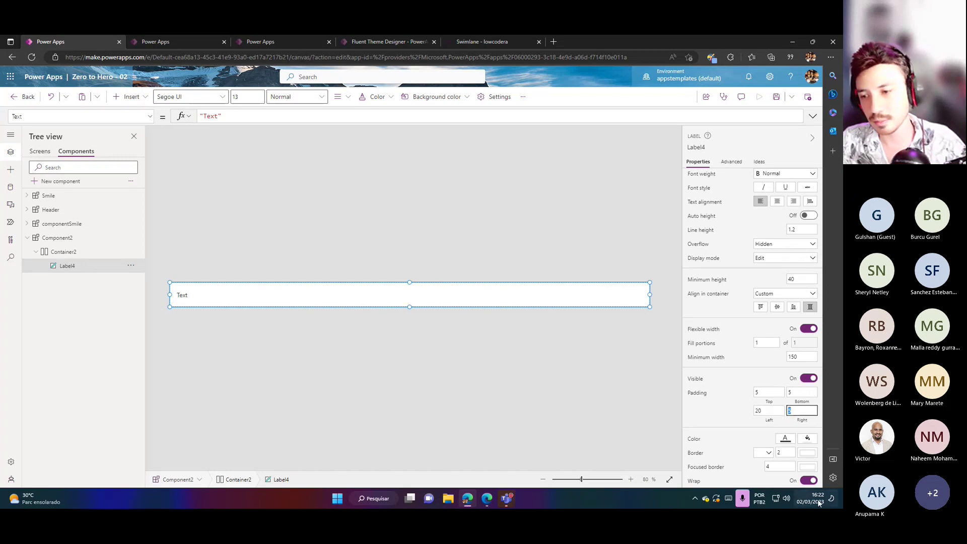
left_click(799, 410)
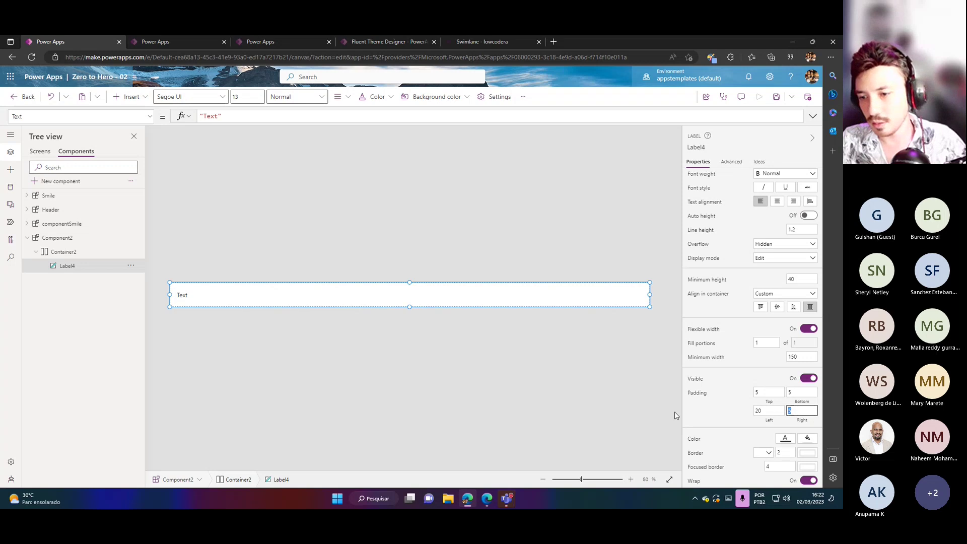
type("20")
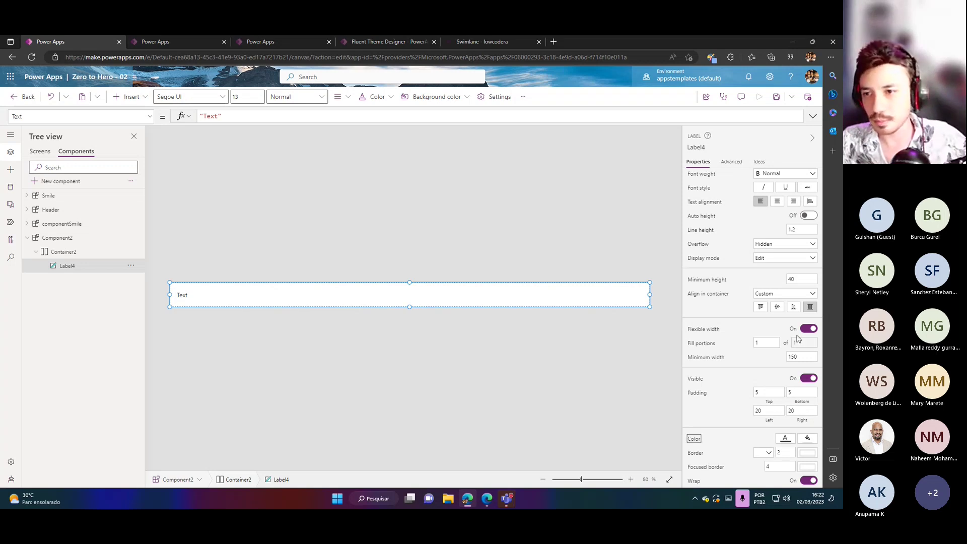
Make the label's text bold with a font size of 18.
scroll(766, 335, "up", 1)
left_click(770, 221)
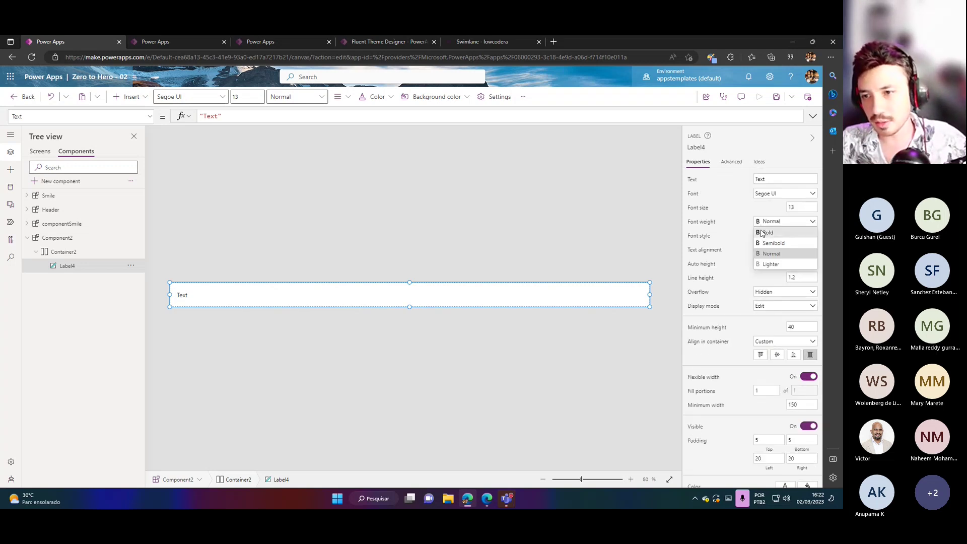
left_click(762, 233)
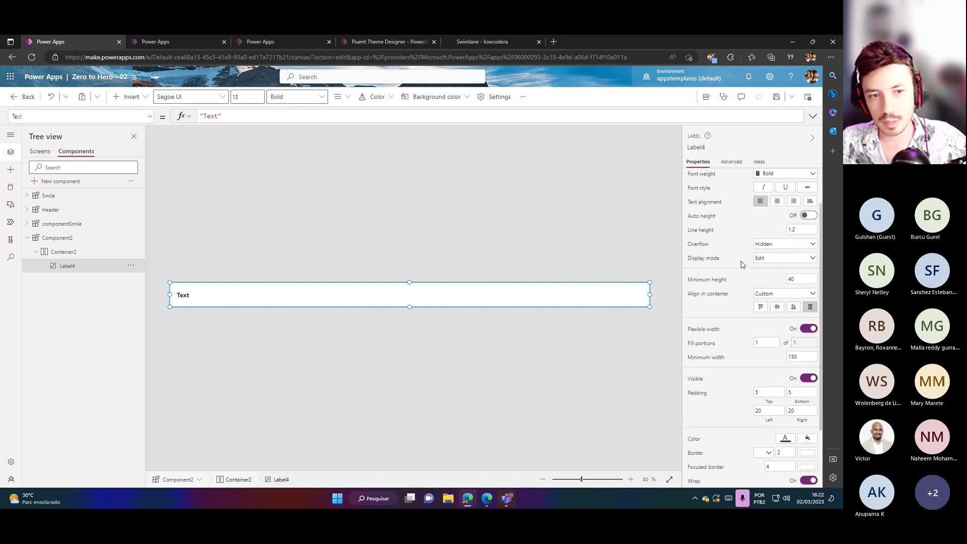
left_click_drag(802, 207, 687, 224)
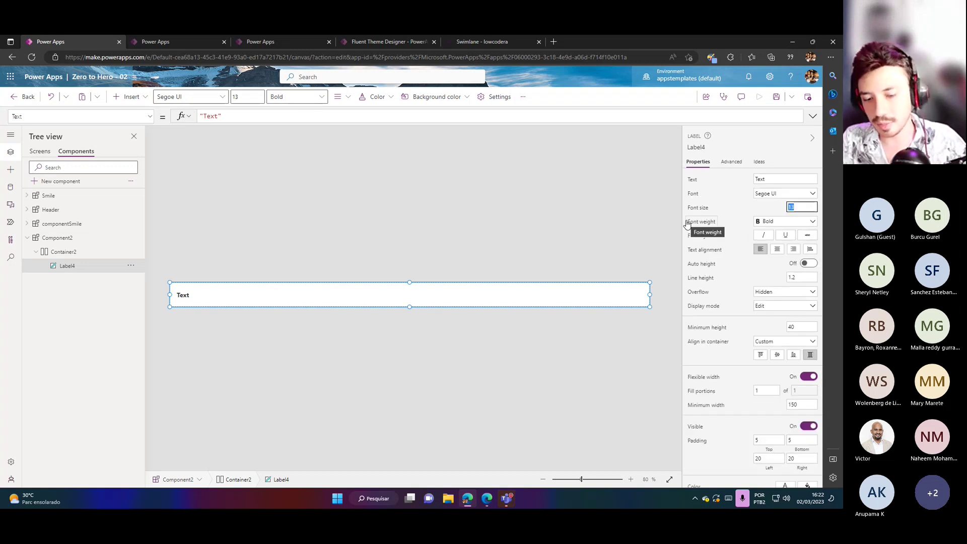
type("18")
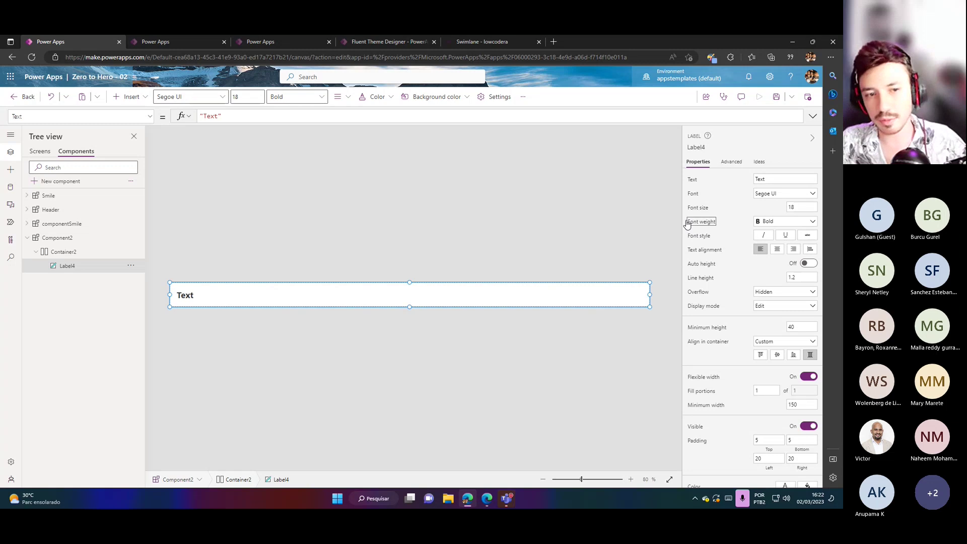
left_click(368, 357)
left_click(252, 303)
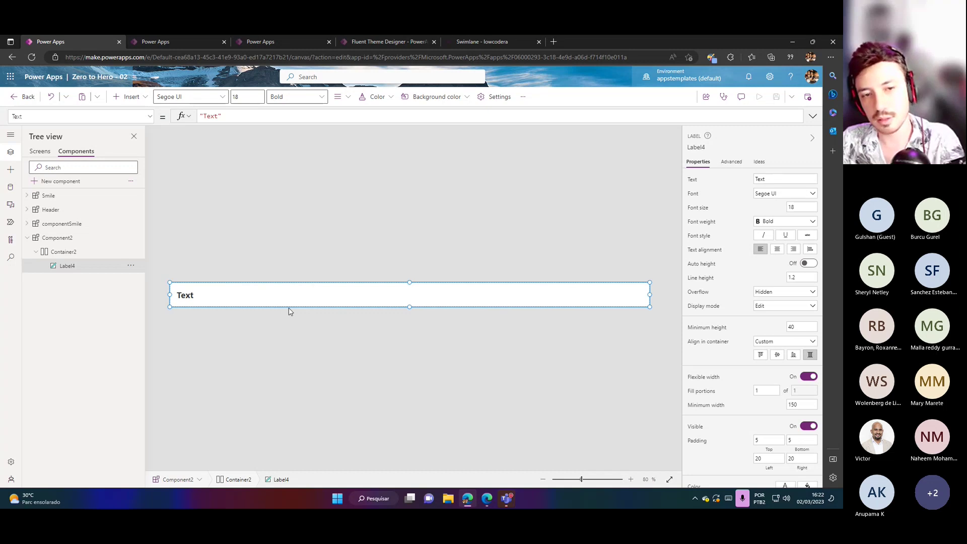
Insert an image into the container beside the text label.
left_click(129, 97)
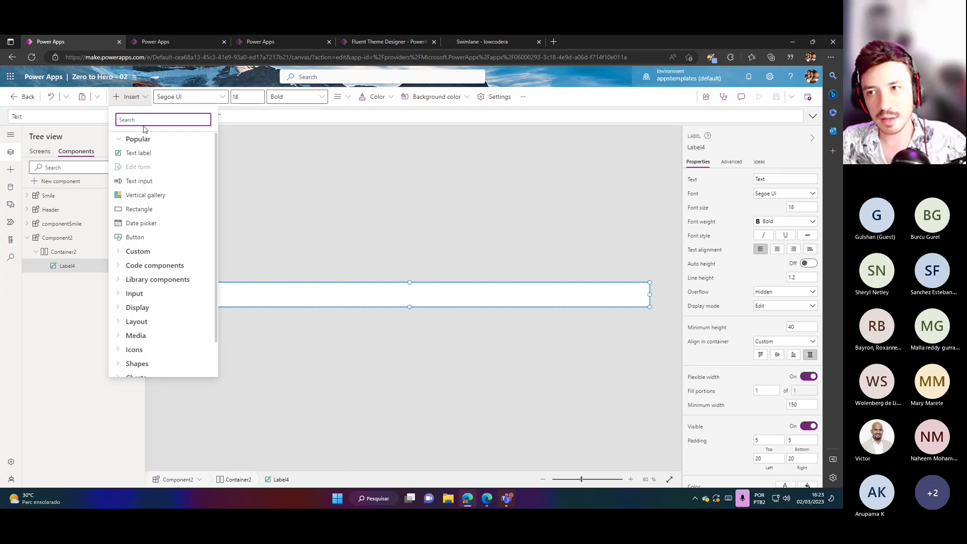
left_click(371, 175)
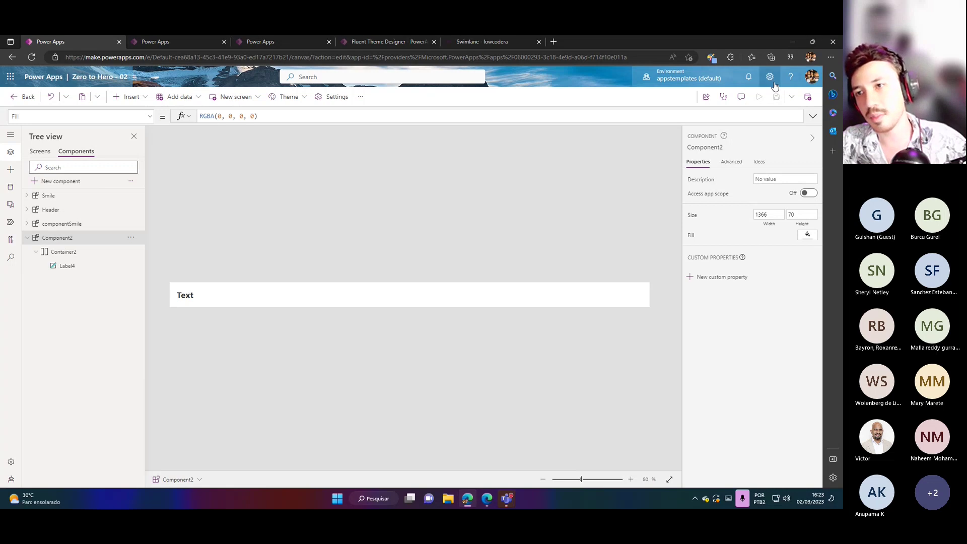
left_click(479, 302)
left_click(132, 97)
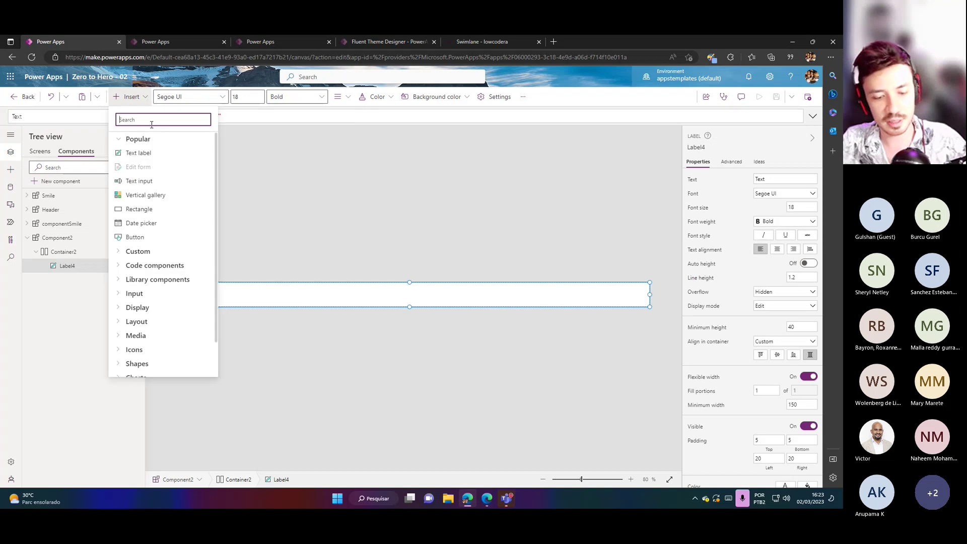
type("image")
left_click(133, 152)
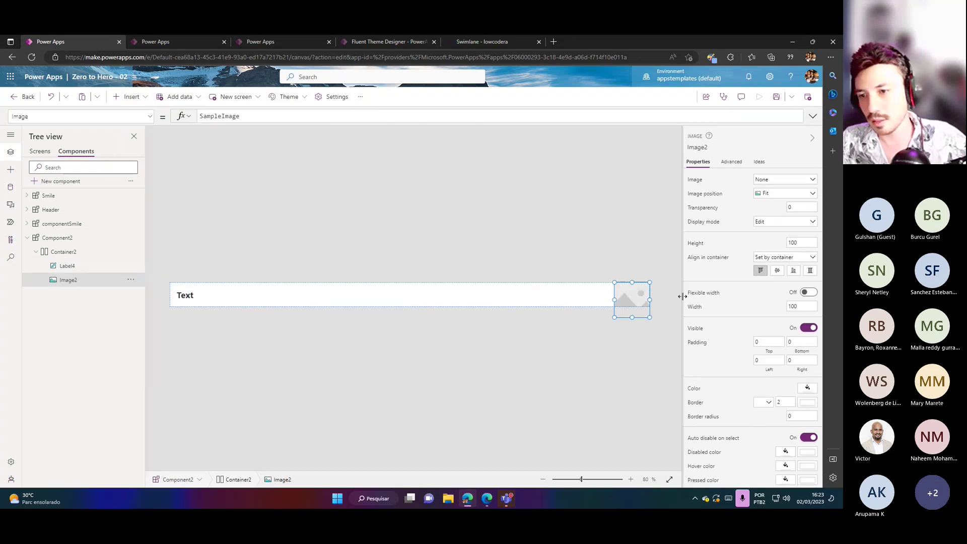
Set the image's width and height to 50 and centre it vertically in the container.
left_click(797, 306)
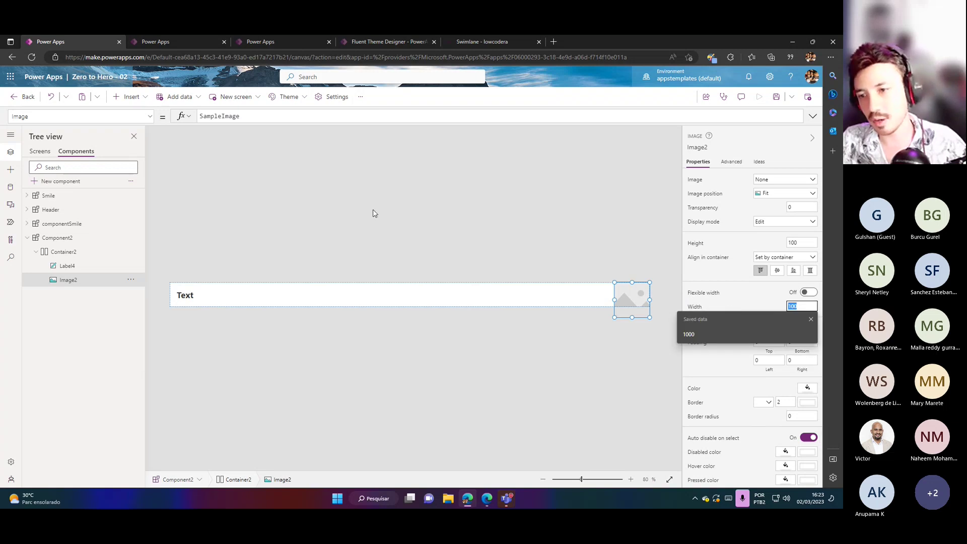
type("50")
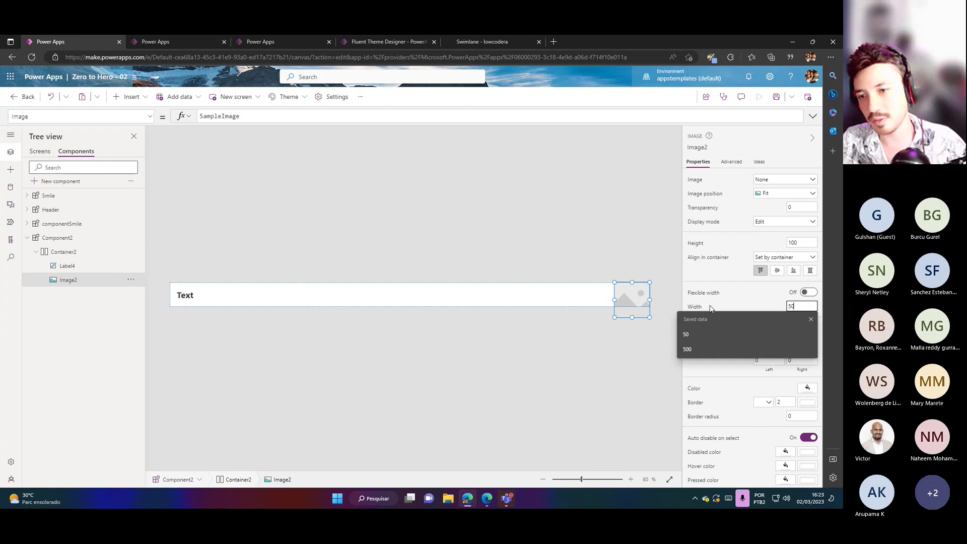
key("Tab")
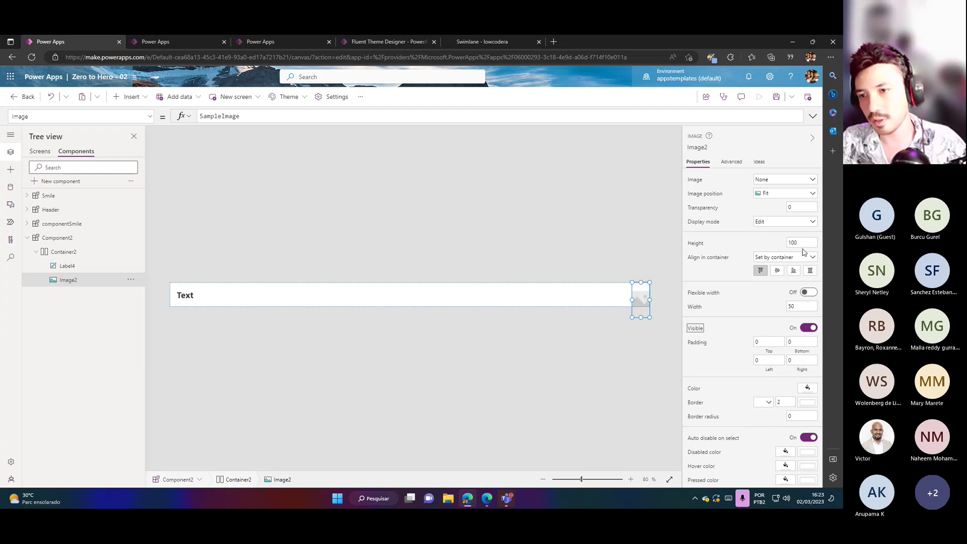
left_click(801, 243)
type("50")
key("Tab")
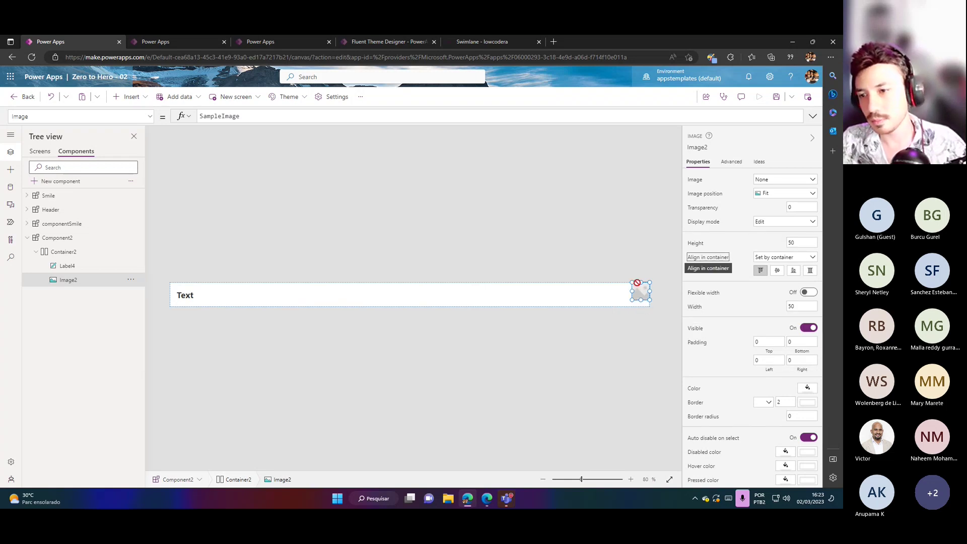
left_click(776, 276)
left_click(624, 346)
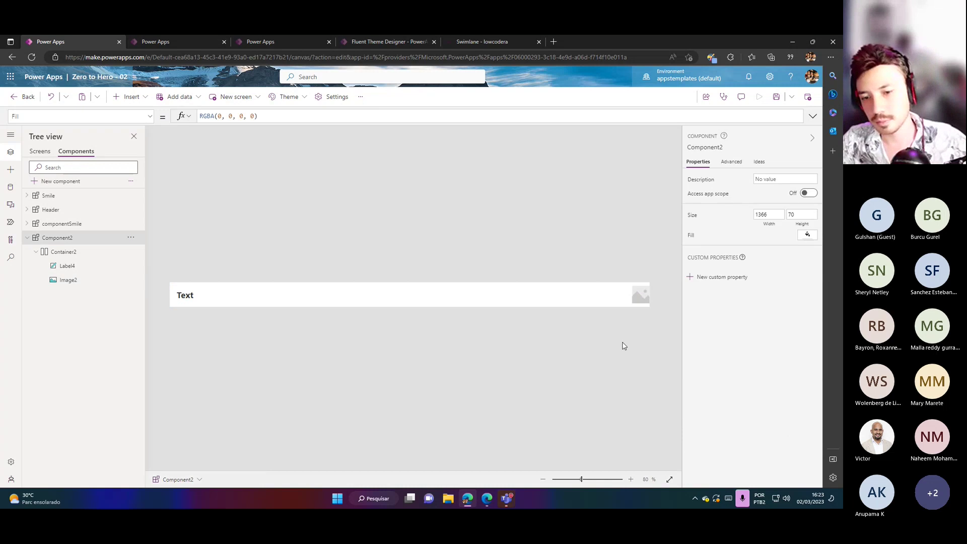
Set the container's right padding to 20 so the image keeps clear of the header's edge.
left_click(478, 295)
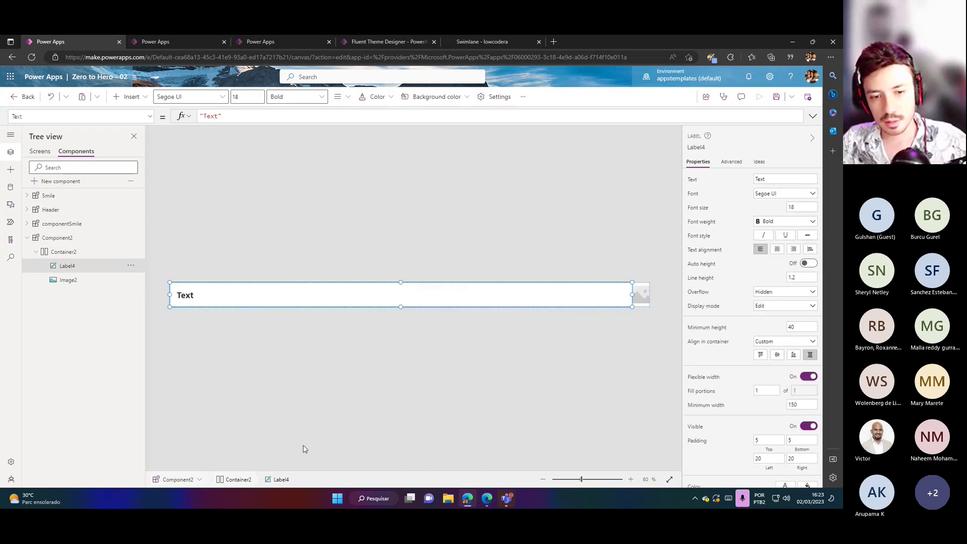
left_click(243, 479)
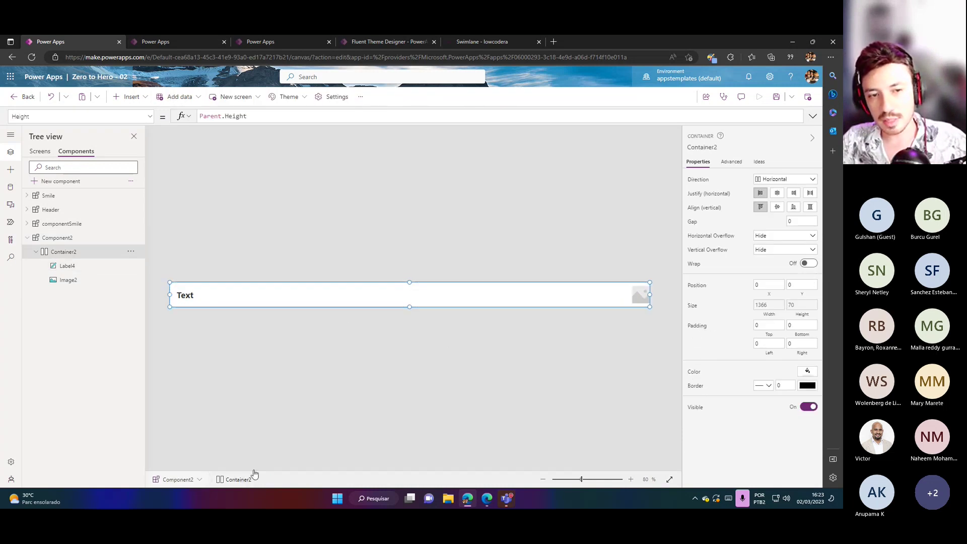
left_click(642, 320)
left_click(631, 480)
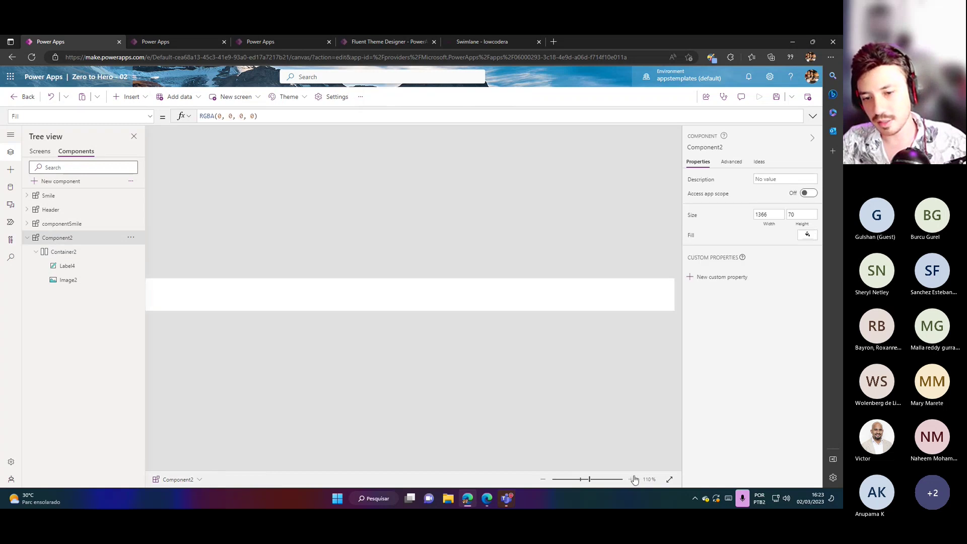
left_click_drag(578, 466, 633, 466)
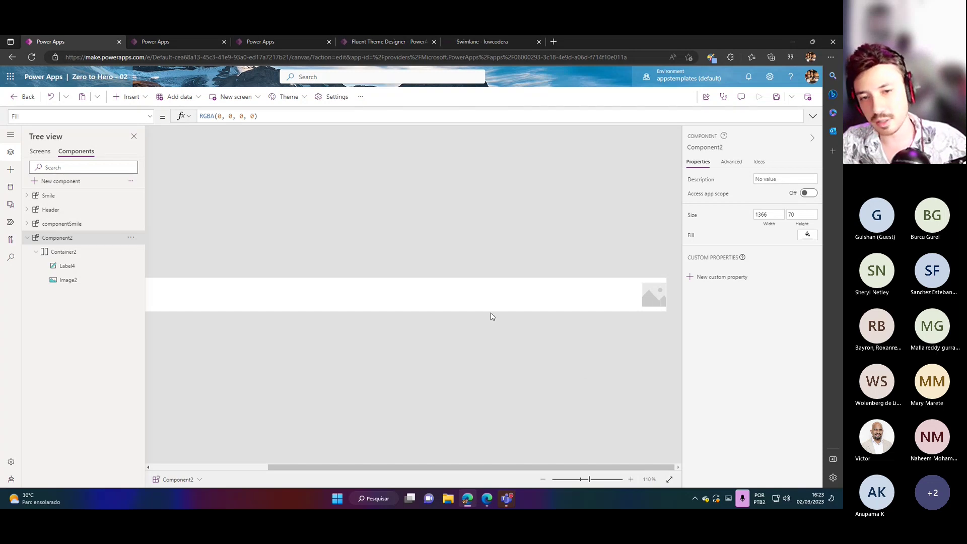
left_click(516, 289)
left_click(236, 479)
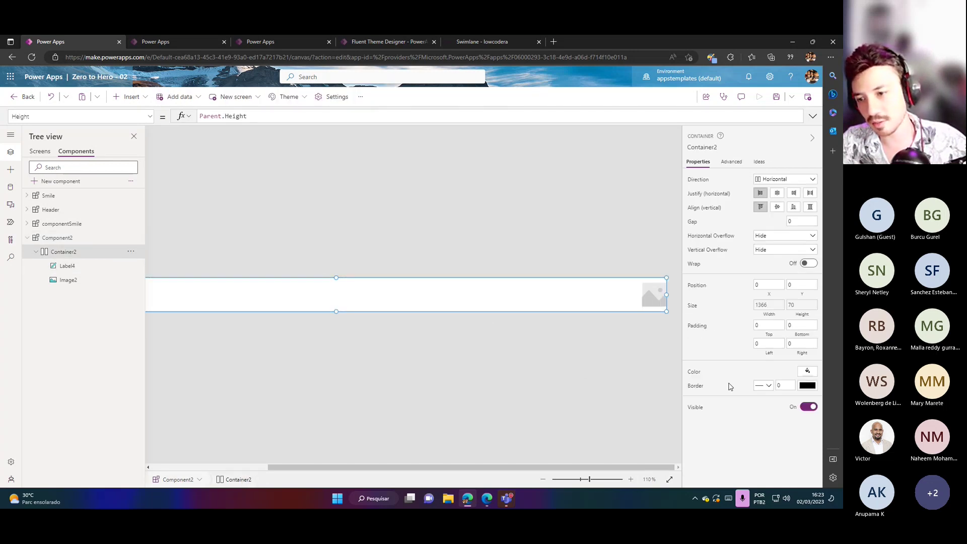
left_click(796, 342)
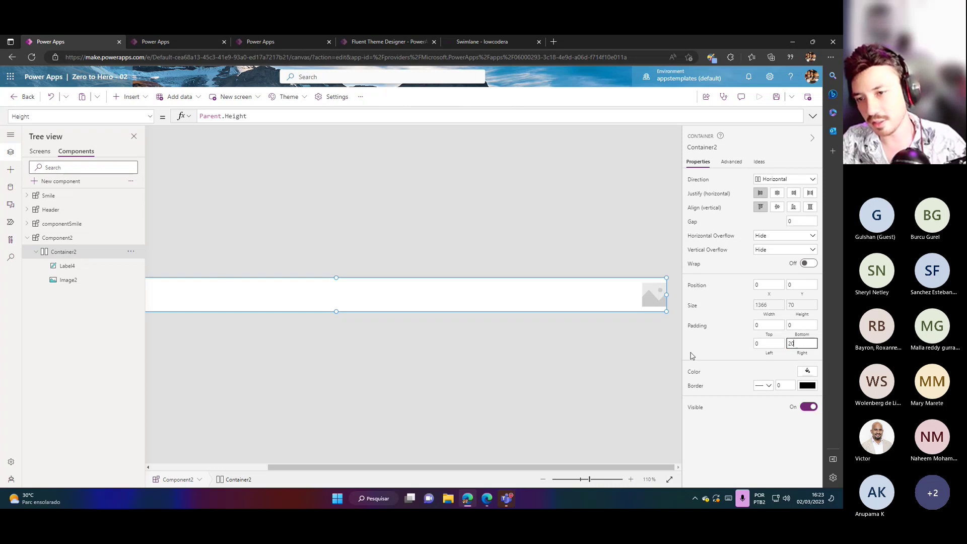
left_click(639, 347)
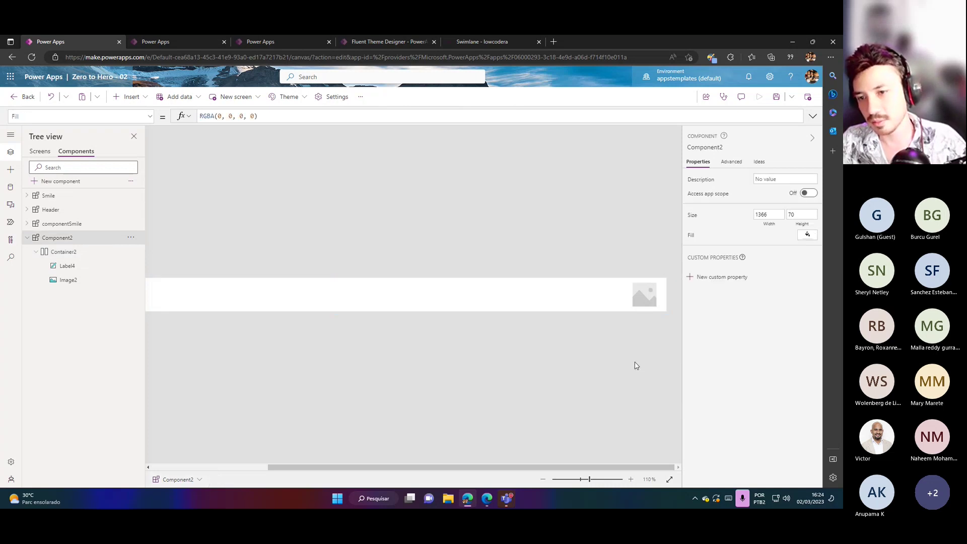
Set the header image's border radius to 50 so it displays as a circle.
scroll(637, 365, "down", 3)
left_click(635, 301)
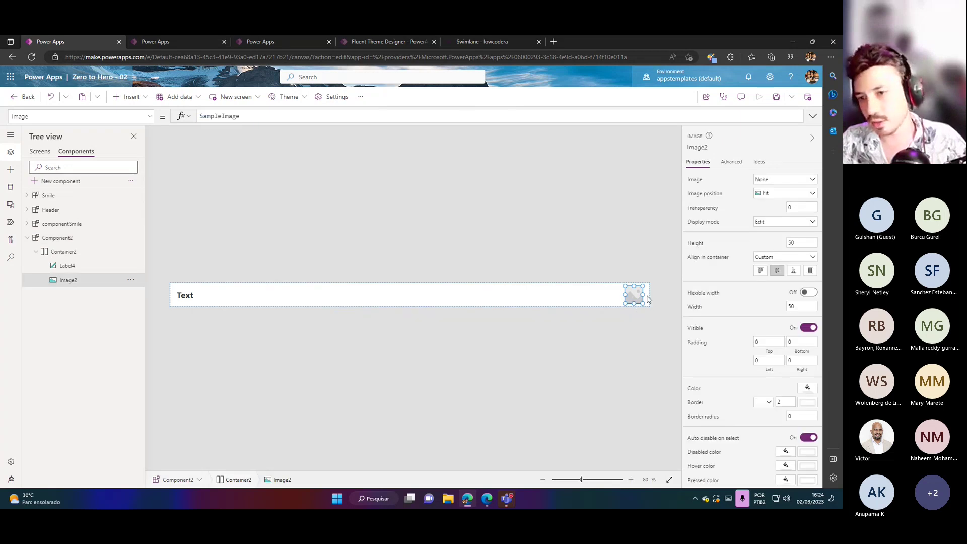
left_click(795, 416)
scroll(766, 398, "down", 1)
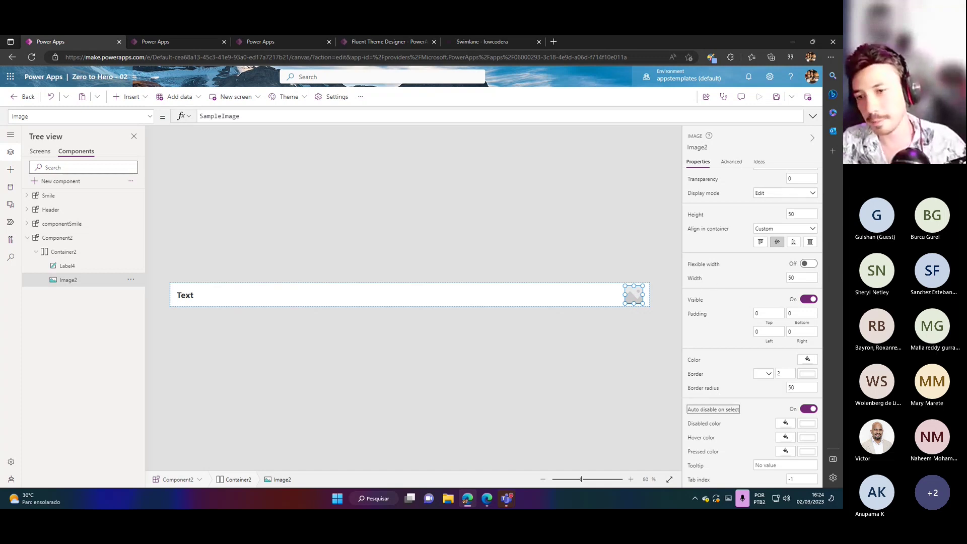
left_click(586, 339)
Set the image's Image property to the formula User().Image.
left_click(633, 302)
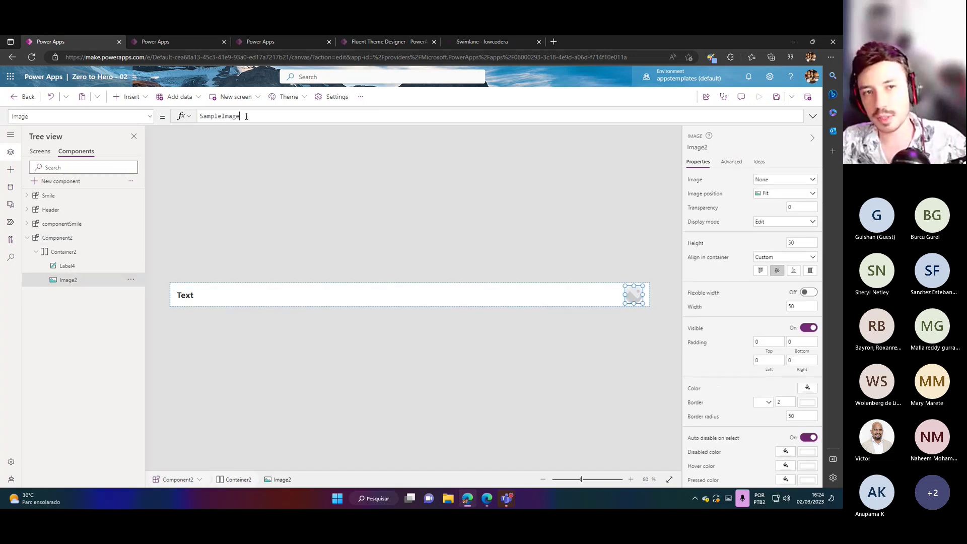
left_click_drag(246, 116, 97, 116)
type("User()")
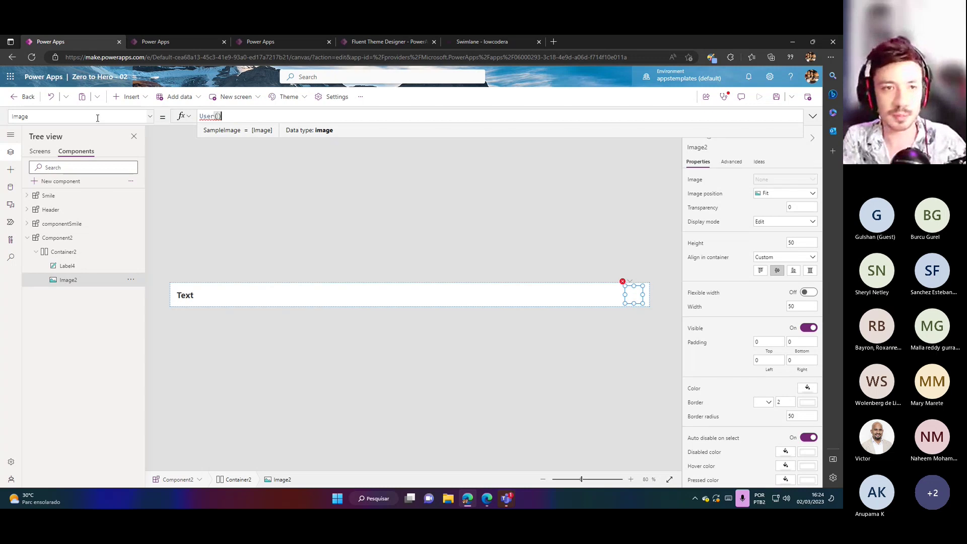
type(".Image")
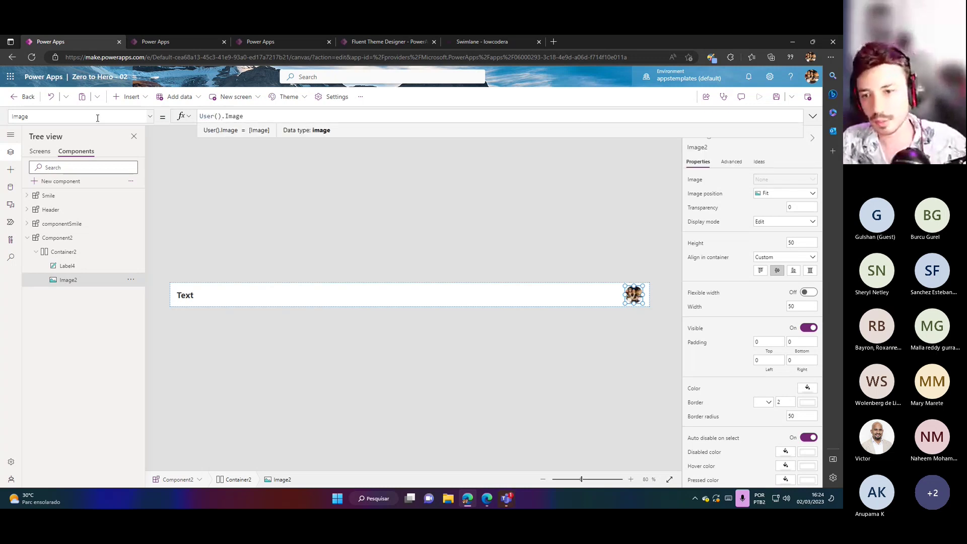
left_click(595, 342)
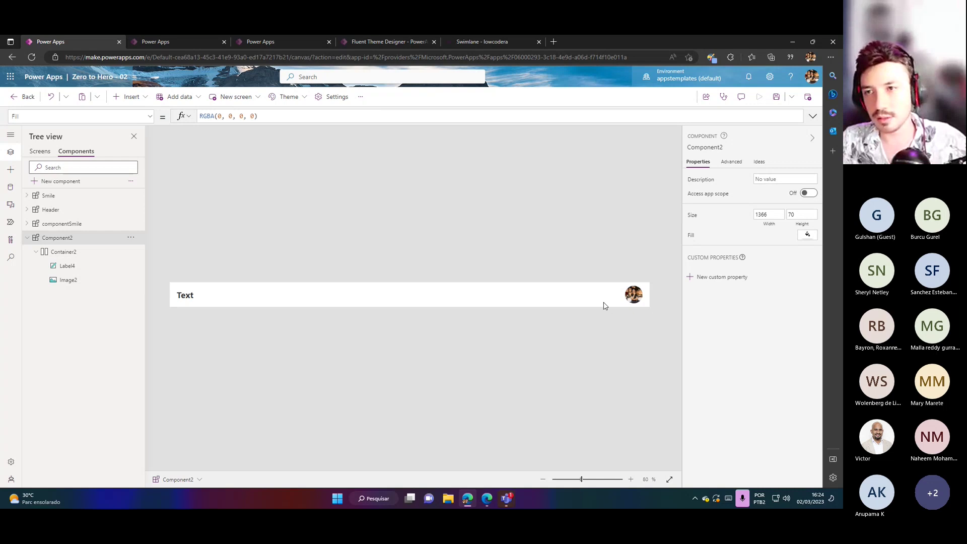
Insert a Settings icon into the header's container.
left_click(471, 302)
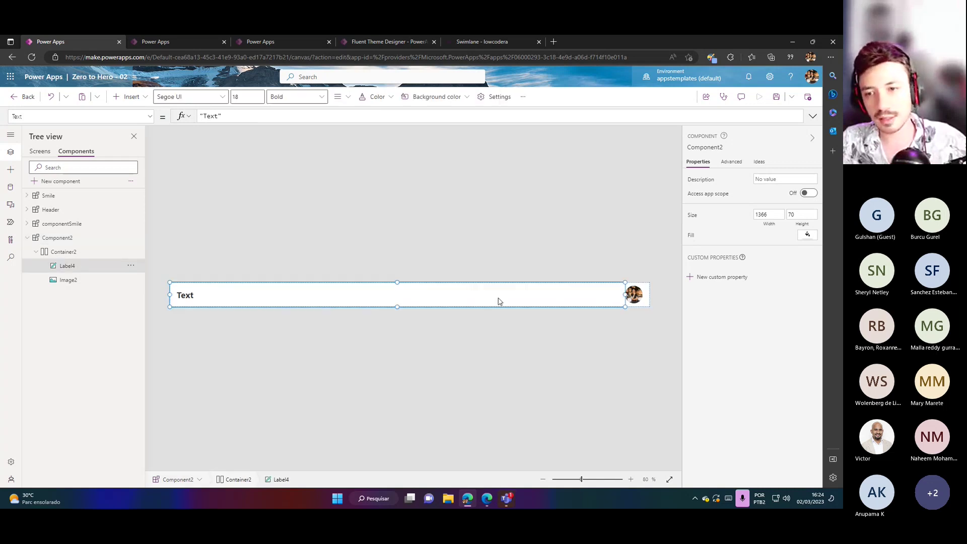
left_click(128, 97)
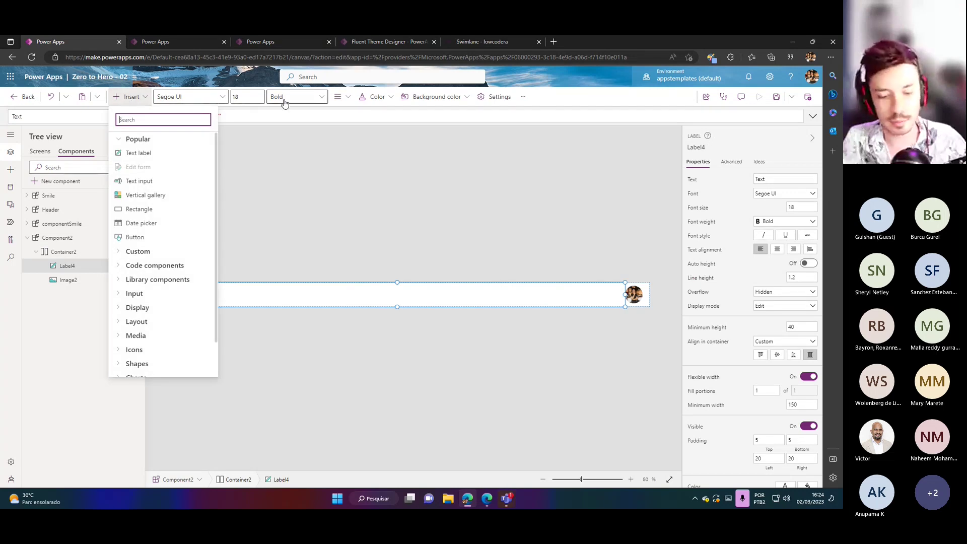
type("set")
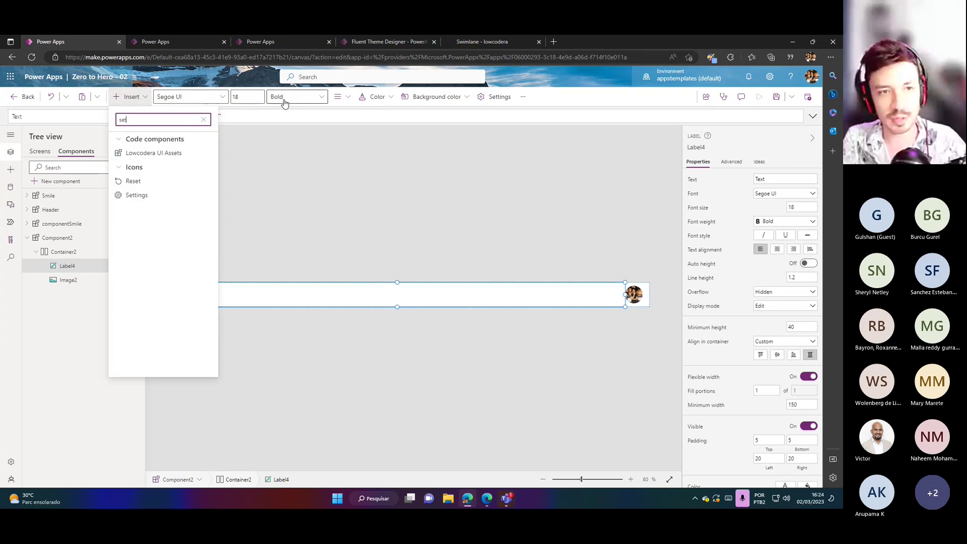
left_click(162, 196)
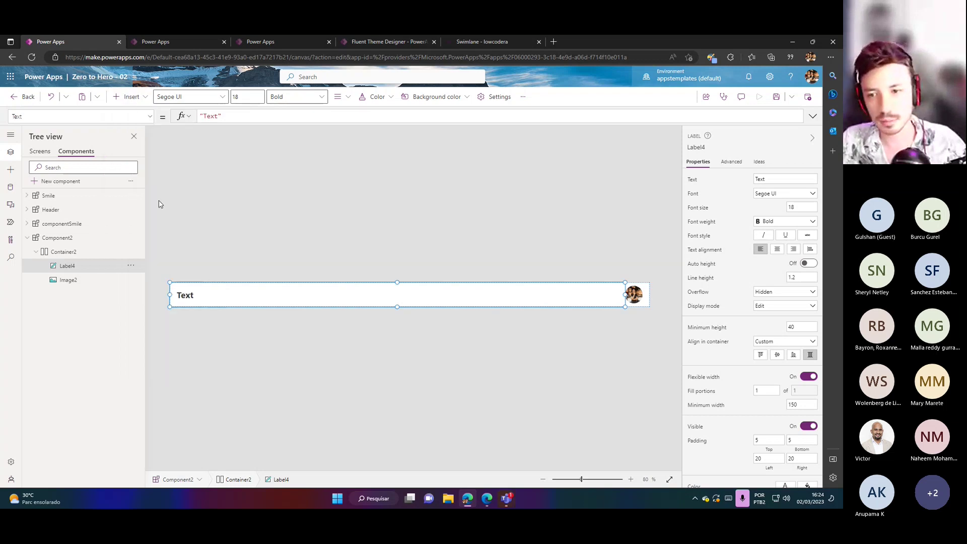
Set the Settings icon's padding to 10 on all four sides.
left_click(642, 305)
left_click(639, 302)
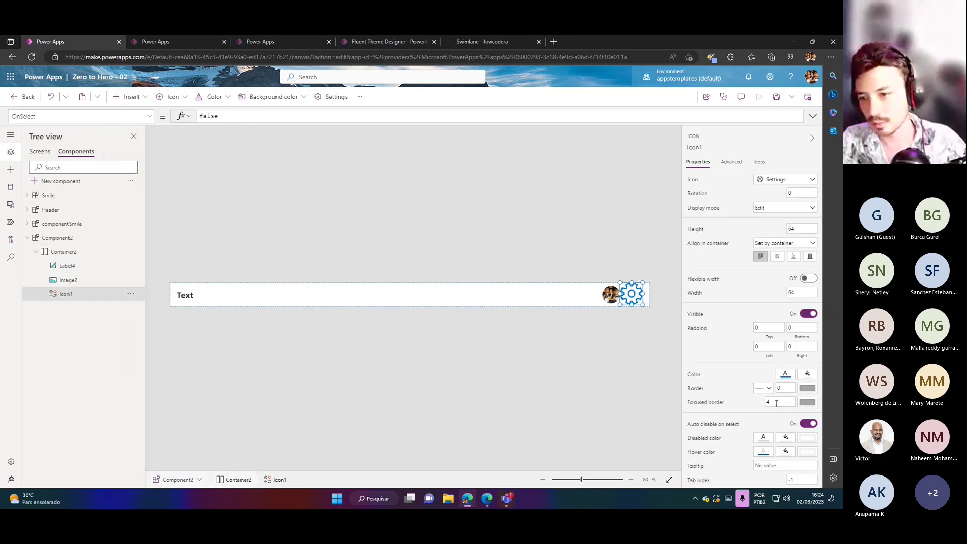
left_click_drag(779, 327, 632, 336)
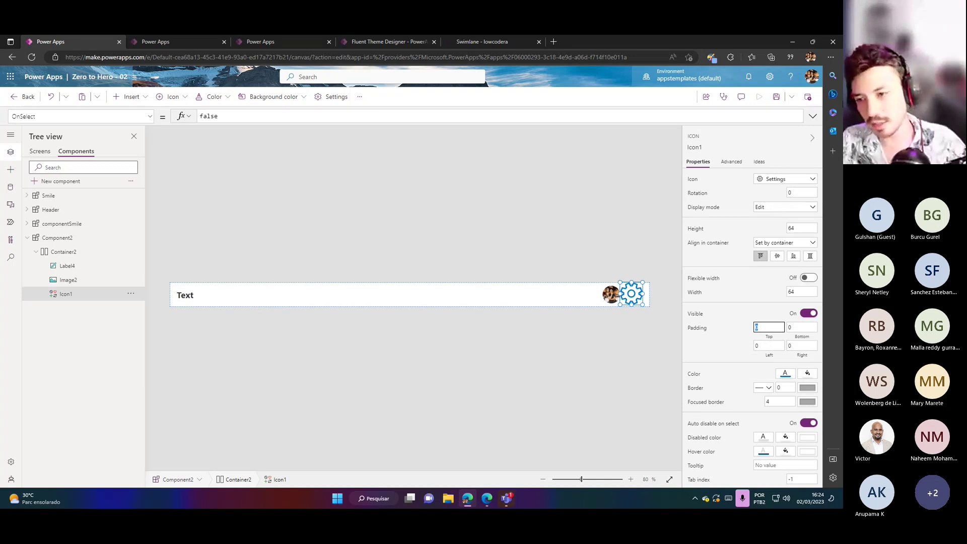
type("10")
key("Tab")
type("10")
key("Tab")
type("10")
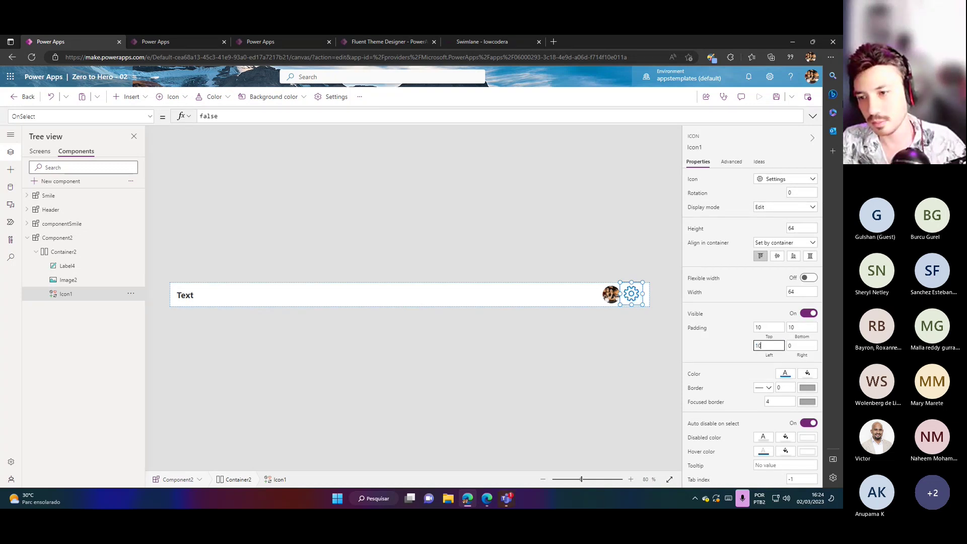
key("Tab")
type("10")
key("Tab")
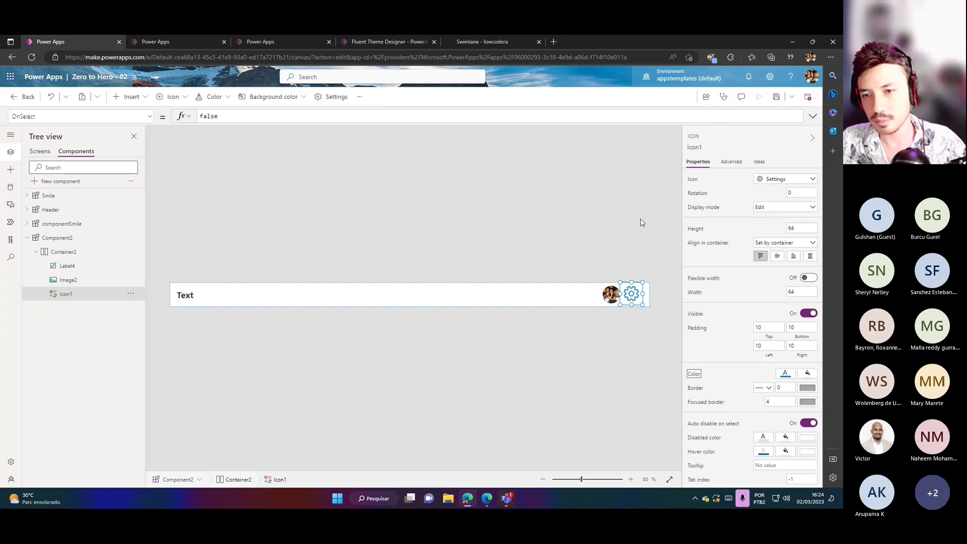
Set the Settings icon's top, bottom, left and right padding to 15.
left_click(772, 324)
type("15")
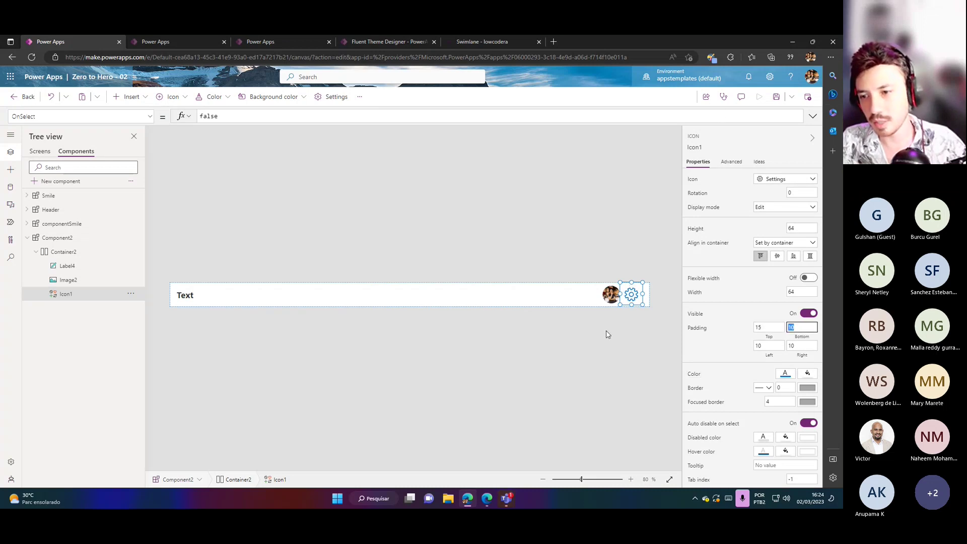
key("Tab")
type("15")
key("Tab")
type("15")
key("Tab")
type("15")
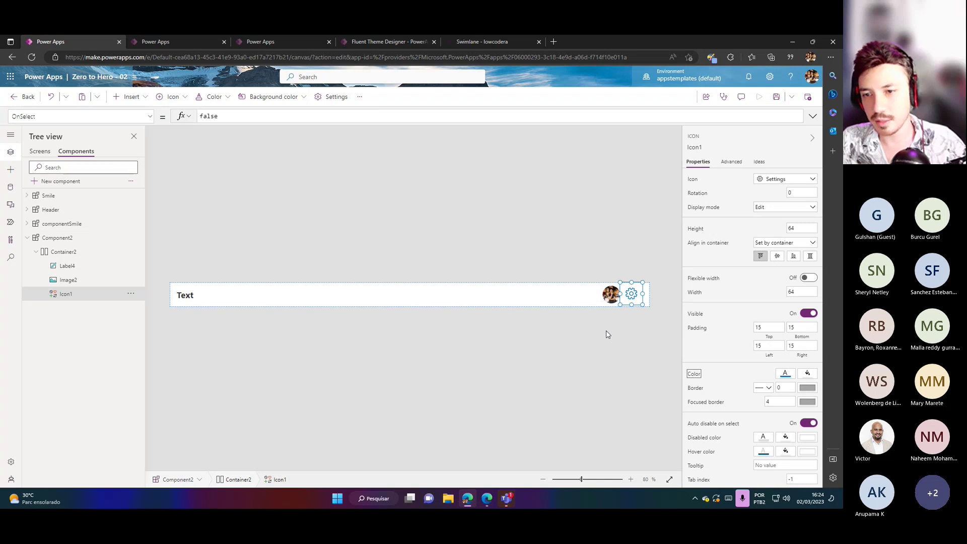
key("Tab")
left_click(644, 330)
Move the Settings icon between the label and the image and centre it vertically in the container.
left_click(638, 297)
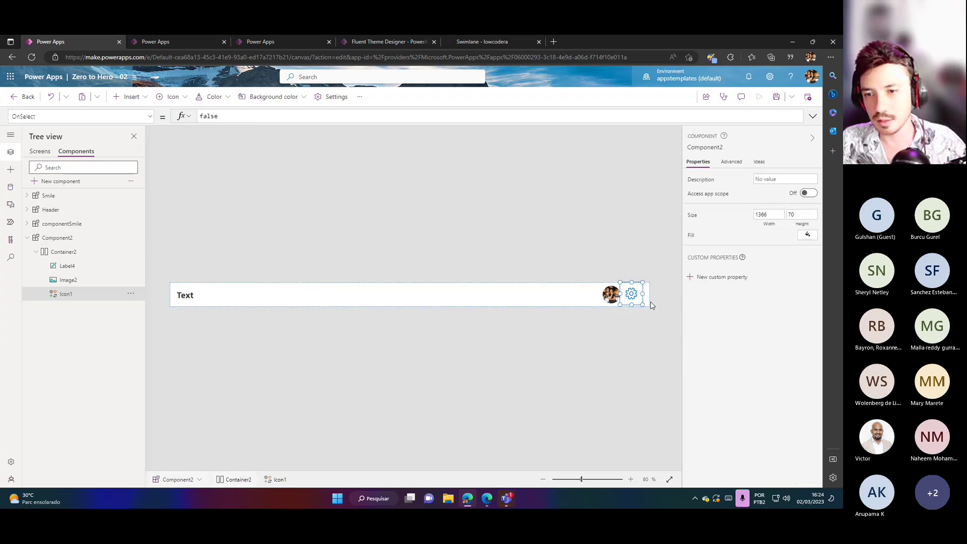
key("Left")
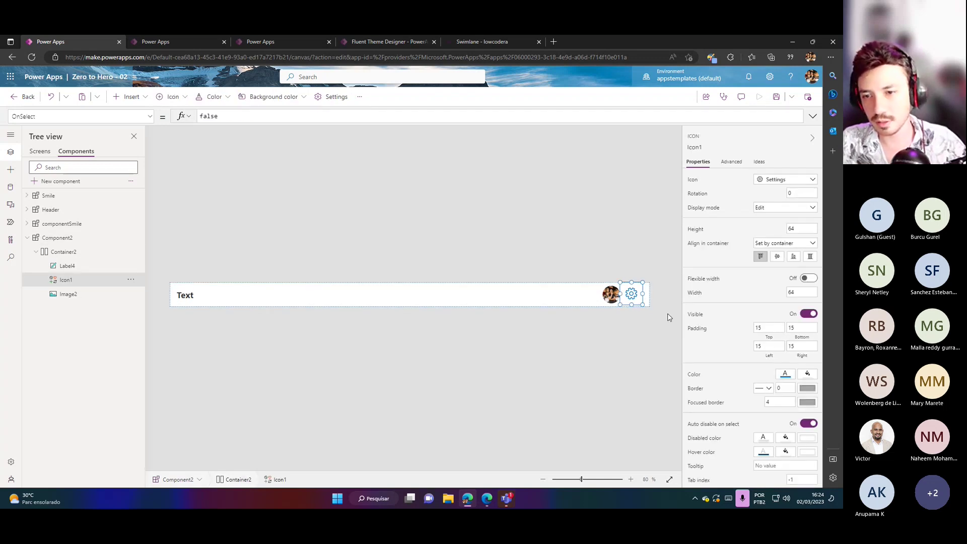
key("Left")
key("Right")
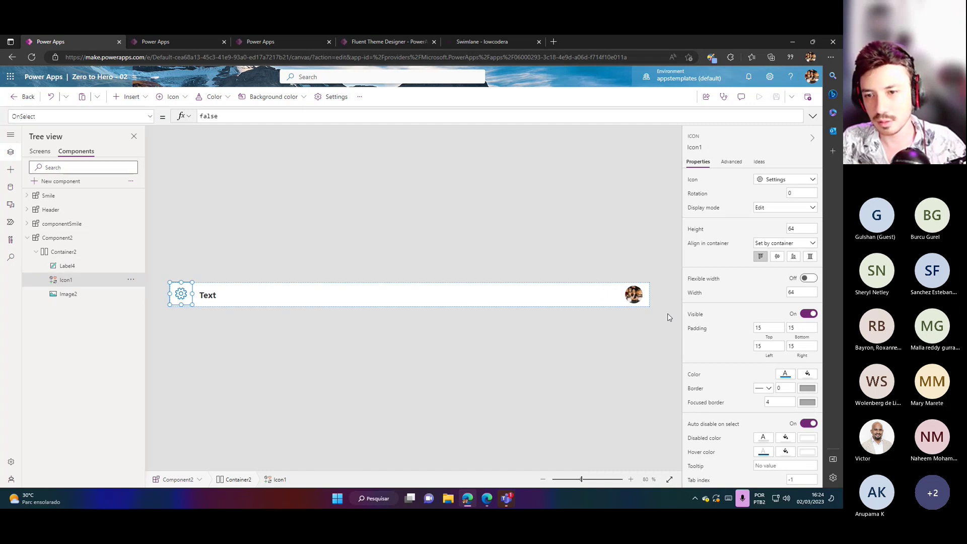
left_click(779, 257)
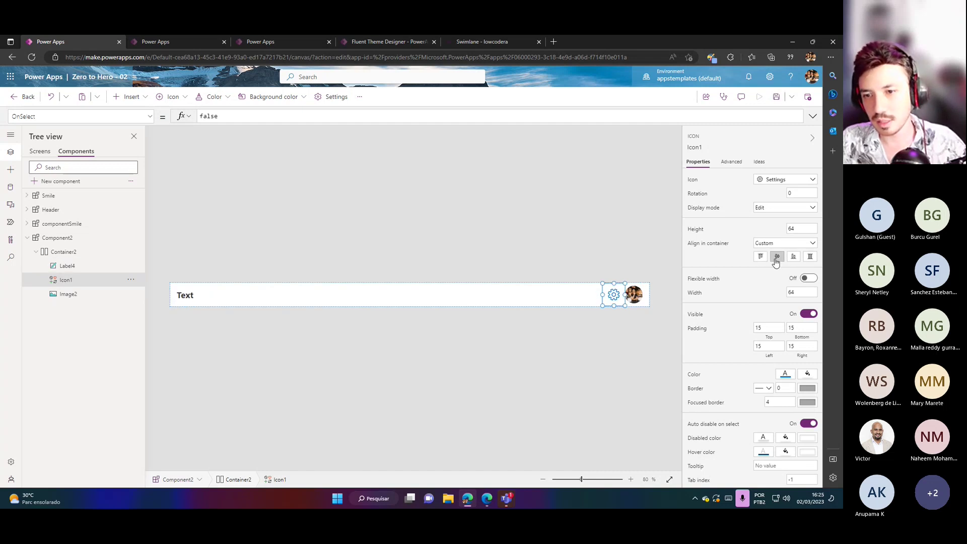
left_click(619, 351)
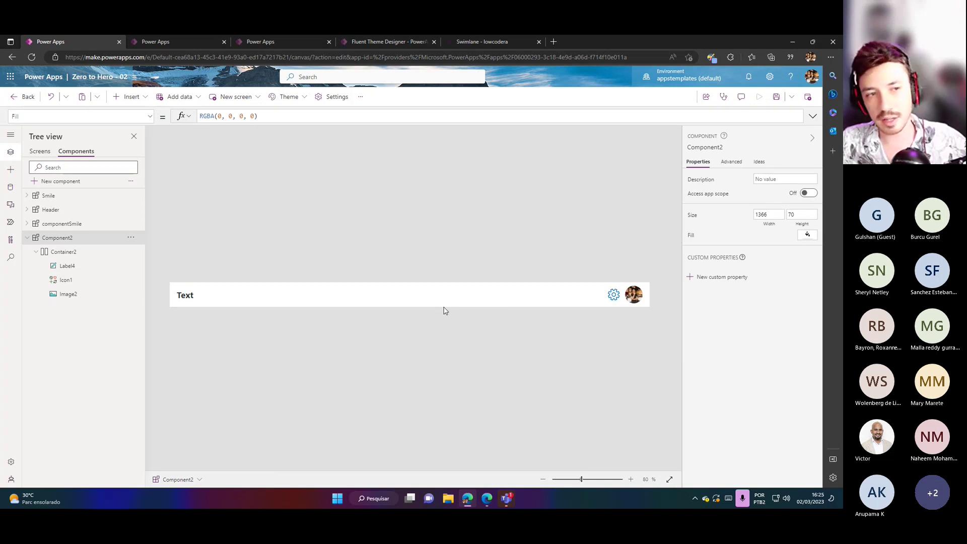
Insert the custom component Component2 onto the empty Screen3.
left_click(39, 151)
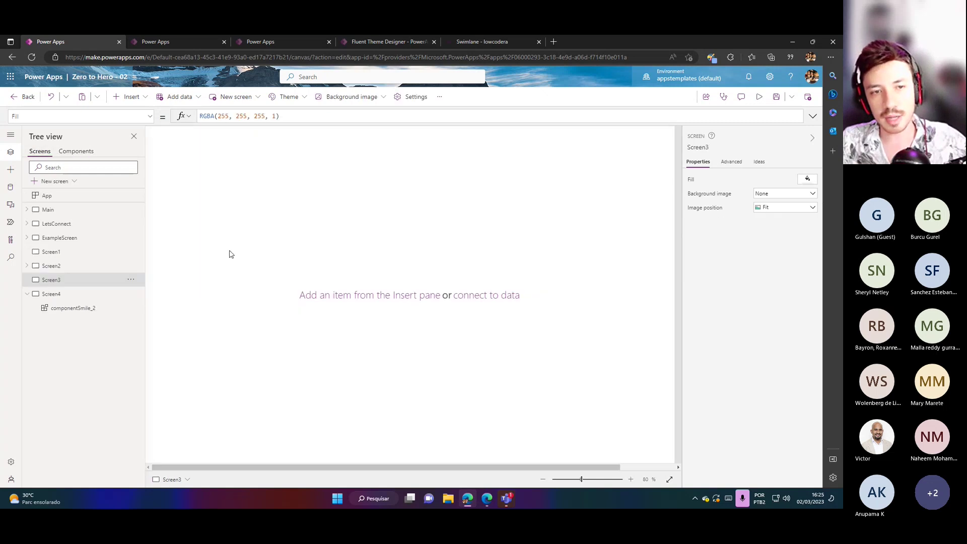
scroll(288, 280, "down", 1)
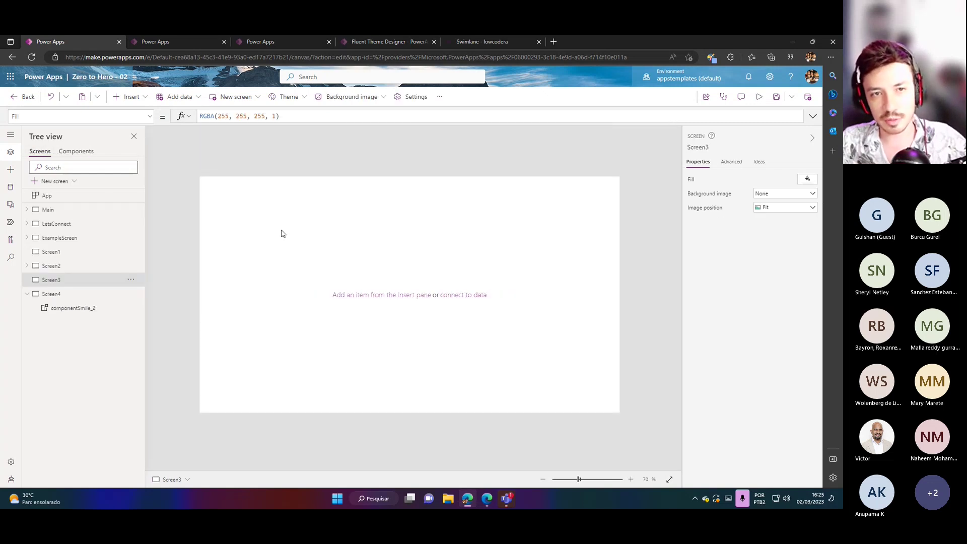
left_click(11, 170)
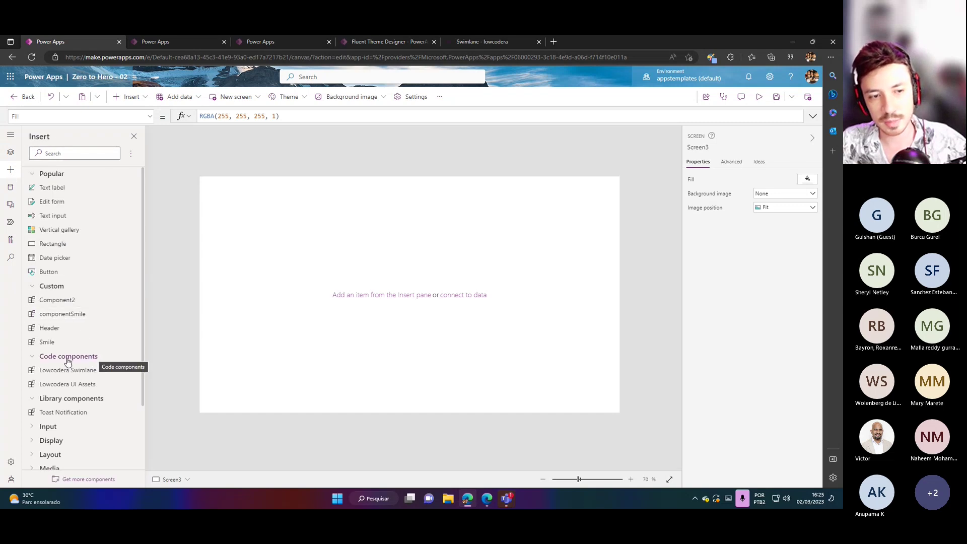
left_click(34, 357)
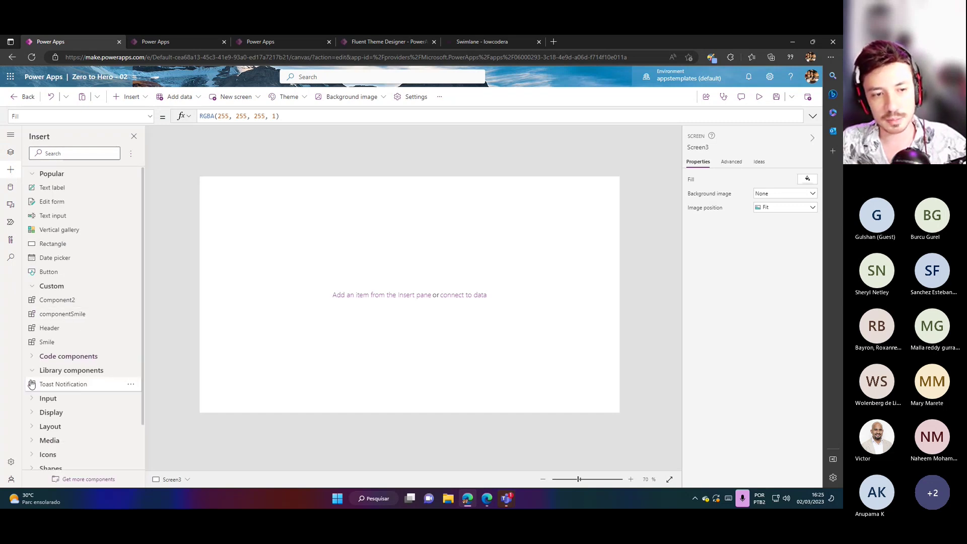
left_click(32, 371)
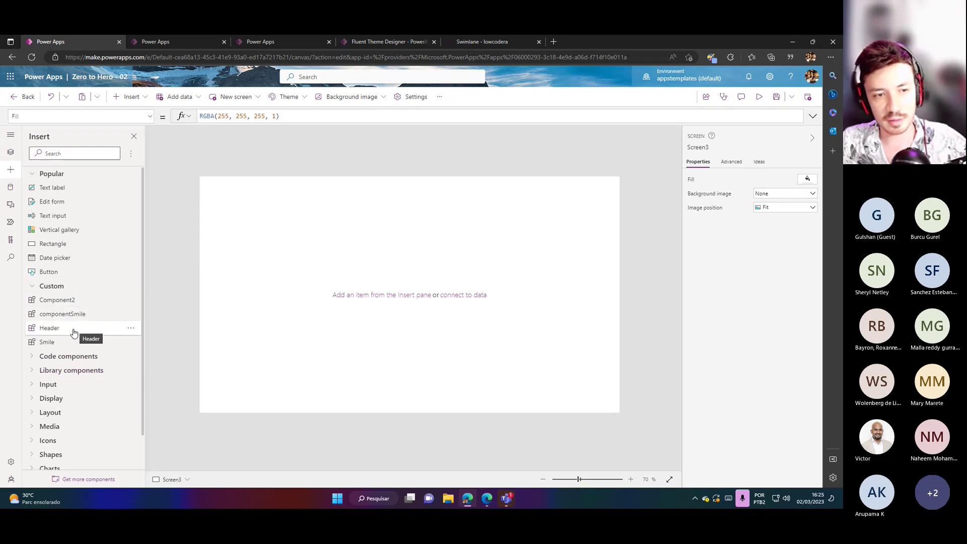
left_click(72, 305)
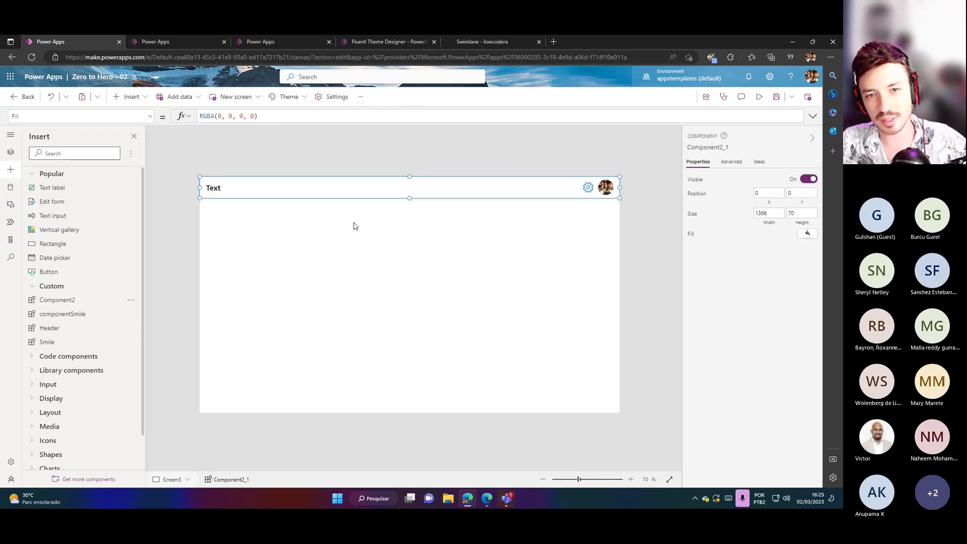
Rename the component definition Component2 as MyHeader.
left_click(11, 151)
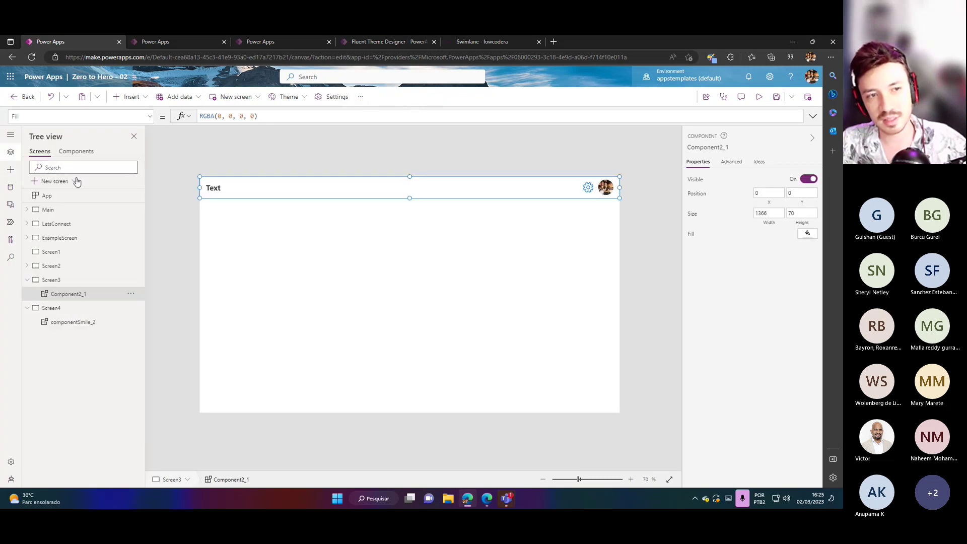
left_click(75, 152)
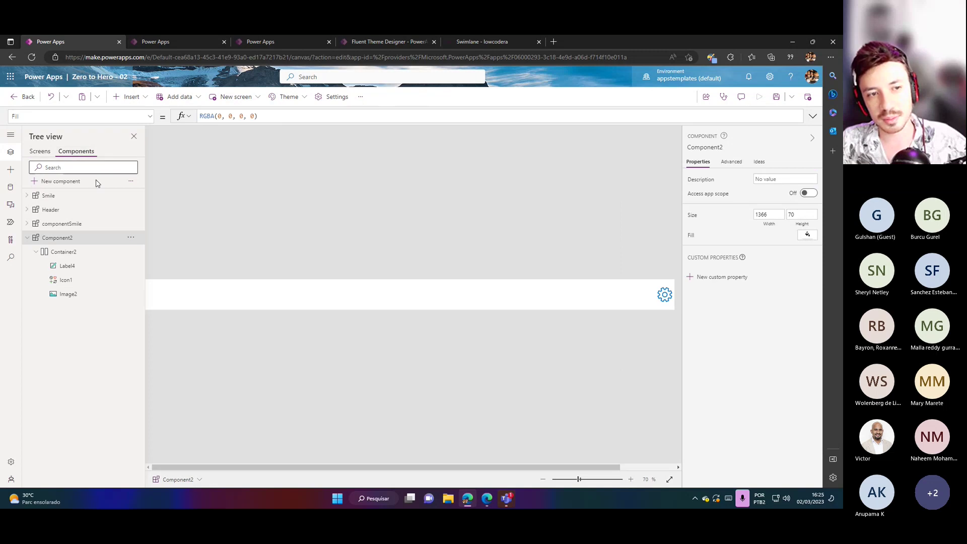
double_click(75, 240)
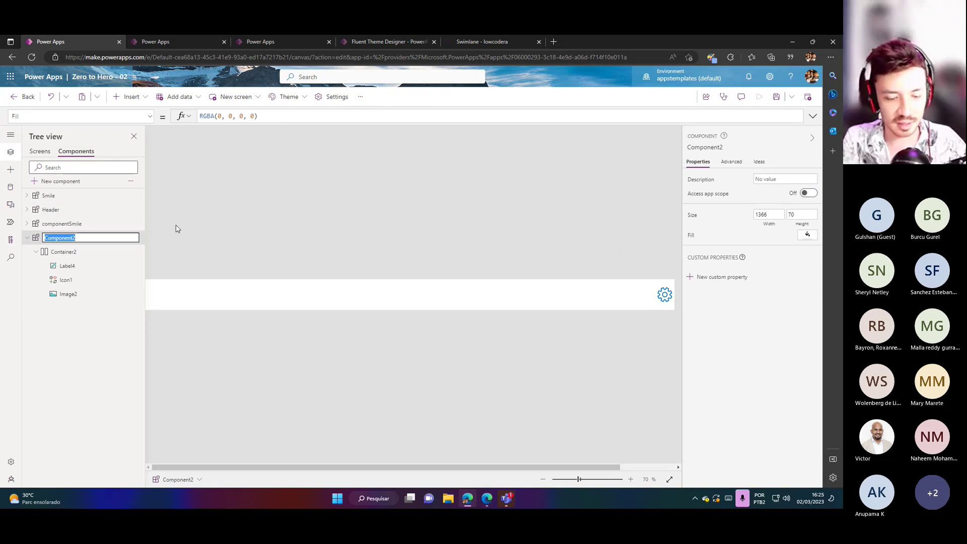
type("MyHead")
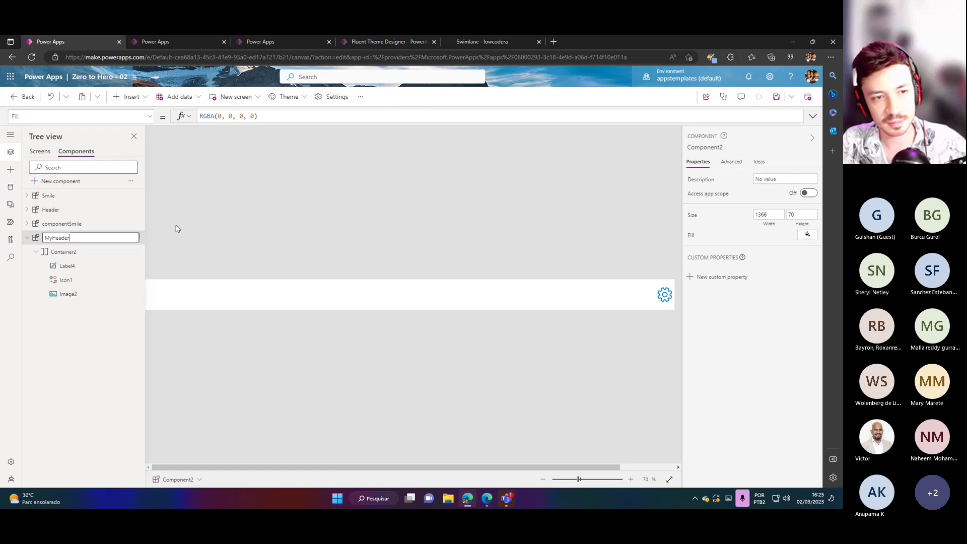
type("er")
key("Return")
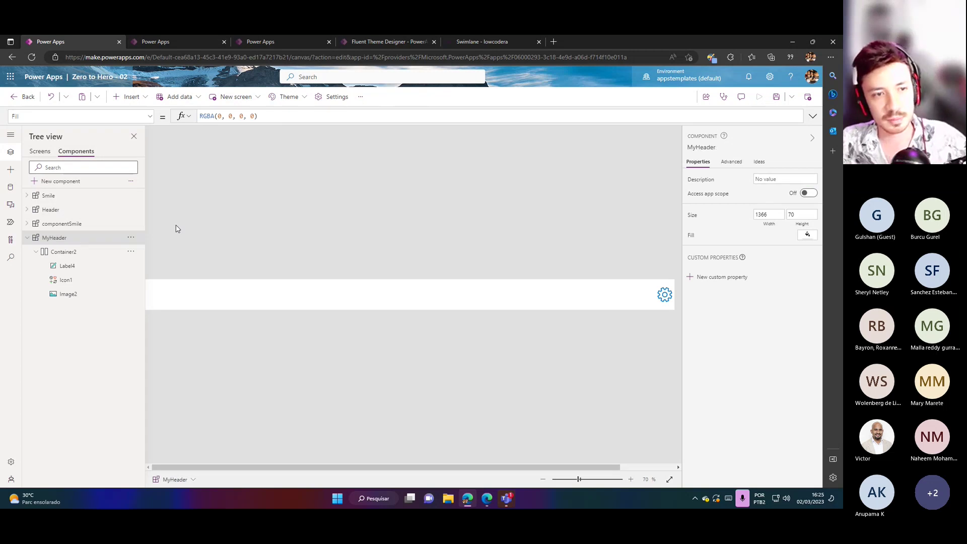
Return to Screen3 and select the header component instance placed on it.
left_click(40, 151)
left_click(324, 246)
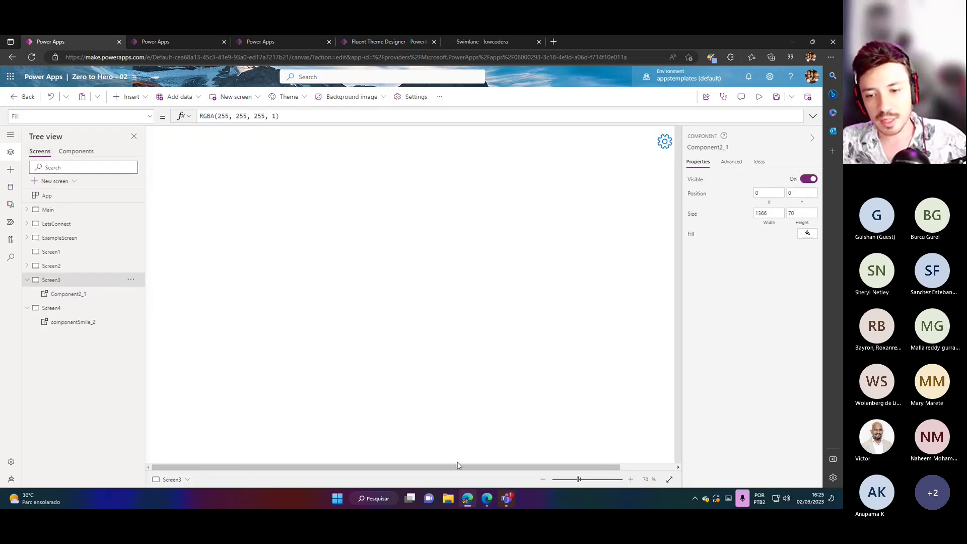
left_click(543, 480)
left_click(630, 479)
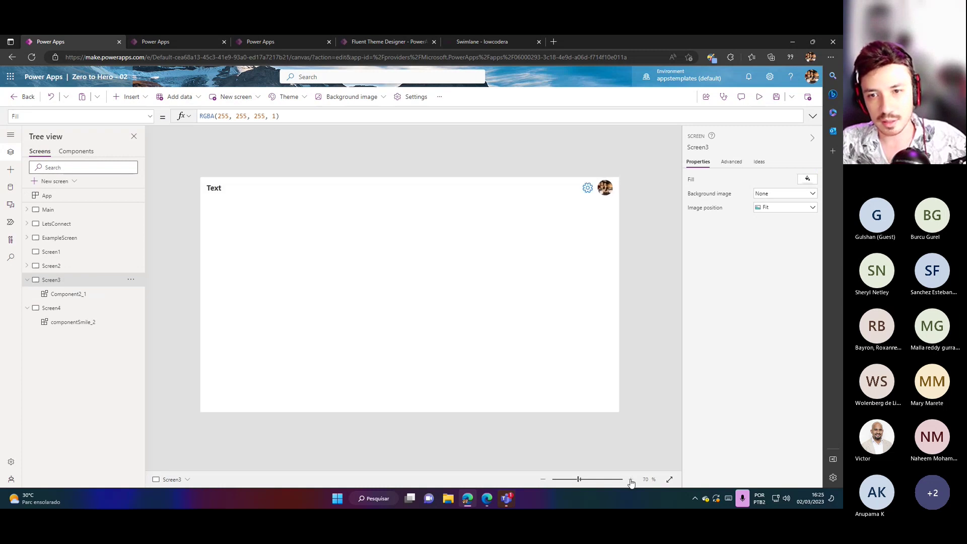
left_click(549, 195)
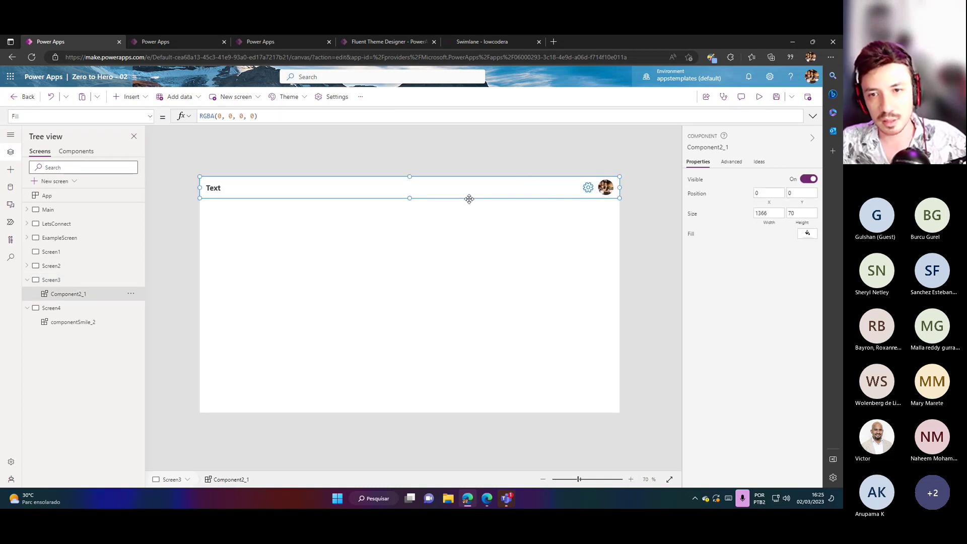
Add a custom input property named HeaderText with data type Text to the MyHeader component definition.
left_click(630, 480)
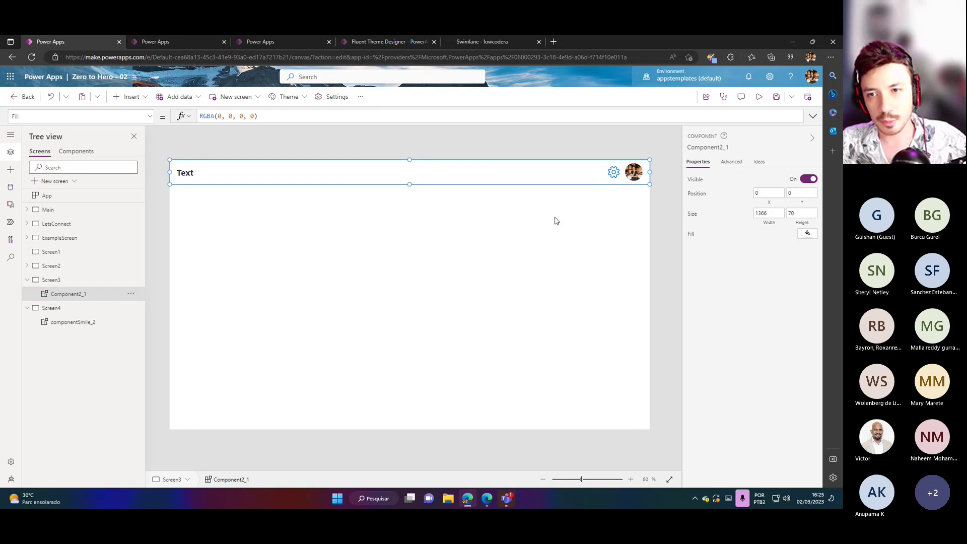
mouse_move(380, 181)
left_mouse_down()
mouse_move(380, 220)
mouse_move(379, 177)
left_mouse_up()
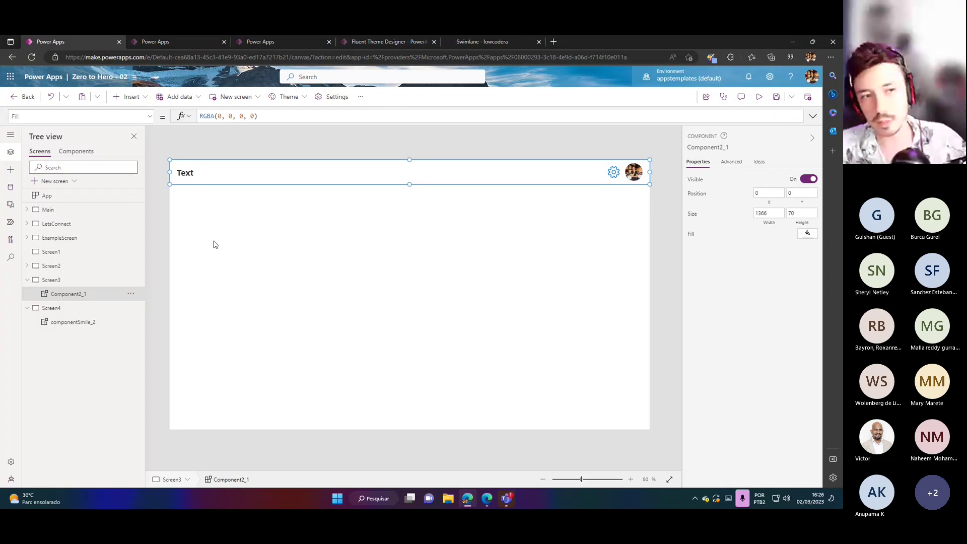
left_click(76, 151)
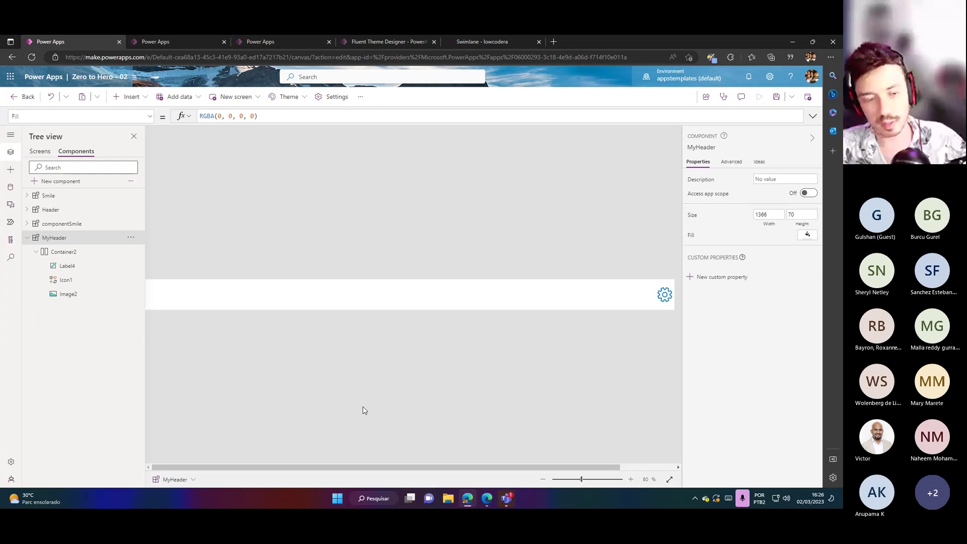
scroll(363, 407, "down", 3)
scroll(363, 407, "up", 1)
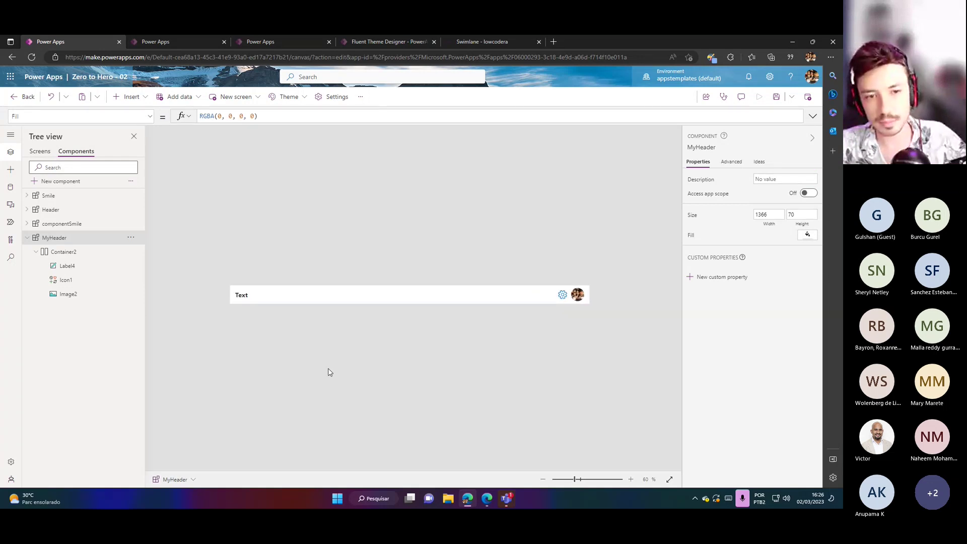
left_click(696, 279)
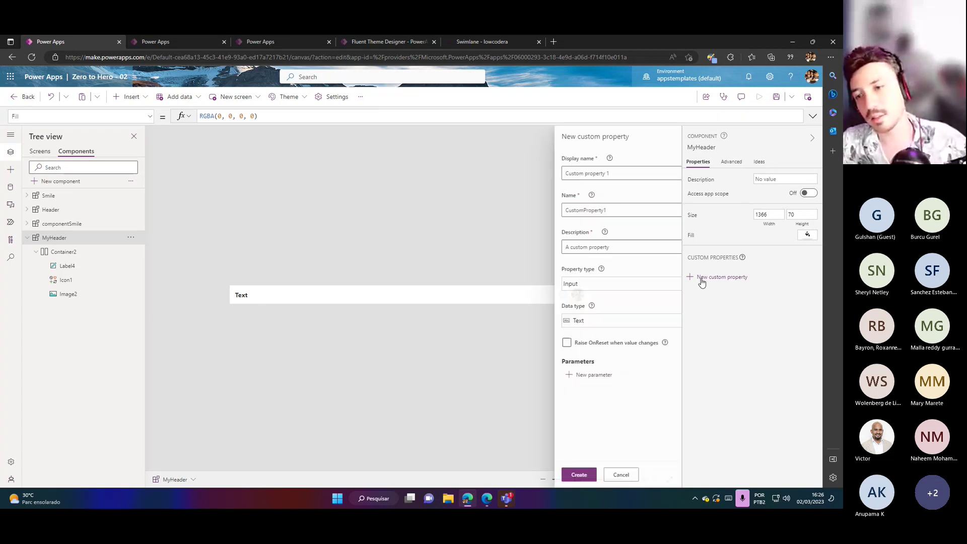
triple_click(612, 172)
type("HeaderText")
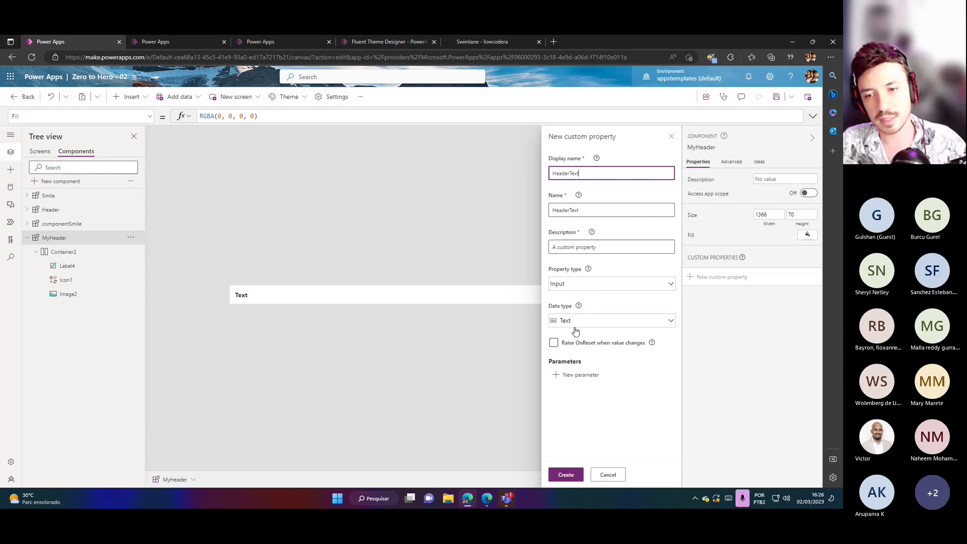
left_click(565, 474)
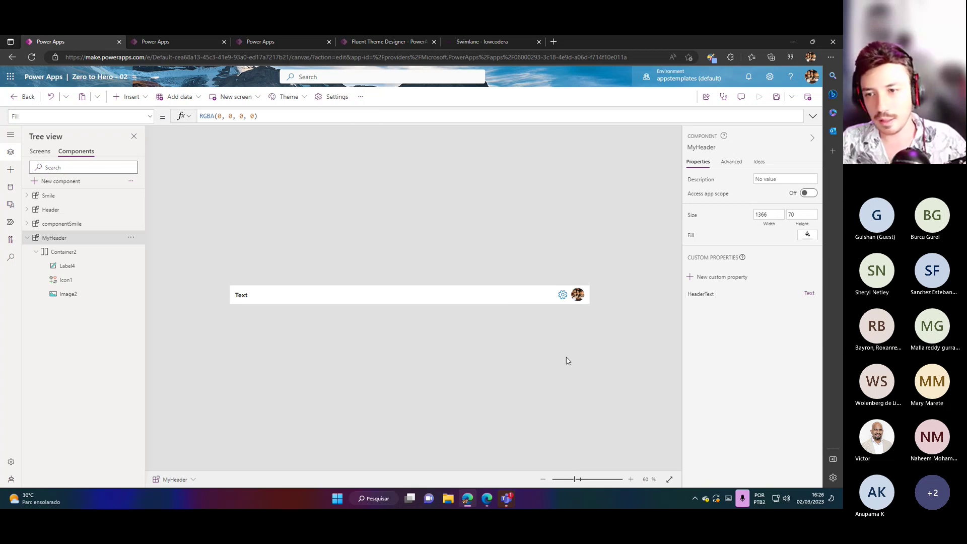
Add a second custom input property named BackgroundColor with data type Color to the MyHeader component.
left_click(720, 276)
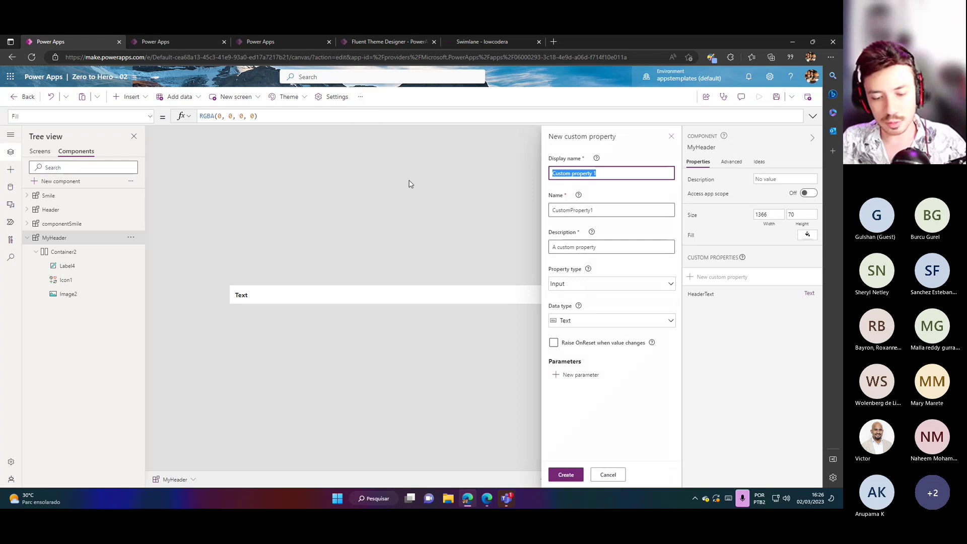
type("Backgr")
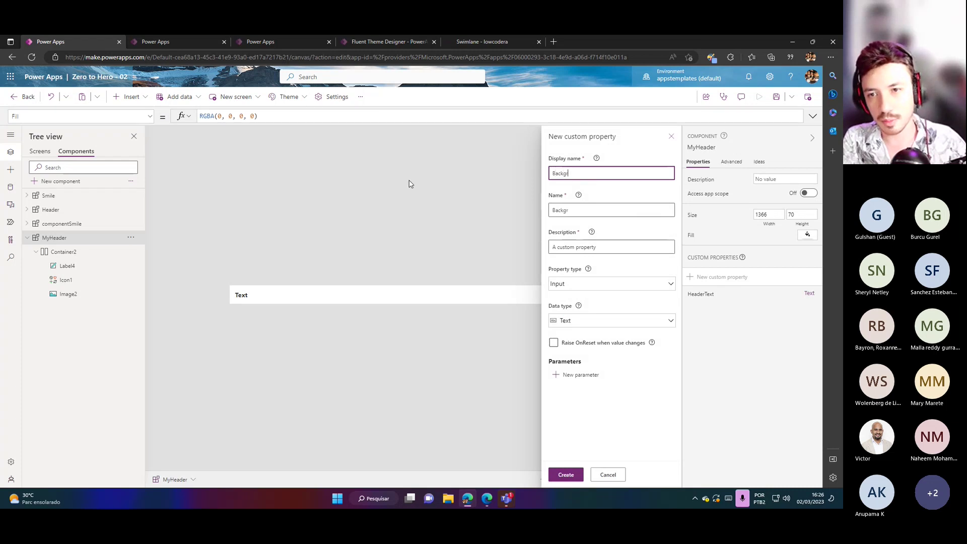
type("oundColor")
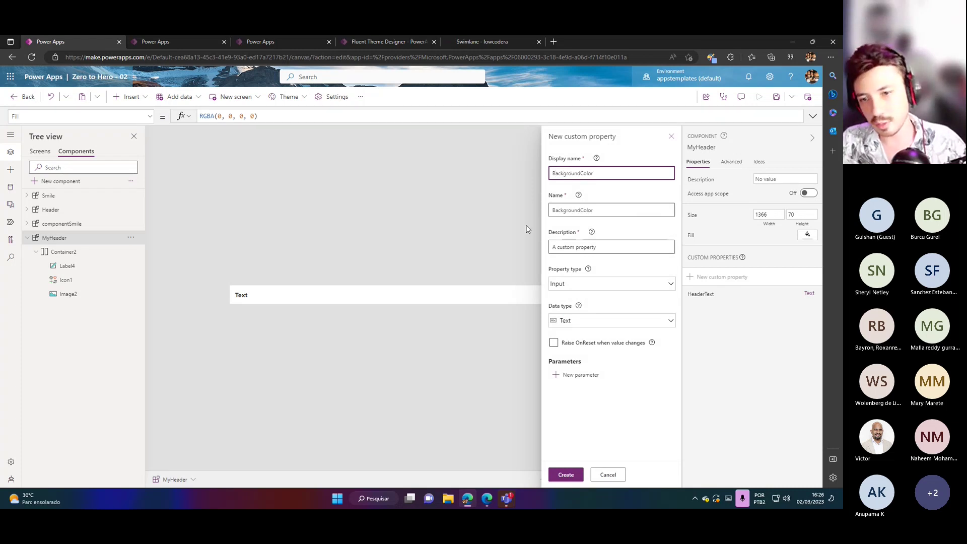
left_click(584, 320)
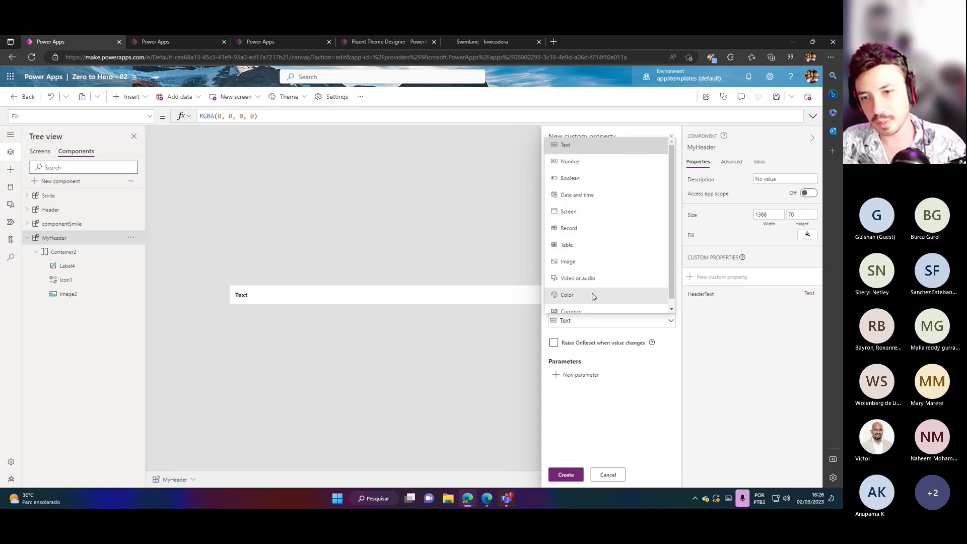
left_click(593, 296)
left_click(575, 475)
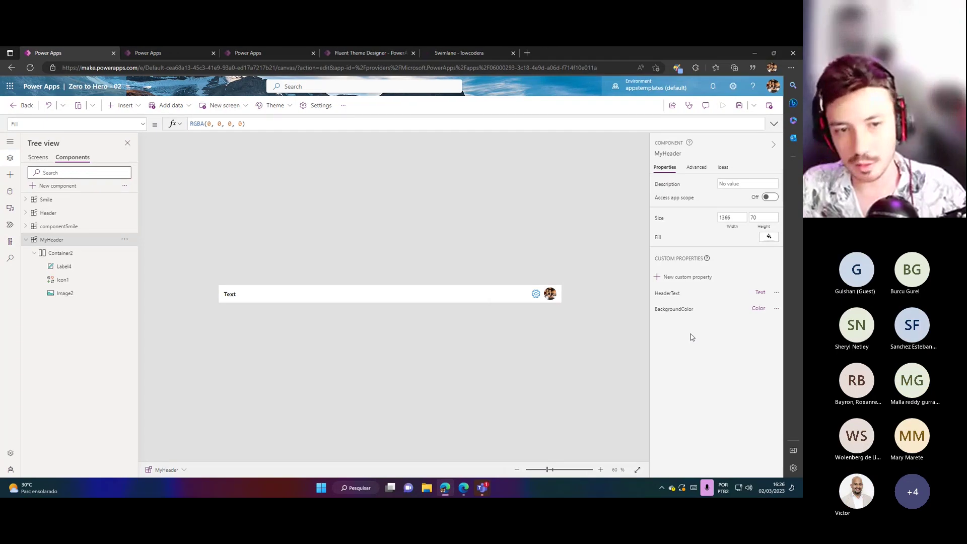
Bind the header label's Text property to MyHeader.HeaderText.
left_click(267, 297)
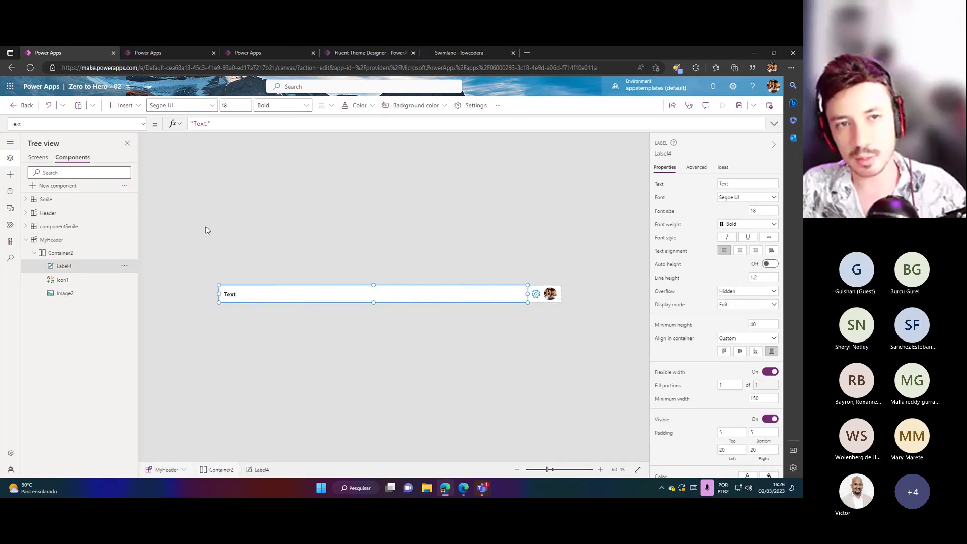
triple_click(216, 125)
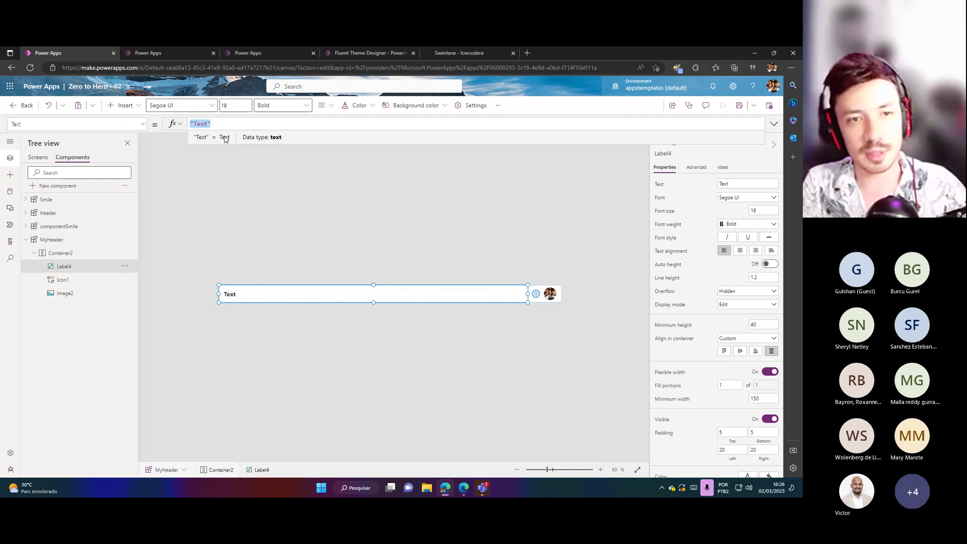
key("BackSpace")
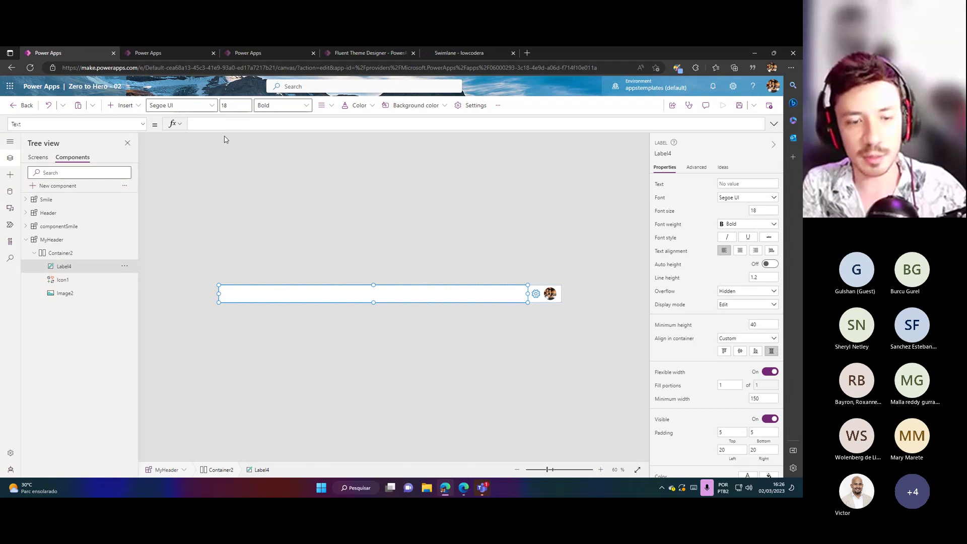
type("MyHeader")
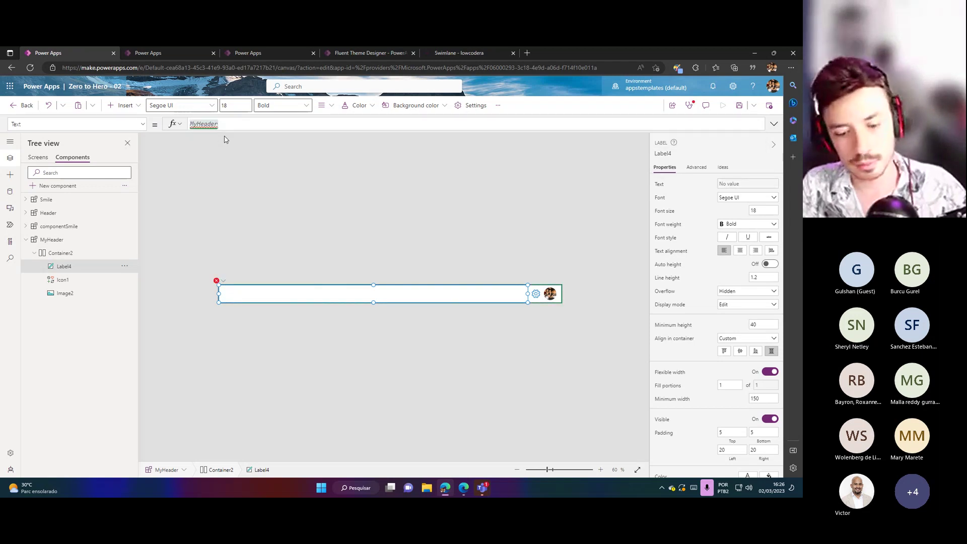
type(".")
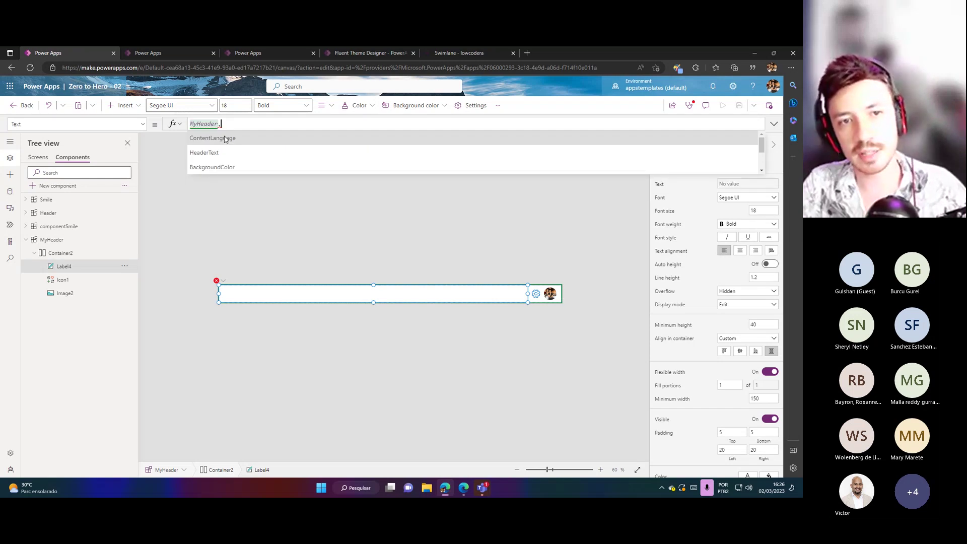
key("Down")
key("Tab")
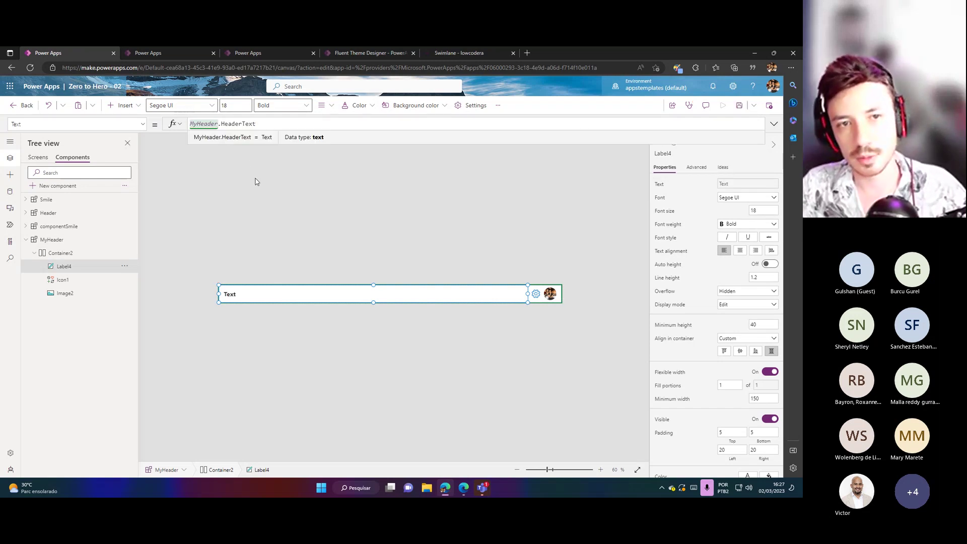
Set the default value of MyHeader's HeaderText property to "Type the header name here".
left_click(247, 242)
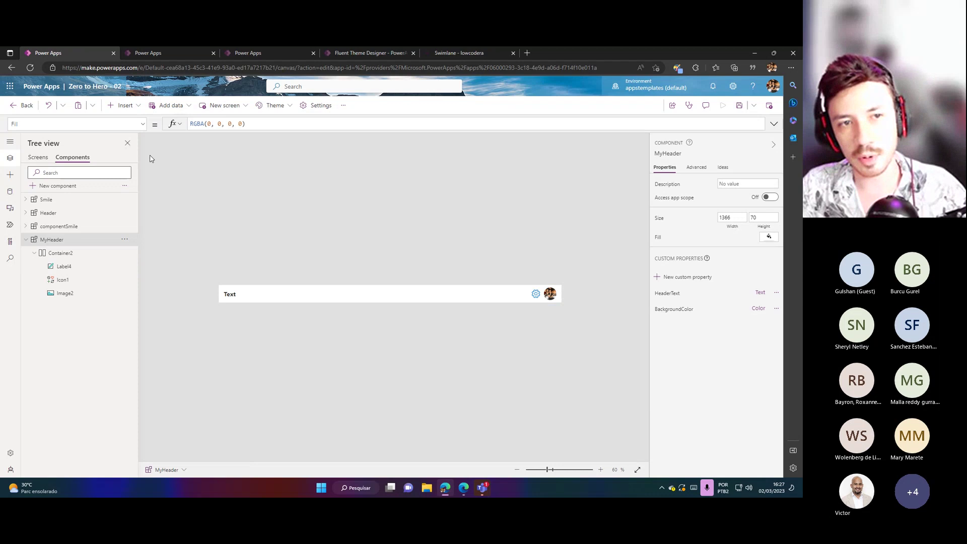
left_click(143, 124)
left_click(74, 235)
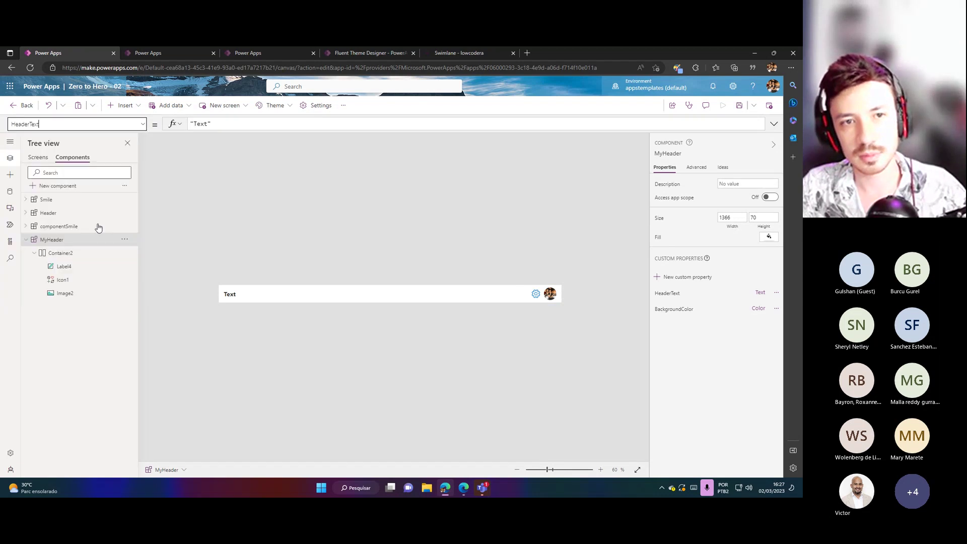
double_click(204, 124)
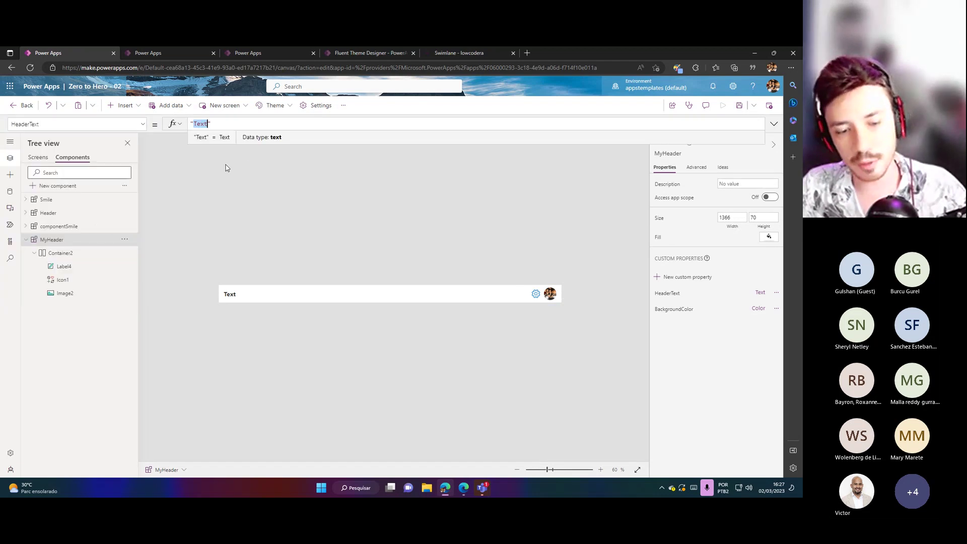
type("Type th")
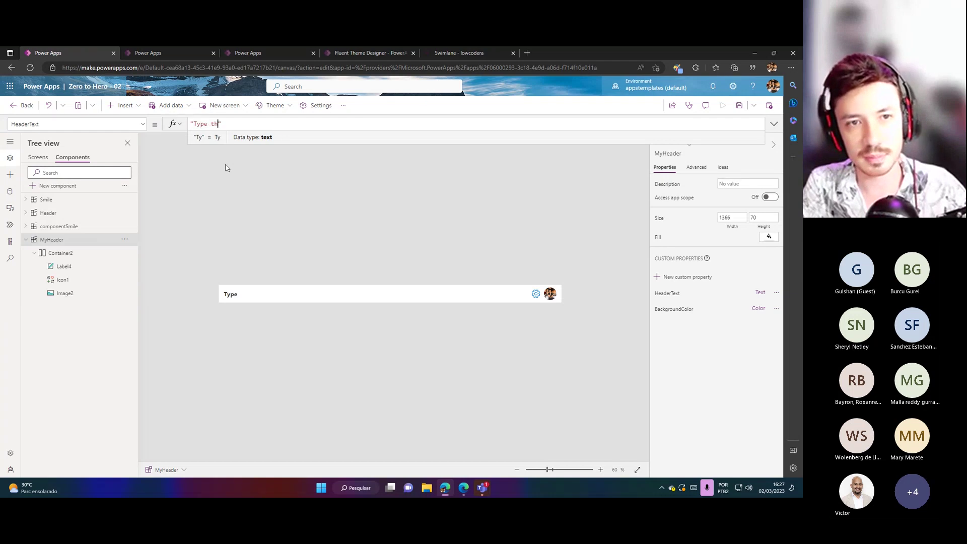
type("e header ")
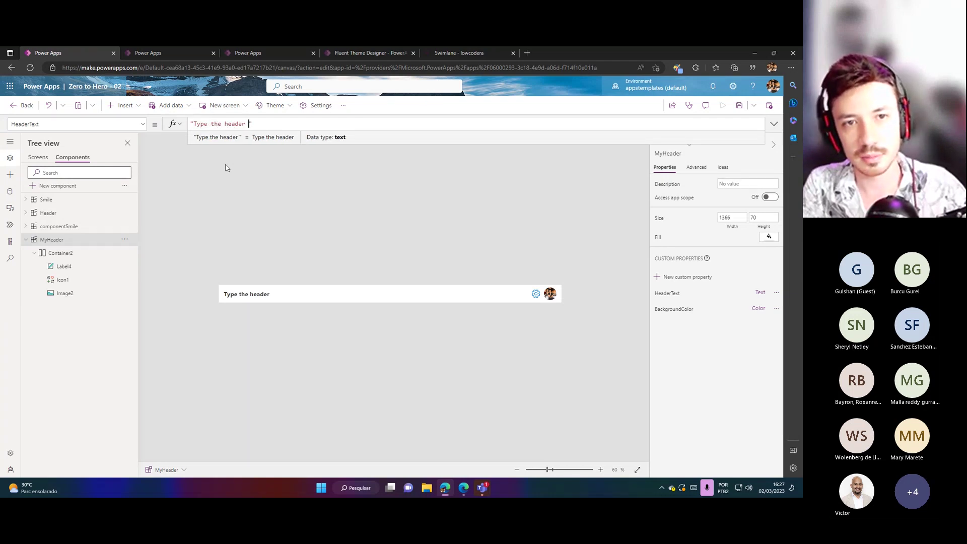
type("name here")
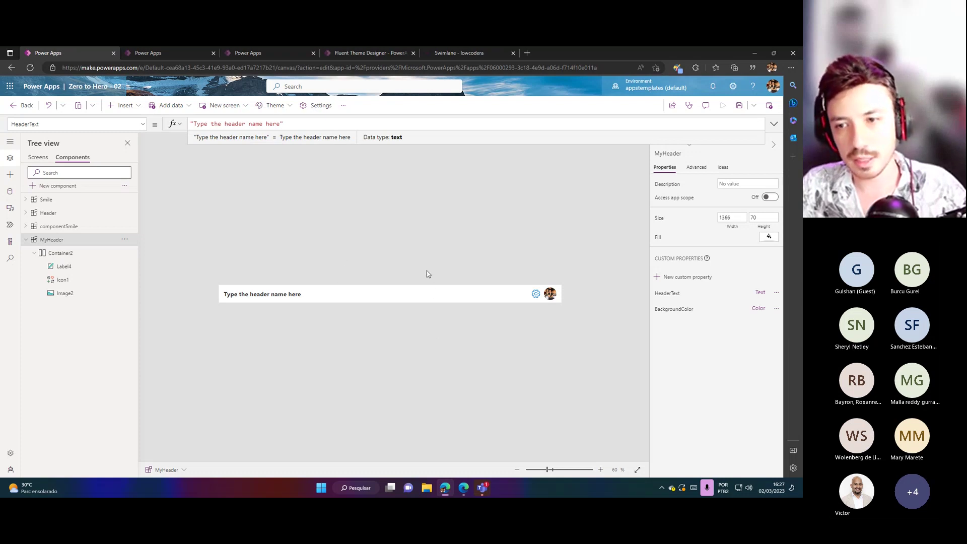
Bind the Fill property of the MyHeader container Container2 to MyHeader.BackgroundColor.
left_click(772, 125)
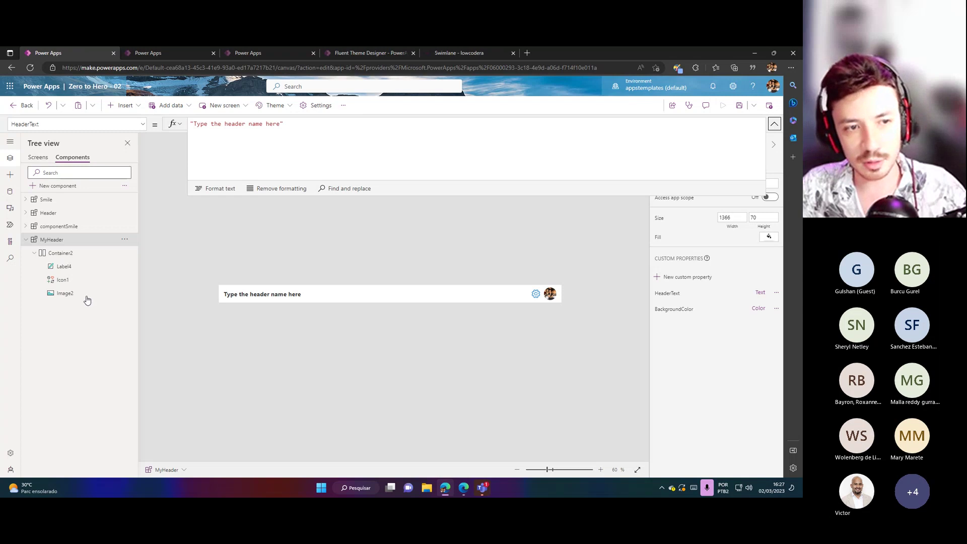
left_click(73, 256)
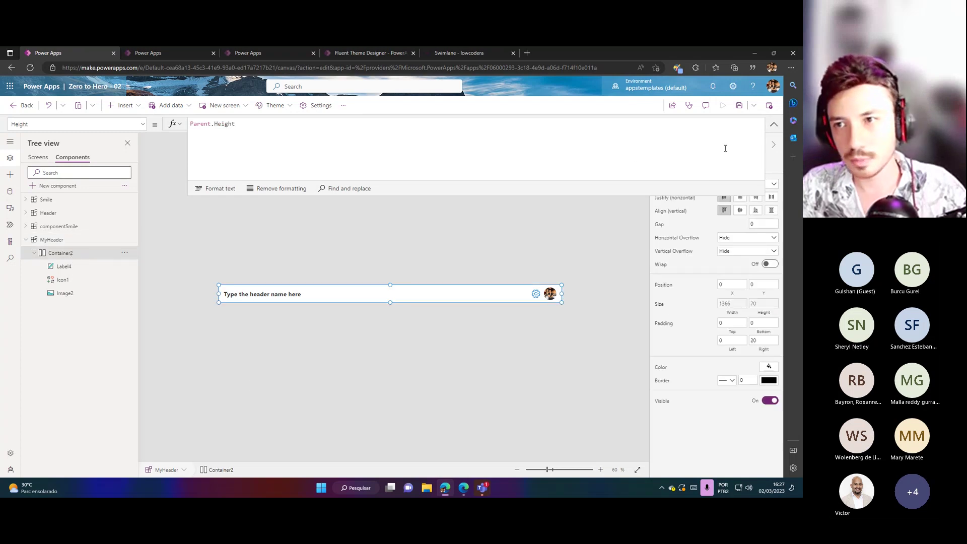
left_click(773, 124)
left_click(80, 123)
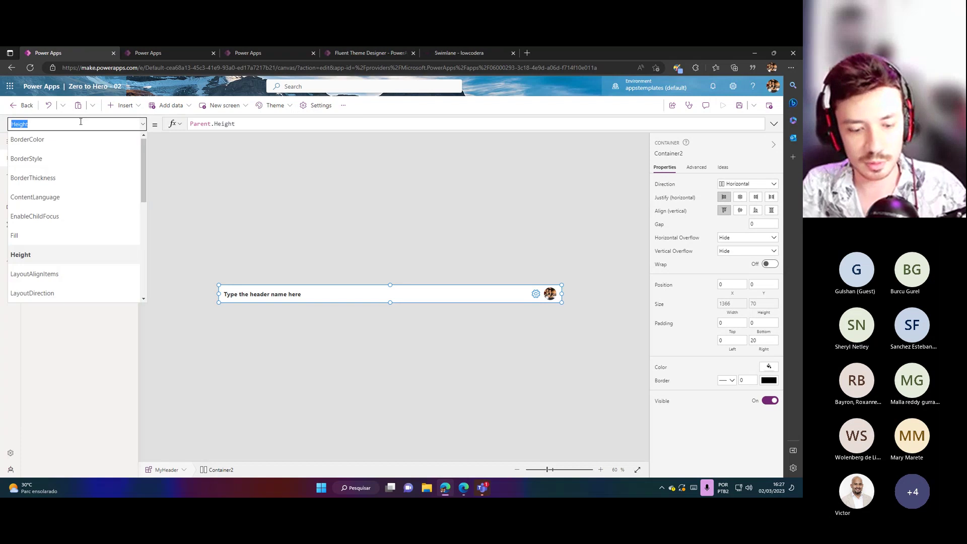
type("fill")
key("Return")
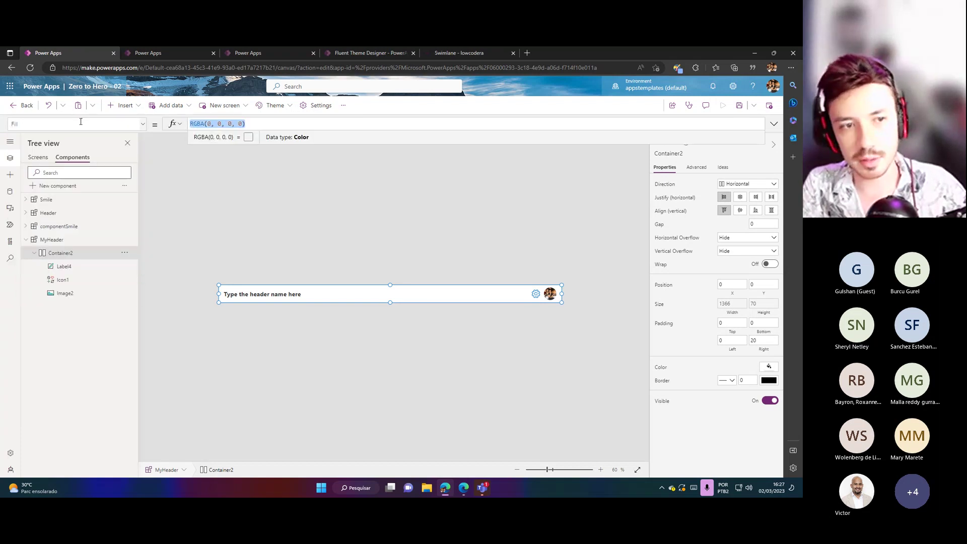
type("MyHe")
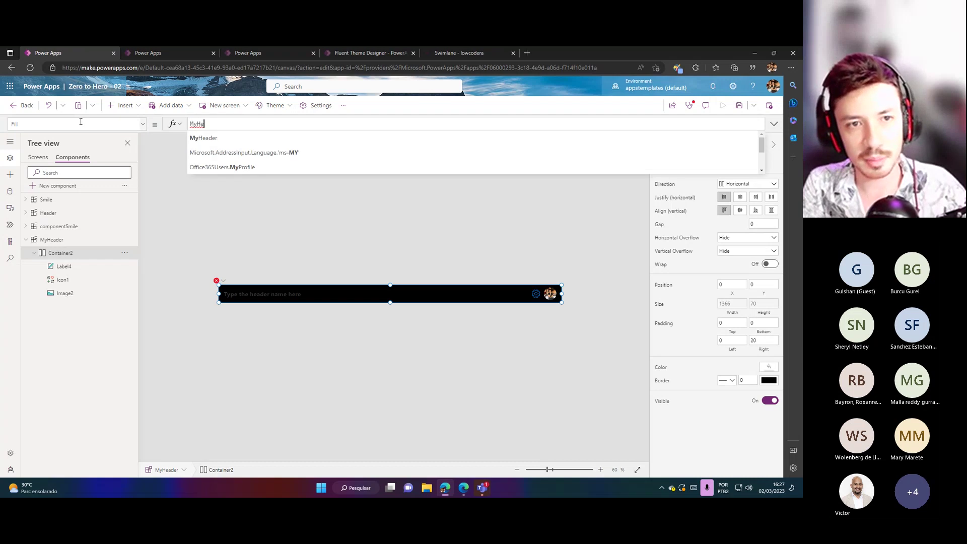
type("ader.")
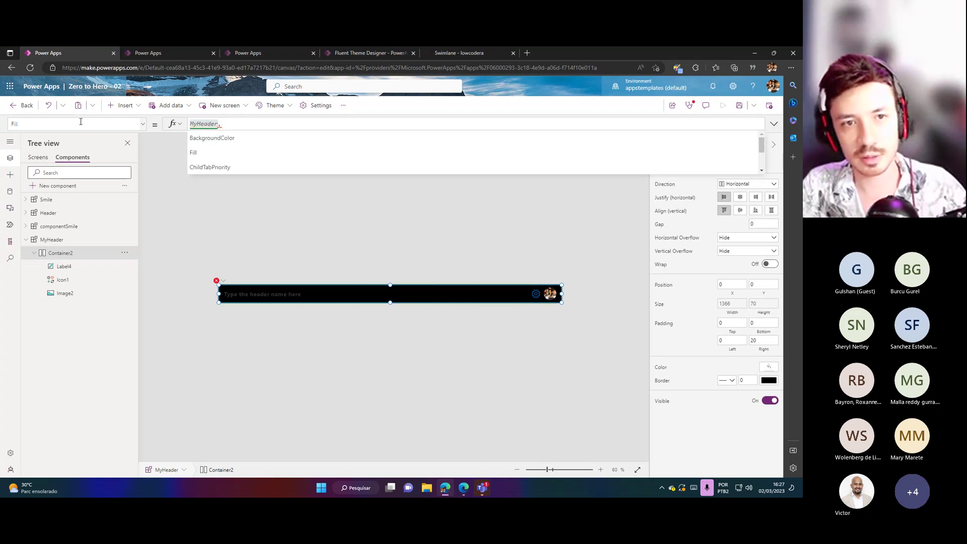
key("Tab")
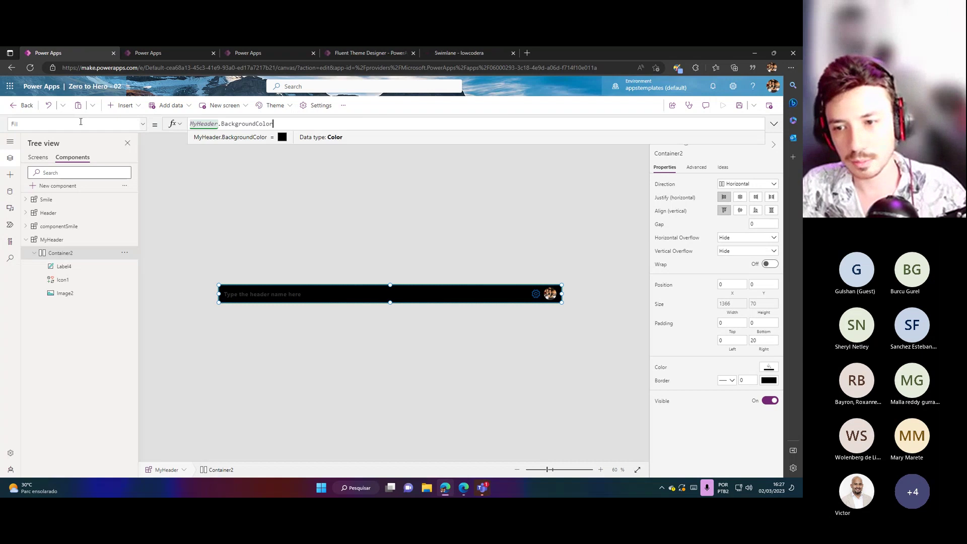
Set the default value of MyHeader's BackgroundColor property to RGBA(0, 0, 0, .1).
left_click(52, 239)
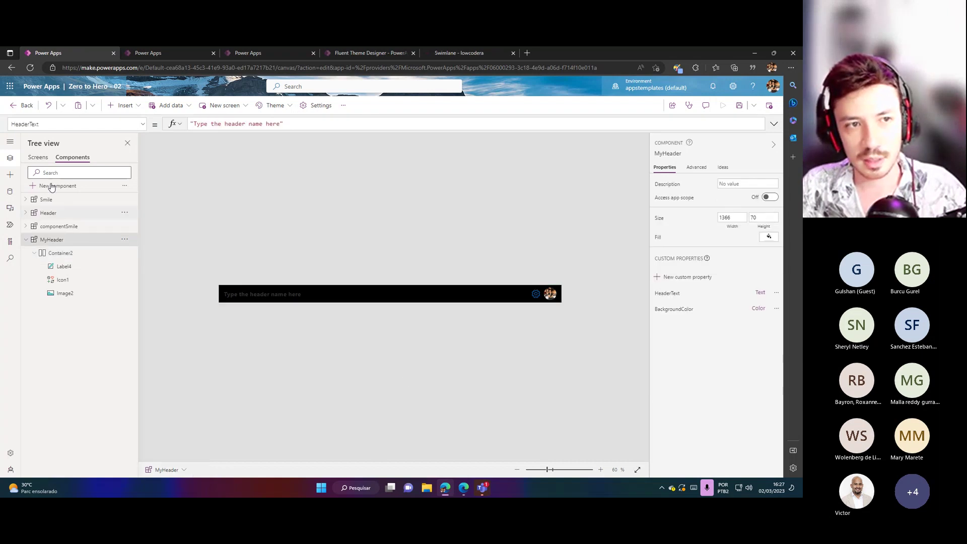
left_click(145, 123)
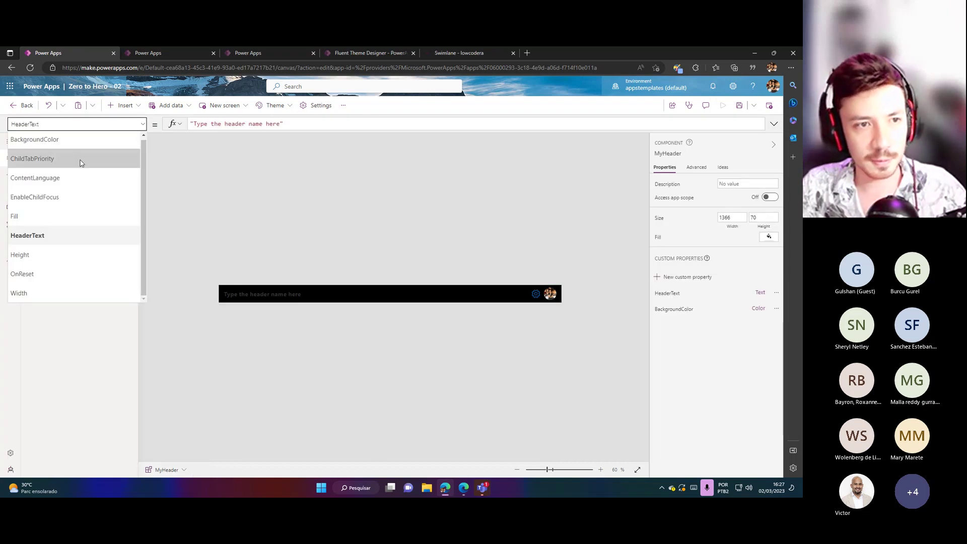
left_click(104, 141)
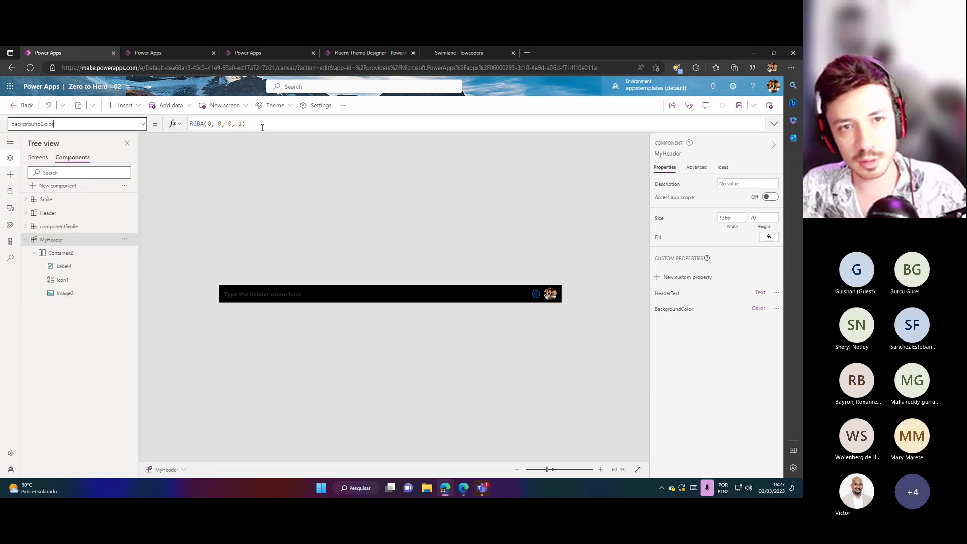
left_click(242, 123)
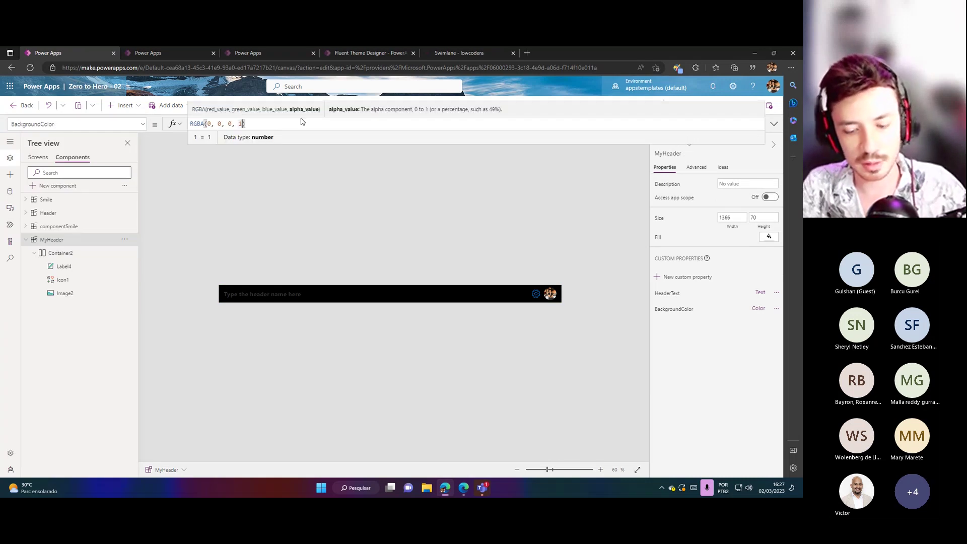
type(".")
left_click(492, 352)
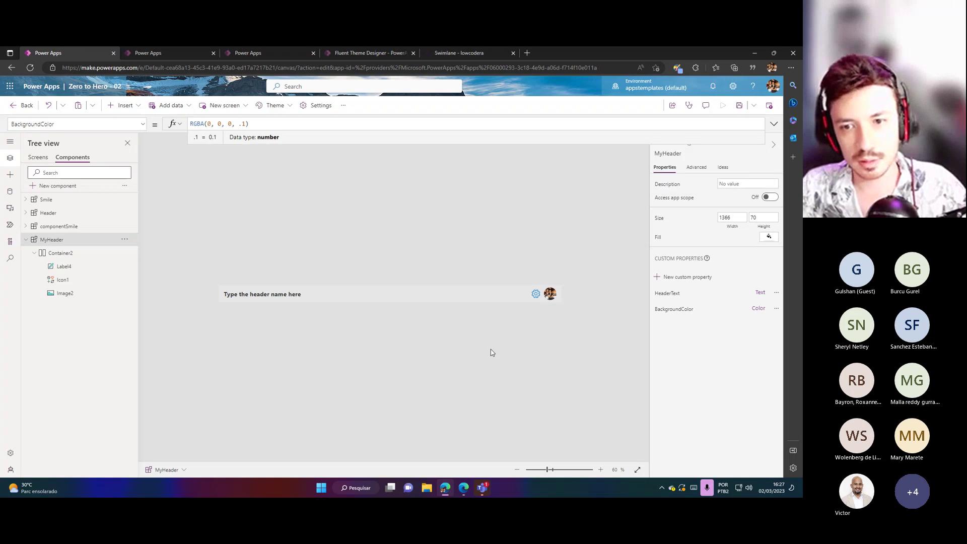
scroll(296, 413, "up", 2)
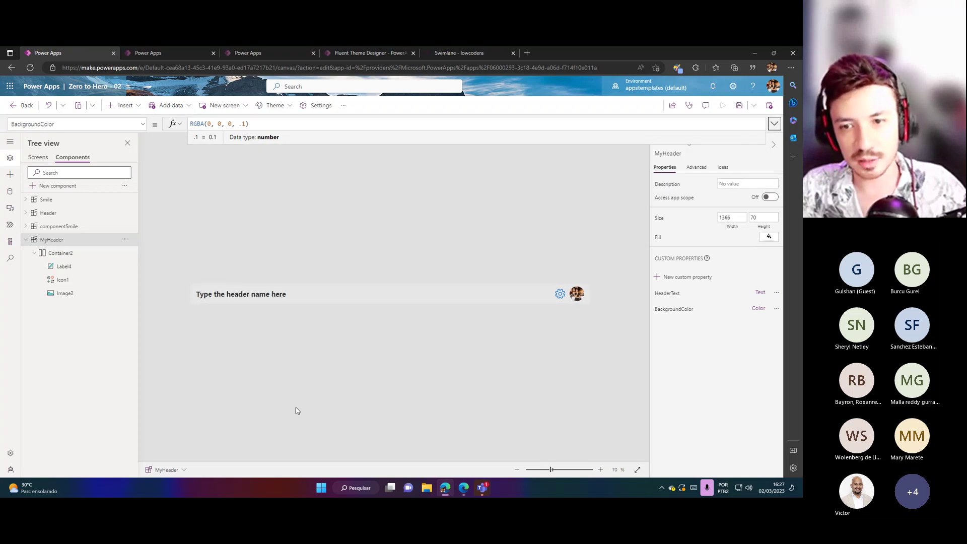
scroll(381, 316, "down", 1)
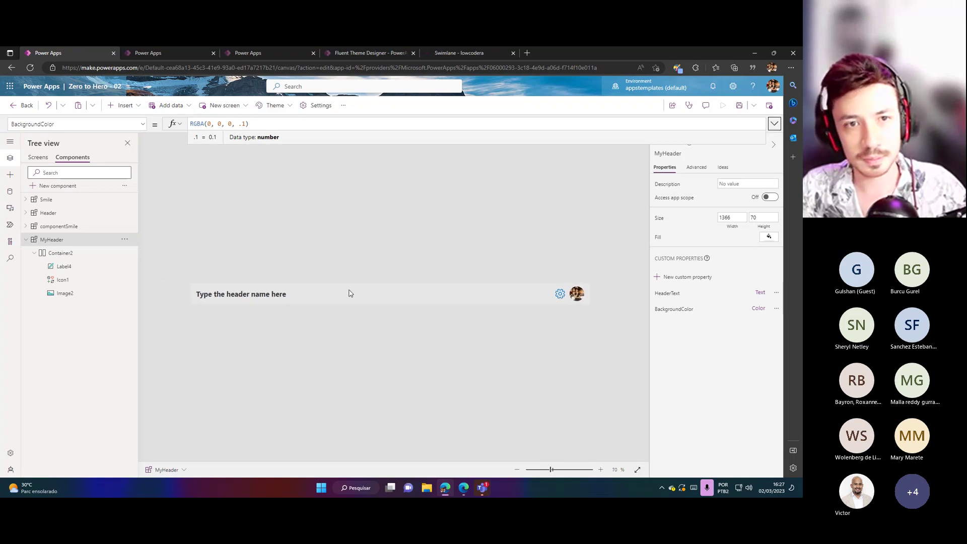
Lower the alpha value in MyHeader's default BackgroundColor so the formula reads RGBA(0, 0, 0, .05).
left_click(351, 293)
left_click(328, 244)
left_click(245, 124)
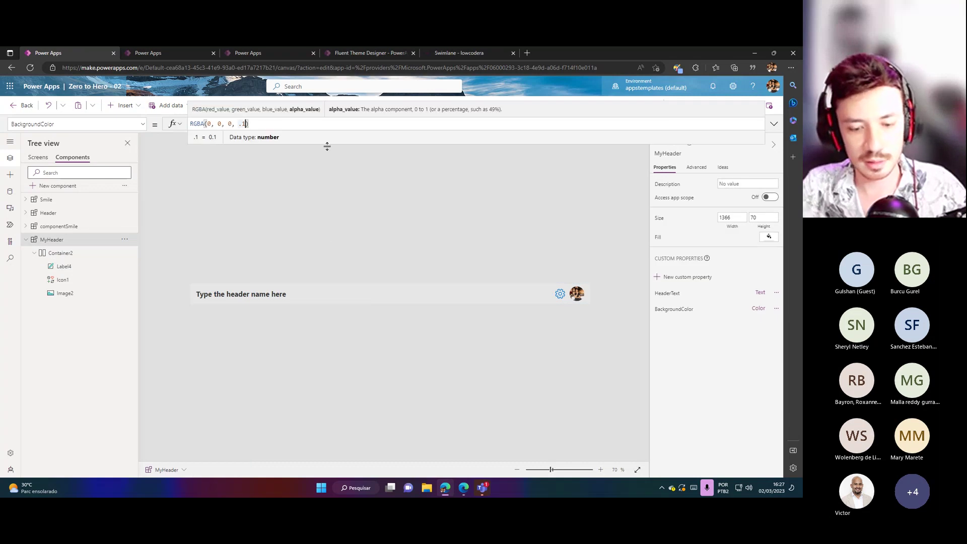
type("05")
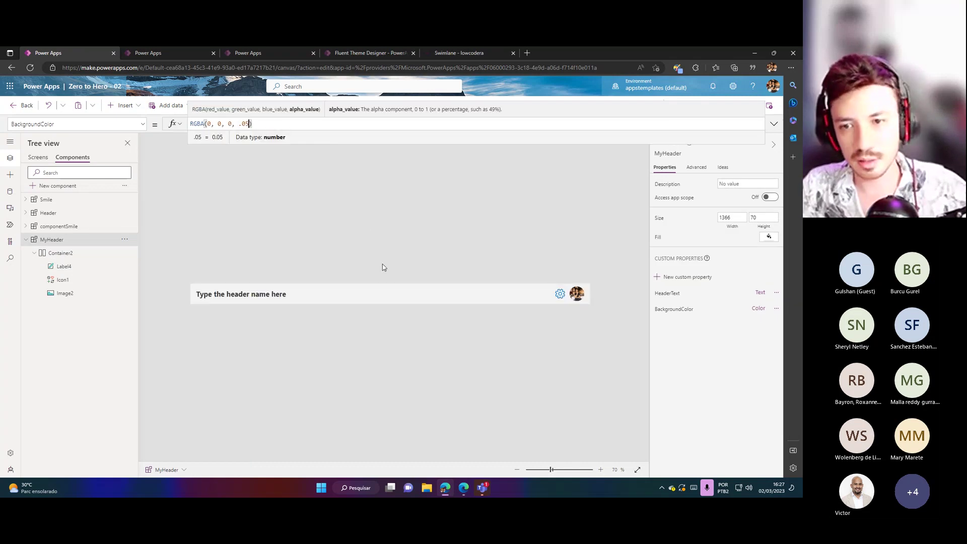
left_click(384, 267)
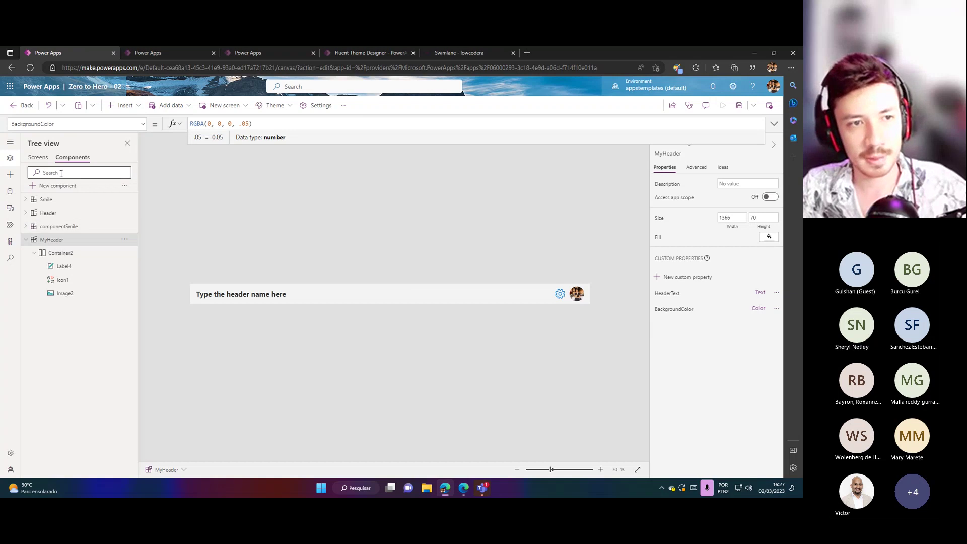
Set the HeaderText property of the header component instance on Screen3 to "Zero to Hero".
left_click(37, 157)
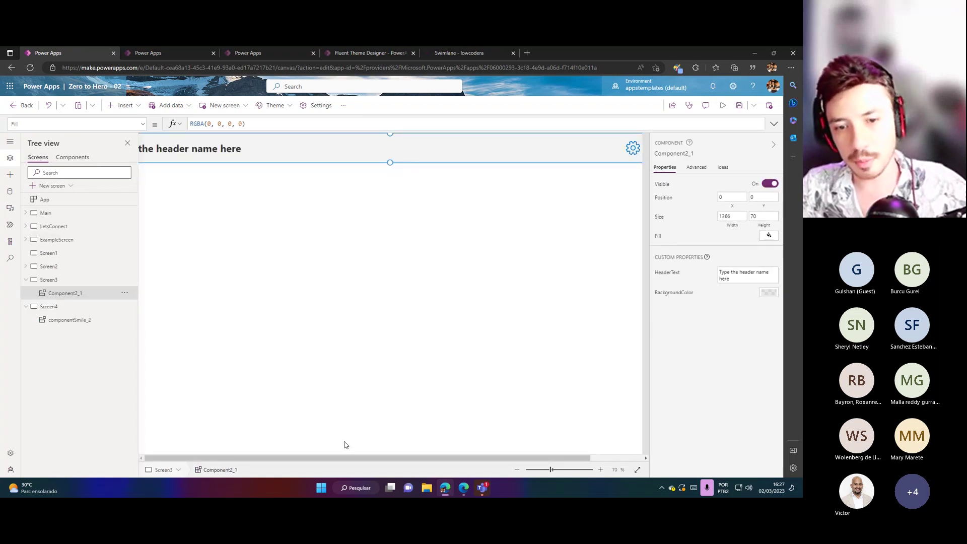
left_click(517, 471)
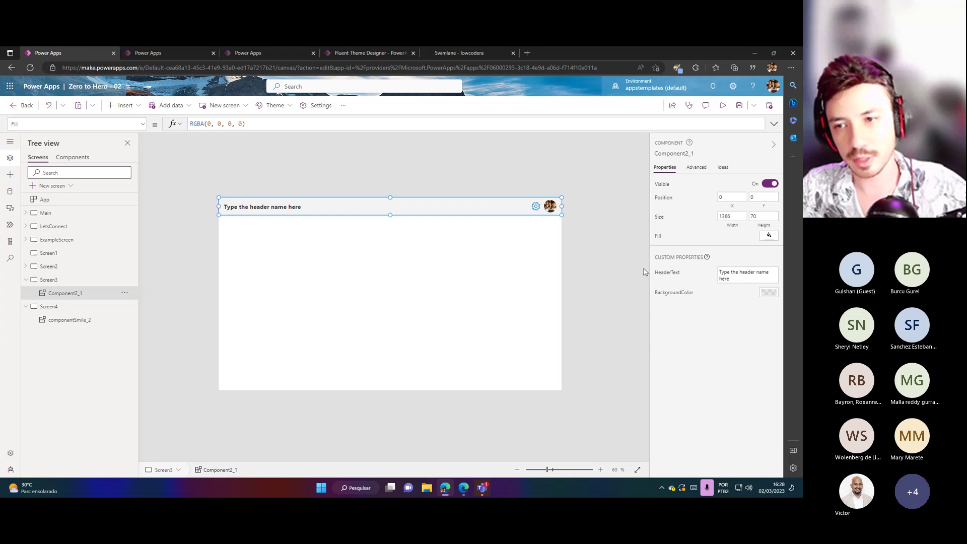
left_click_drag(734, 279, 650, 257)
type("Zero to Hero")
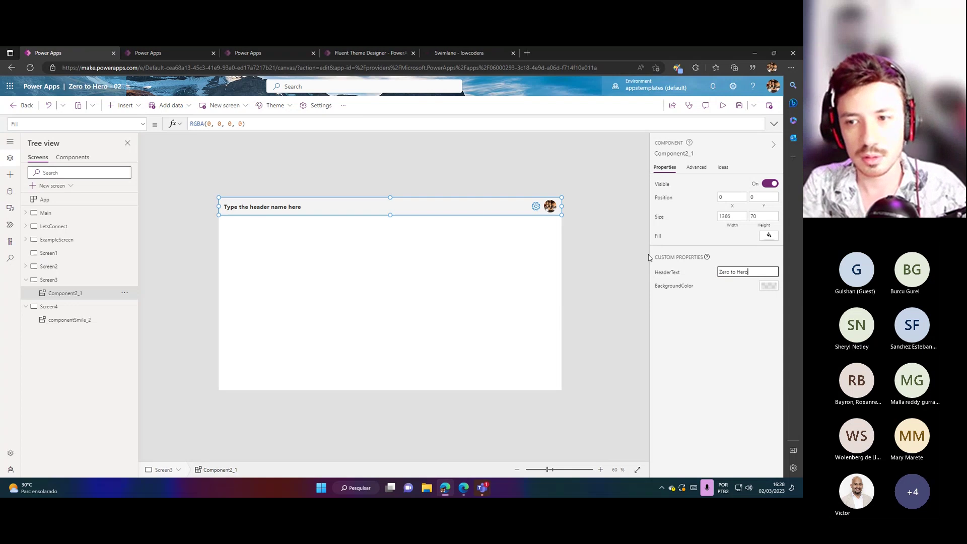
key("Tab")
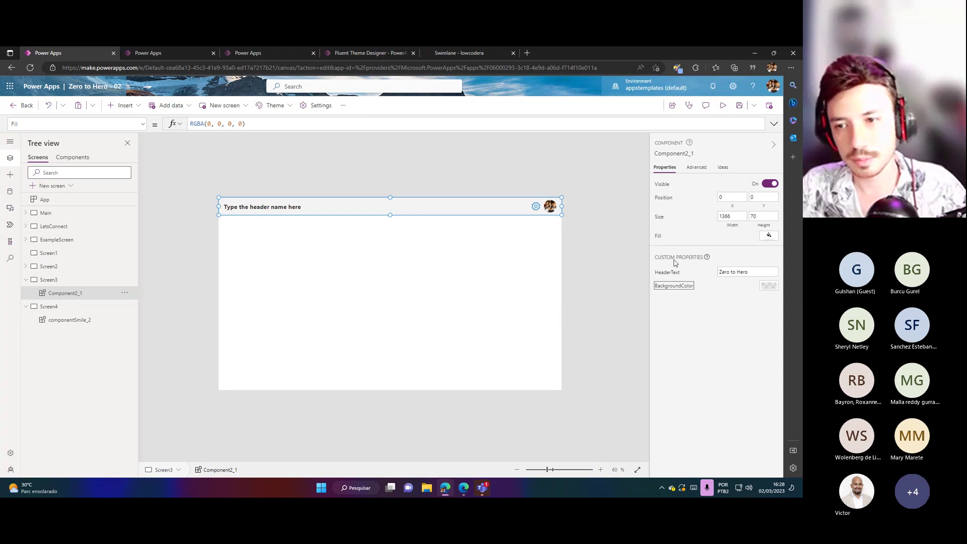
left_click(722, 329)
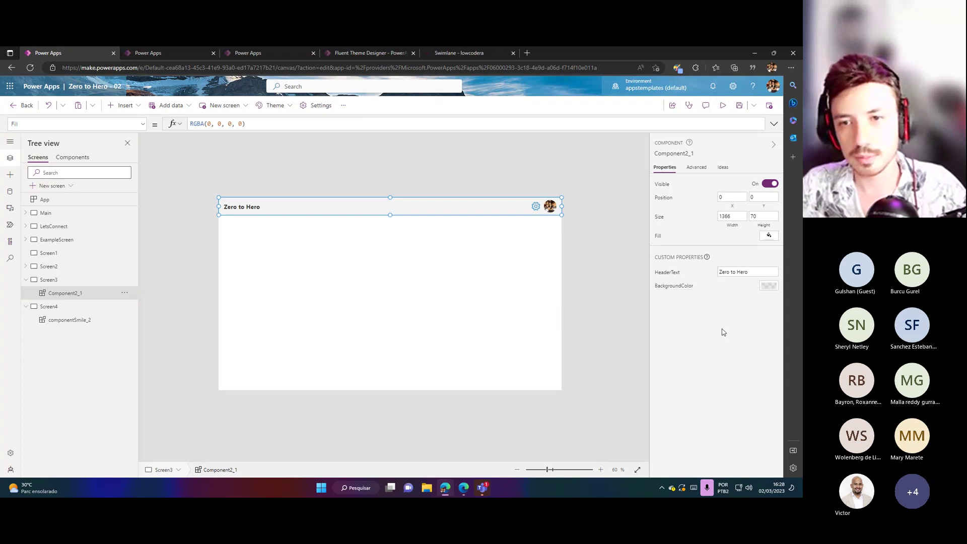
Set the BackgroundColor property of Screen3's header instance to a light blue theme color.
left_click(769, 286)
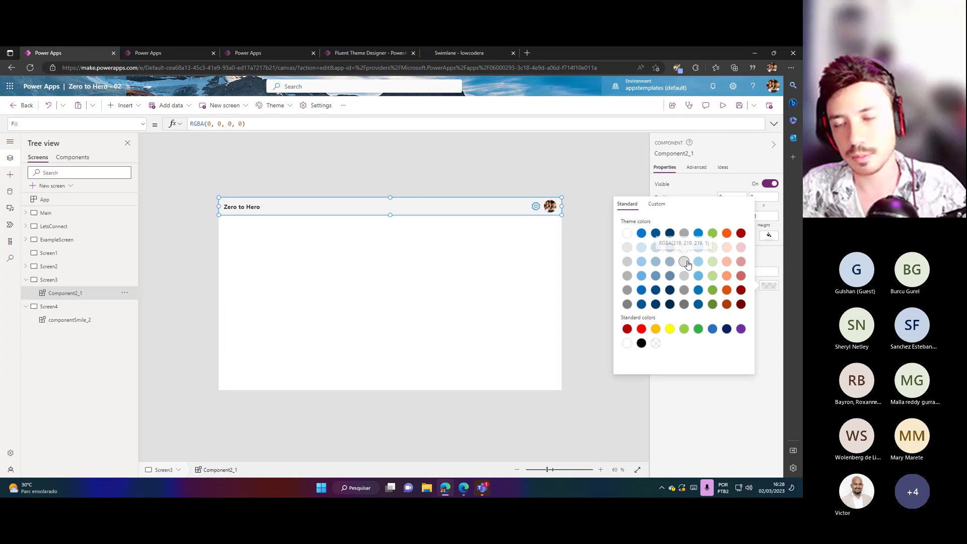
left_click(699, 249)
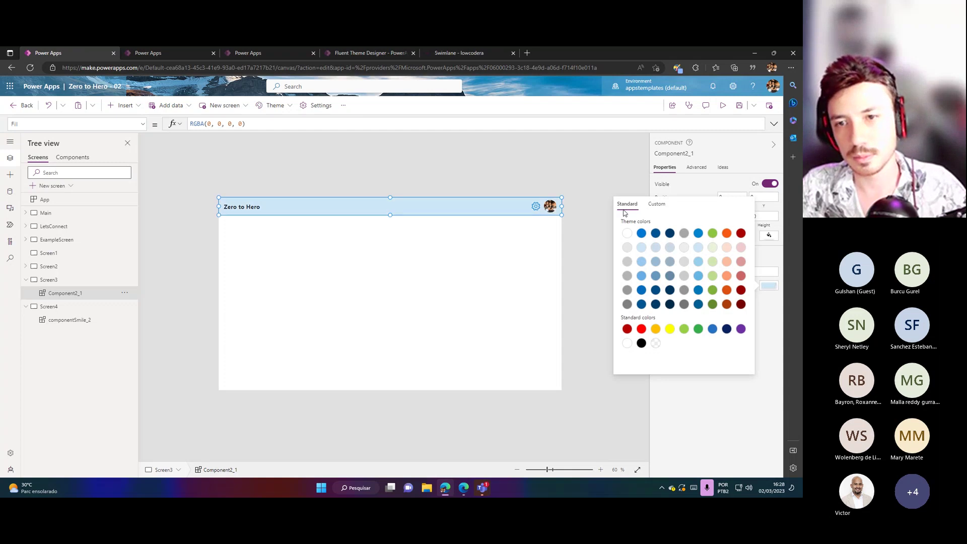
left_click(610, 186)
scroll(586, 250, "up", 2)
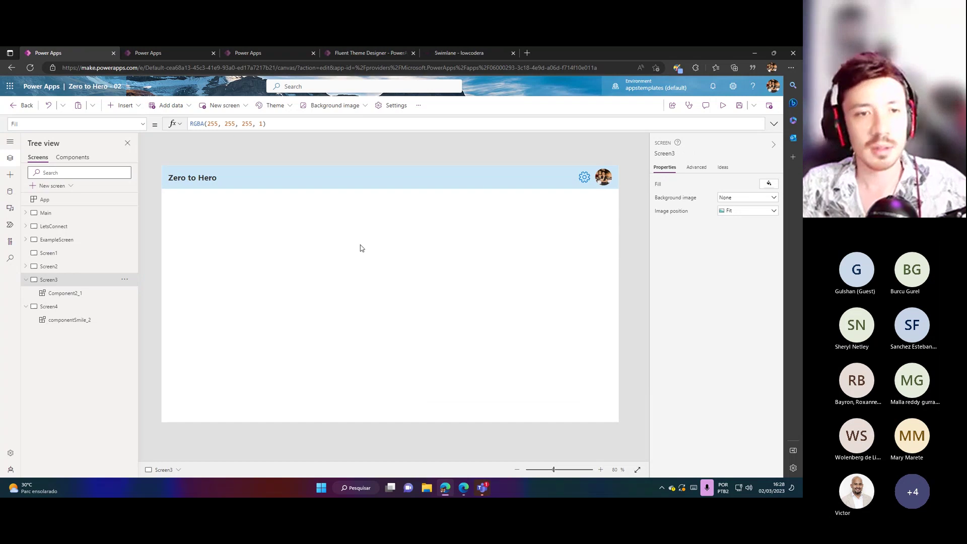
left_click(308, 185)
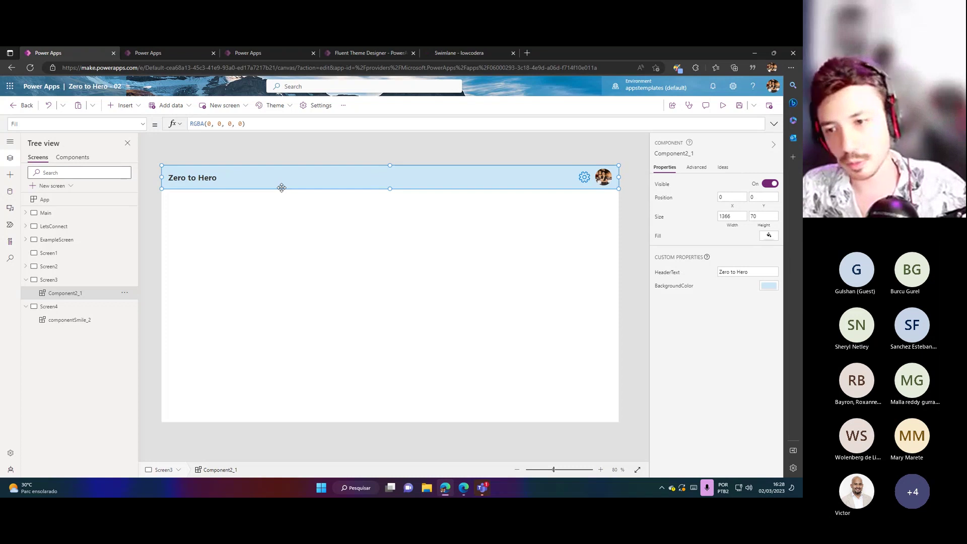
Delete the old Header and Smile components from the app, keeping componentSmile and MyHeader.
left_click(80, 160)
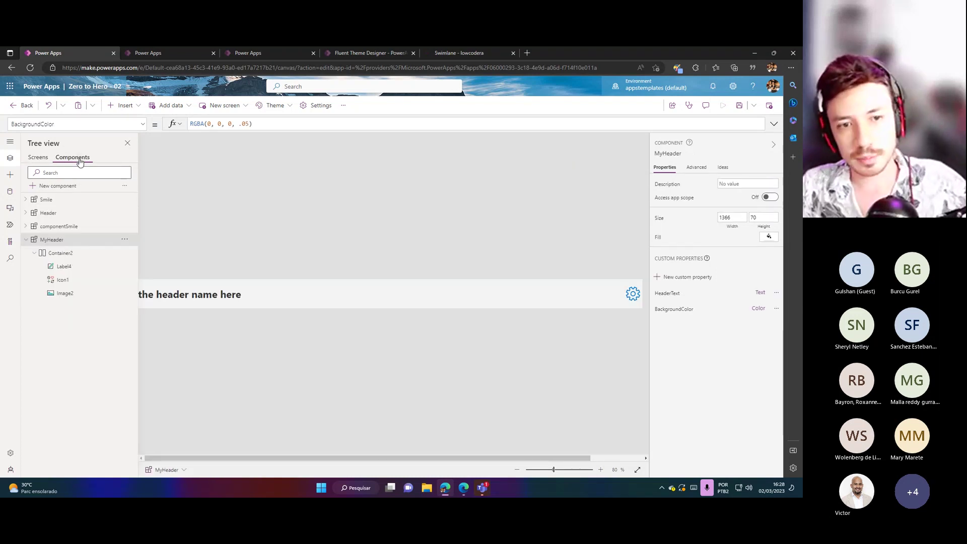
left_click(517, 470)
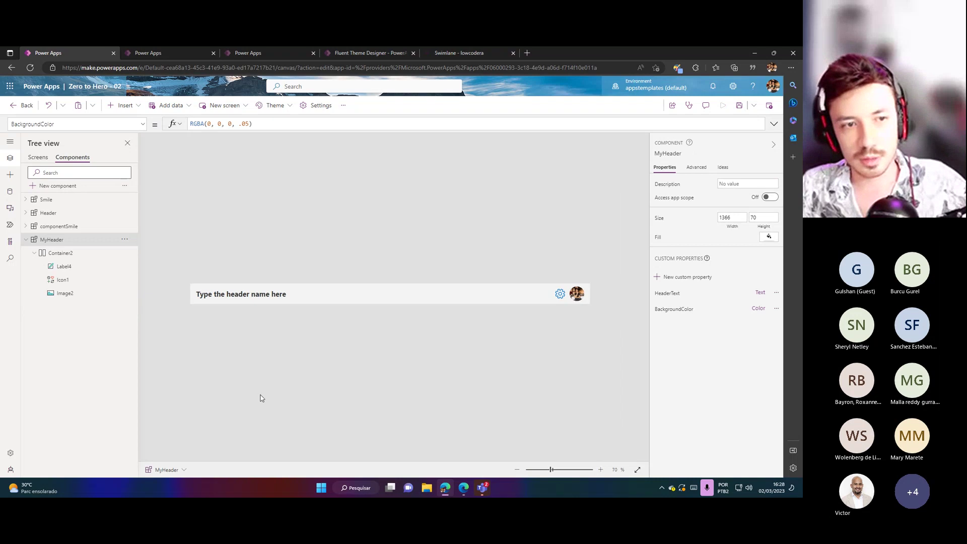
left_click(26, 240)
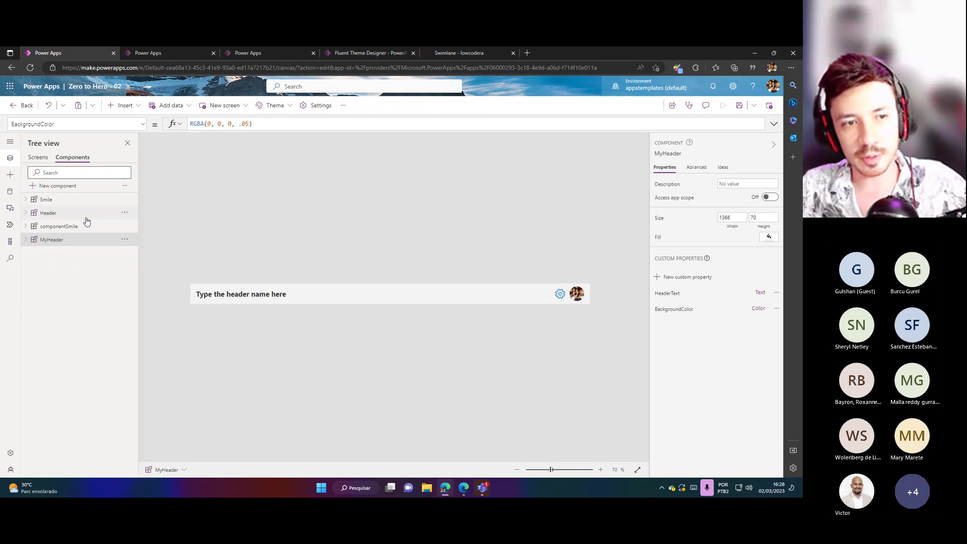
left_click(123, 213)
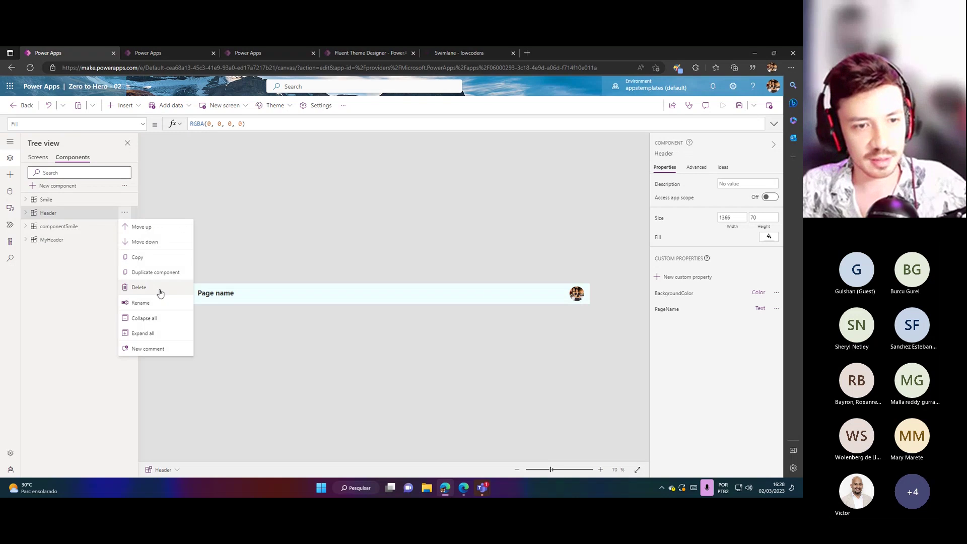
left_click(349, 289)
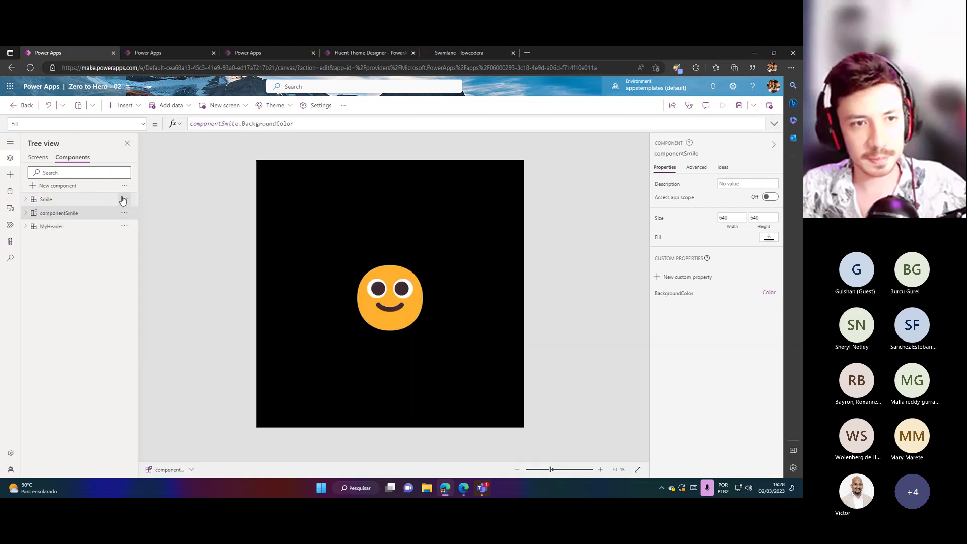
left_click(124, 199)
left_click(150, 265)
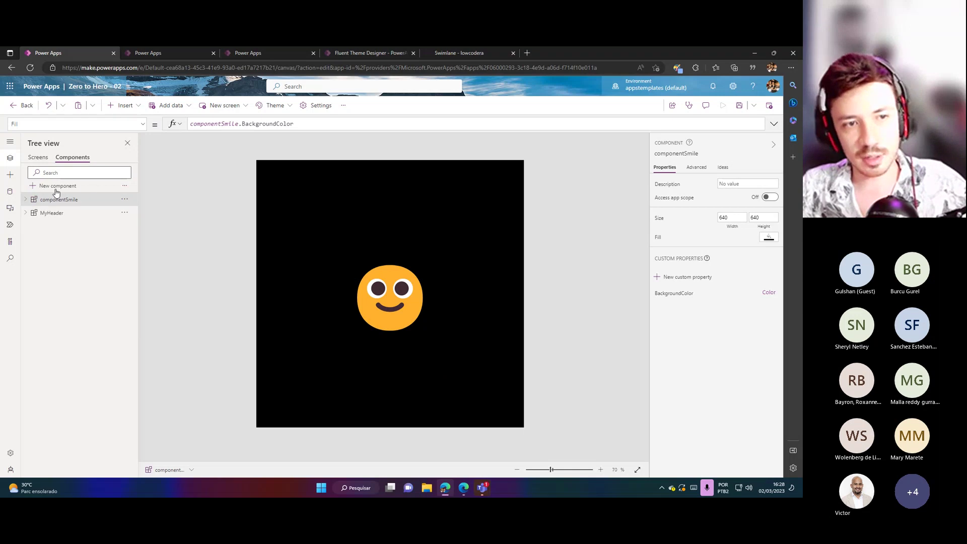
Export the app's components to a downloaded file and save the app.
left_click(125, 187)
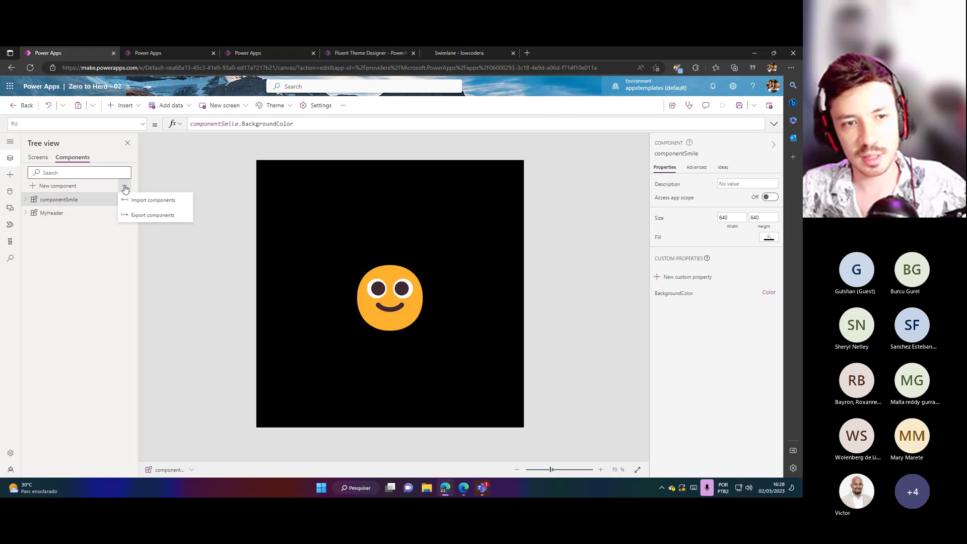
left_click(145, 223)
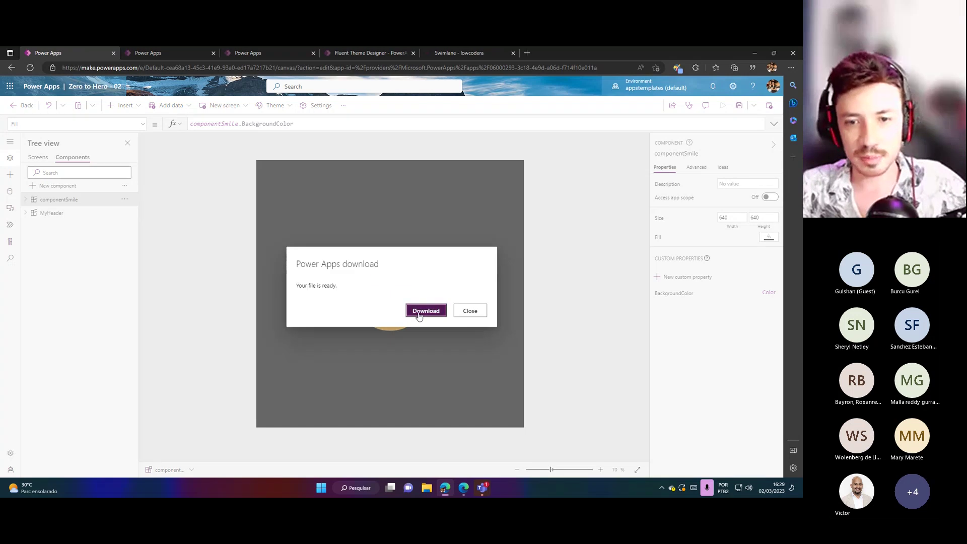
left_click(418, 315)
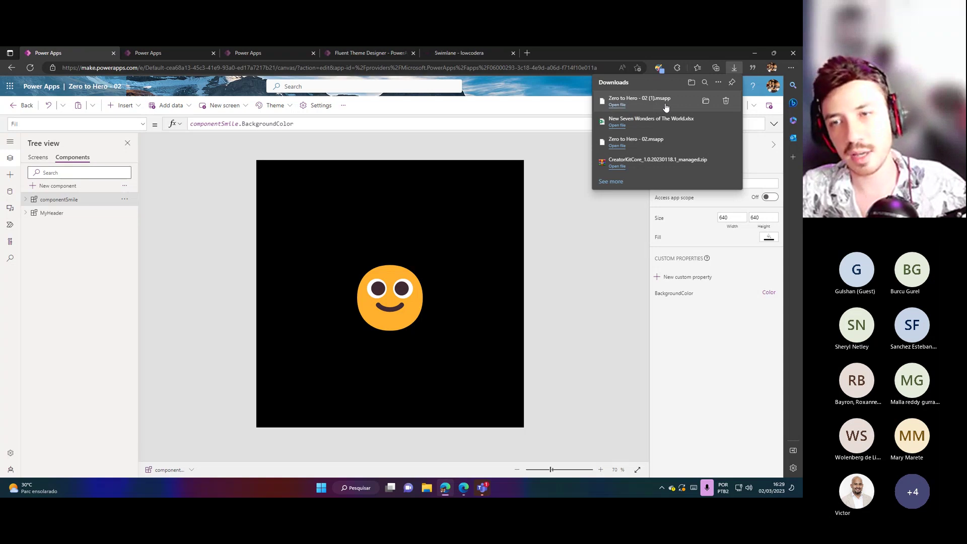
left_click(219, 170)
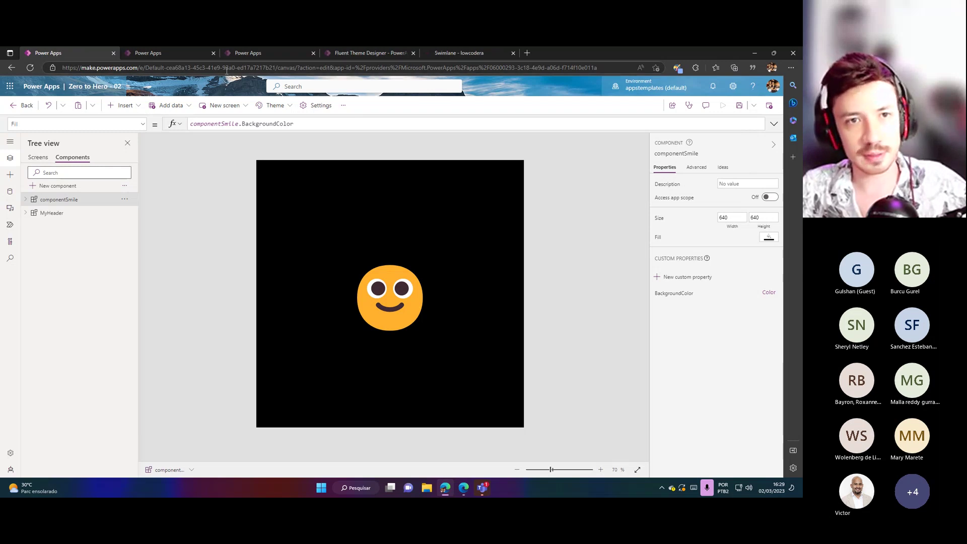
left_click(739, 105)
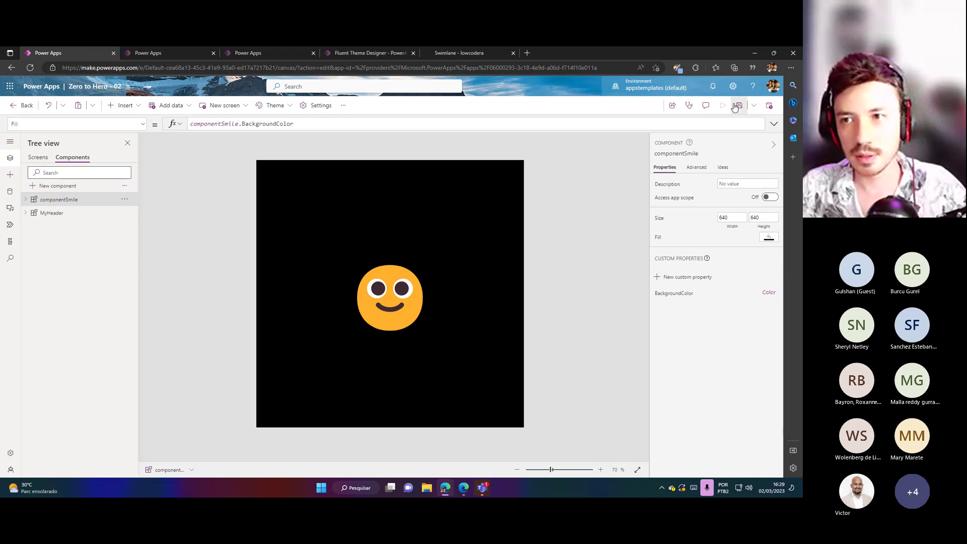
Open the Power Apps maker portal in a new browser tab and show its list of apps.
left_click(524, 56)
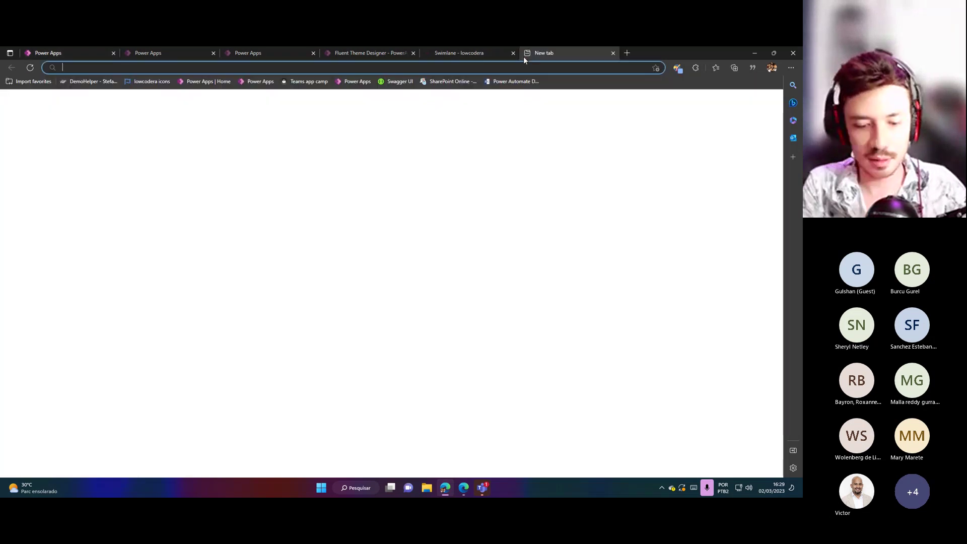
type("make")
key("Return")
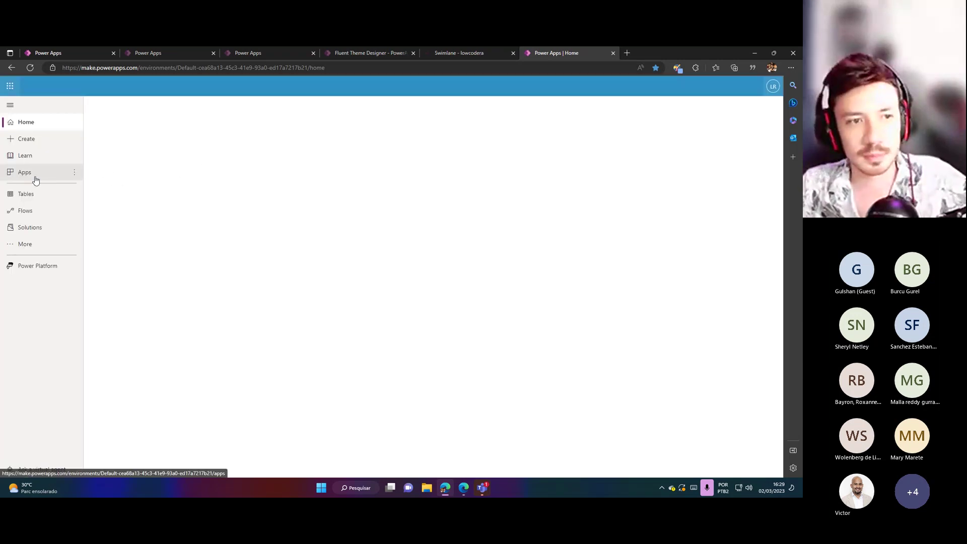
left_click(35, 180)
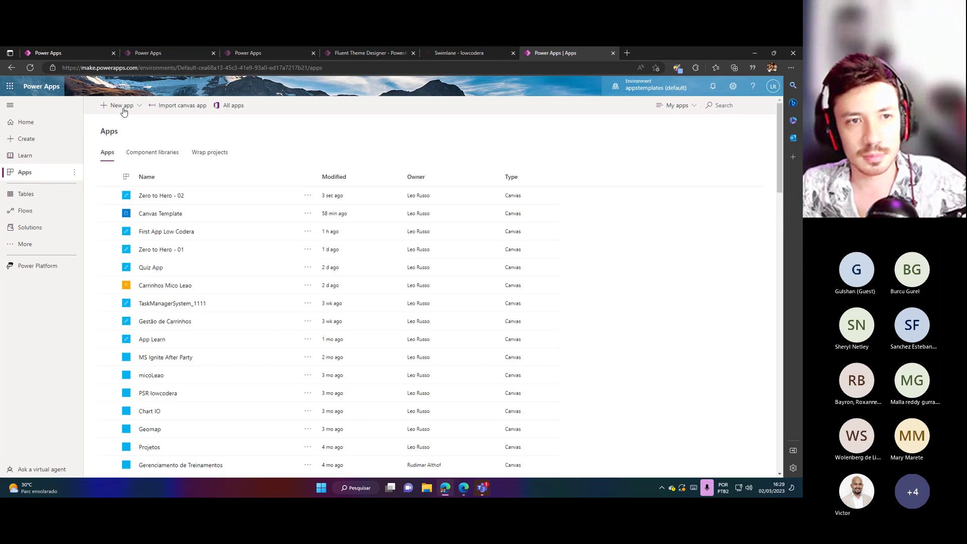
Create a blank canvas app named New App in tablet format.
left_click(124, 108)
left_click(123, 124)
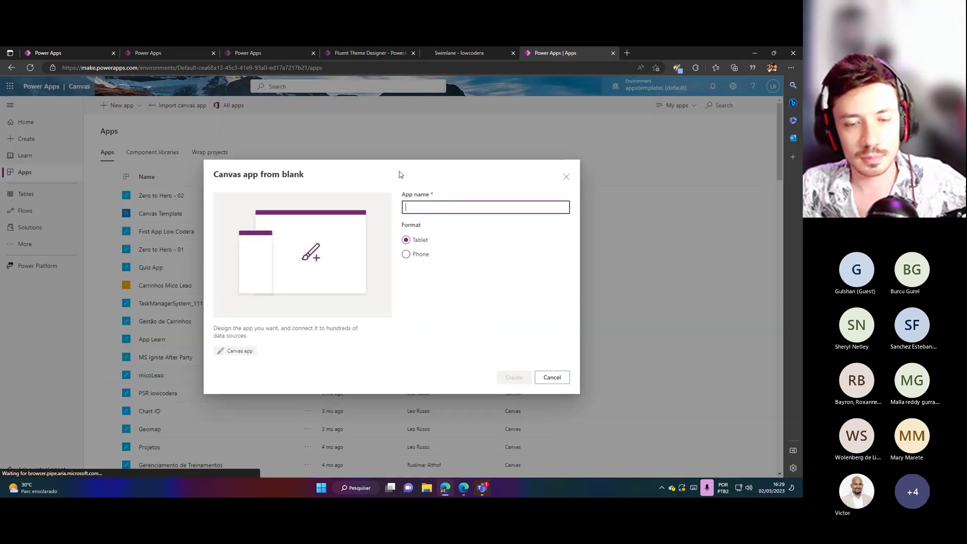
type("New App")
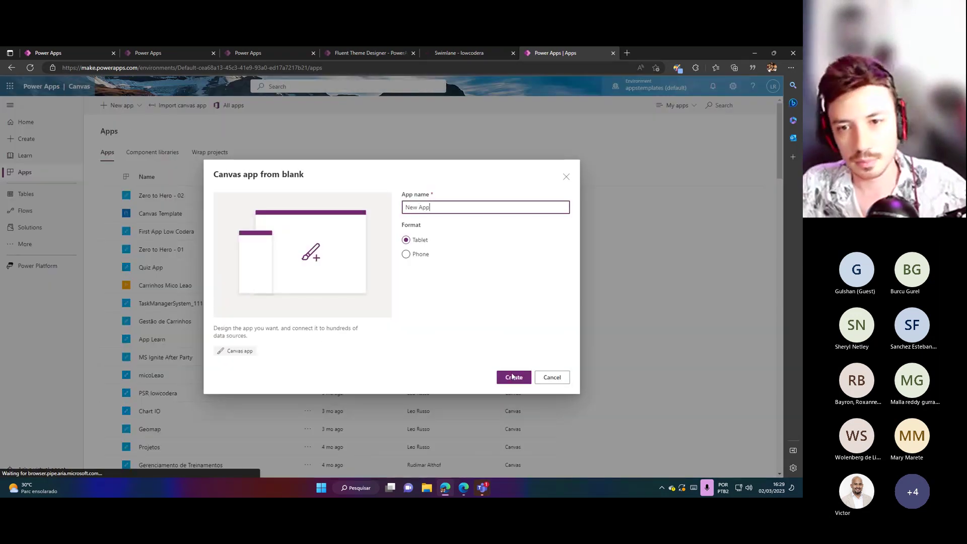
left_click(513, 381)
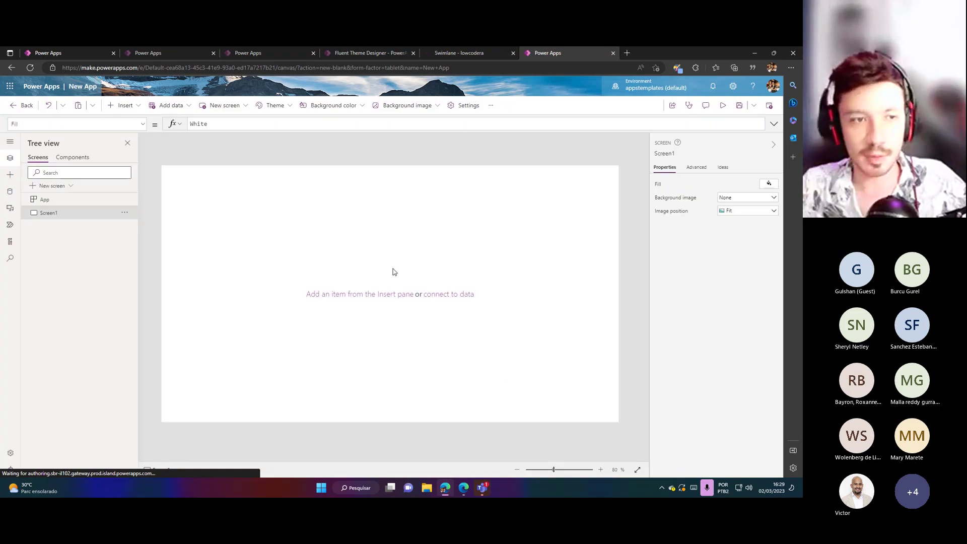
Start importing components into the new app.
left_click(78, 162)
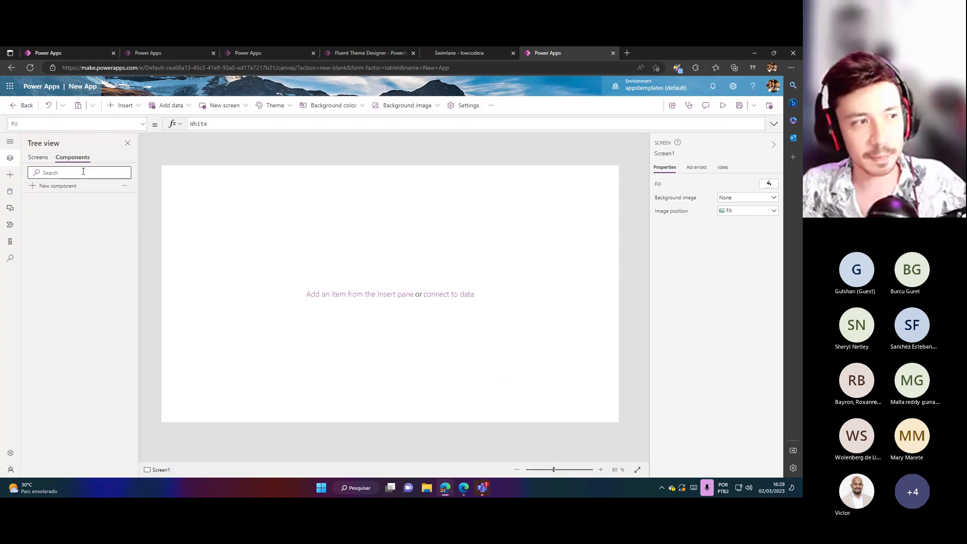
left_click(123, 188)
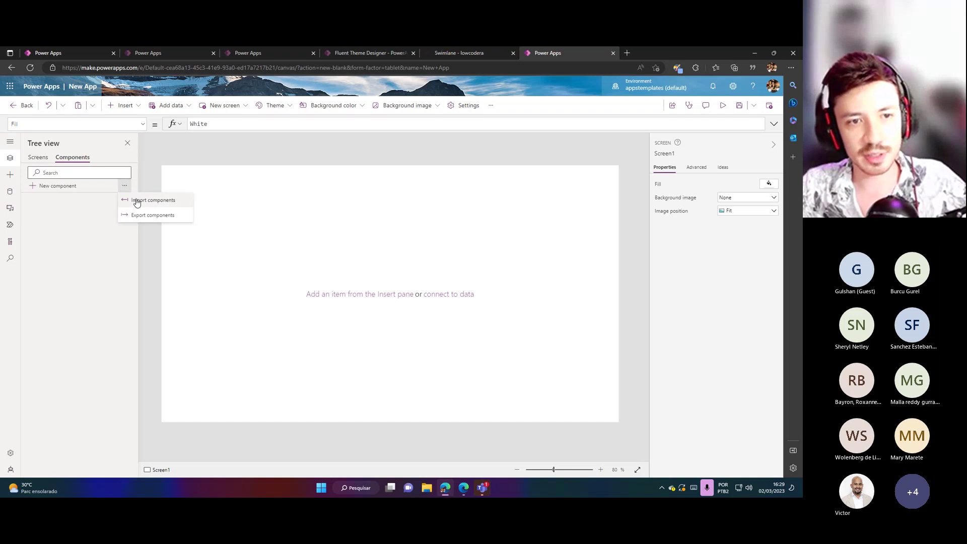
left_click(136, 200)
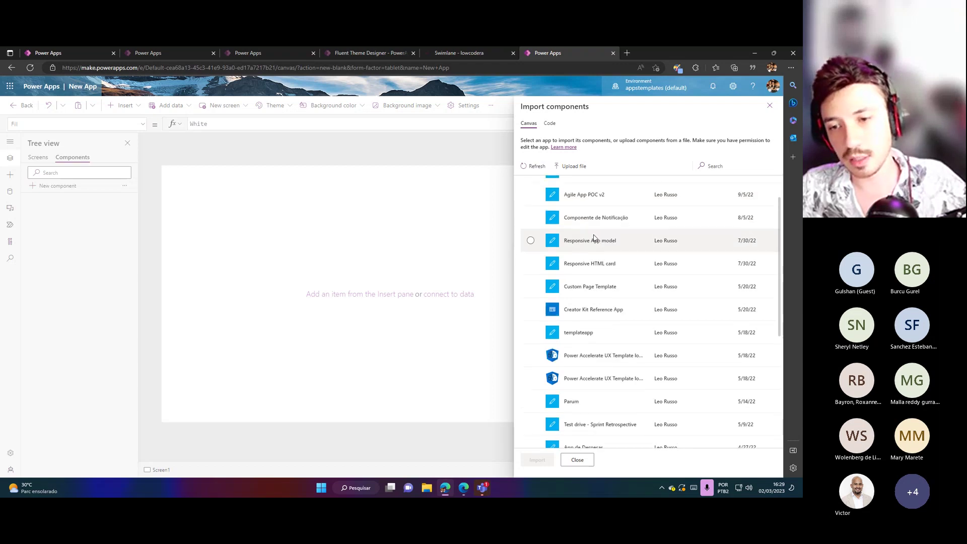
Look through the list of apps offered as sources for importing components.
scroll(613, 232, "down", 5)
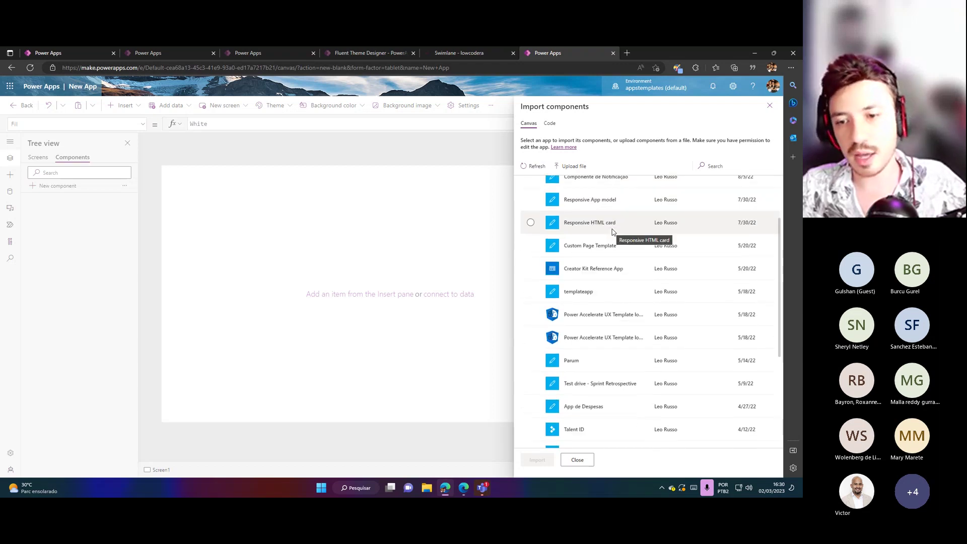
scroll(616, 234, "up", 5)
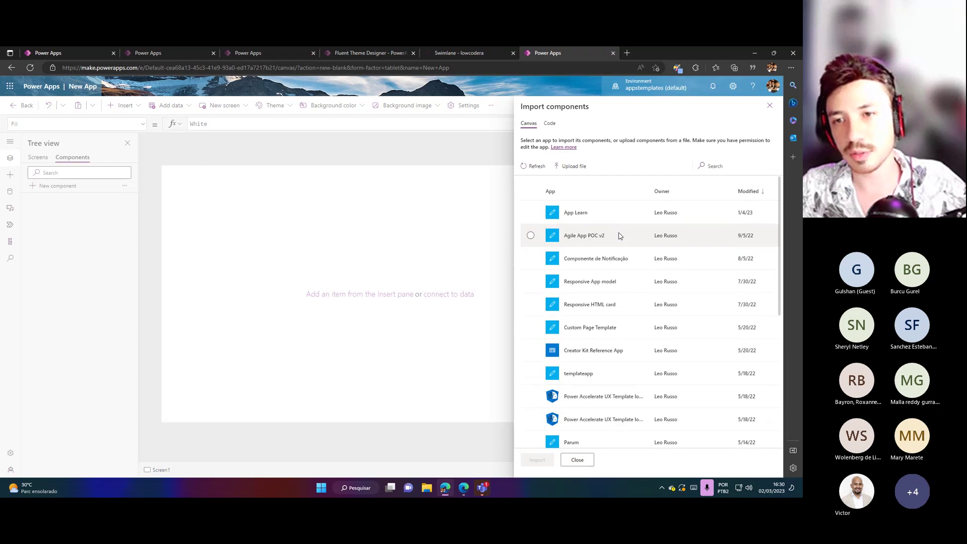
scroll(619, 236, "down", 5)
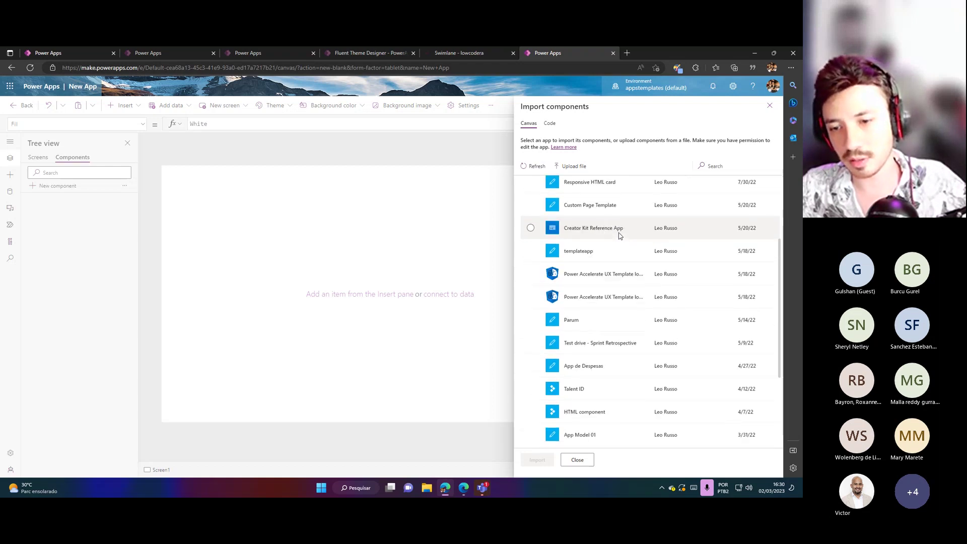
scroll(619, 235, "up", 5)
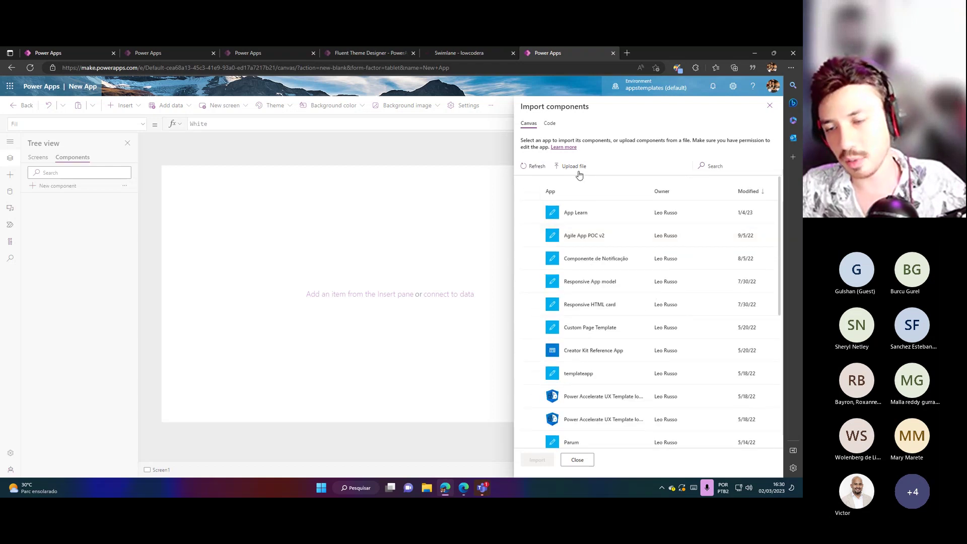
scroll(612, 210, "down", 3)
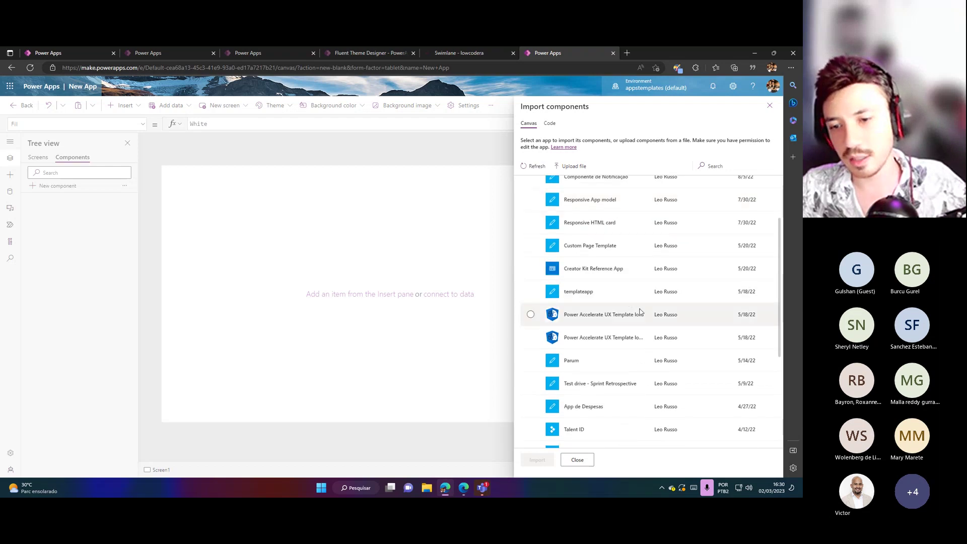
scroll(630, 317, "down", 2)
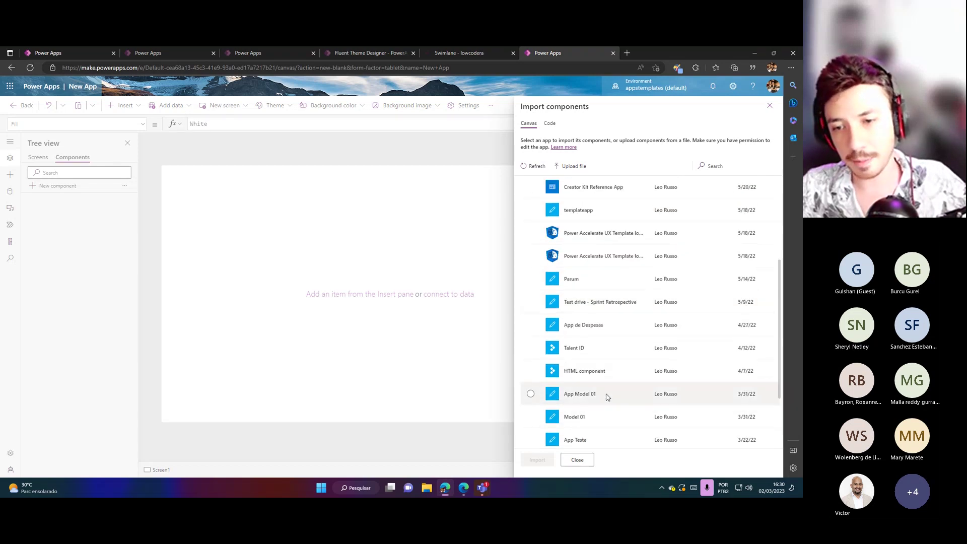
scroll(604, 395, "down", 1)
scroll(600, 352, "up", 6)
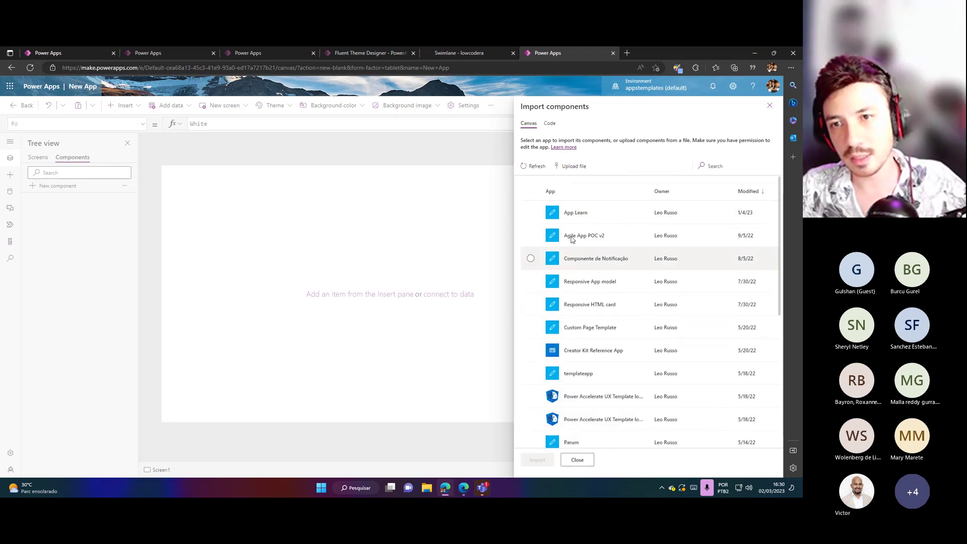
Import the components from the downloaded file Zero to Hero - 02 (1).msapp and dismiss the notification.
left_click(571, 166)
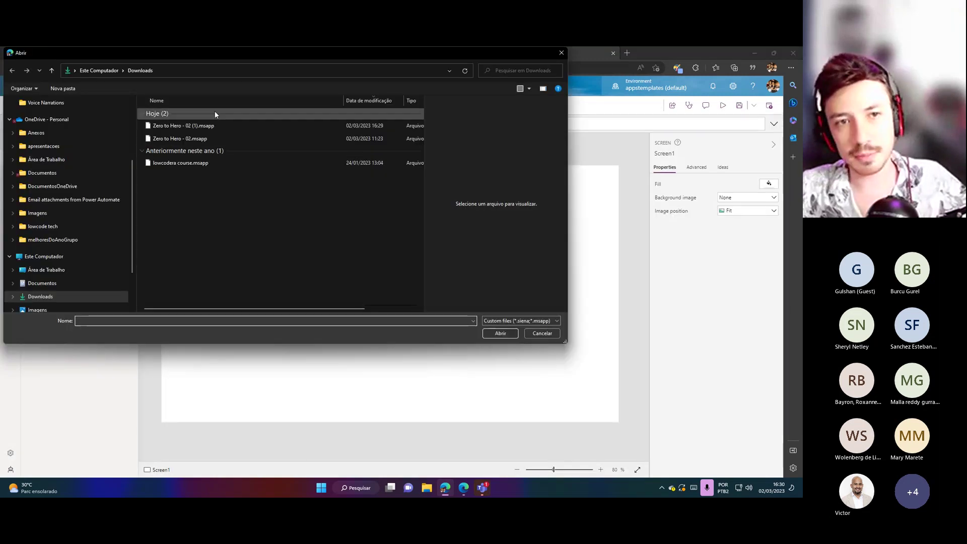
left_click(211, 126)
double_click(211, 126)
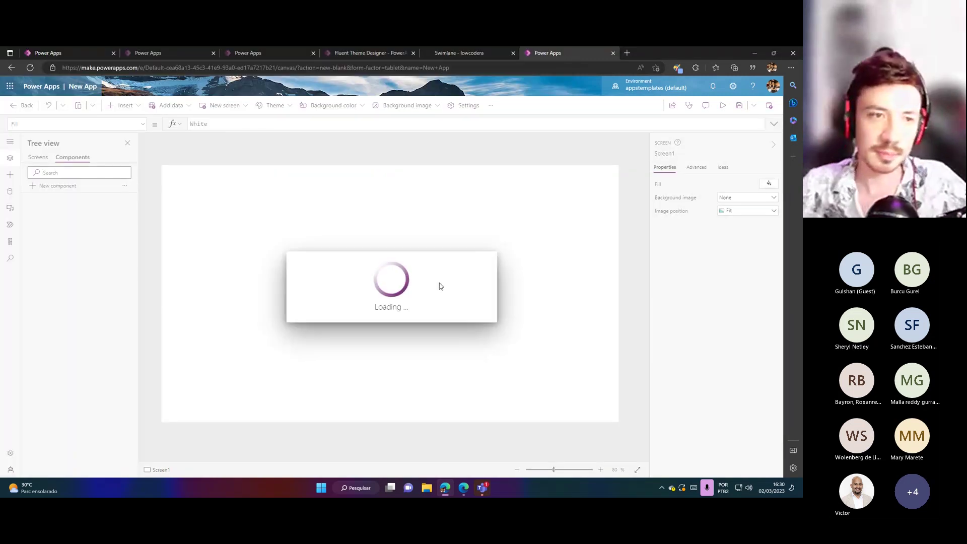
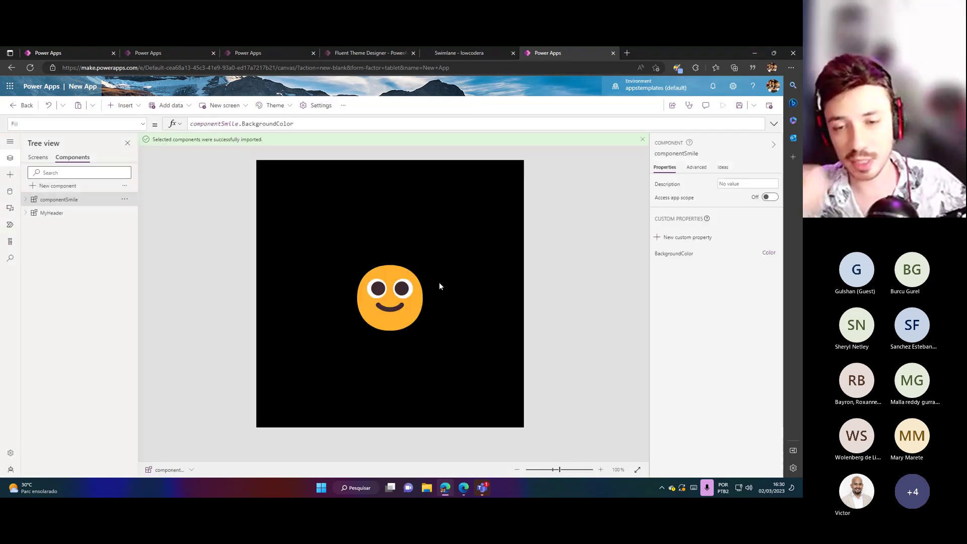
left_click(643, 139)
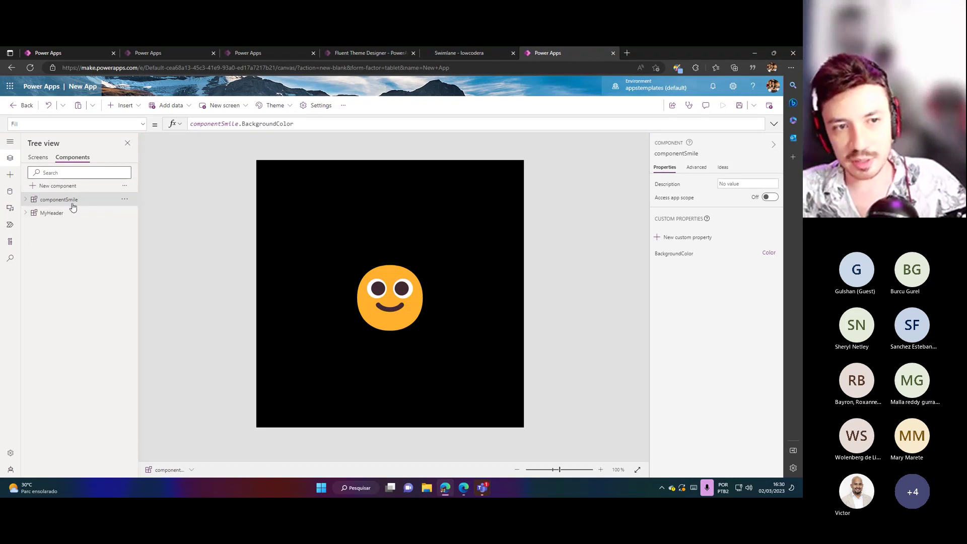
Insert the custom MyHeader component on Screen1 and check the custom properties of the inserted header.
left_click(45, 157)
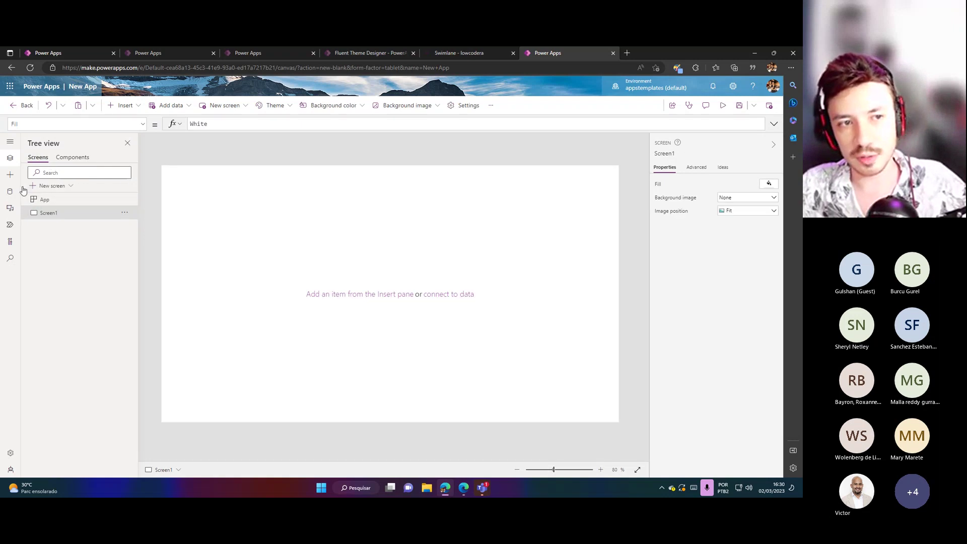
left_click(10, 174)
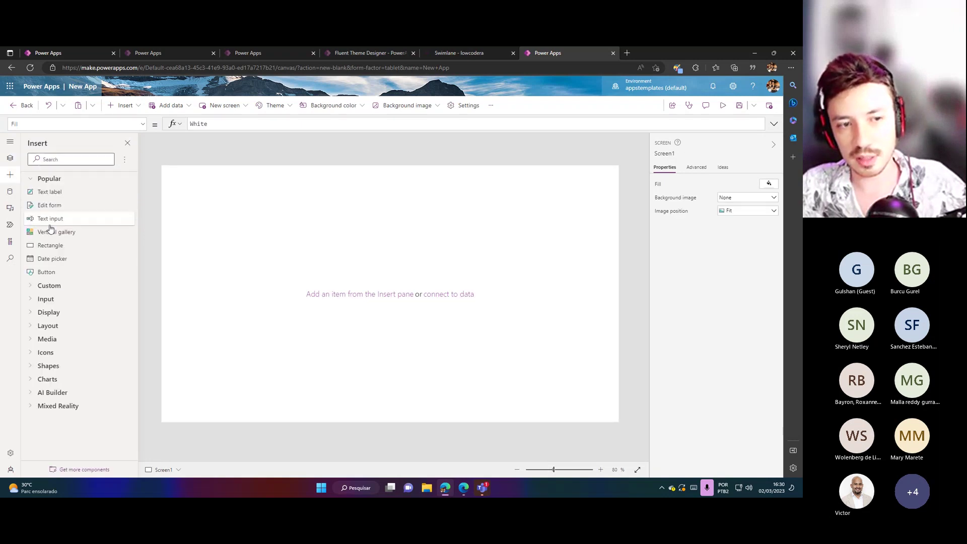
left_click(67, 286)
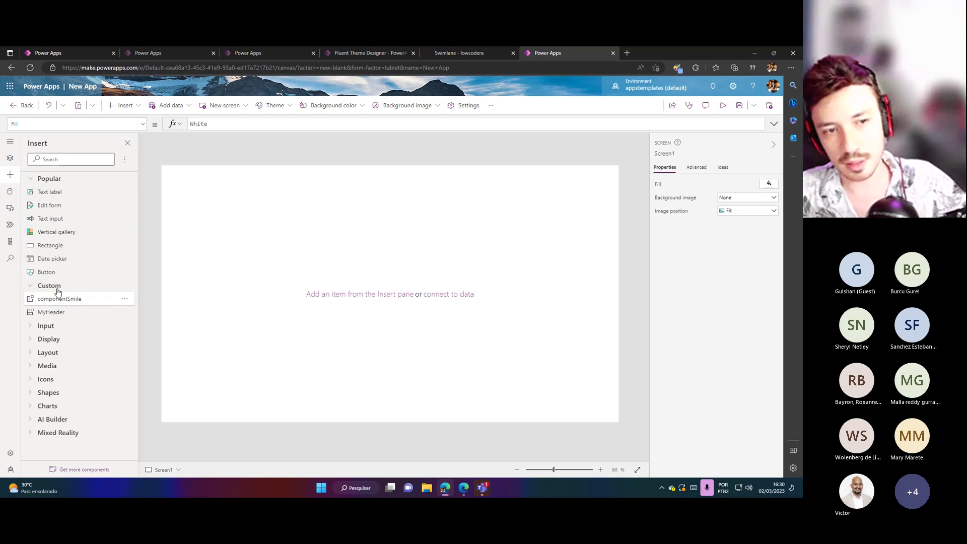
left_click(60, 315)
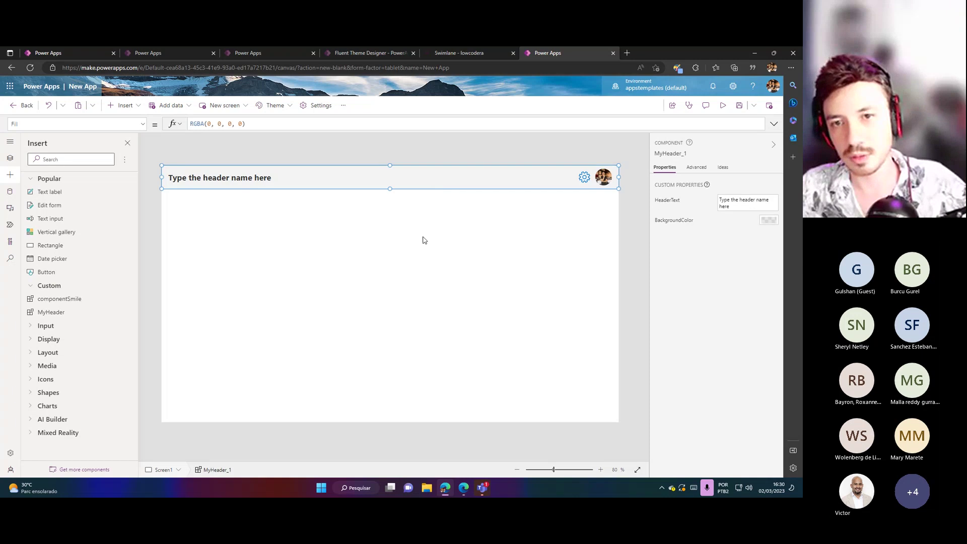
left_click(423, 237)
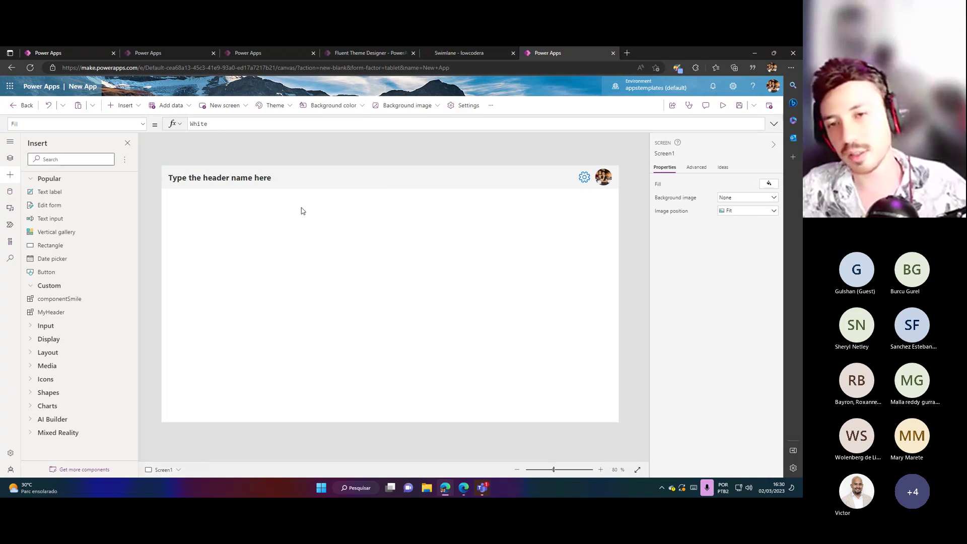
left_click(321, 184)
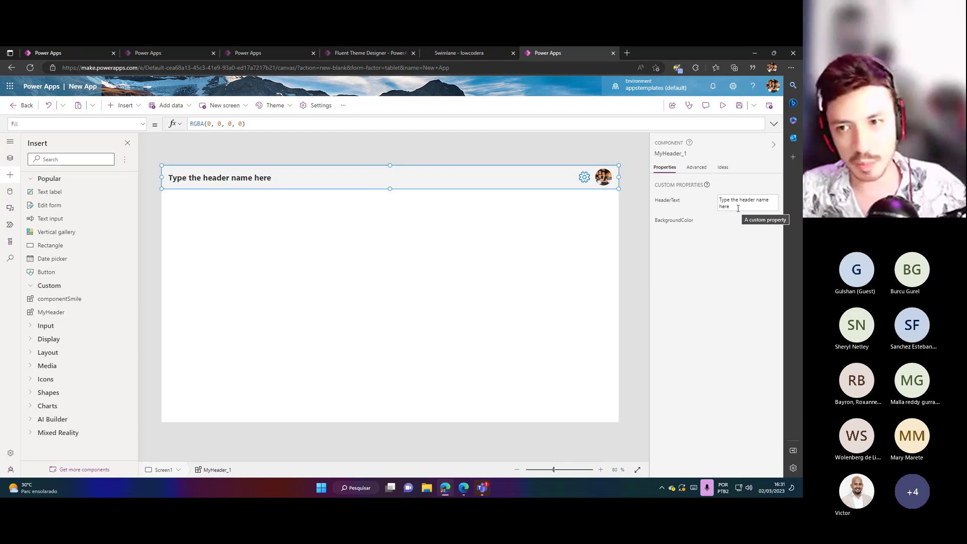
left_click(267, 277)
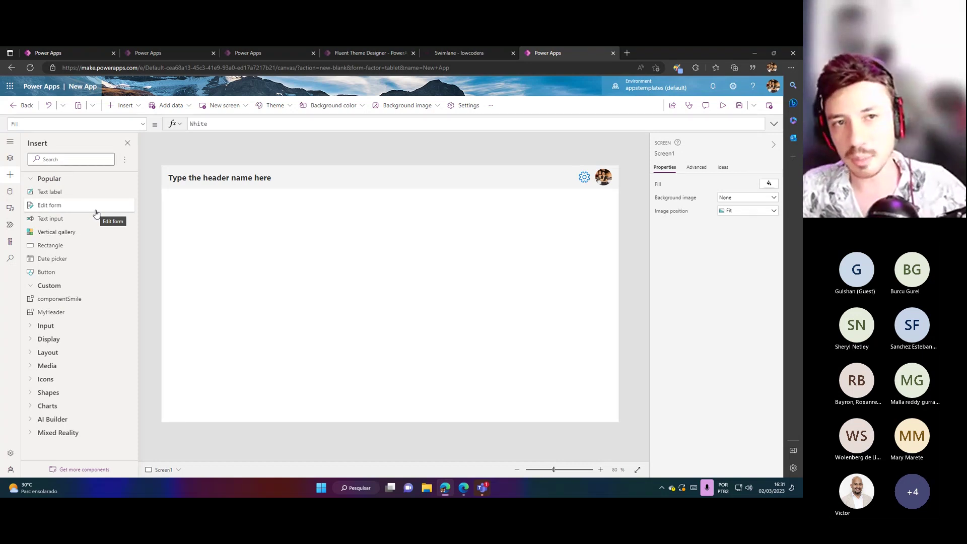
Open make.powerapps.com in a new browser tab and show the component libraries.
left_click(266, 53)
left_click(574, 54)
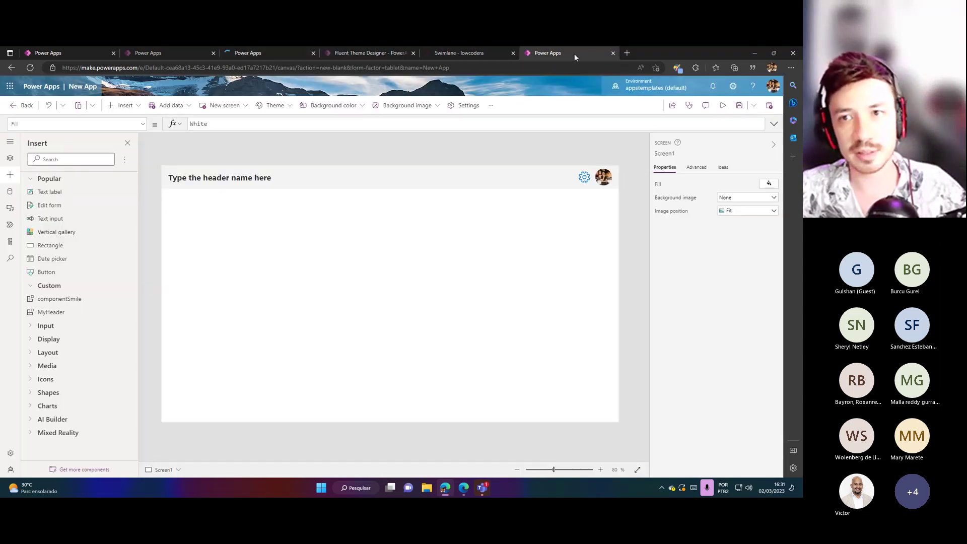
left_click(628, 53)
type("make.powerapps.com")
key("Return")
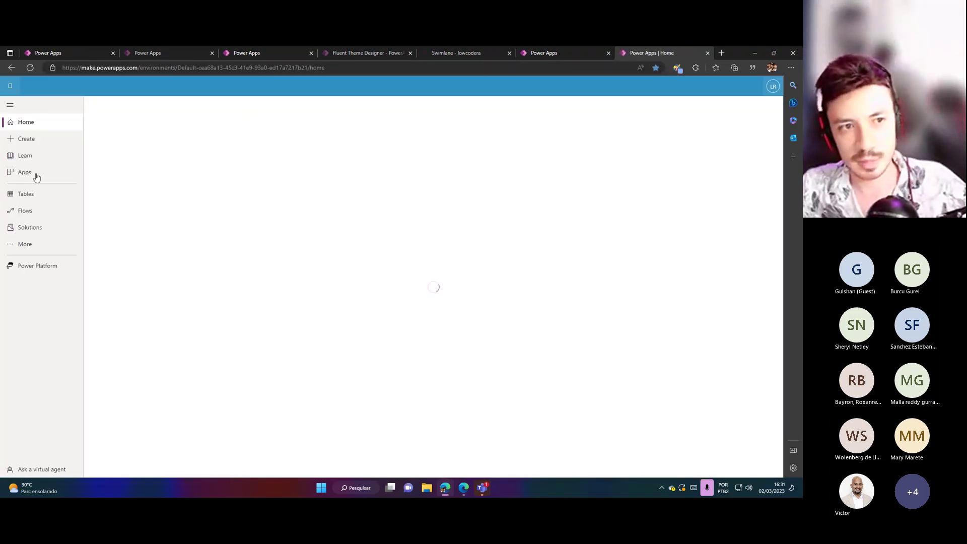
left_click(34, 175)
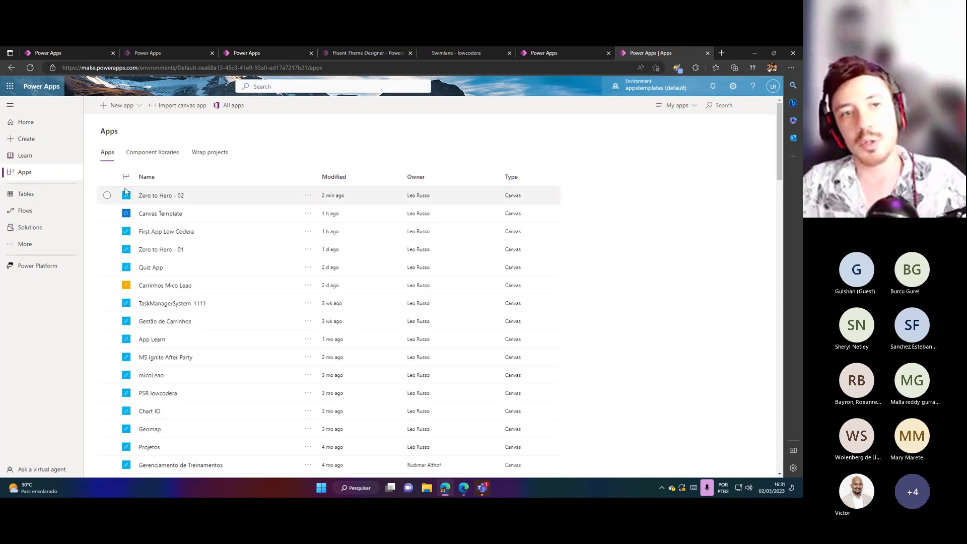
left_click(142, 159)
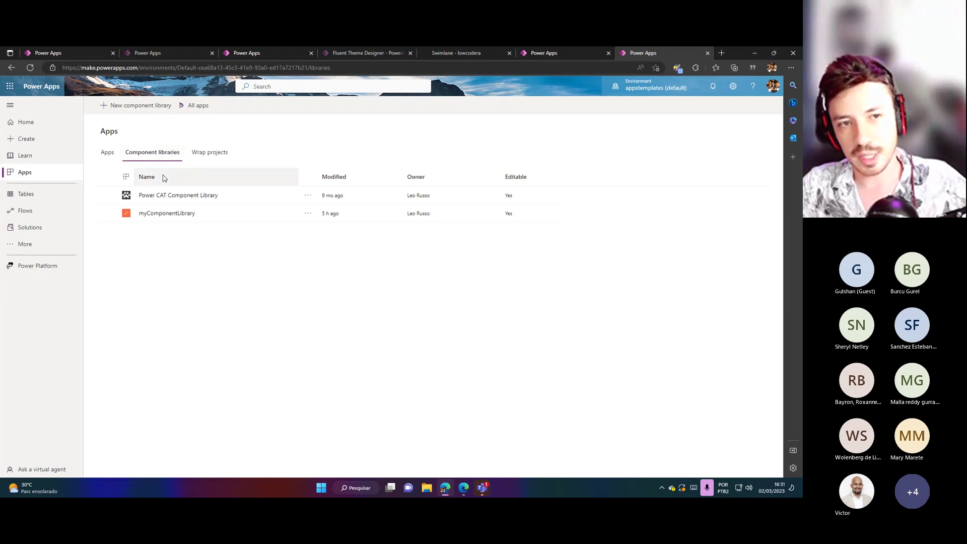
Create a component library named MyNewComponentLibrary.
left_click(155, 108)
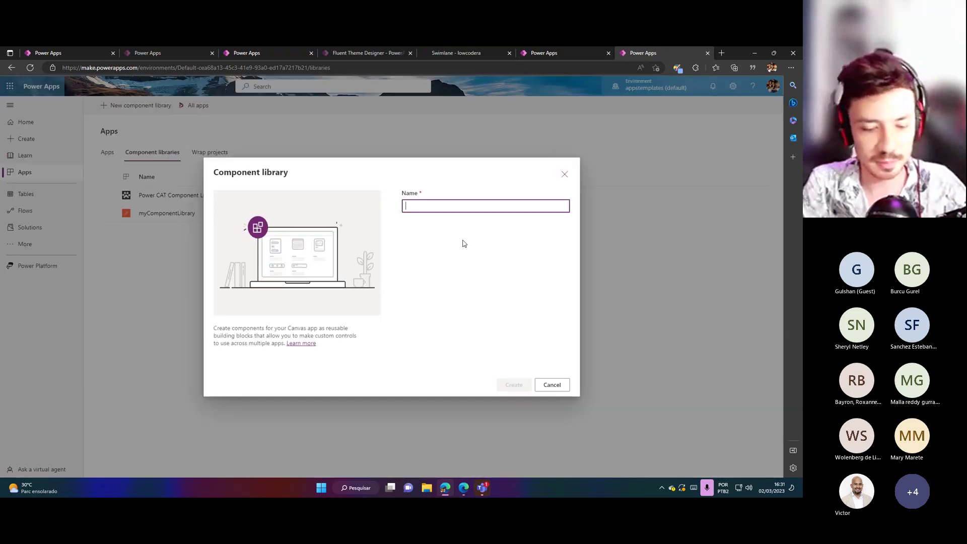
type("MyNewComponentLibrary")
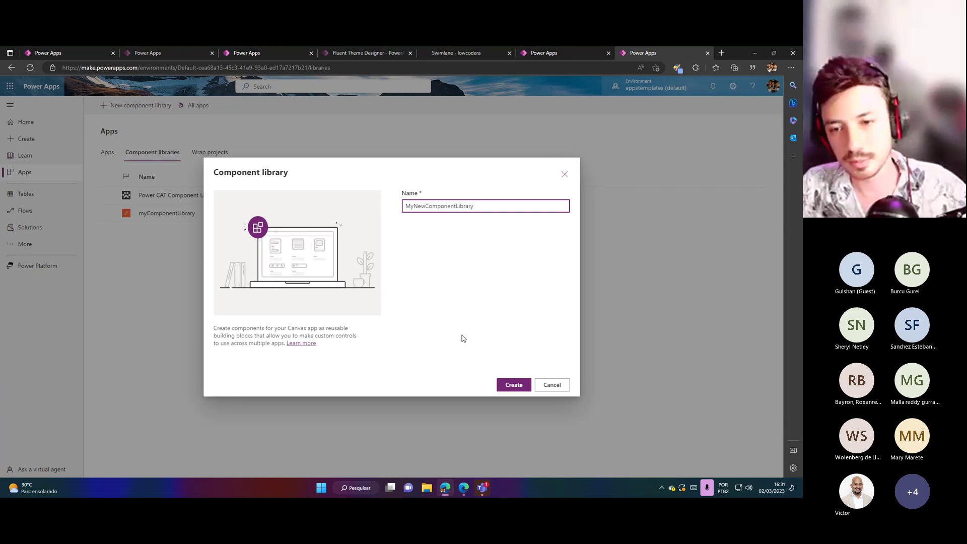
left_click(514, 388)
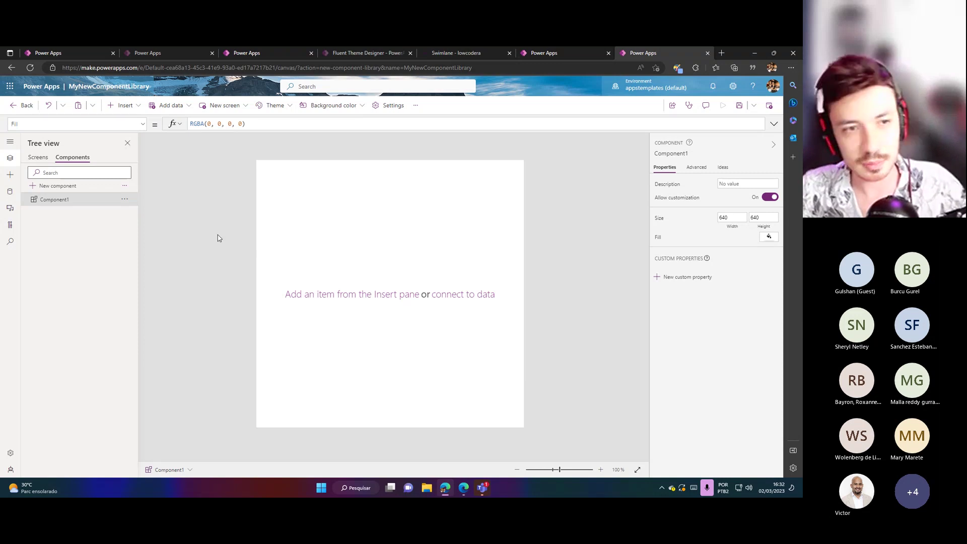
Import the components from Zero to Hero - 02 (1).msapp into the new component library.
left_click(126, 188)
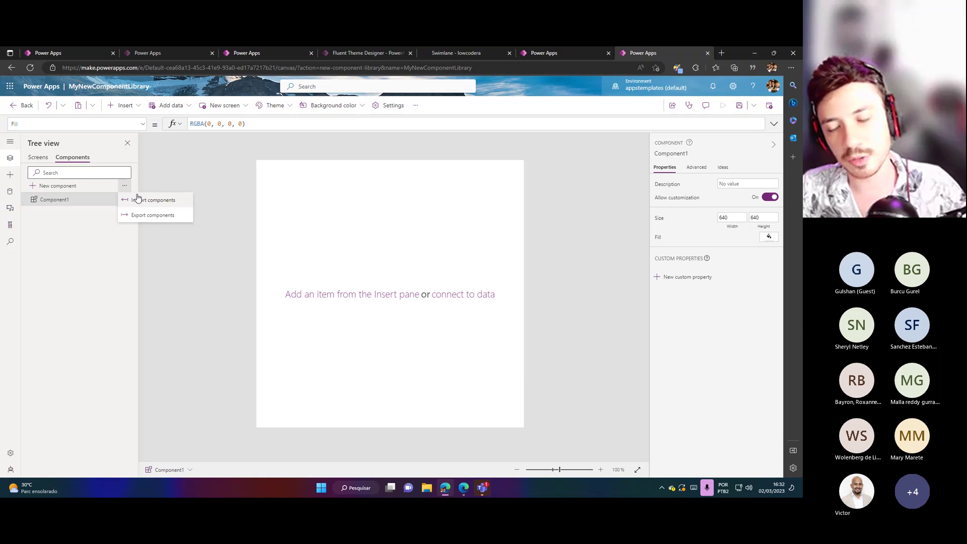
left_click(138, 199)
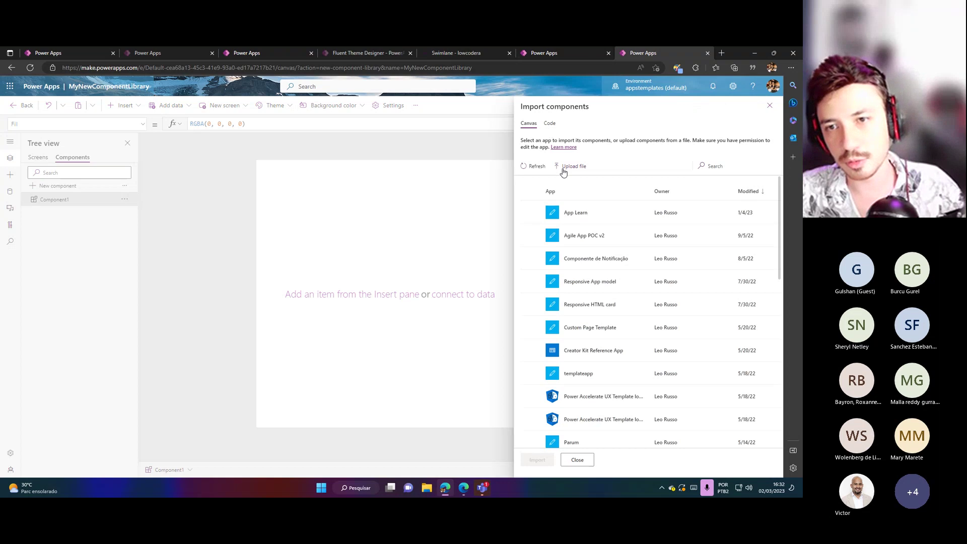
left_click(566, 169)
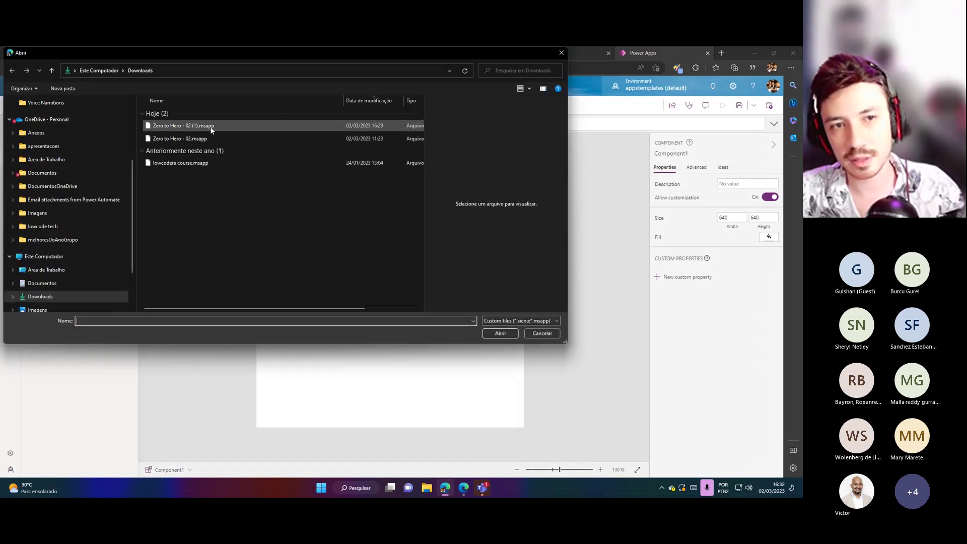
double_click(210, 126)
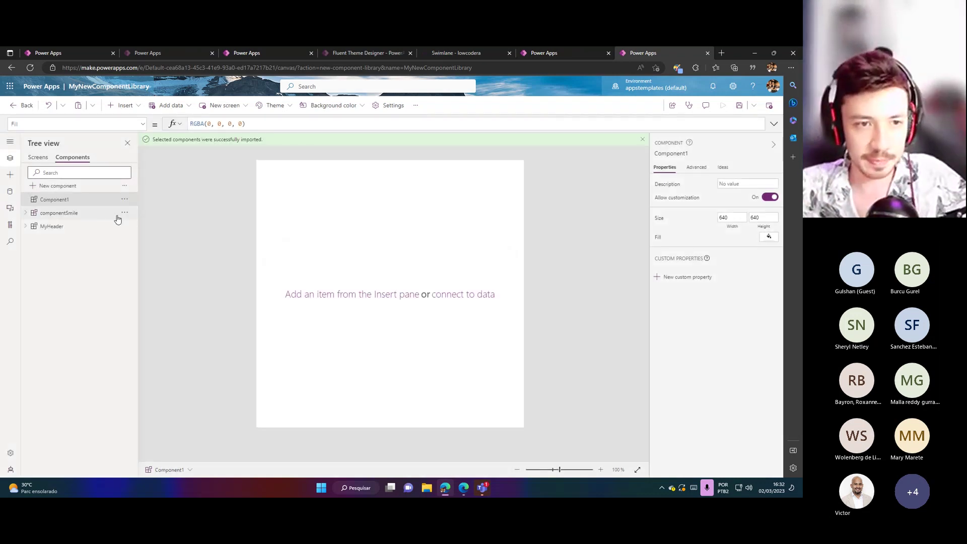
Delete the empty Component1 from the library and view the imported componentSmile and MyHeader components.
left_click(124, 200)
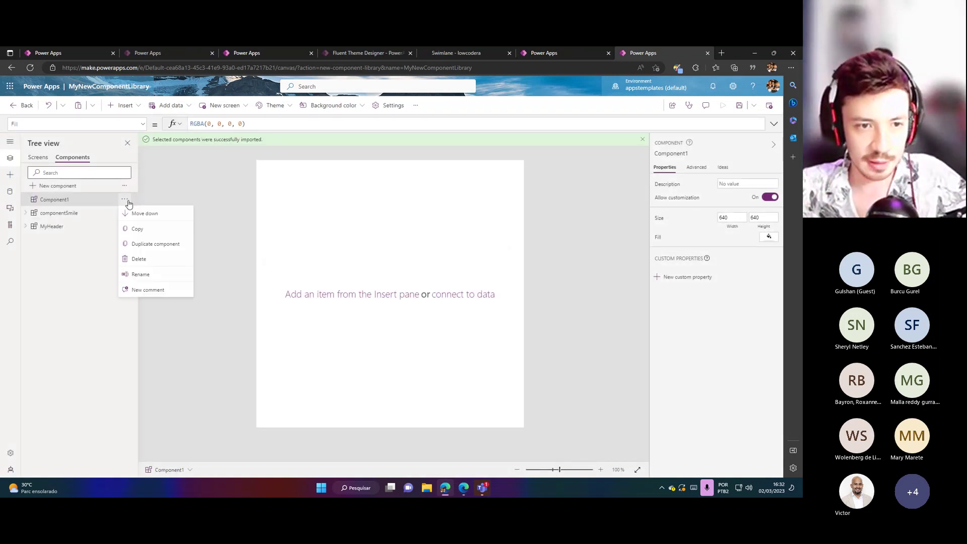
left_click(151, 260)
left_click(59, 215)
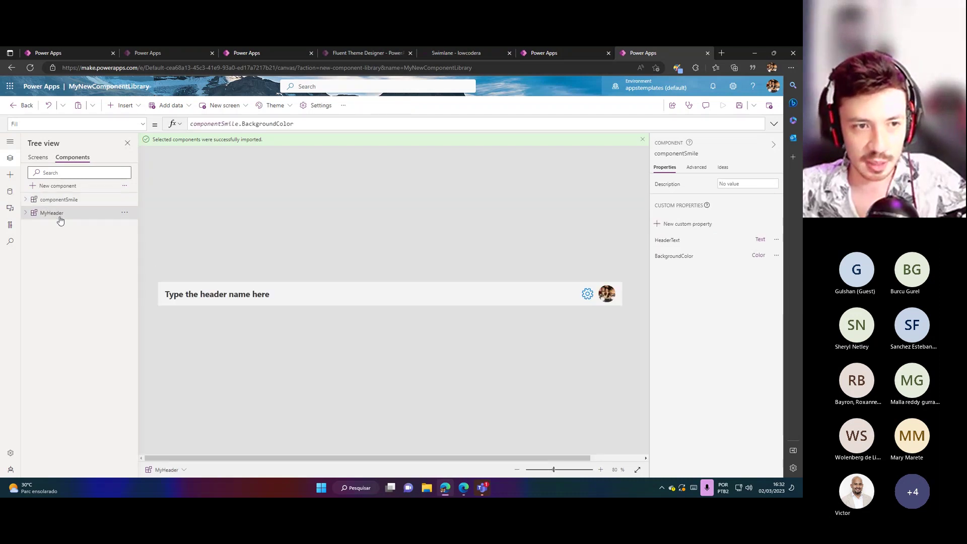
left_click(68, 201)
left_click(74, 214)
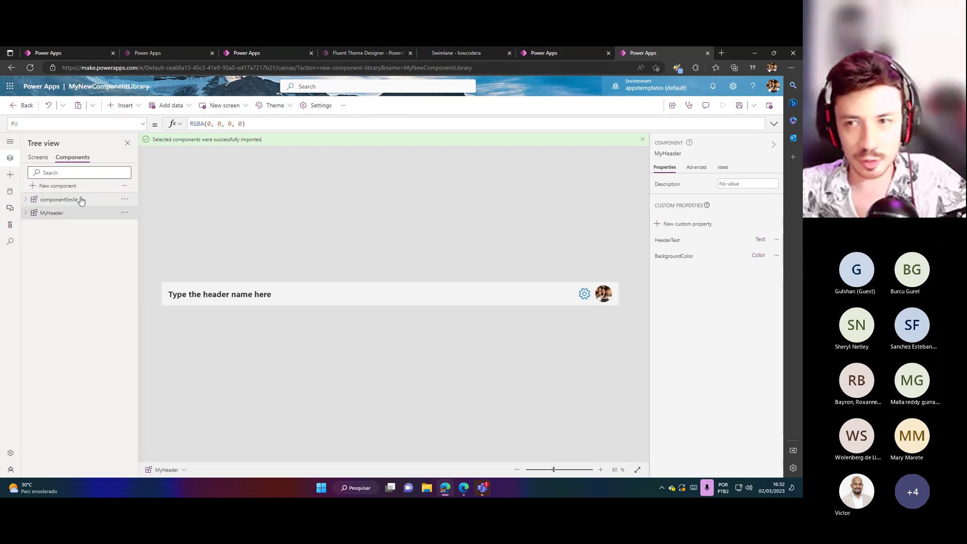
Save and publish the MyNewComponentLibrary component library, and check its details page for sharing.
left_click(78, 199)
left_click(738, 106)
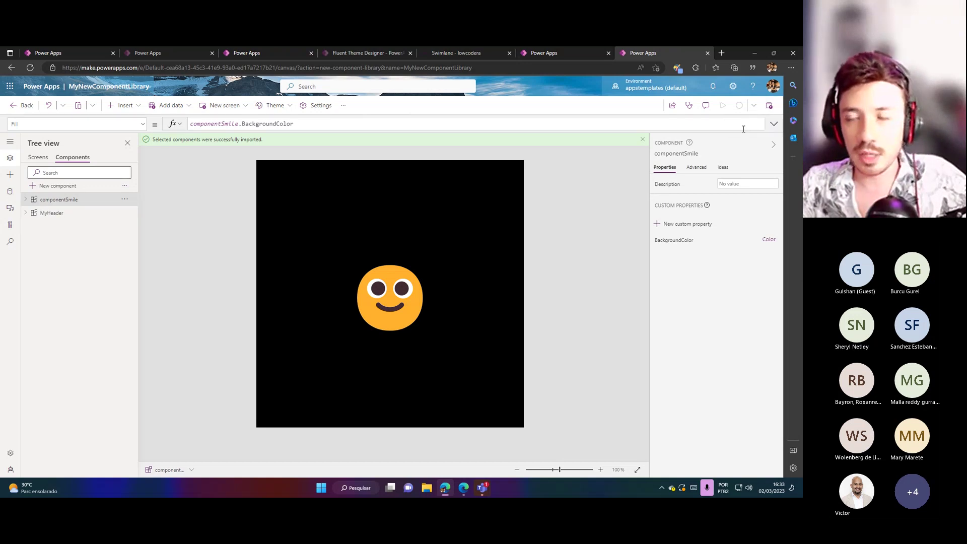
left_click(641, 141)
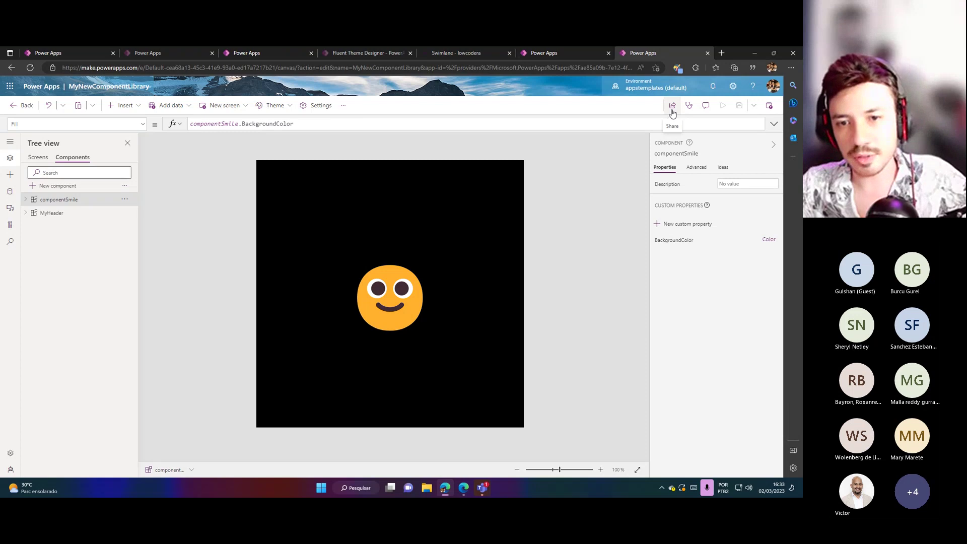
left_click(769, 105)
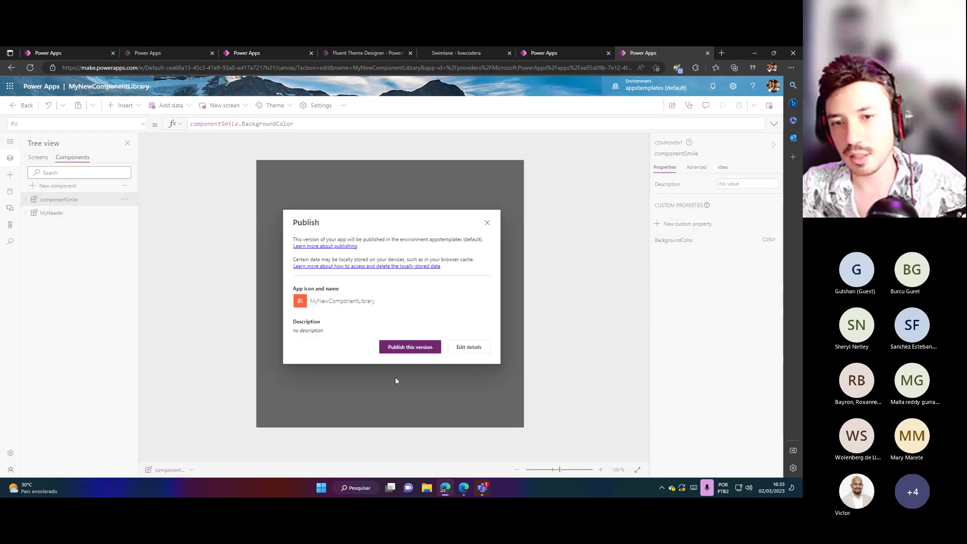
left_click(410, 347)
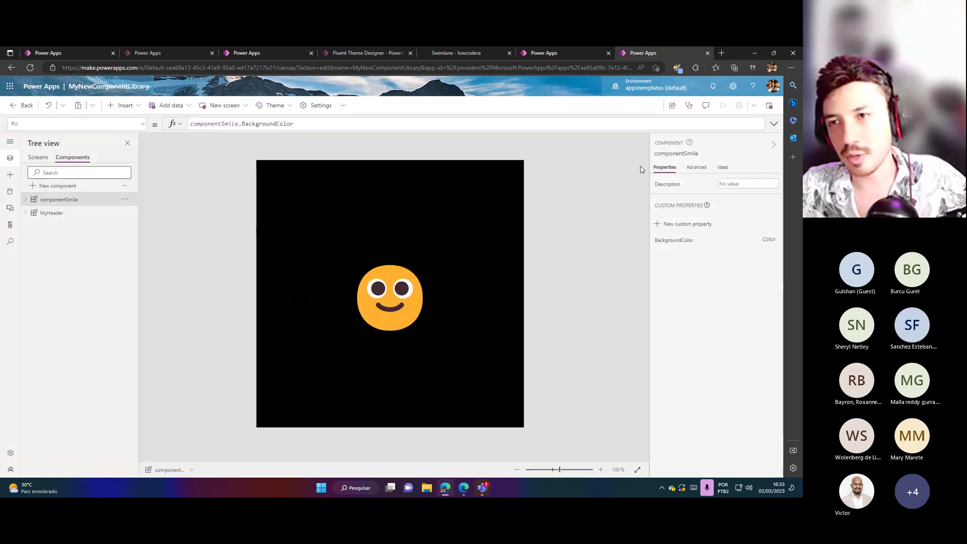
left_click(673, 107)
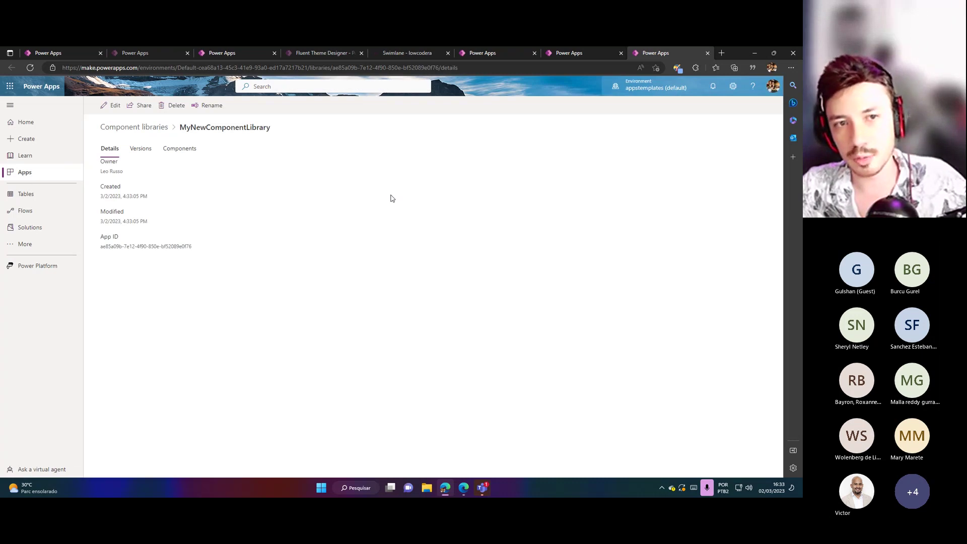
left_click(706, 53)
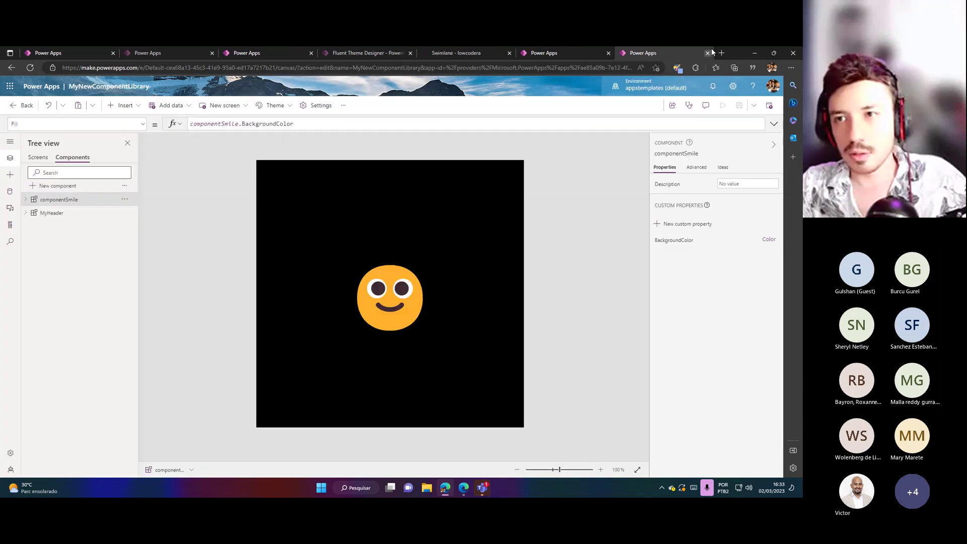
Open the Power Apps maker portal in a new browser tab and show the list of apps.
left_click(718, 55)
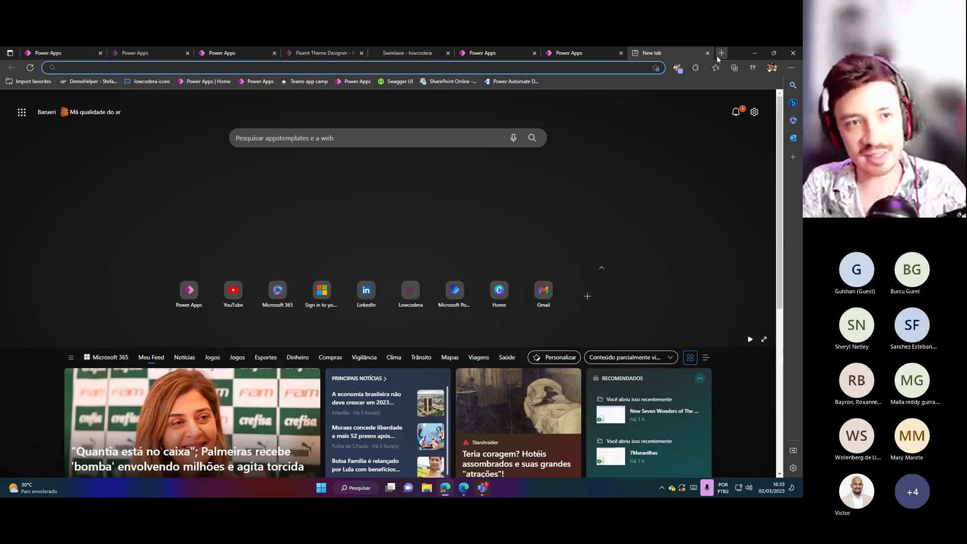
type("make")
key("Return")
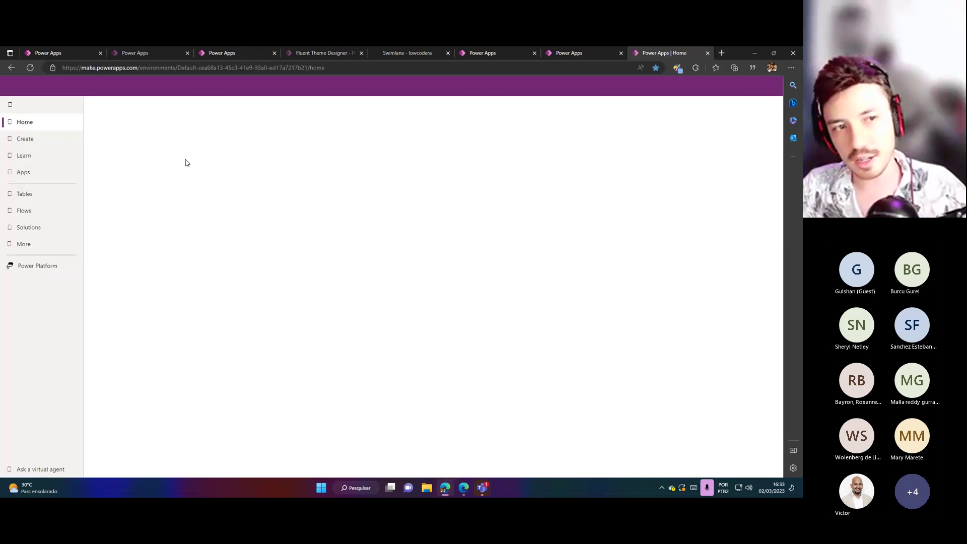
left_click(43, 174)
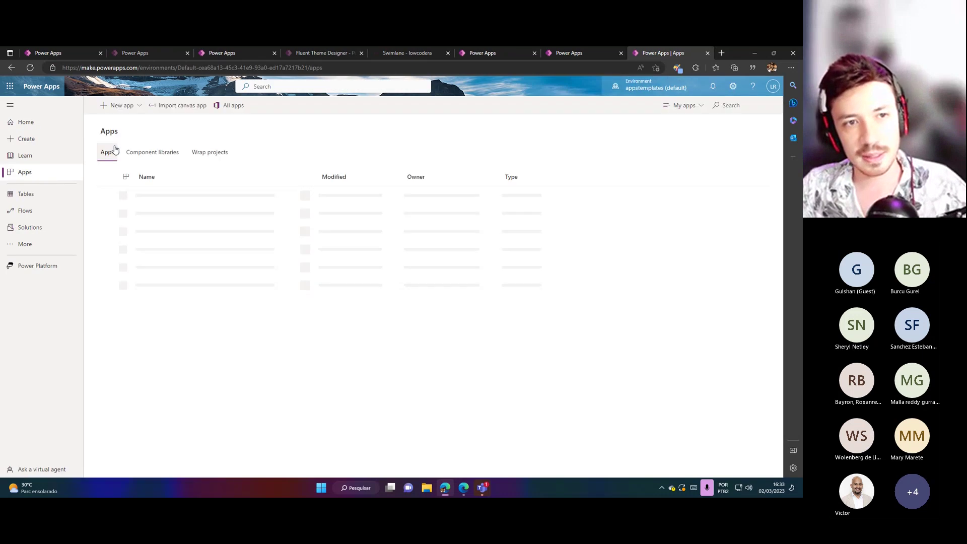
Create a blank canvas app named "New App 02" in Tablet format.
left_click(120, 105)
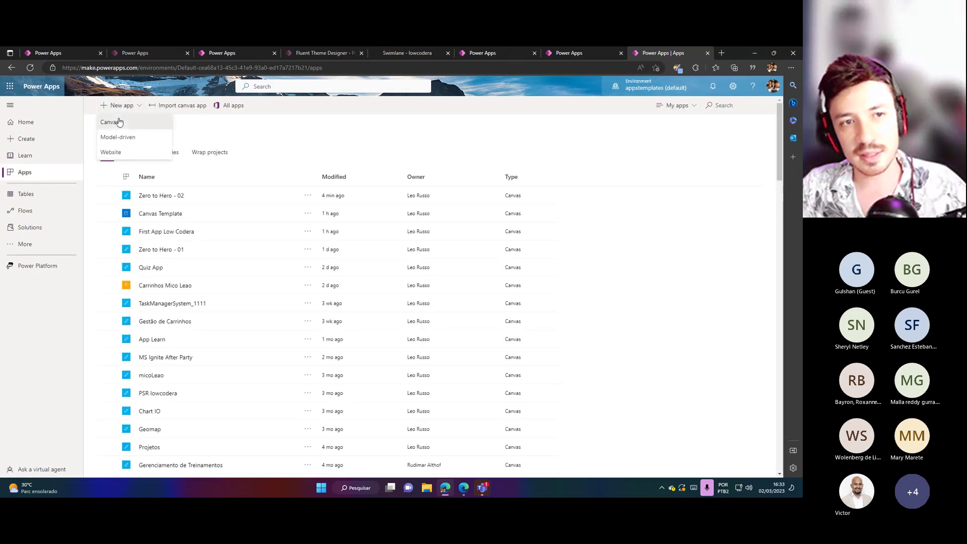
left_click(109, 121)
type("Ne")
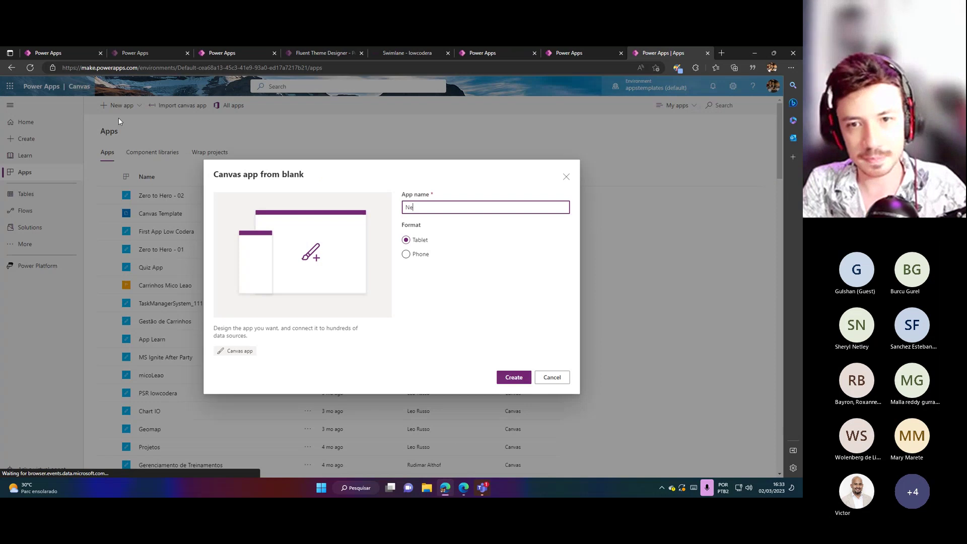
type("w App 02")
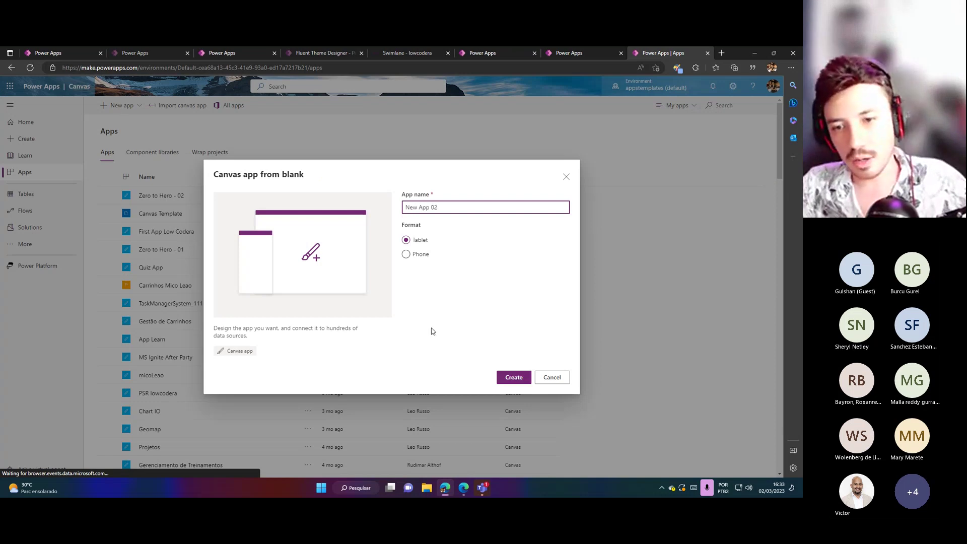
left_click(513, 376)
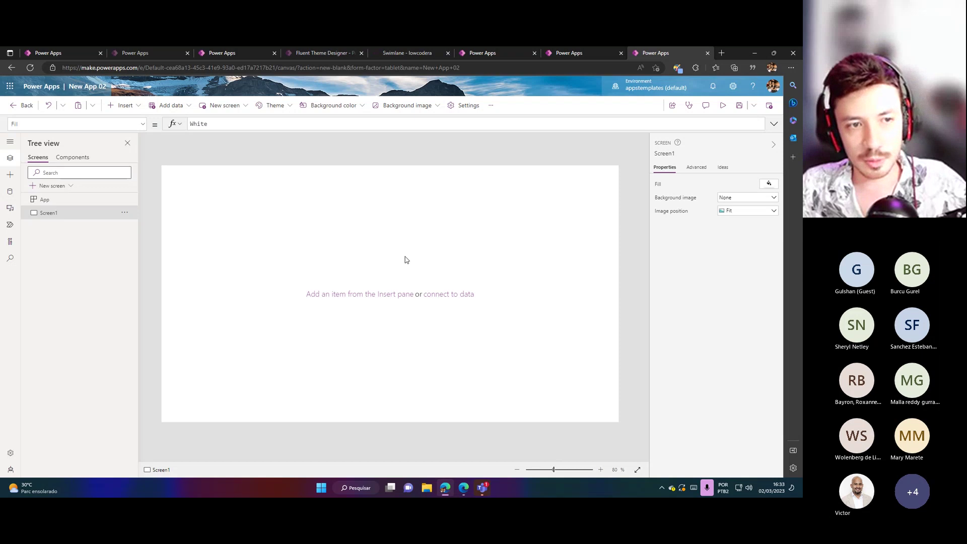
Open the list of importable components, refresh it, and examine the components in Power CAT Component Library and myComponentLibrary.
left_click(10, 178)
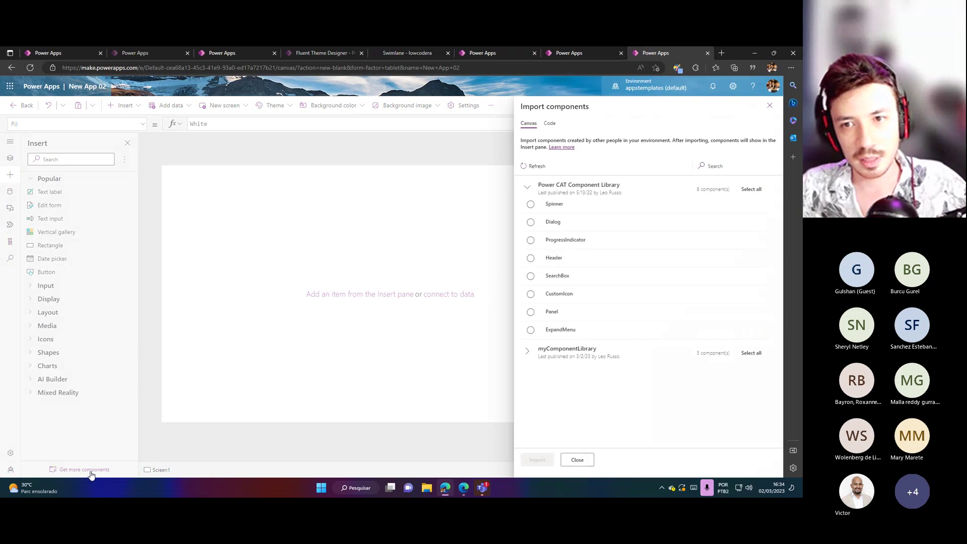
left_click(529, 187)
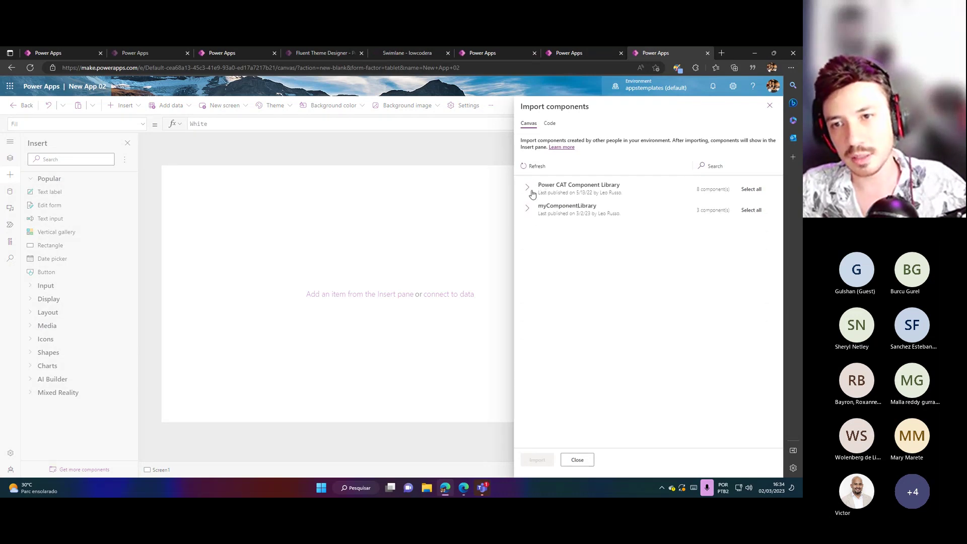
left_click(528, 188)
left_click(529, 188)
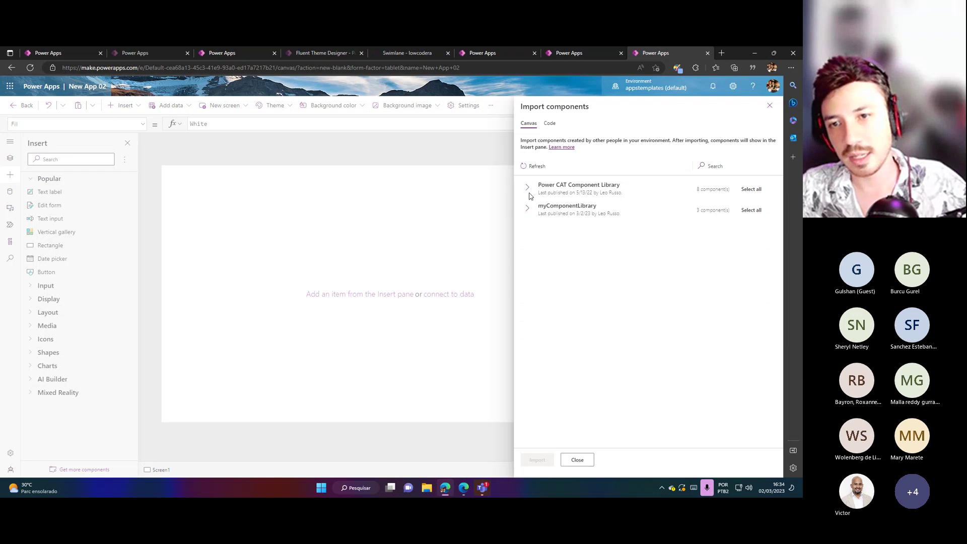
left_click(528, 189)
left_click(528, 189)
left_click(529, 189)
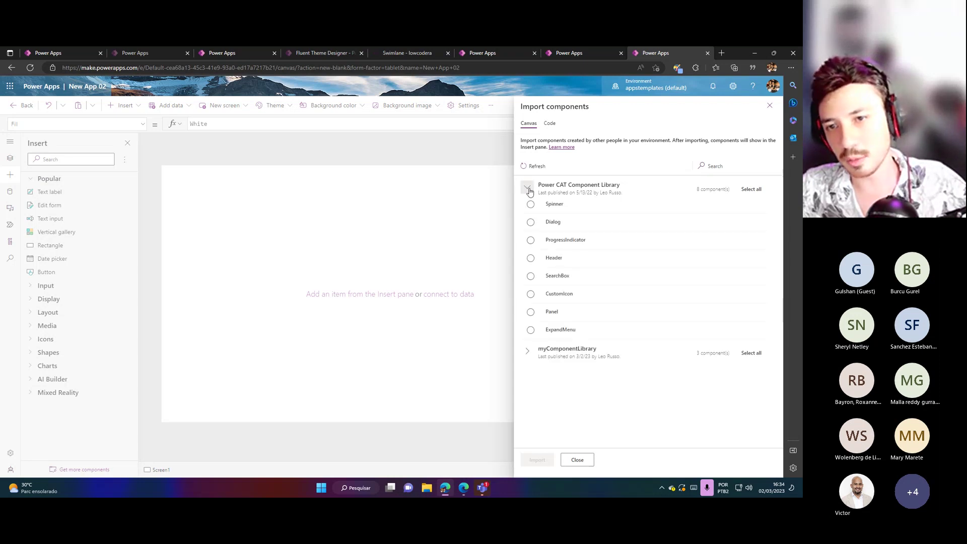
left_click(529, 190)
left_click(529, 189)
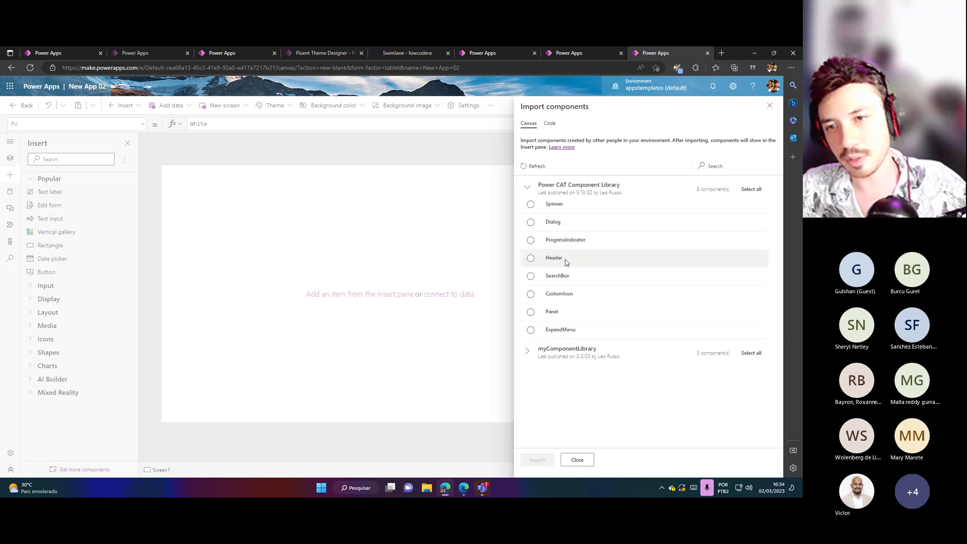
left_click(528, 189)
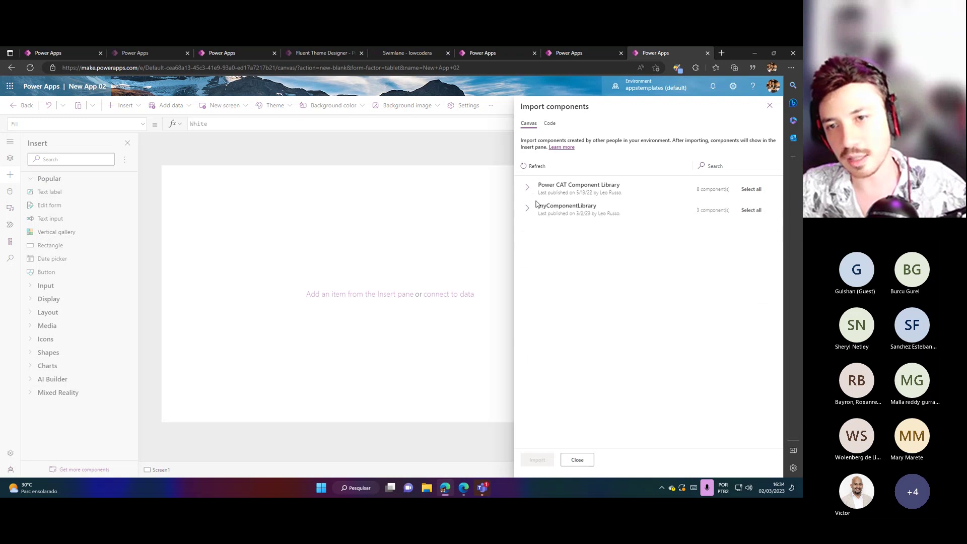
left_click(532, 169)
left_click(528, 188)
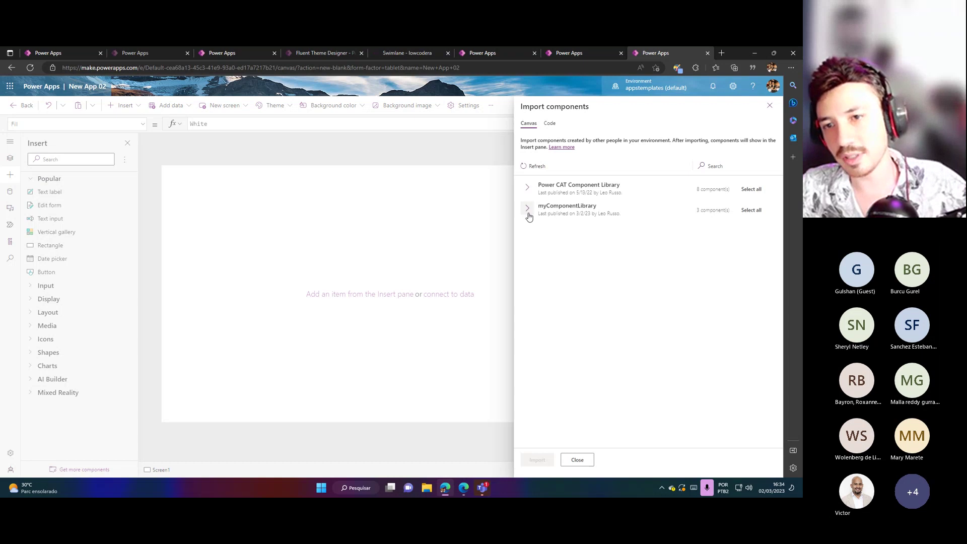
left_click(528, 211)
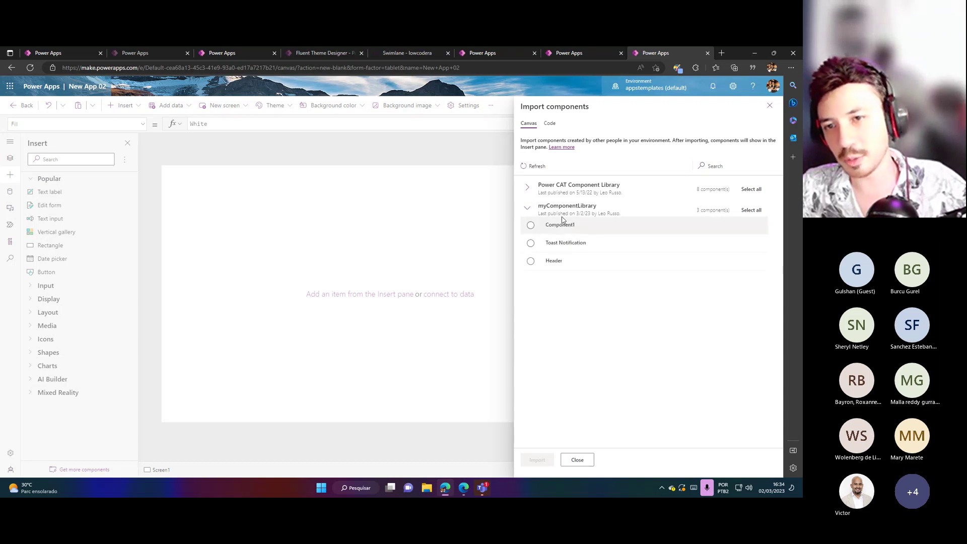
left_click(528, 209)
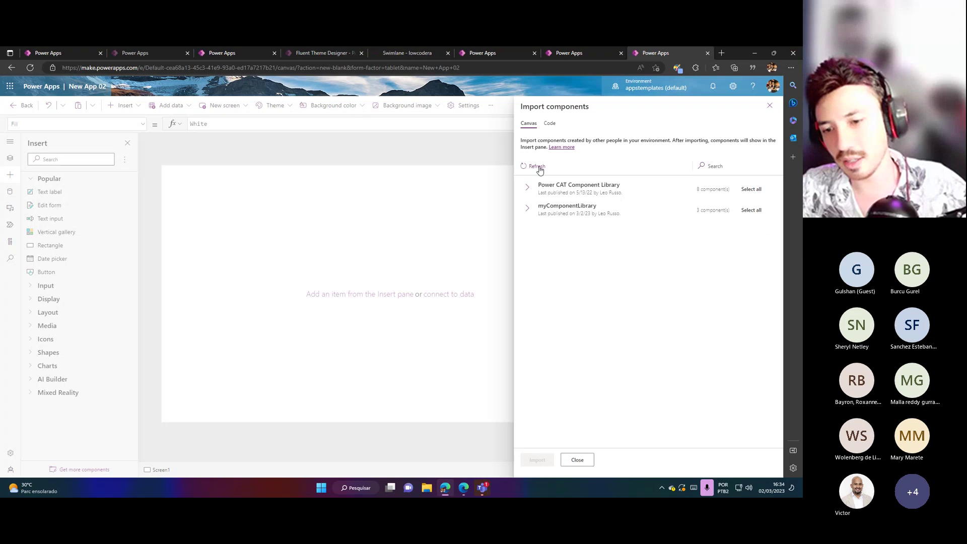
left_click(533, 182)
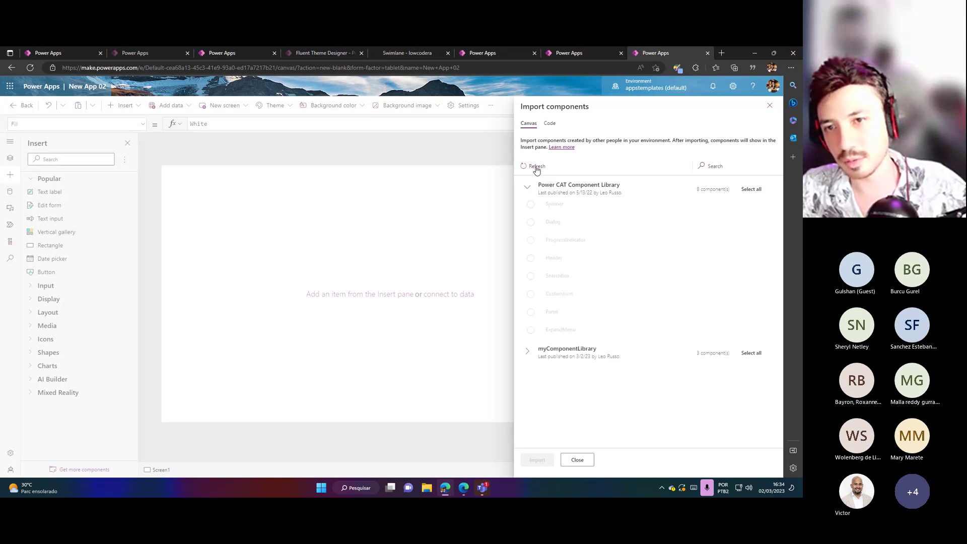
left_click(529, 187)
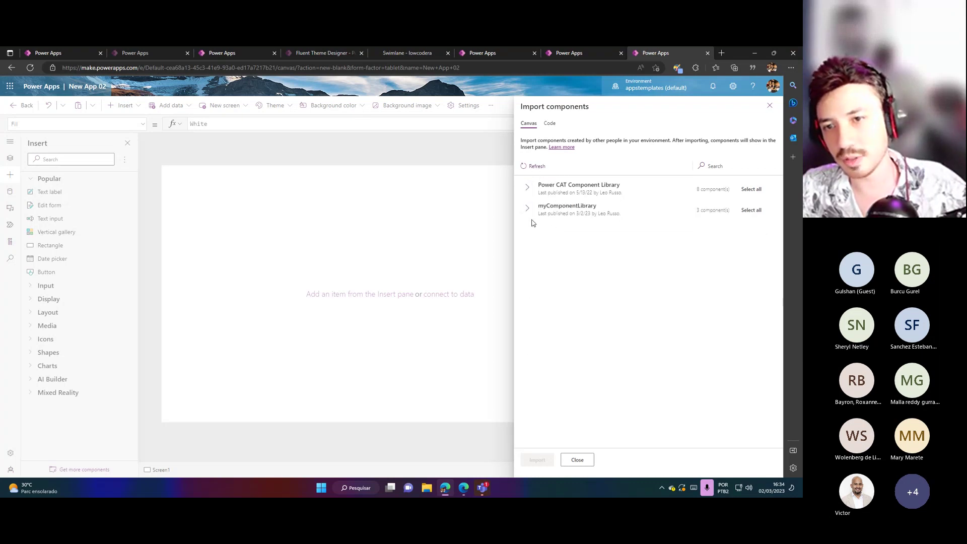
Import the Header component from myComponentLibrary into the app.
left_click(528, 210)
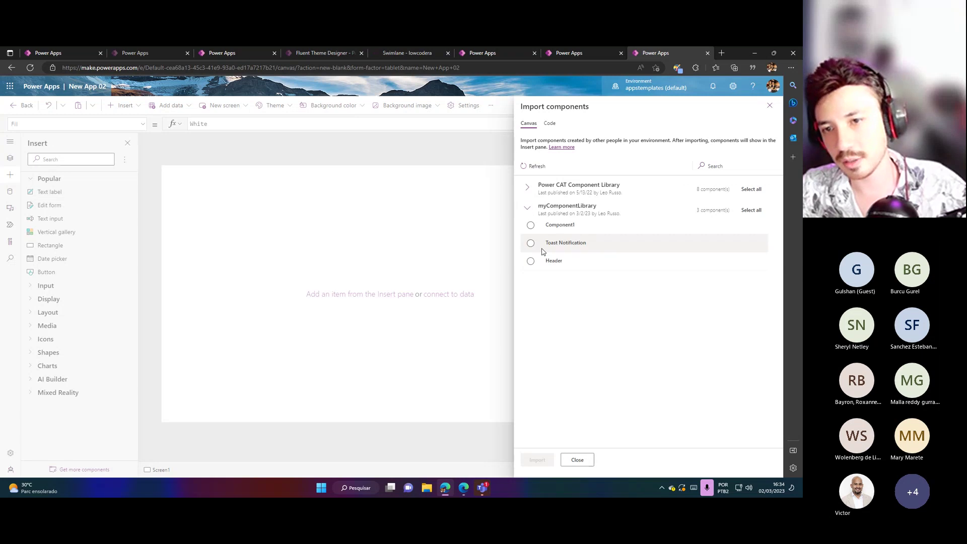
left_click(550, 269)
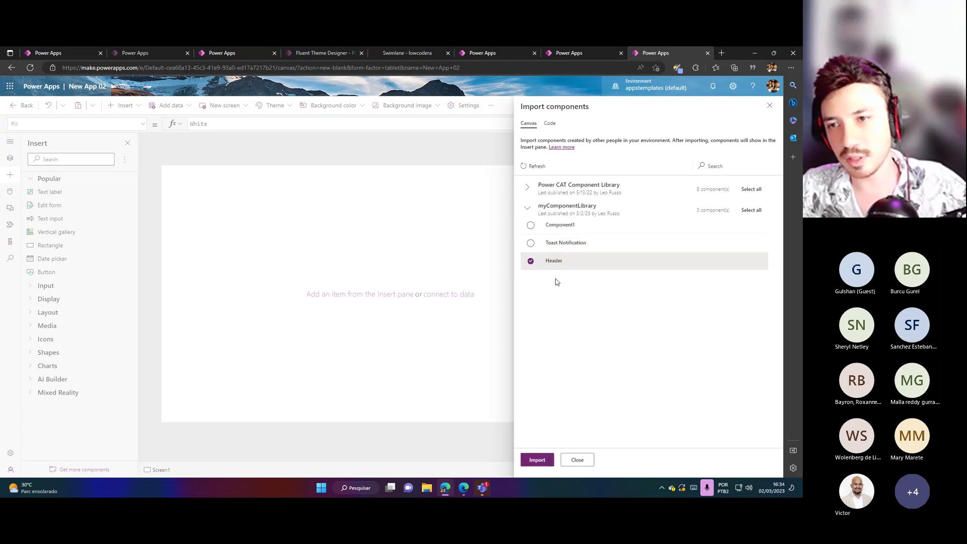
left_click(536, 459)
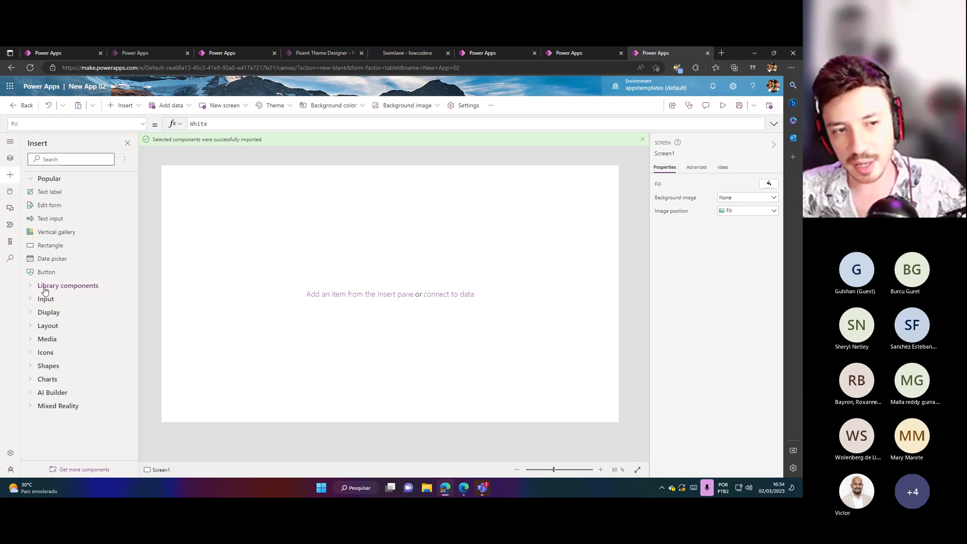
Insert the imported Header library component on Screen1 and select it.
left_click(61, 286)
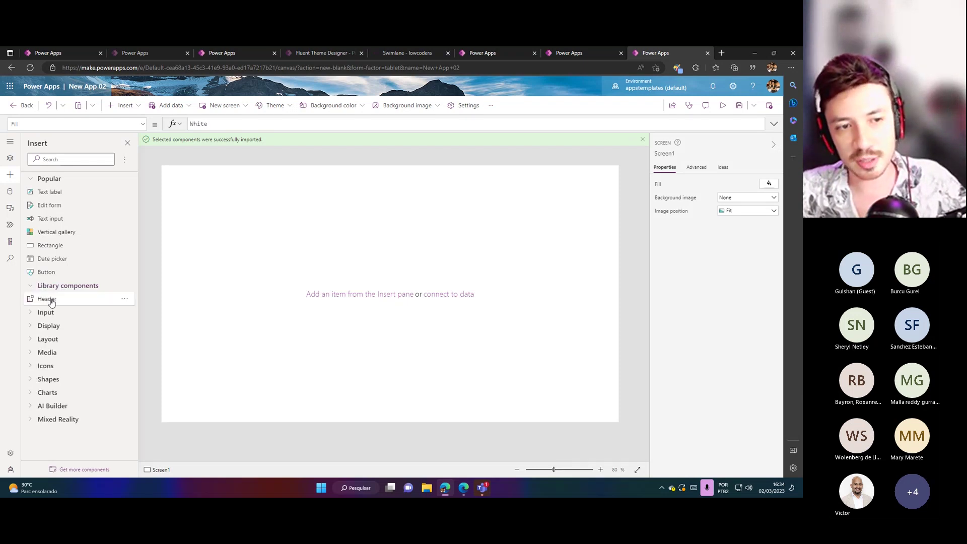
left_click(47, 299)
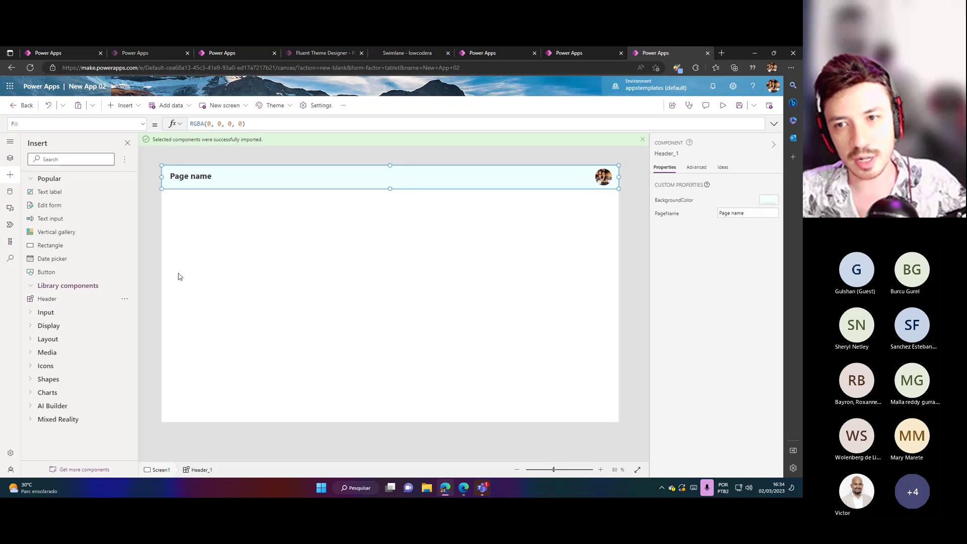
left_click(294, 179)
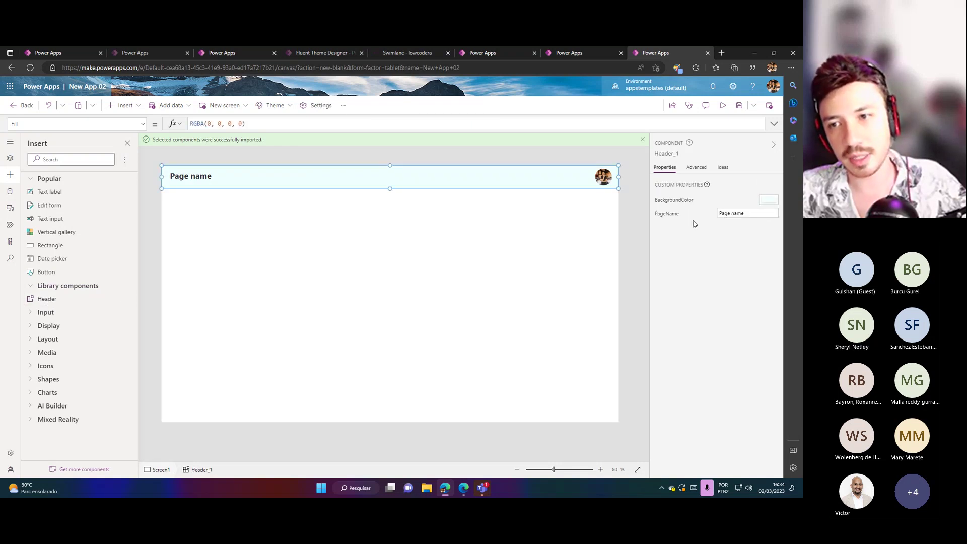
Set the header component's BackgroundColor property to a light green theme color.
left_click(768, 200)
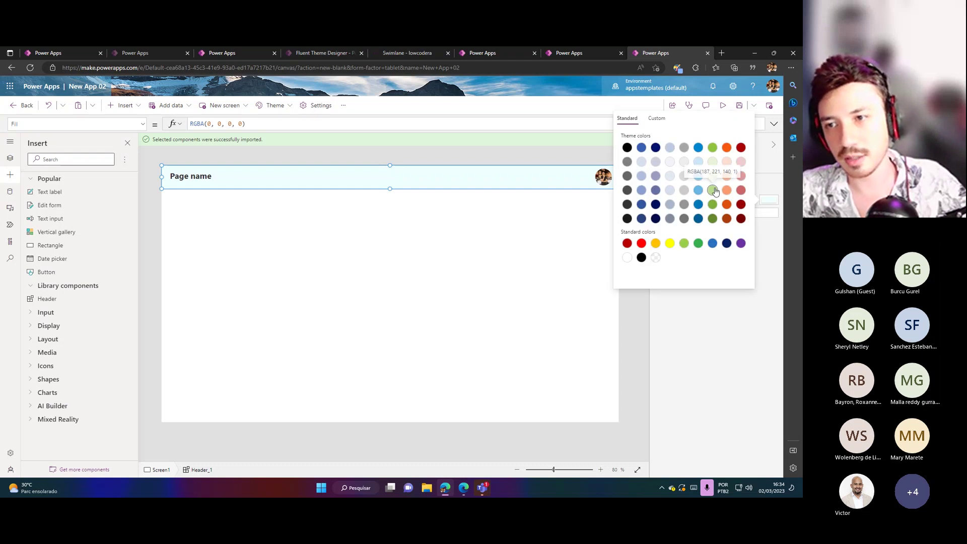
left_click(712, 190)
left_click(728, 318)
Set the header component's PageName property to "Header name".
left_click(746, 214)
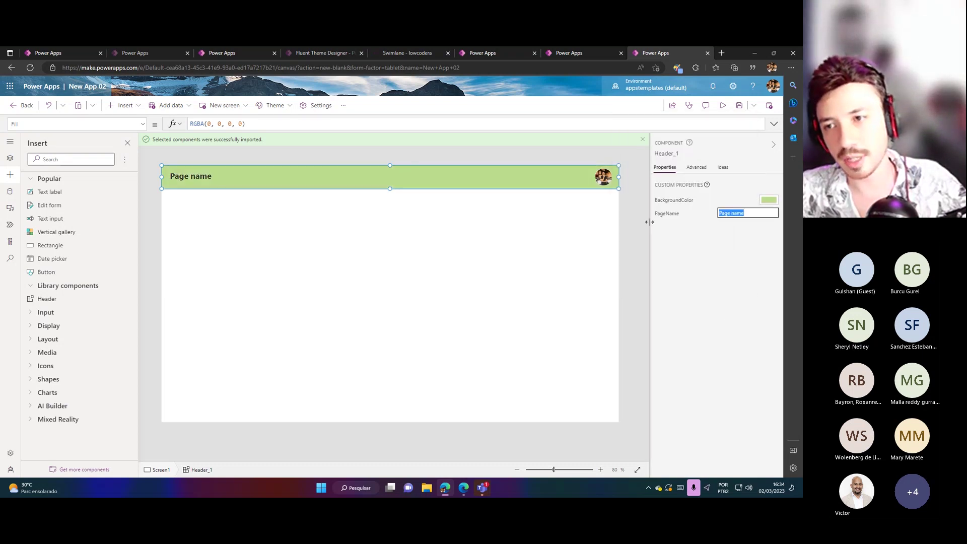
type("H")
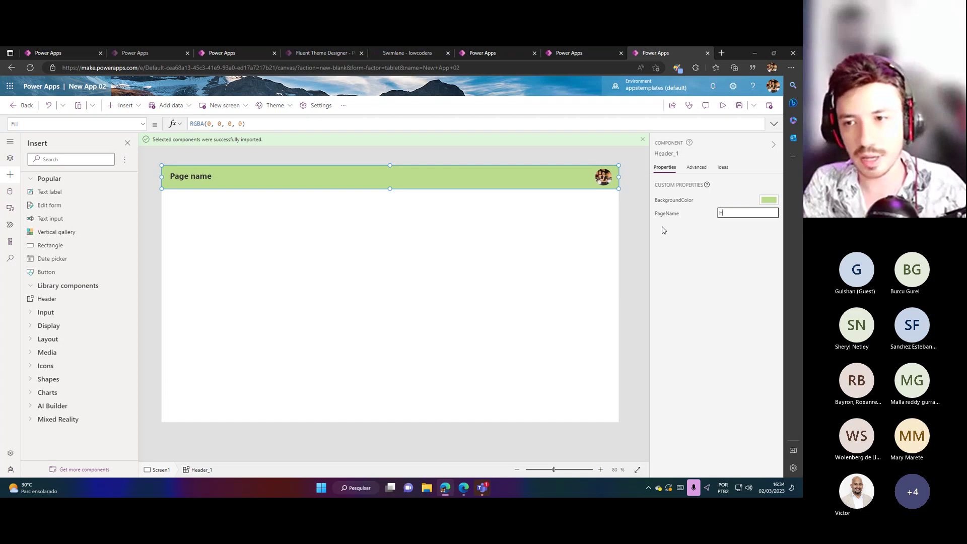
type("eader name")
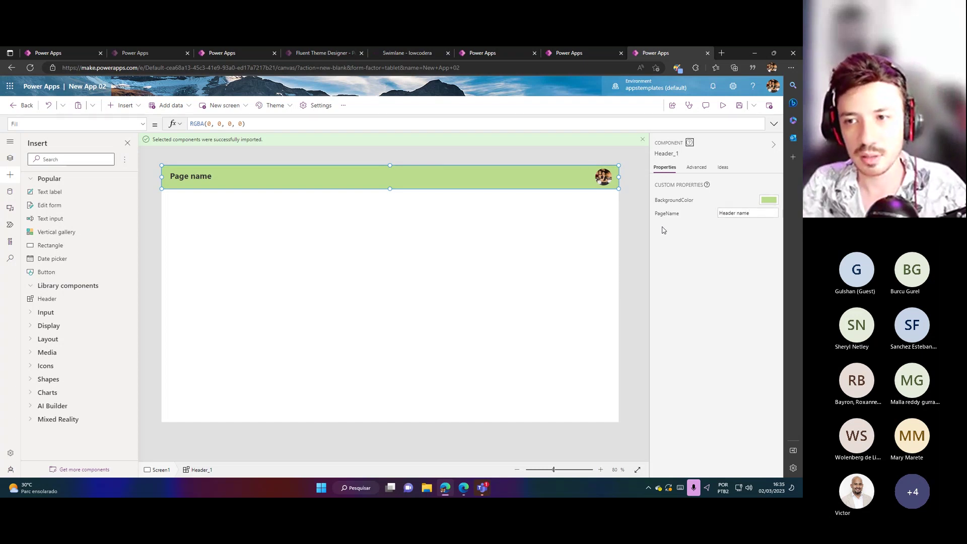
left_click(510, 285)
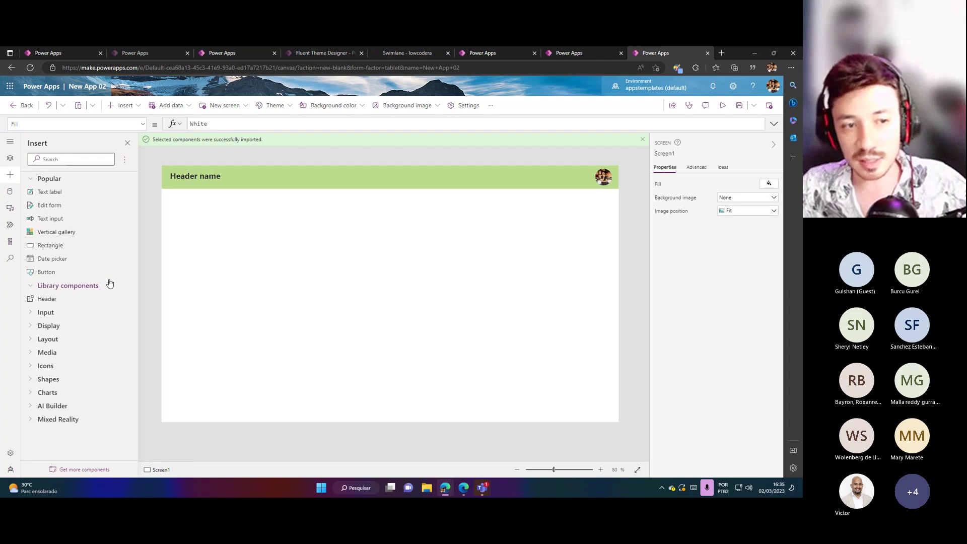
Create a local editable copy of the library Header component used on Screen1, and return to the app's screens.
left_click(12, 159)
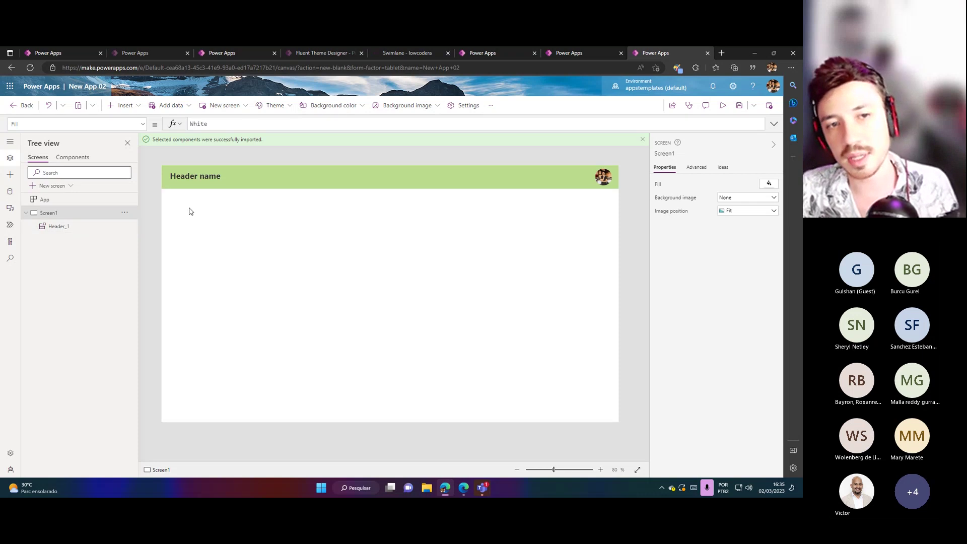
left_click(218, 186)
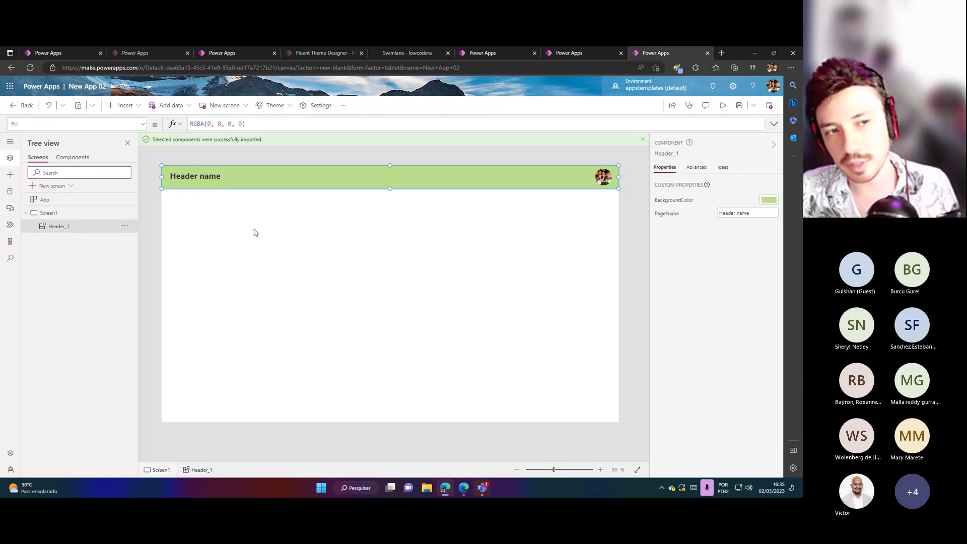
left_click(72, 158)
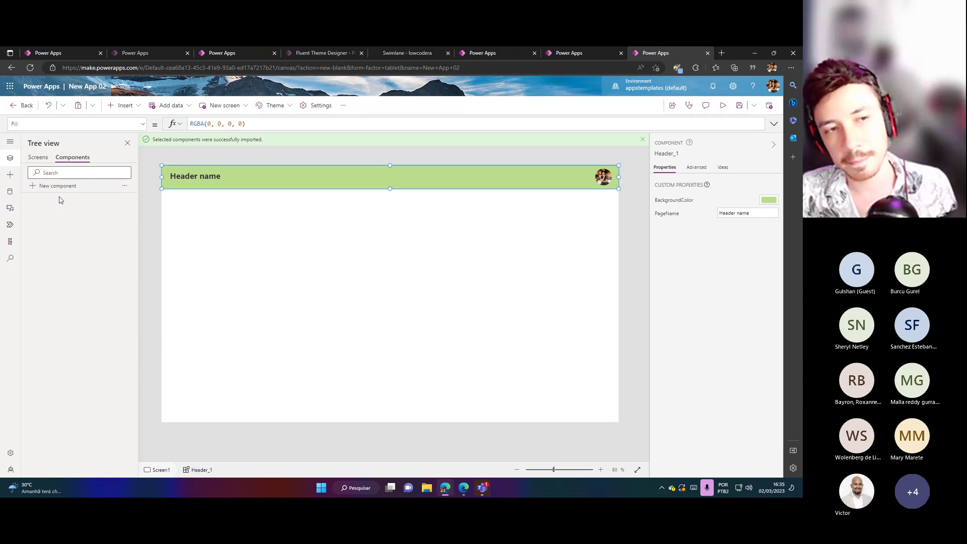
left_click(39, 157)
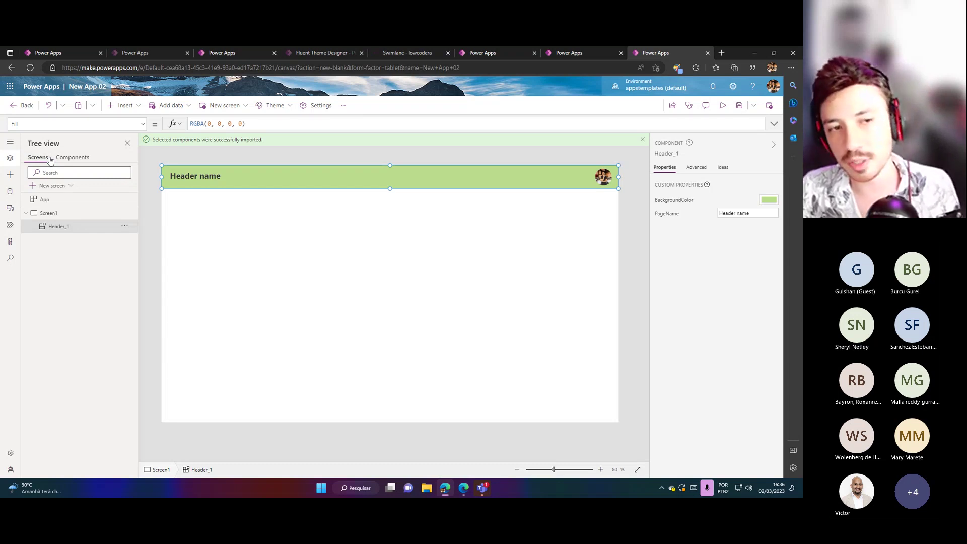
left_click(125, 227)
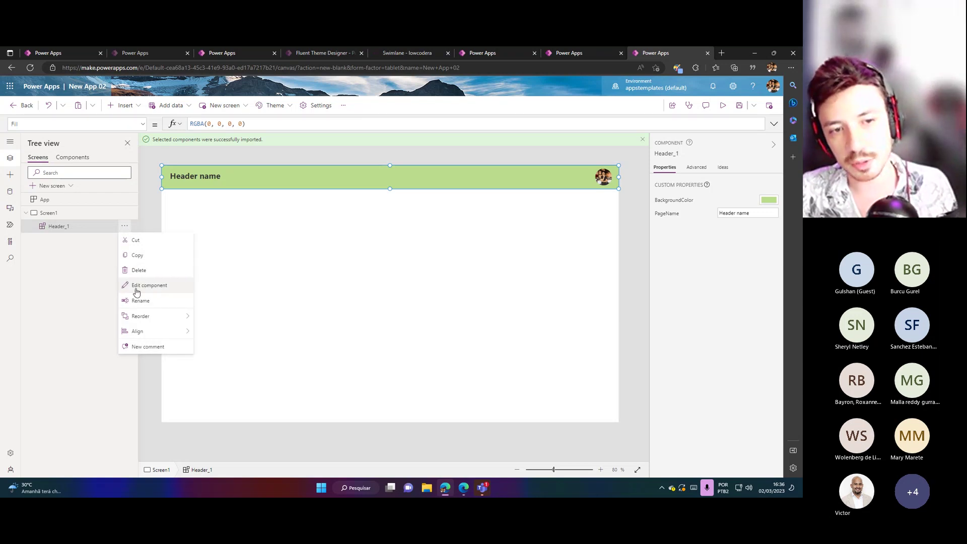
left_click(164, 286)
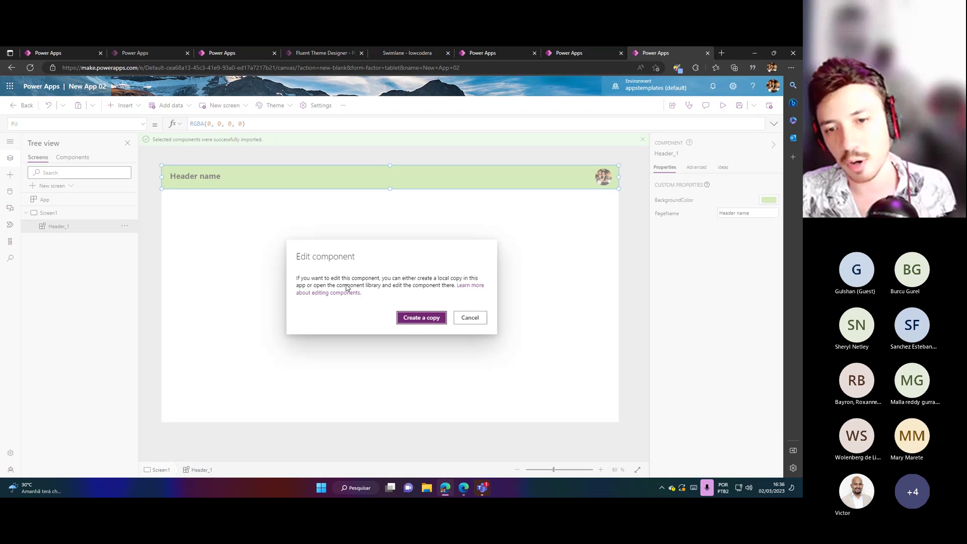
left_click(416, 319)
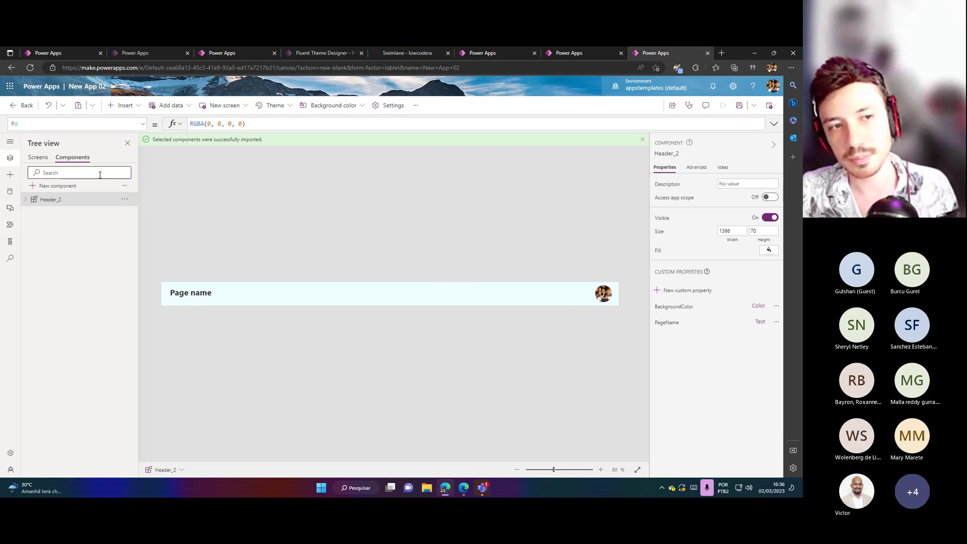
left_click(38, 158)
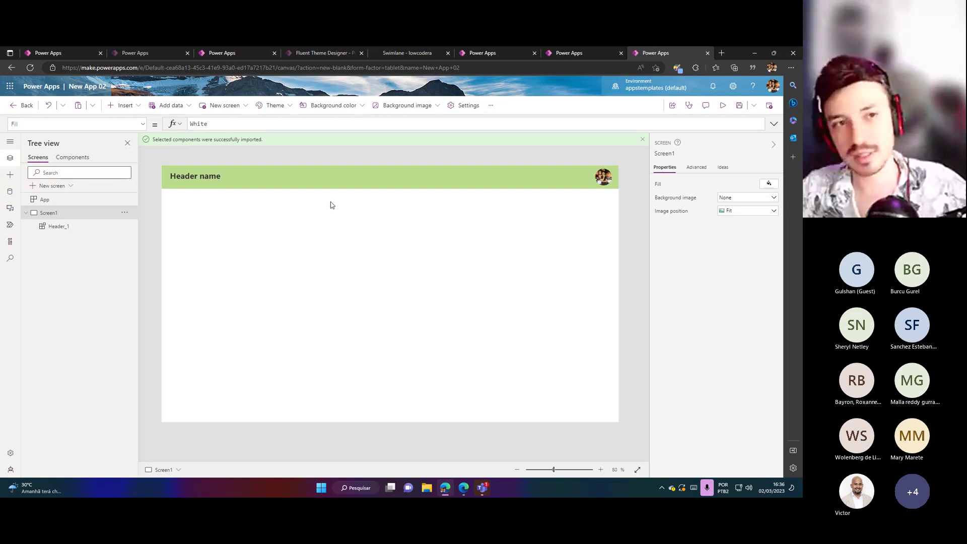
Look through the other open apps, including the smile component and the First App Low Codera card gallery, and return to New App 02.
left_click(64, 50)
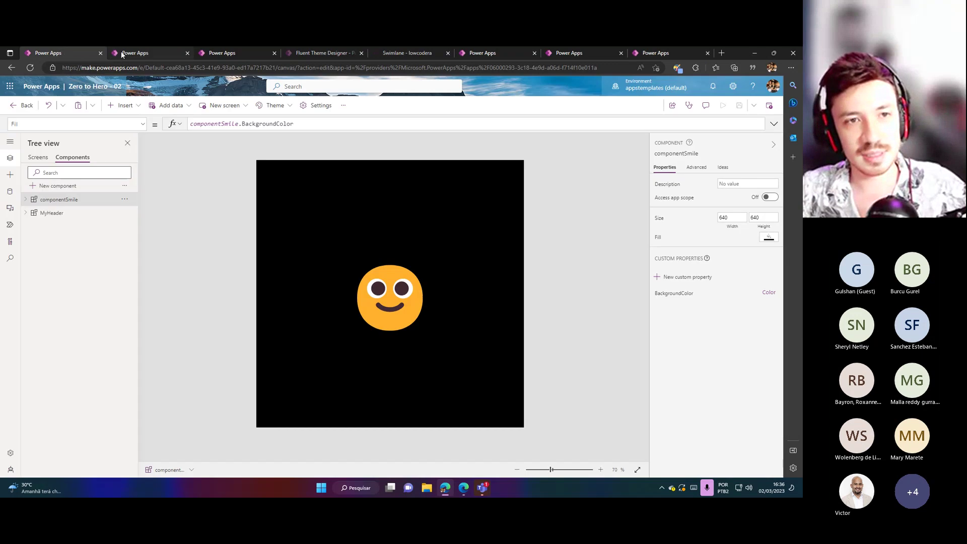
left_click(120, 50)
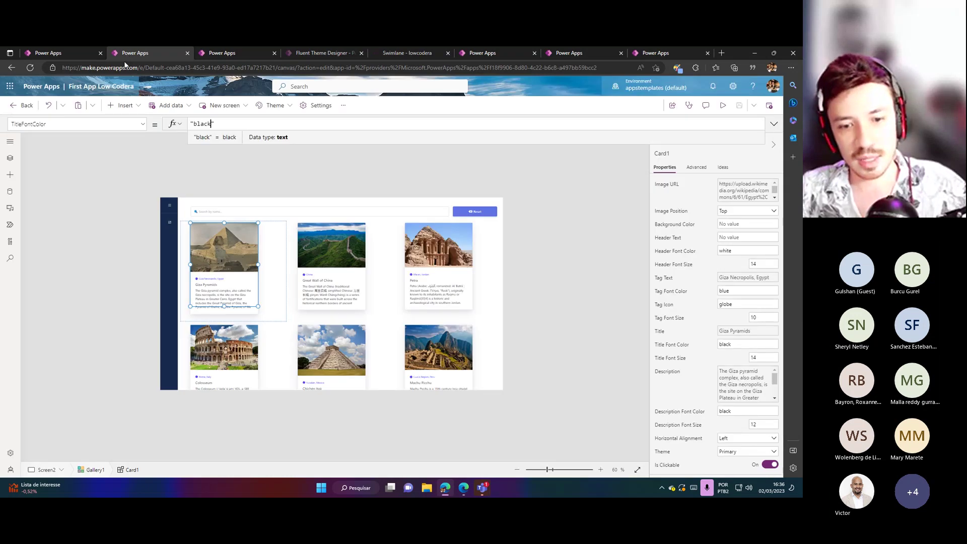
left_click(449, 456)
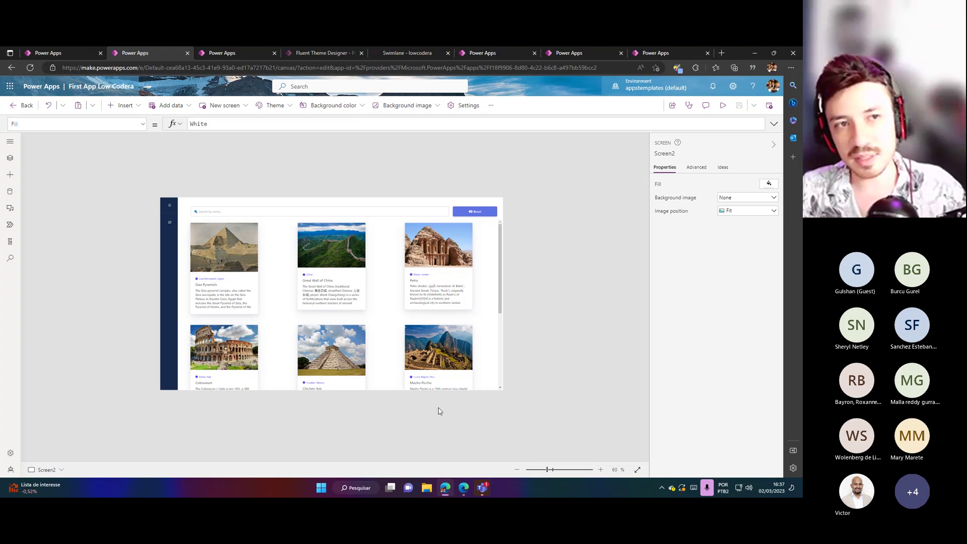
left_click(78, 54)
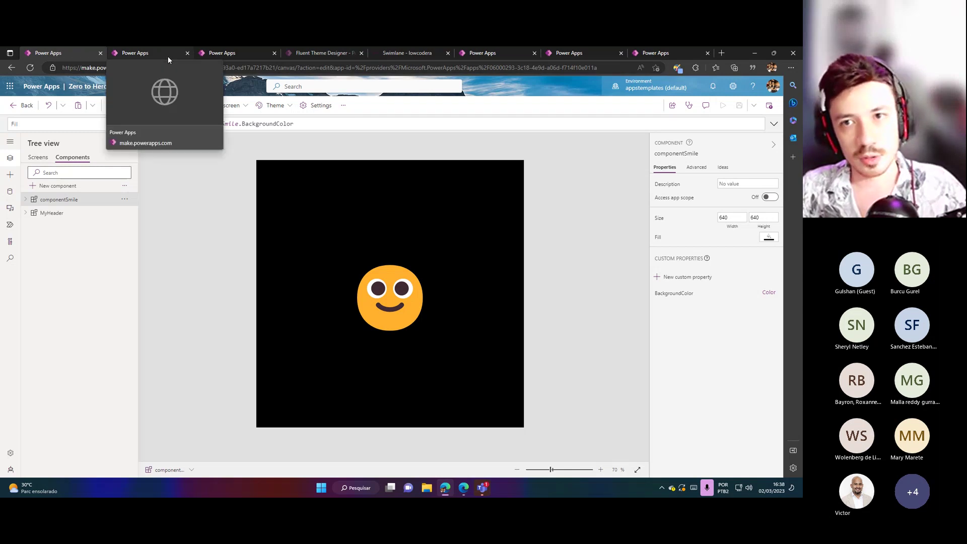
left_click(488, 54)
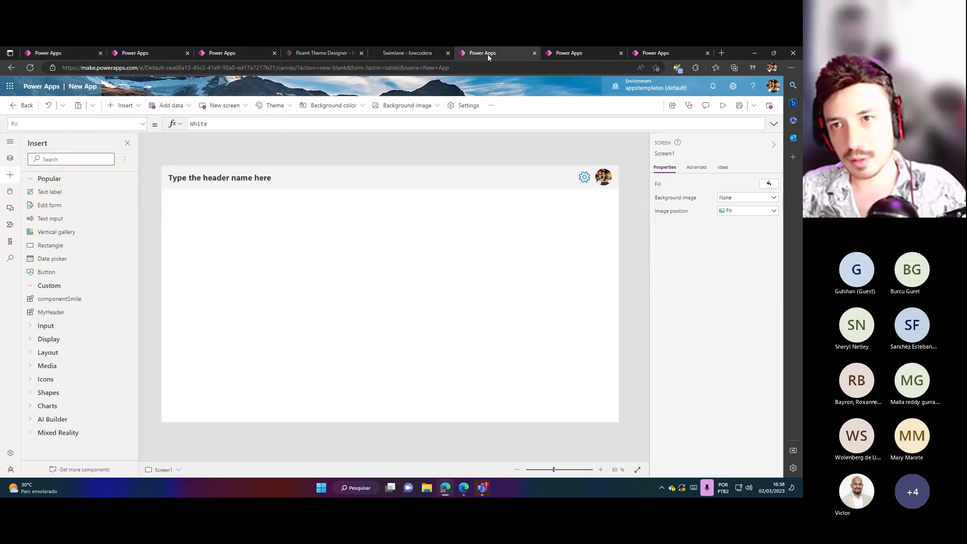
left_click(590, 53)
left_click(655, 53)
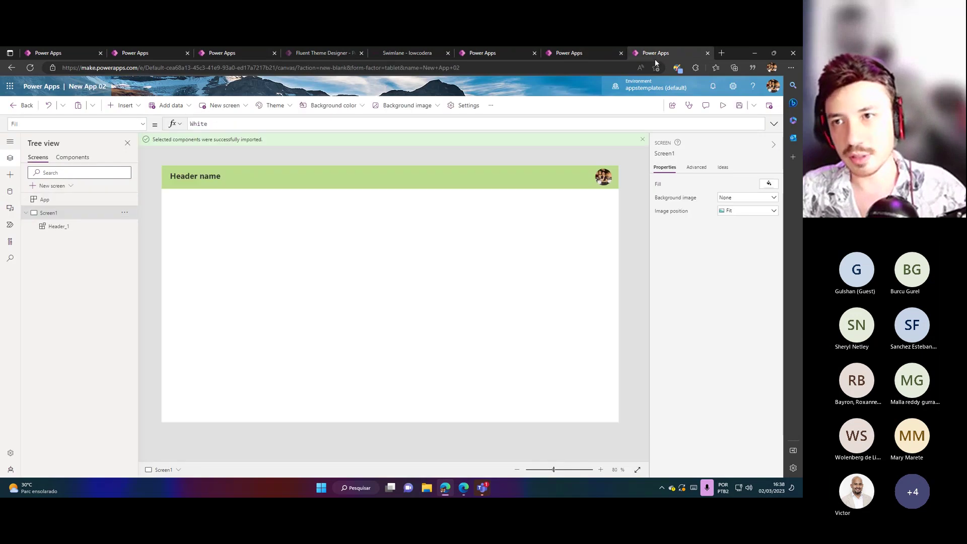
Leave New App 02 without saving for the make.powerapps.com home page and dismiss the promotion banner.
left_click(581, 66)
key("Return")
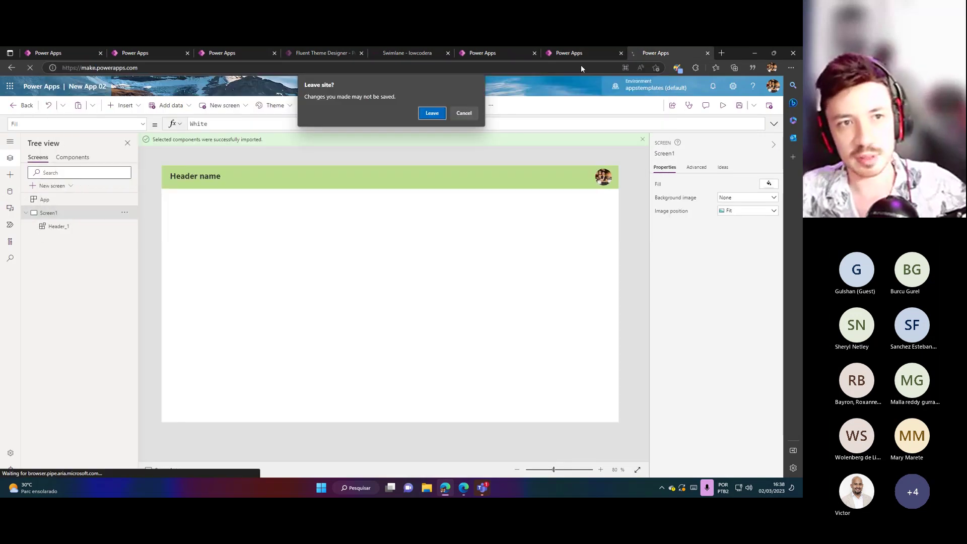
key("Return")
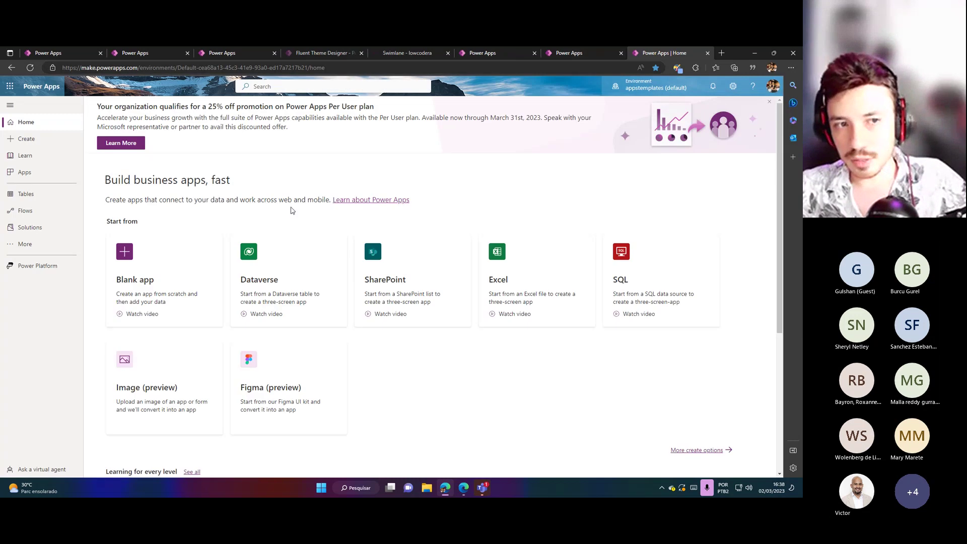
left_click(769, 102)
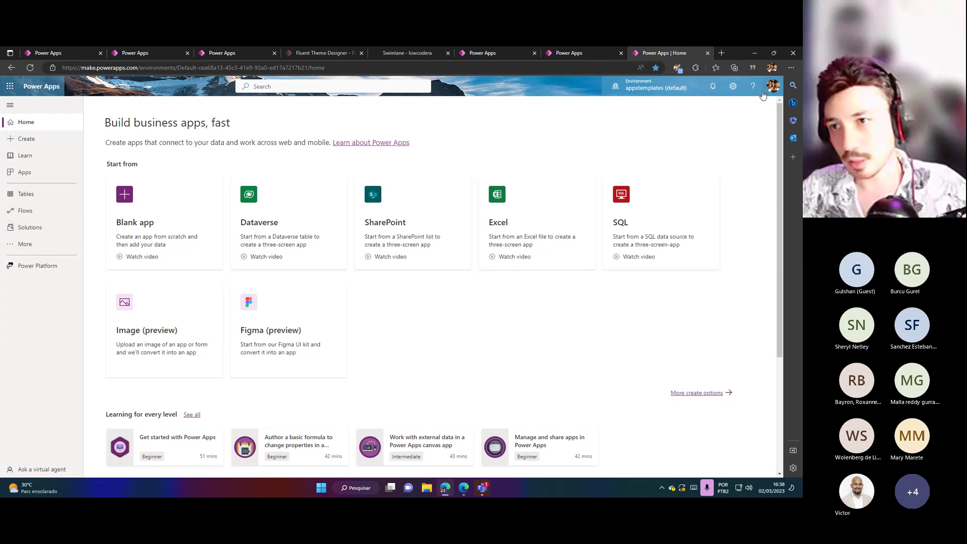
Switch to the Power Platform admin center and open the product Features settings of the appstemplates (default) environment.
left_click(732, 86)
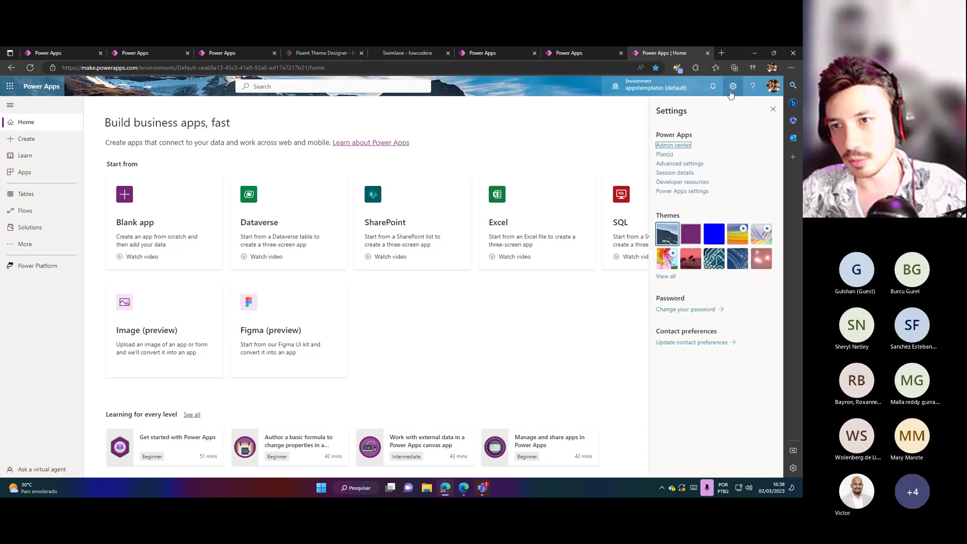
left_click(679, 146)
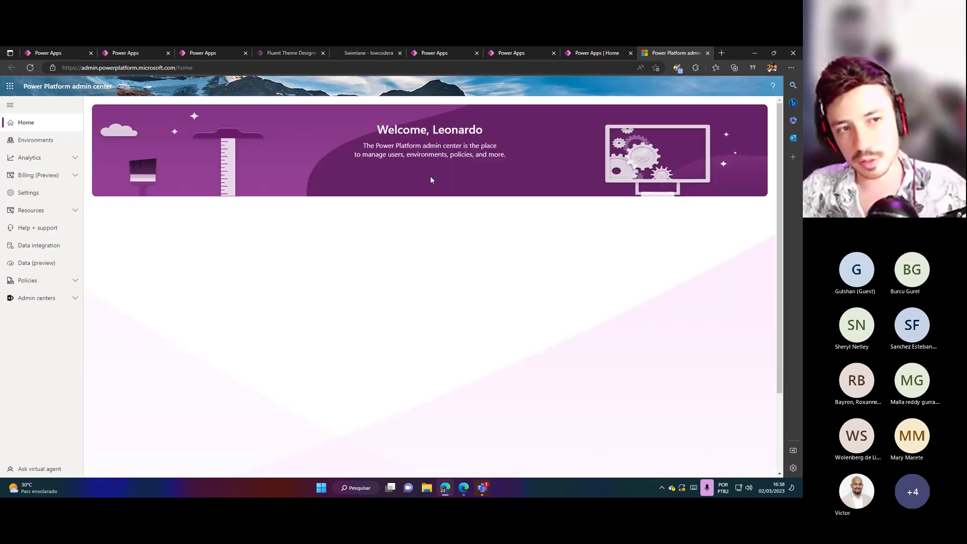
left_click(43, 142)
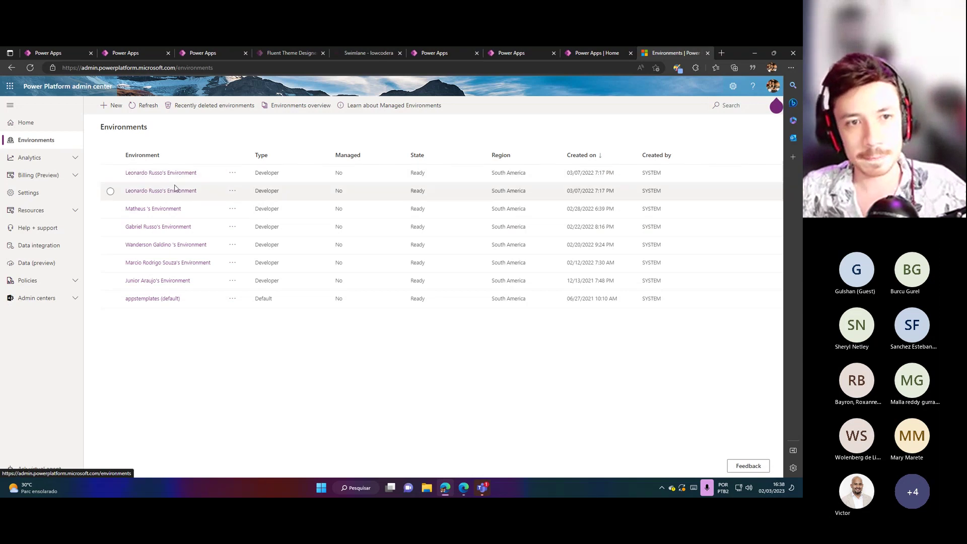
left_click(232, 301)
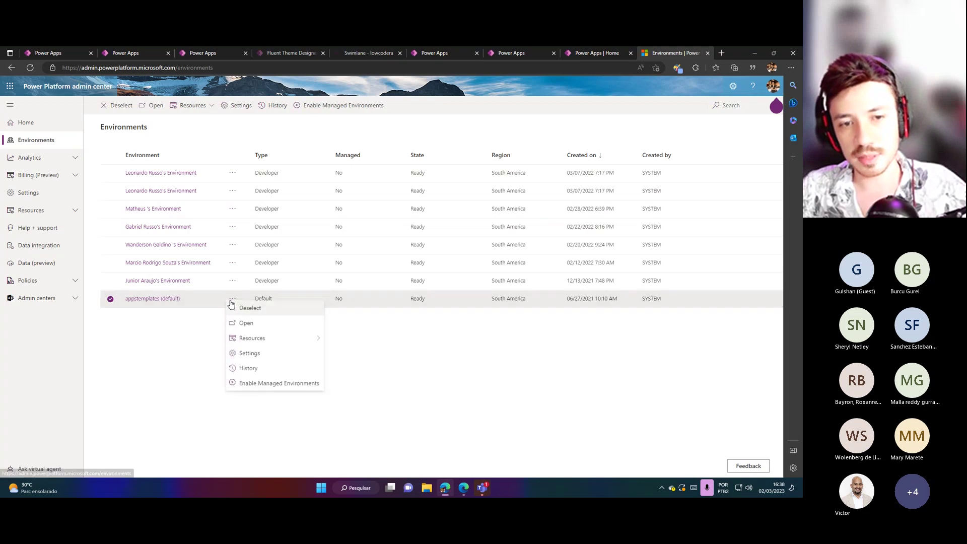
left_click(249, 355)
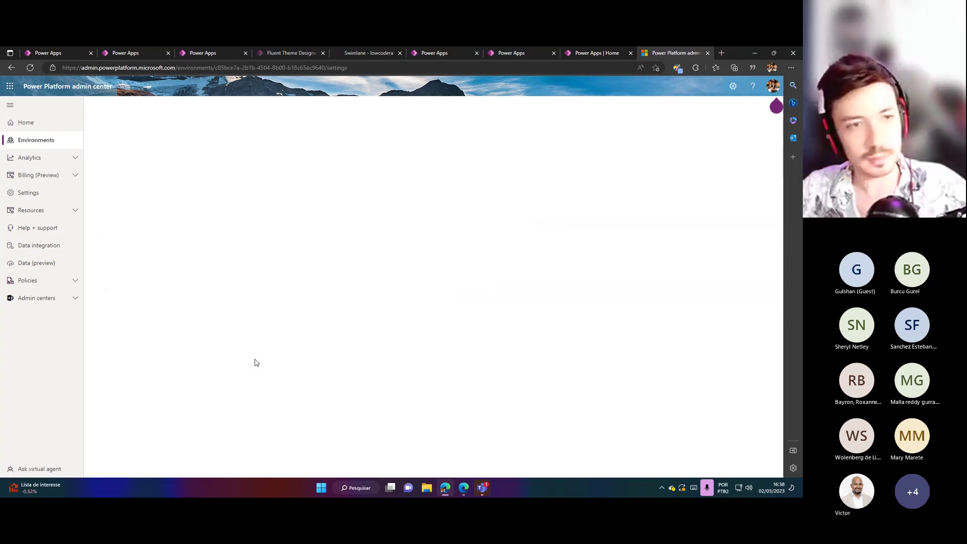
left_click(151, 163)
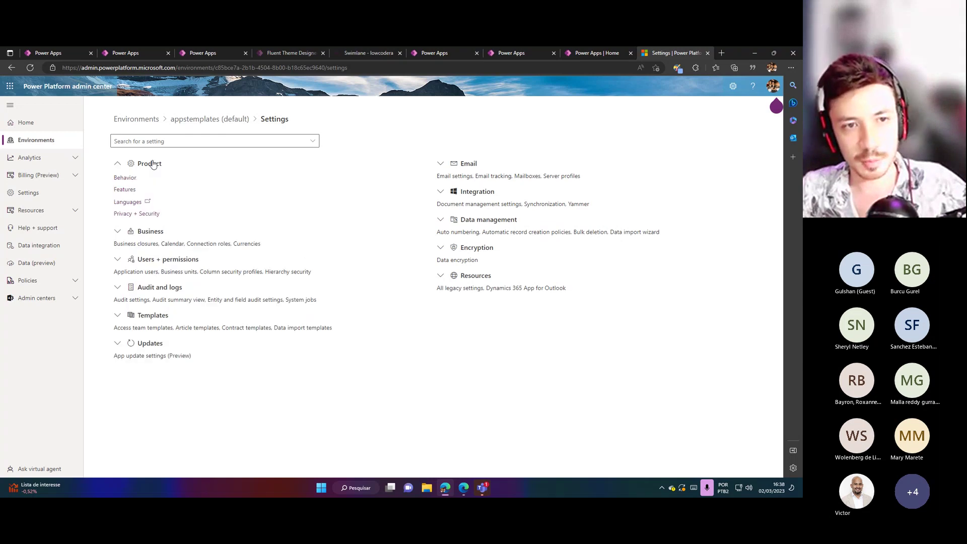
left_click(126, 190)
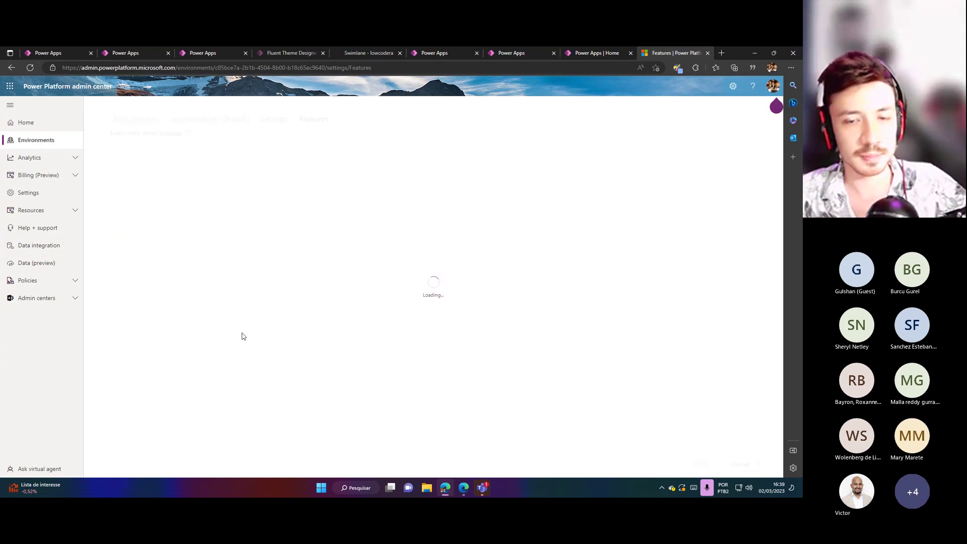
Examine the Power Apps component framework for canvas apps setting that allows publishing canvas apps with code components.
scroll(498, 317, "down", 2)
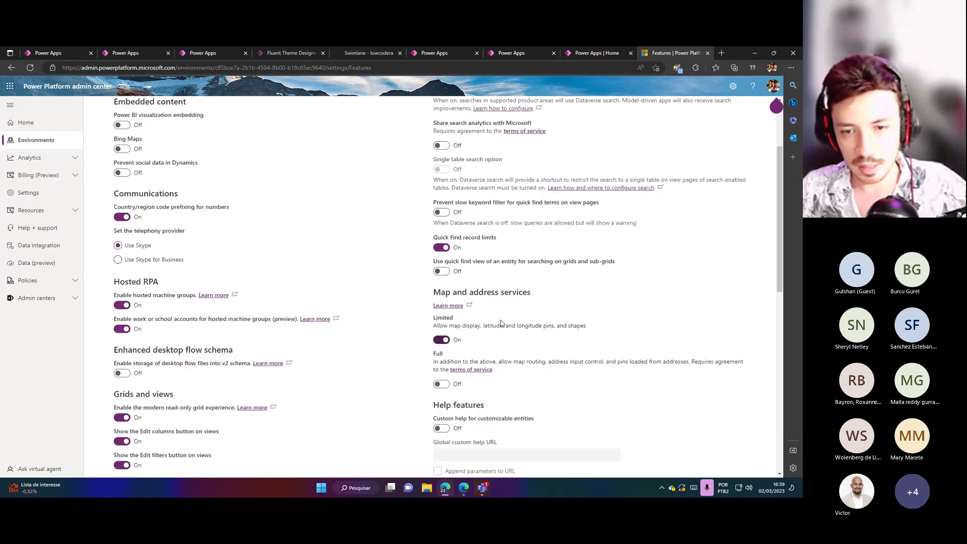
scroll(500, 322, "down", 5)
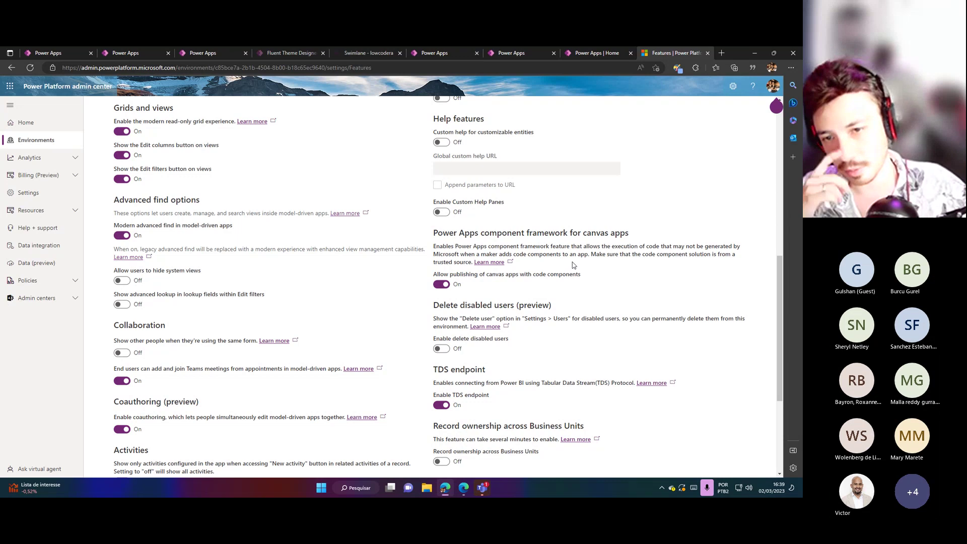
scroll(573, 265, "down", 1)
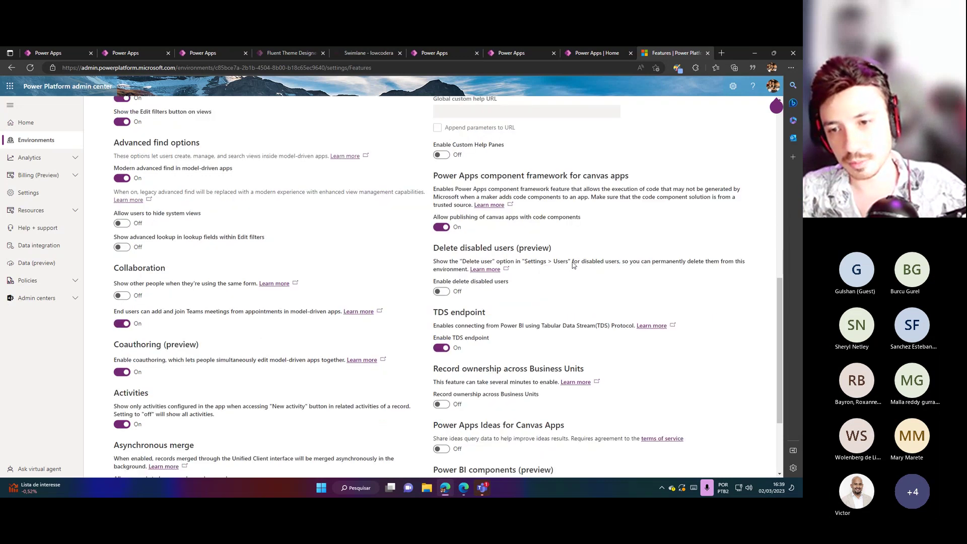
scroll(573, 266, "down", 1)
scroll(572, 265, "up", 2)
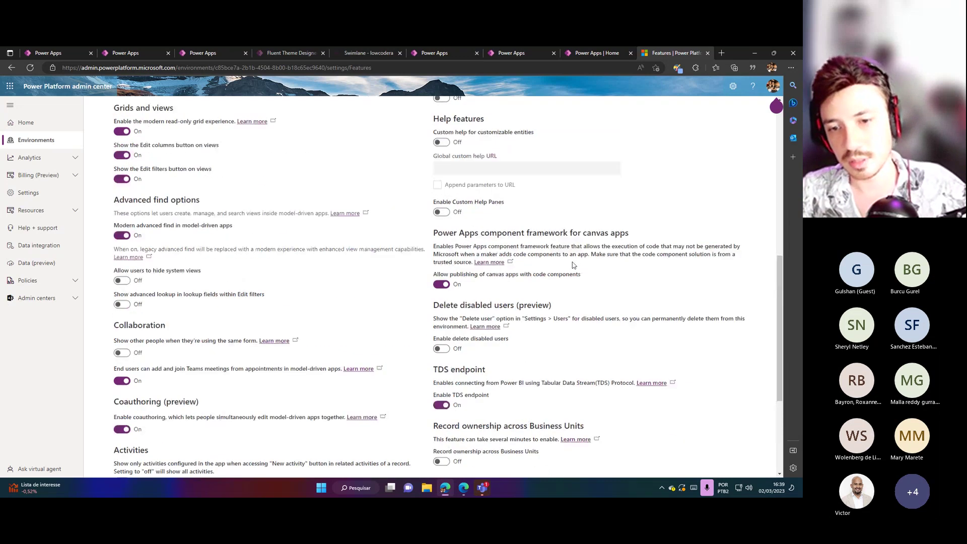
scroll(573, 265, "down", 3)
scroll(573, 265, "up", 2)
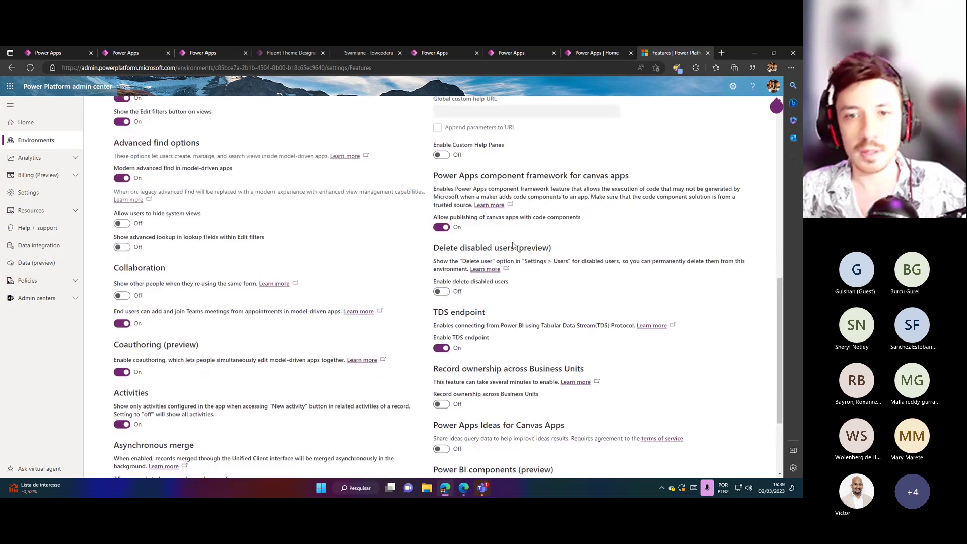
scroll(515, 251, "up", 2)
scroll(515, 250, "up", 7)
scroll(536, 277, "down", 4)
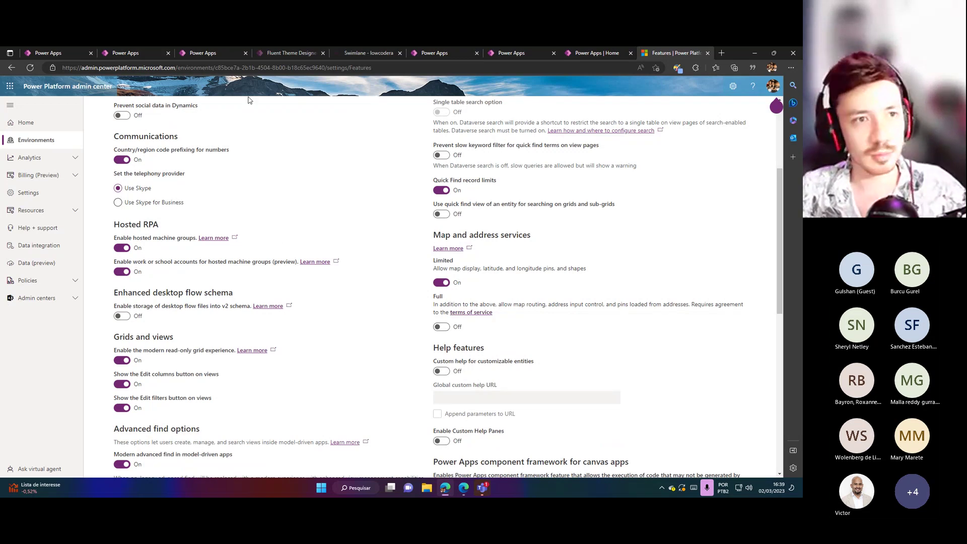
Leave the environment's feature settings and switch back to the Power Apps maker home page.
left_click(26, 122)
left_click(48, 140)
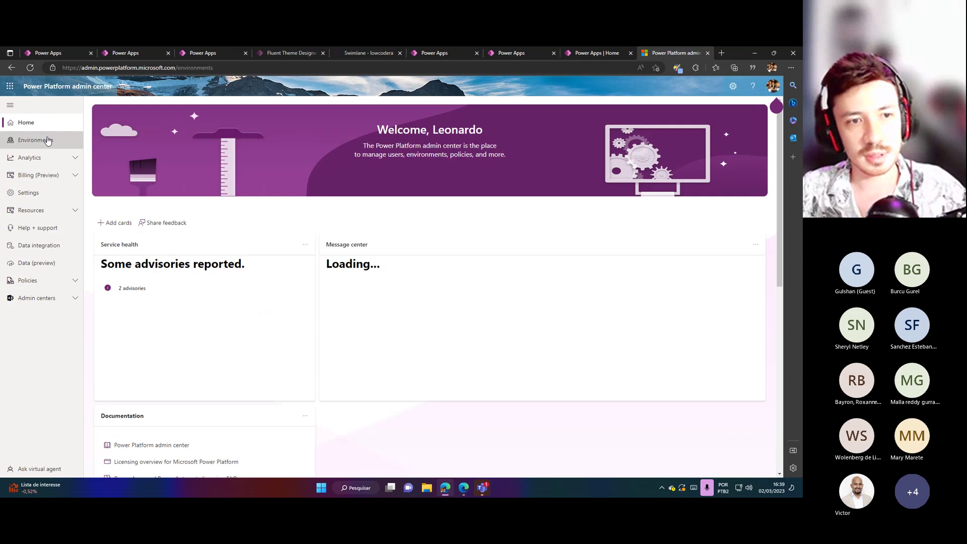
left_click(556, 71)
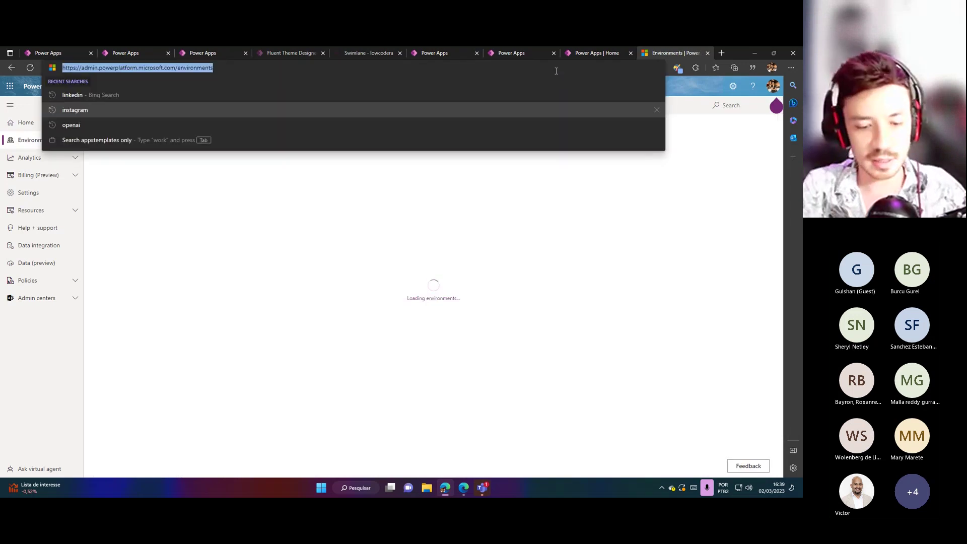
type("make")
key("Return")
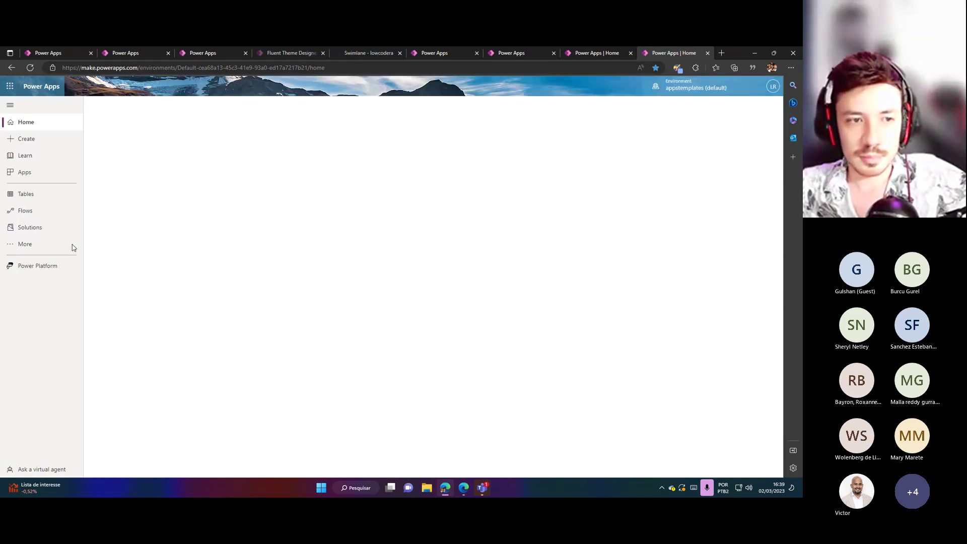
Open the environment's Solutions list and go from there to the AppSource marketplace.
left_click(30, 228)
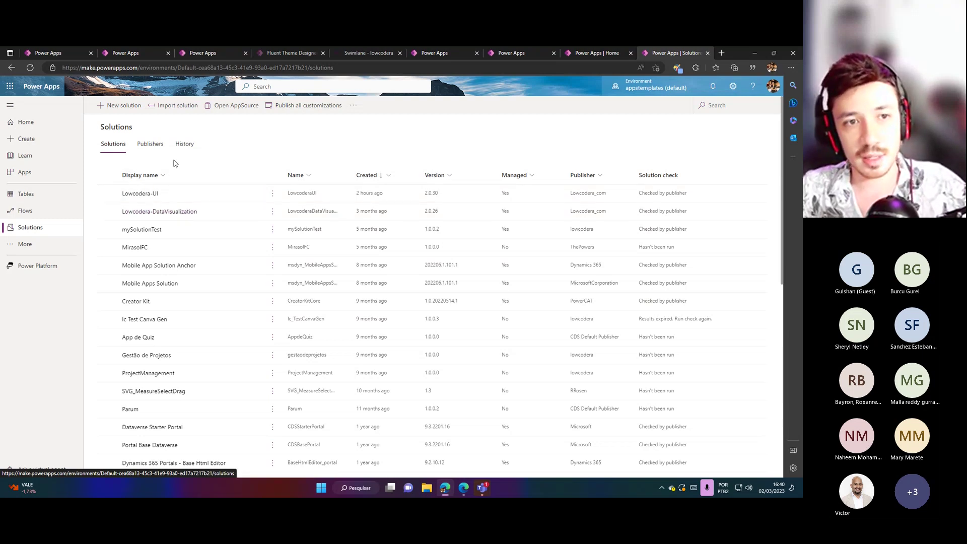
left_click(238, 107)
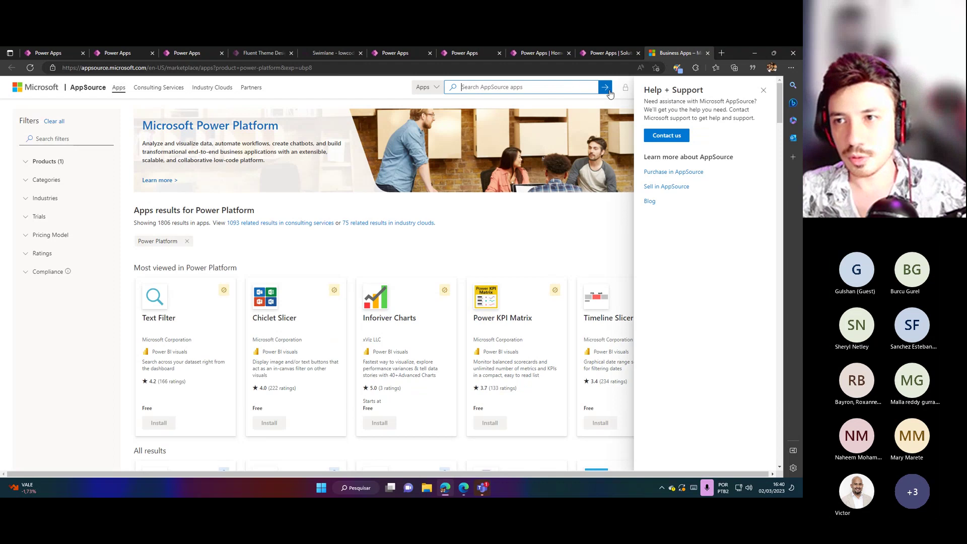
Search AppSource for lowcodera, open the lowcodera: Build & Develop Next-Gen Power Apps listing and review its overview.
left_click(763, 90)
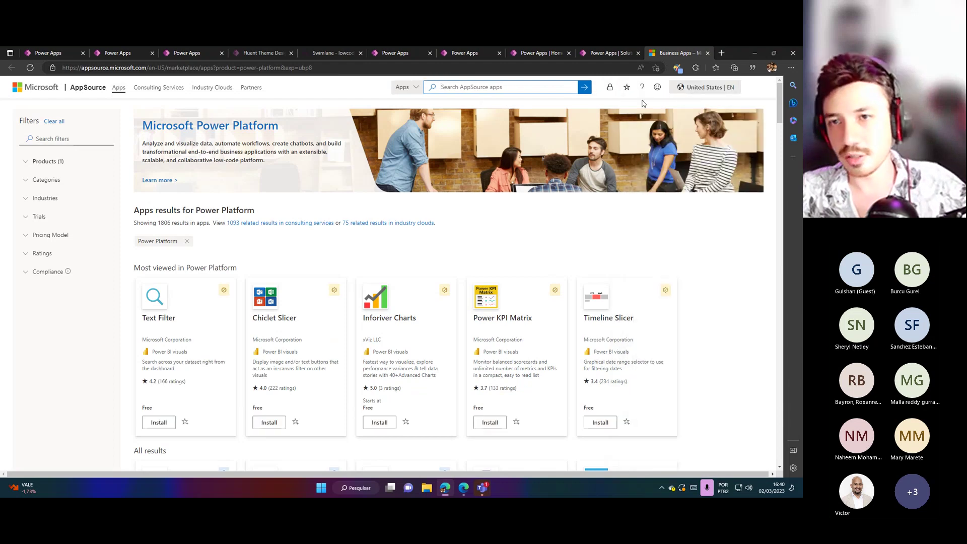
left_click(469, 88)
type("lowcodera")
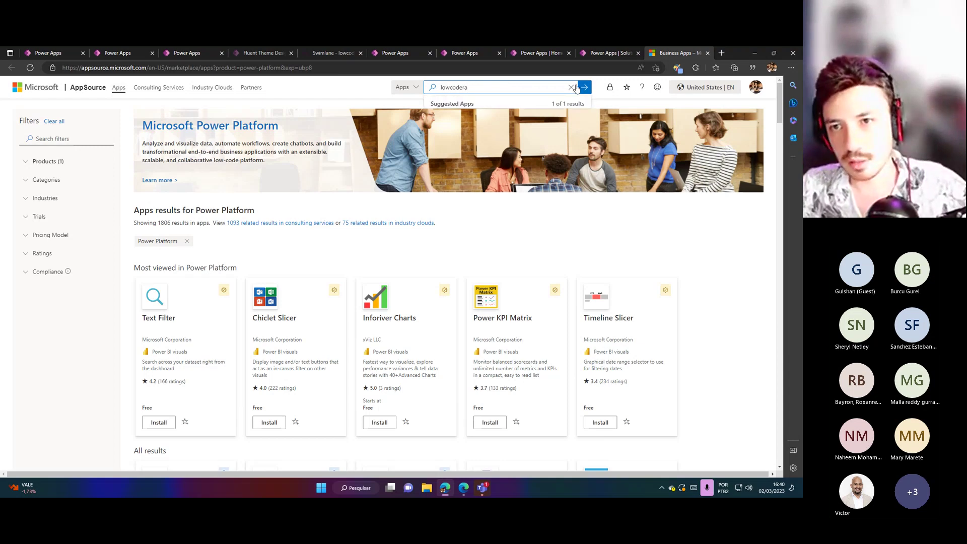
left_click(488, 143)
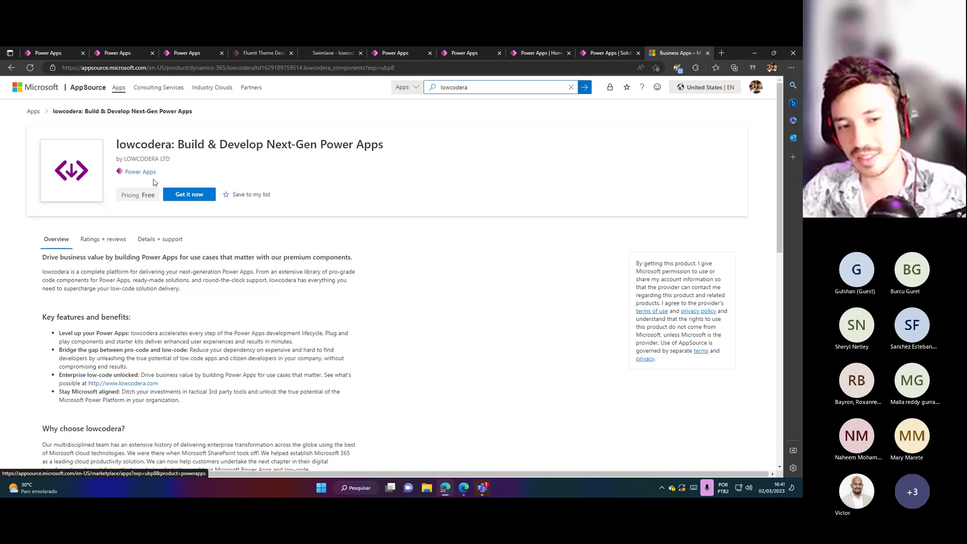
scroll(156, 200, "down", 2)
scroll(157, 200, "up", 2)
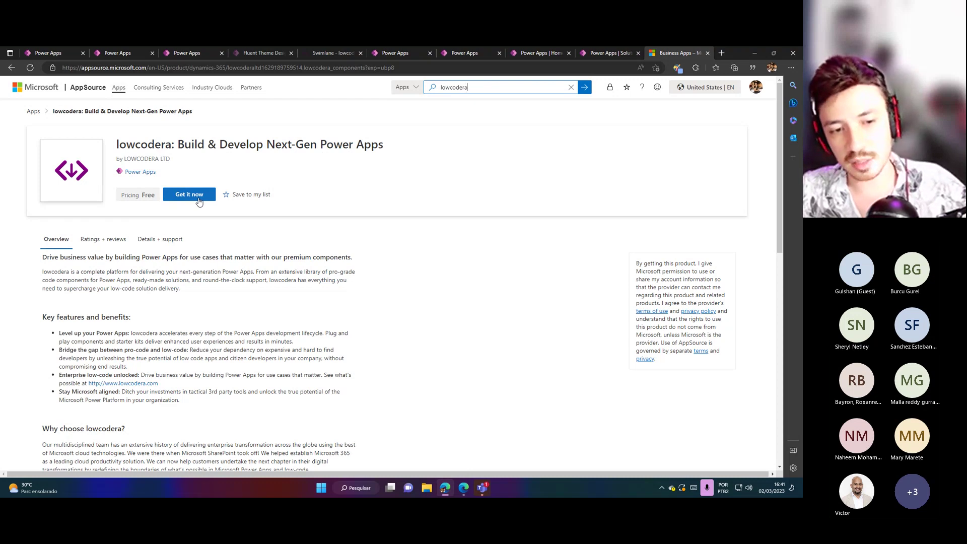
scroll(224, 219, "down", 4)
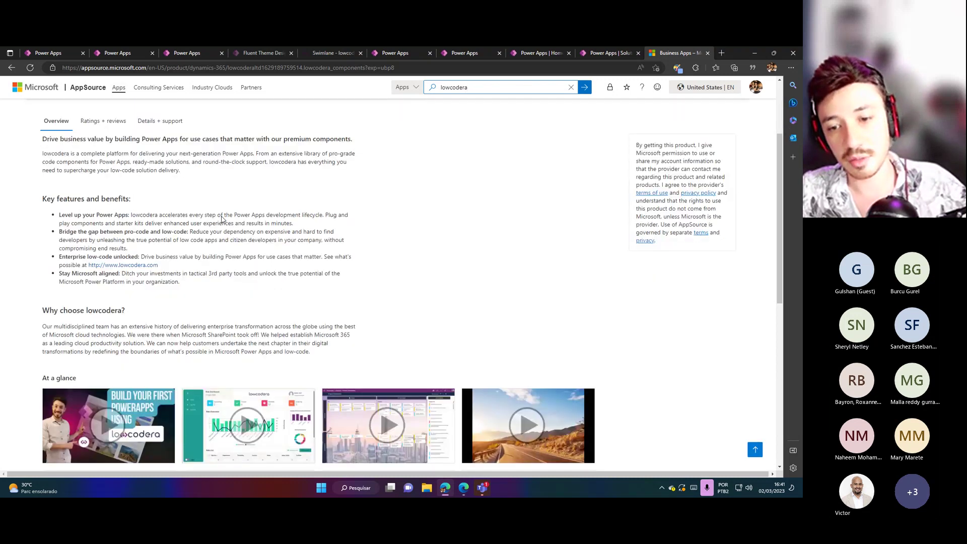
scroll(223, 216, "up", 4)
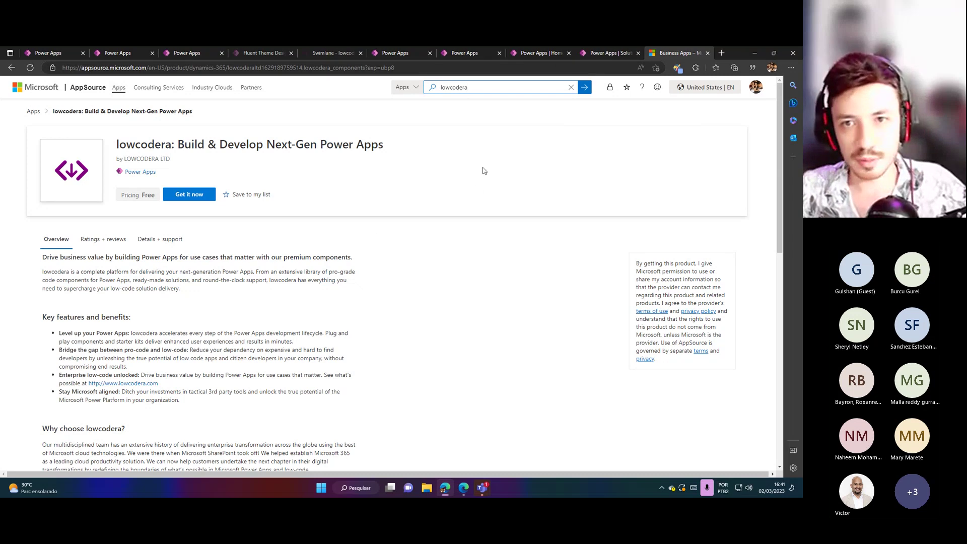
Compare the lowcodera listing with the solutions installed in the appstemplates (default) environment.
left_click(591, 54)
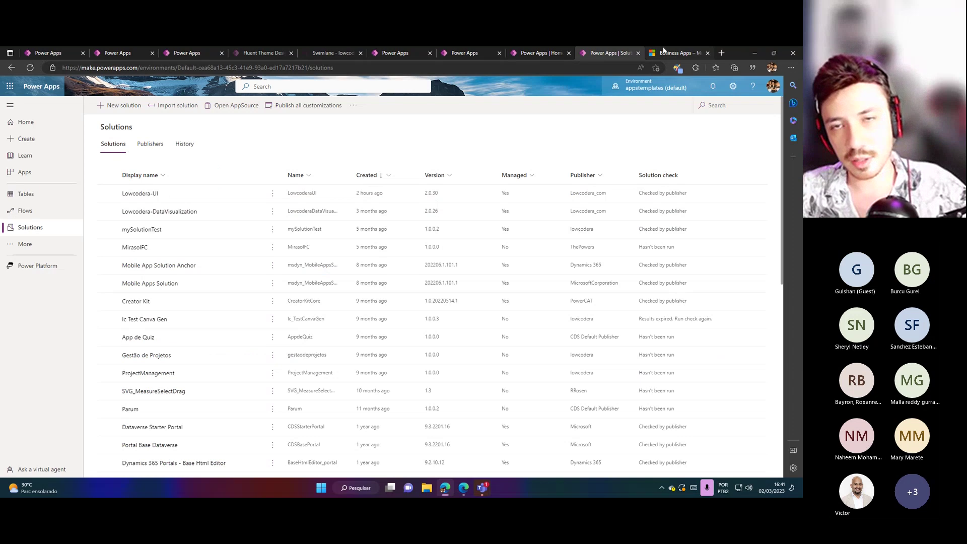
left_click(664, 50)
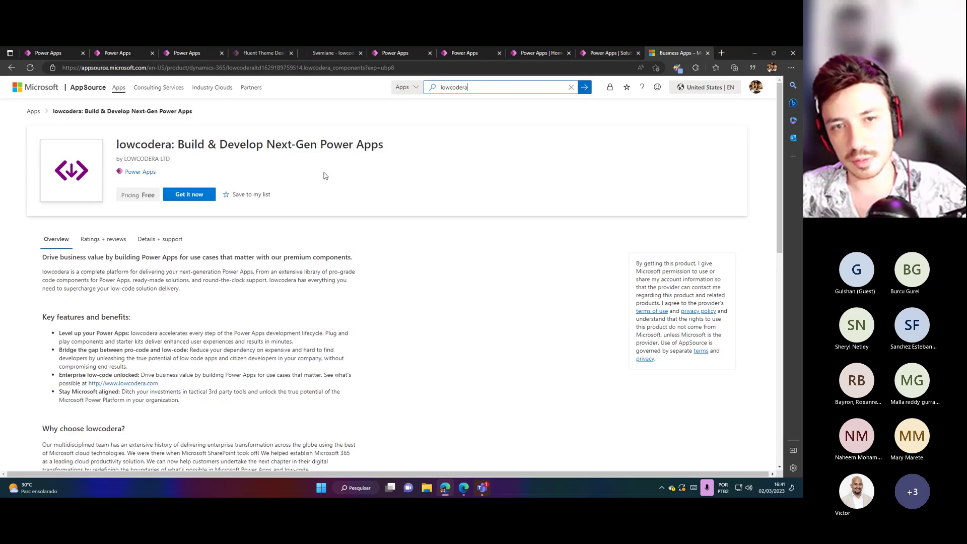
left_click(610, 51)
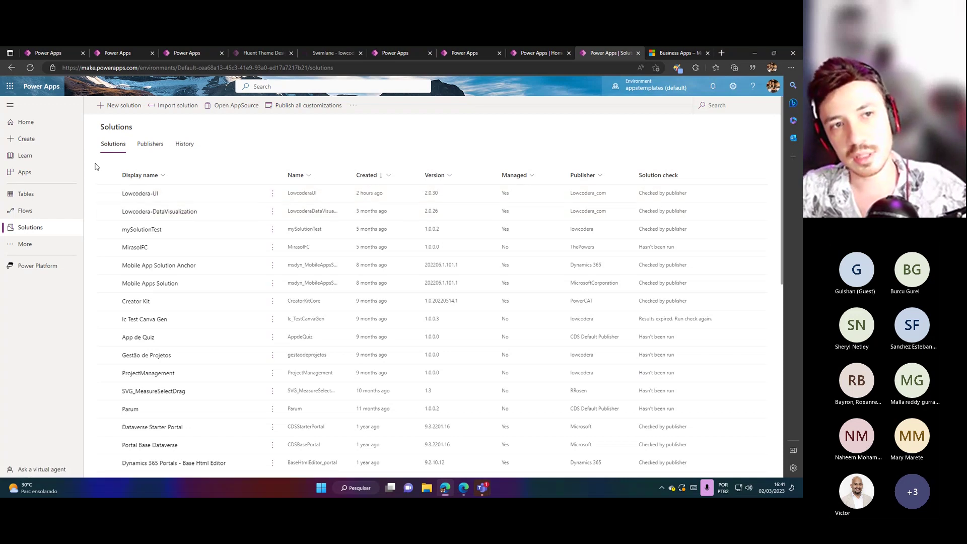
Switch to the First App Low Codera canvas app and add a new screen with the Blank layout.
left_click(69, 53)
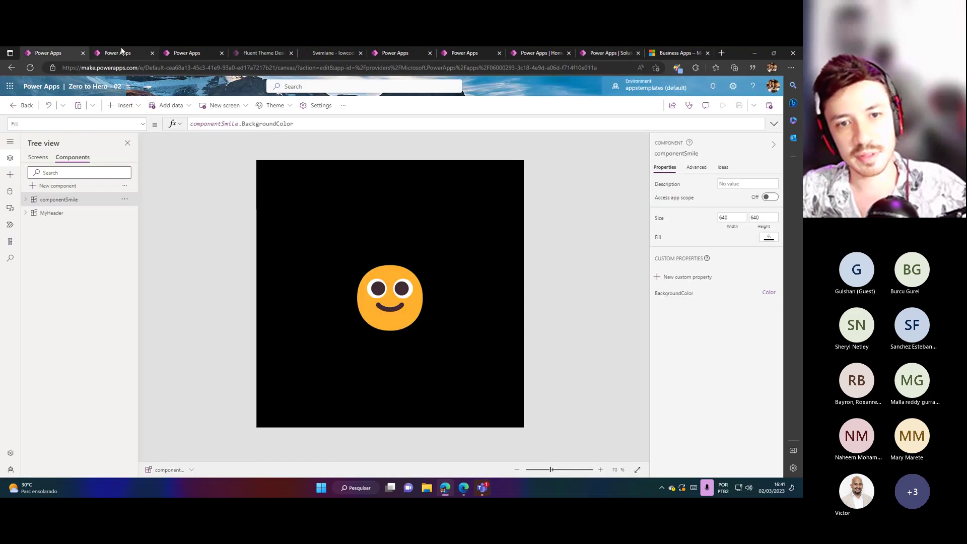
left_click(121, 51)
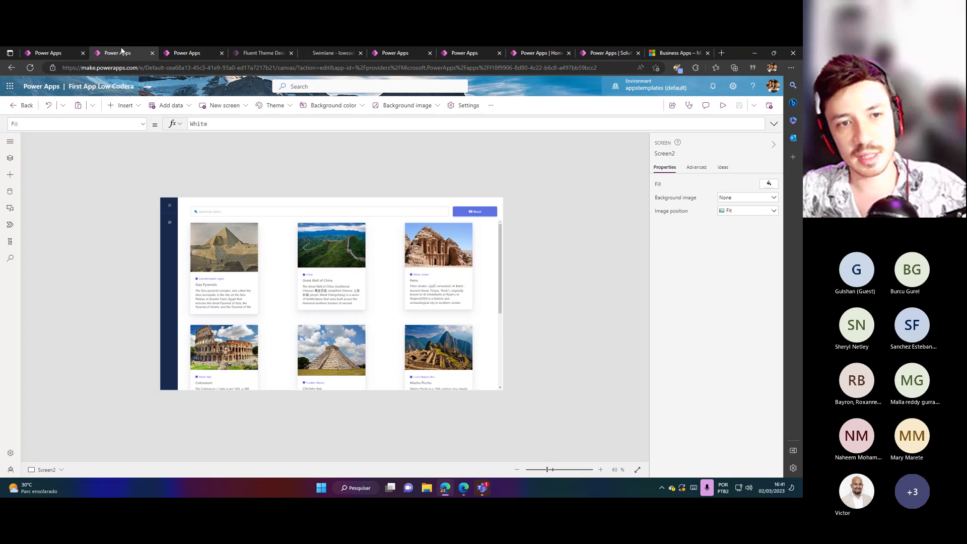
left_click(10, 158)
left_click(27, 227)
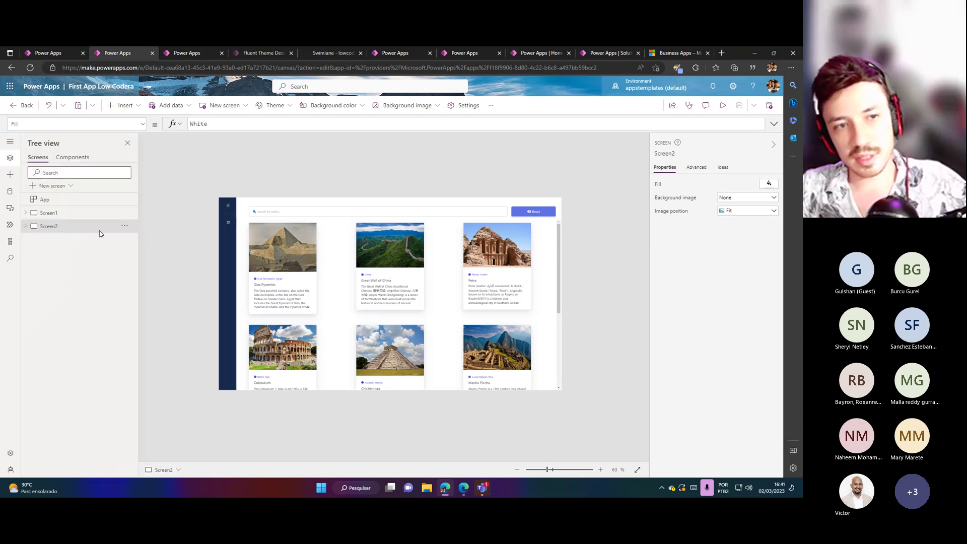
left_click(39, 187)
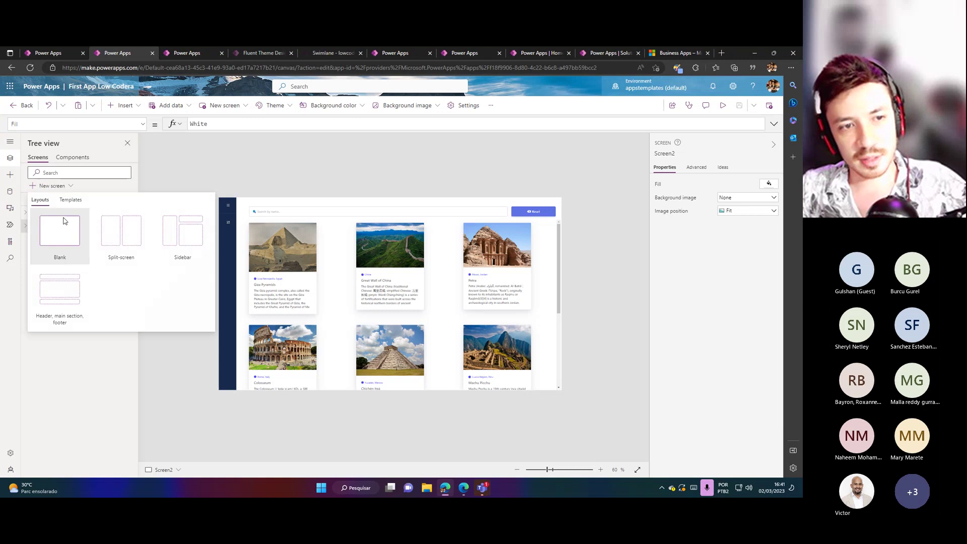
left_click(65, 224)
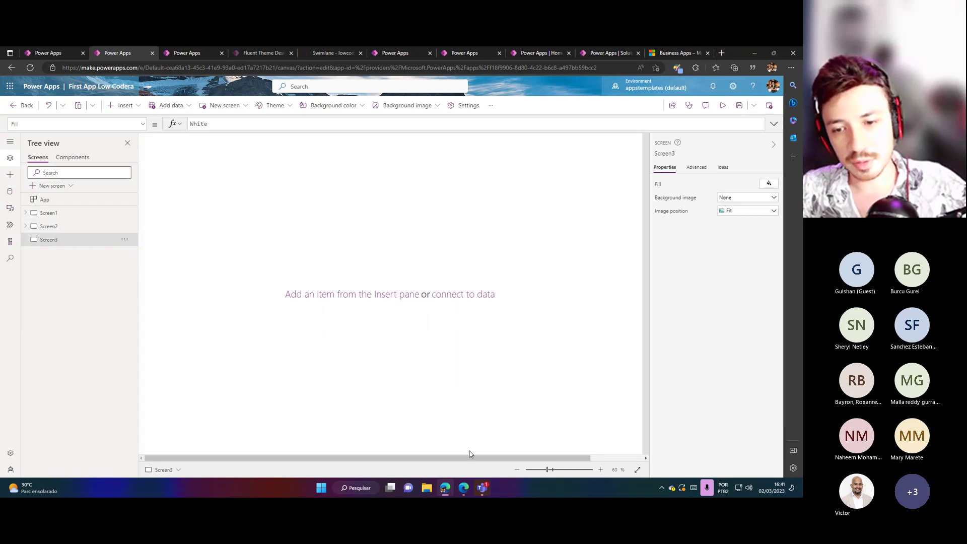
left_click(517, 470)
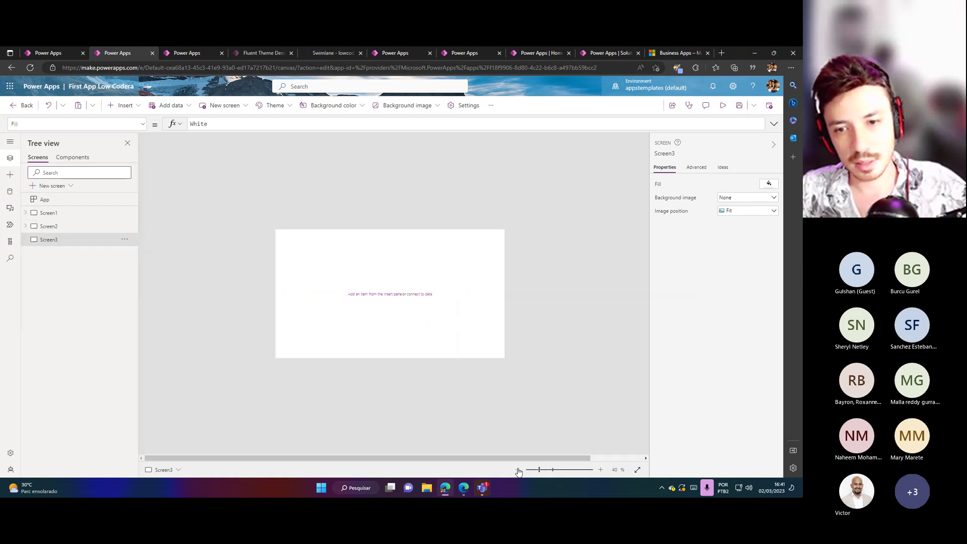
left_click(600, 470)
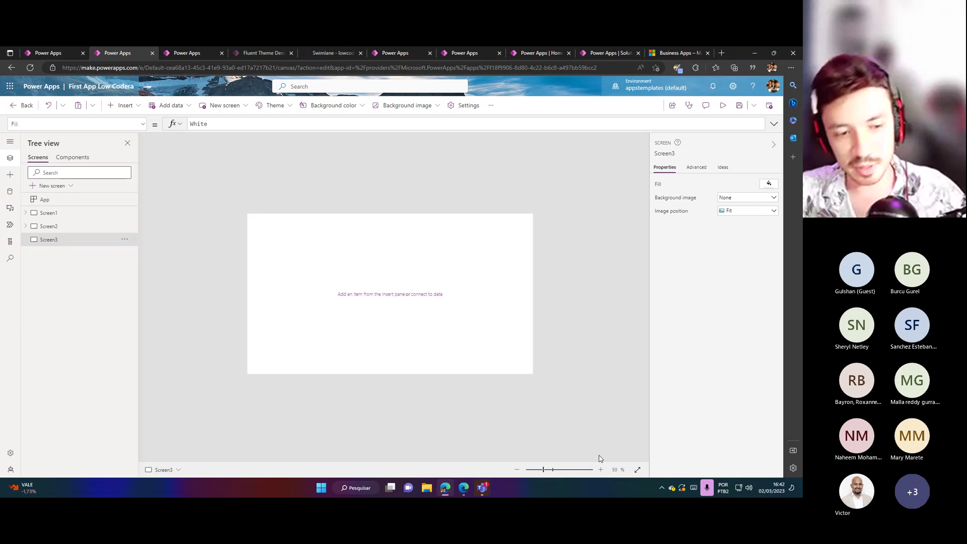
Open the component import for the app, compare the canvas and code component lists, and stay on the code components.
left_click(10, 175)
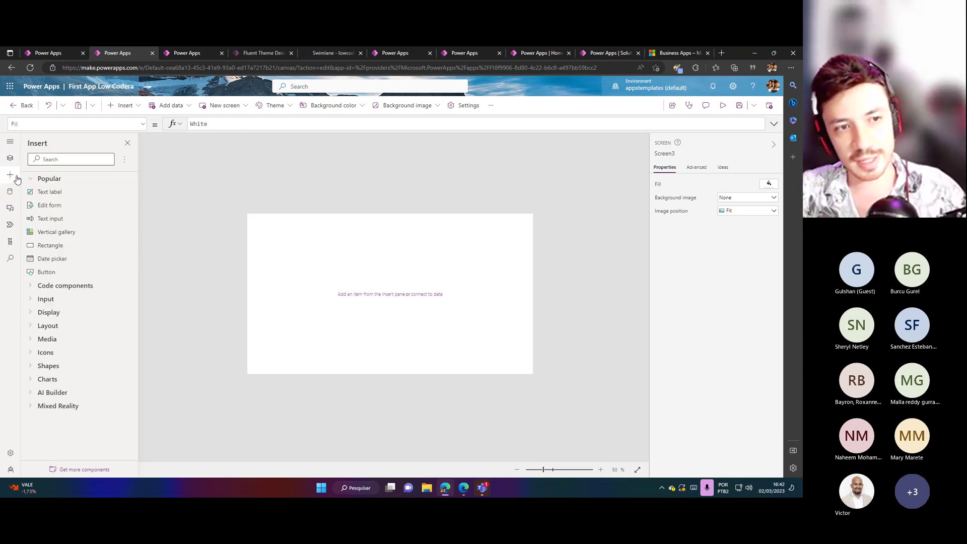
left_click(99, 469)
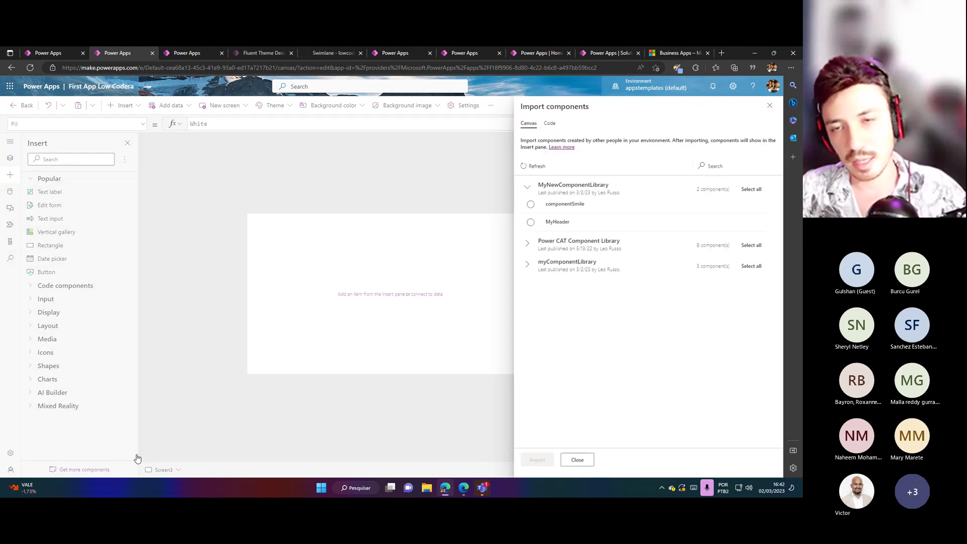
left_click(552, 129)
left_click(531, 128)
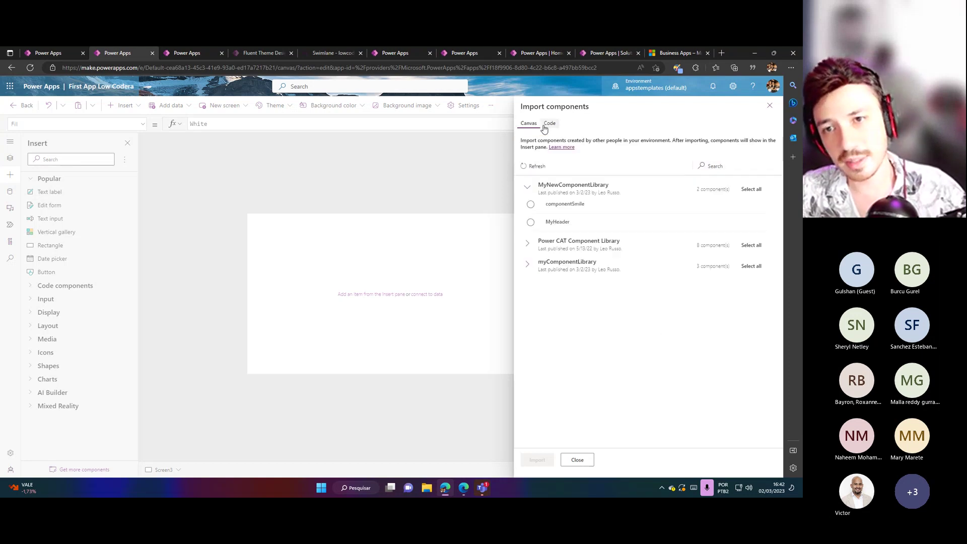
left_click(547, 129)
left_click(534, 129)
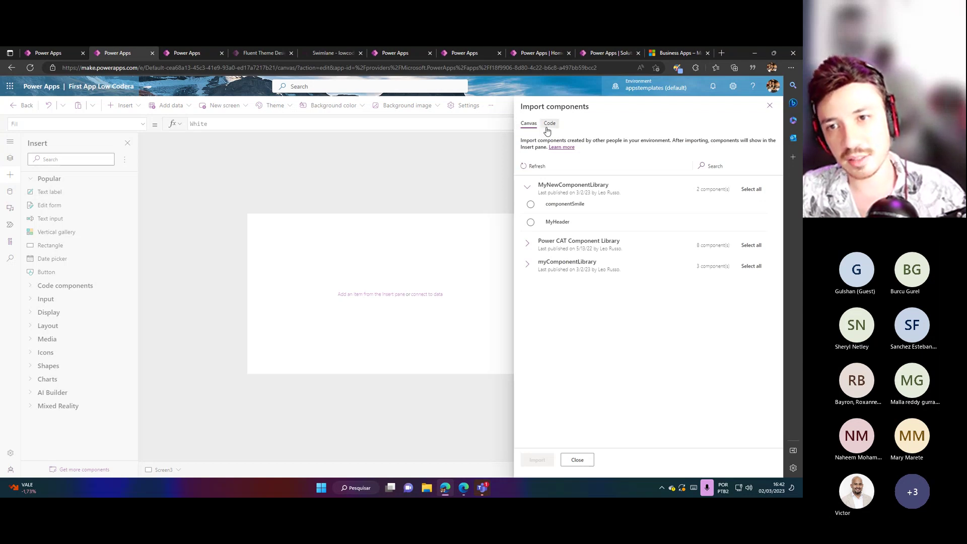
left_click(547, 129)
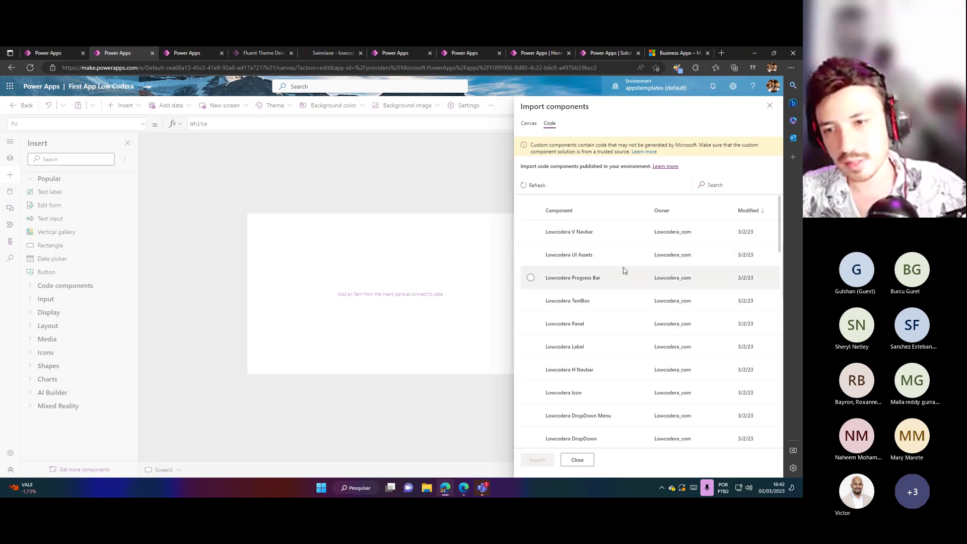
Search the code components for "bu" and import Lowcodera Button into the app.
left_click(720, 186)
type("bu")
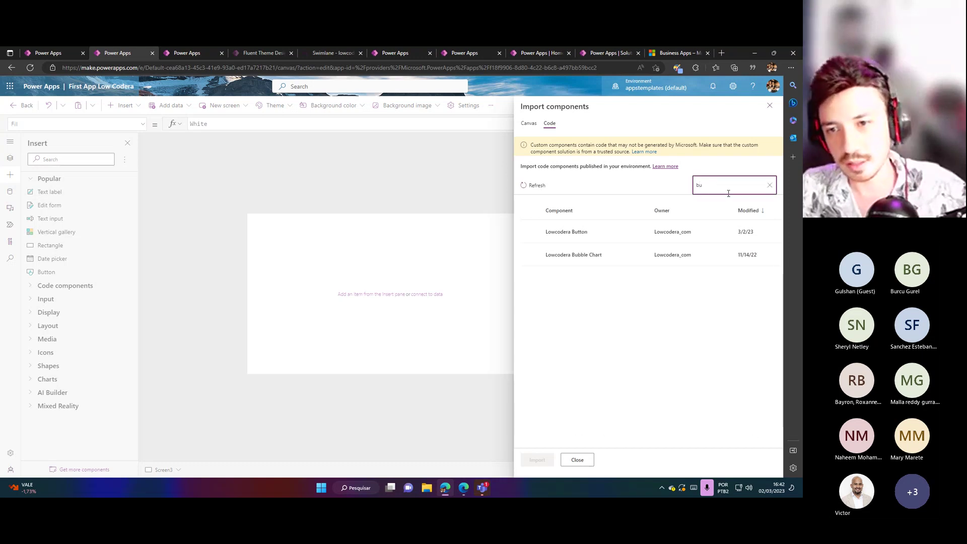
left_click(603, 234)
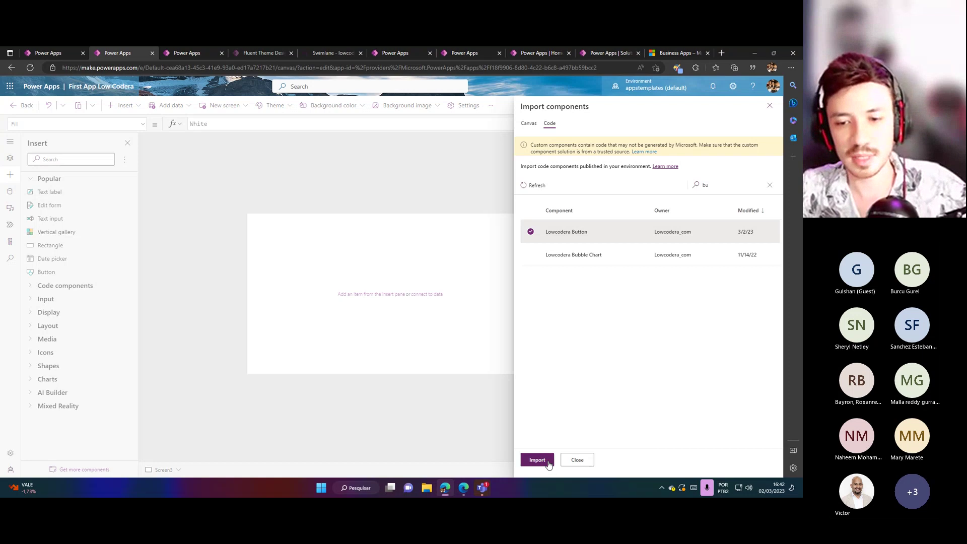
left_click(537, 460)
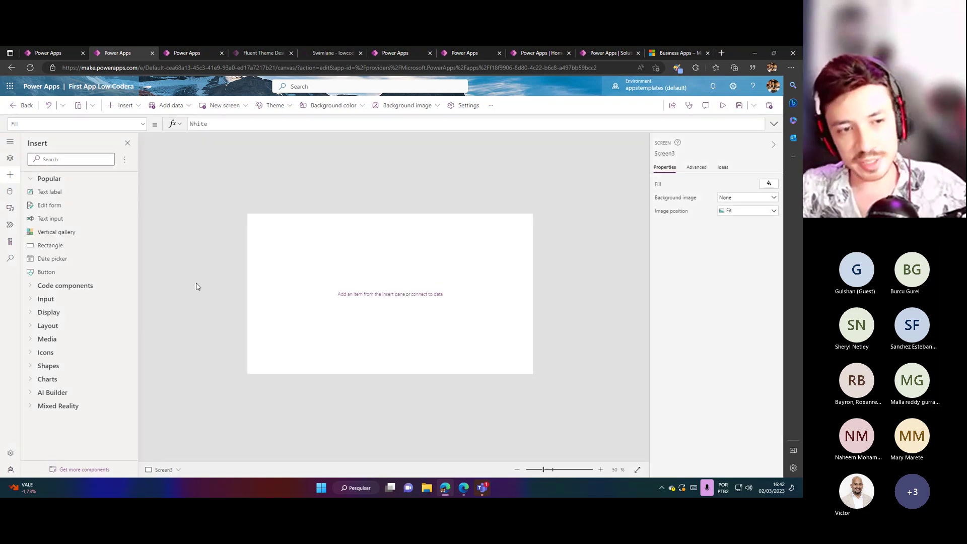
Insert a Lowcodera Button code component on the new blank screen.
left_click(85, 285)
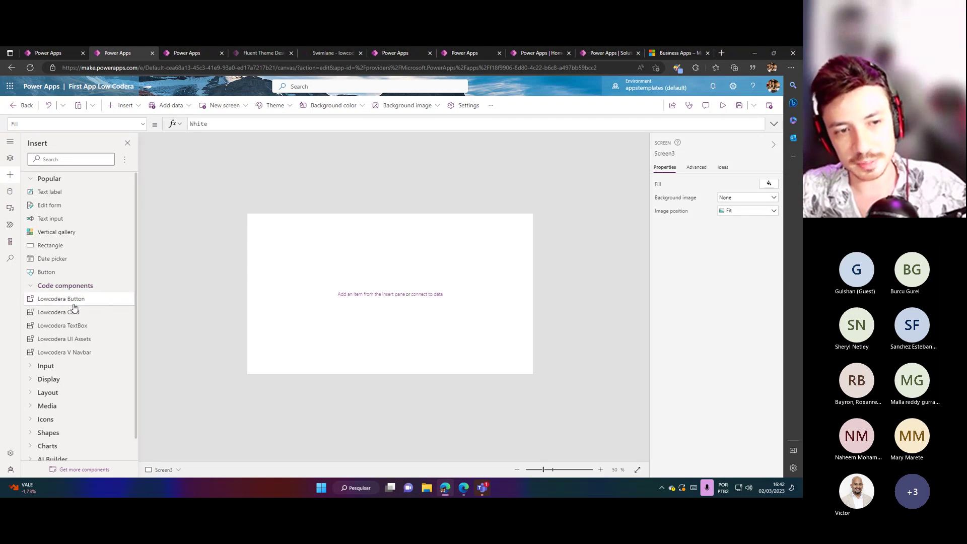
left_click(86, 303)
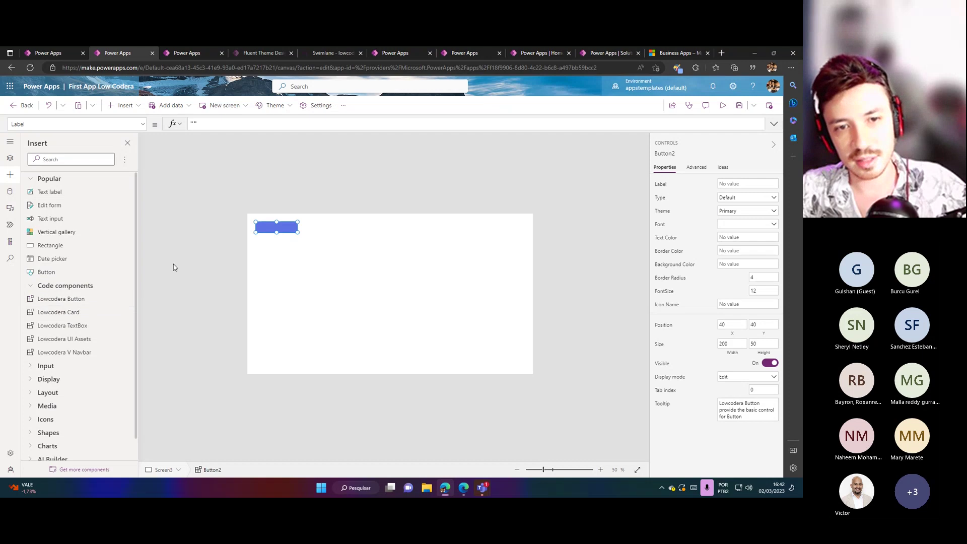
left_click(41, 286)
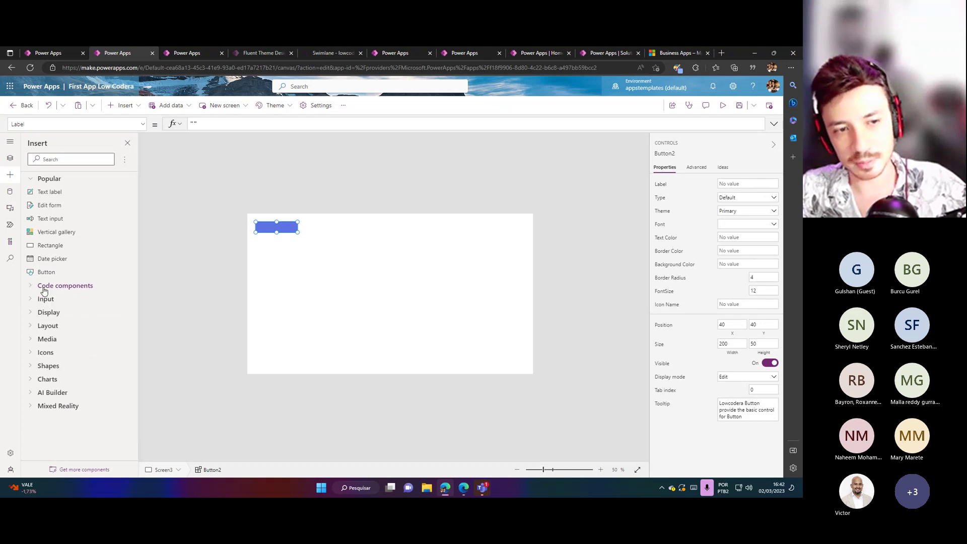
left_click(543, 438)
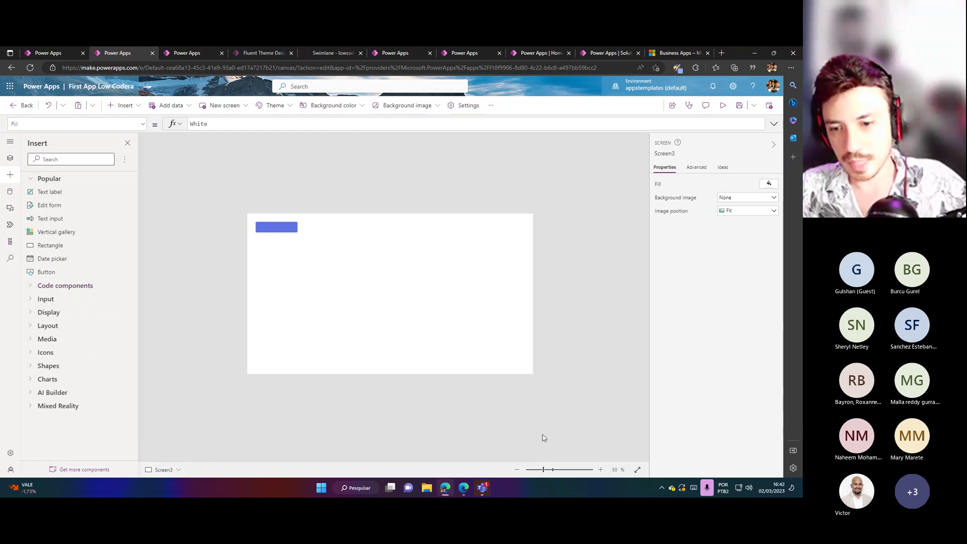
Move the Lowcodera Button to the upper right of the app screen, at about X 1055, Y 50.
left_click(600, 469)
left_click(600, 470)
left_click(601, 469)
left_click(601, 469)
left_click_drag(199, 177, 581, 182)
left_click(593, 220)
left_click(592, 182)
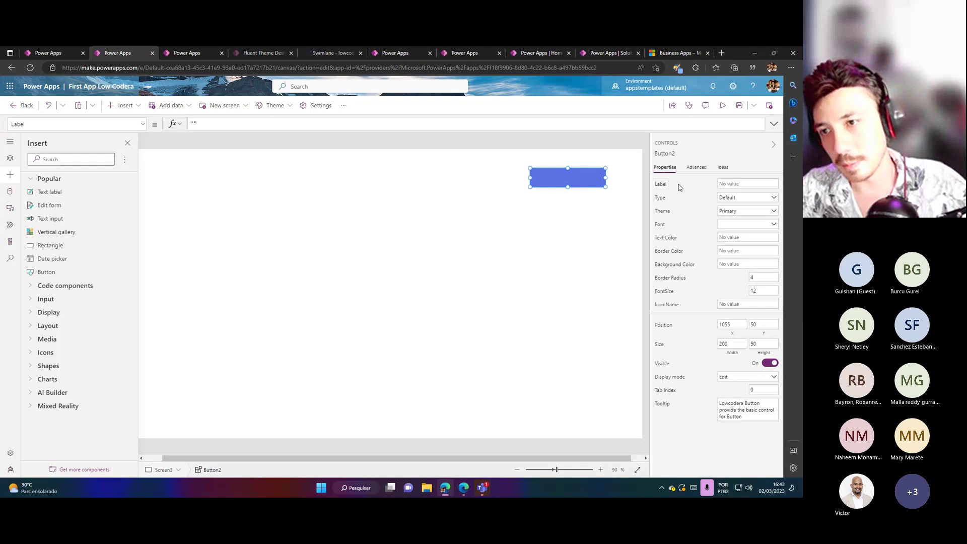
Set the Lowcodera Button's label to Start.
left_click(738, 184)
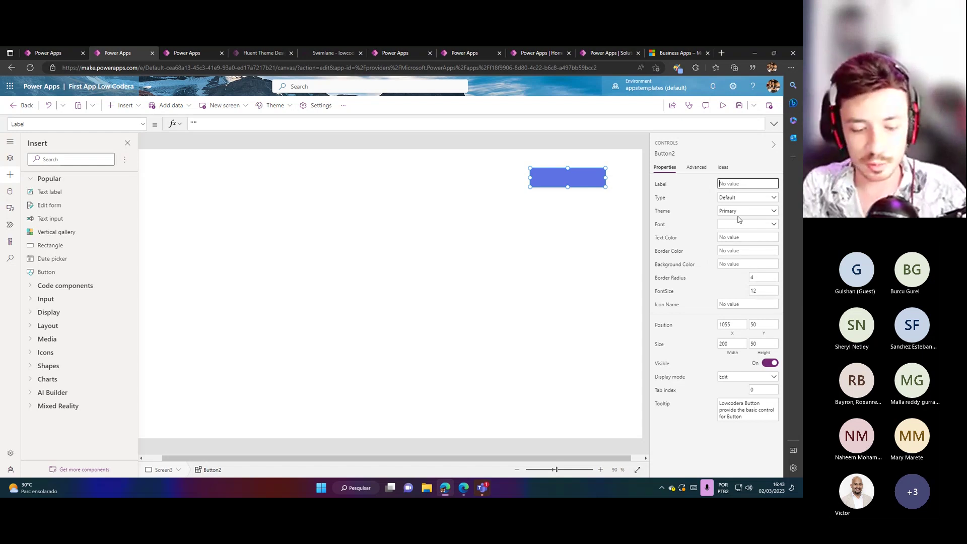
type("Start")
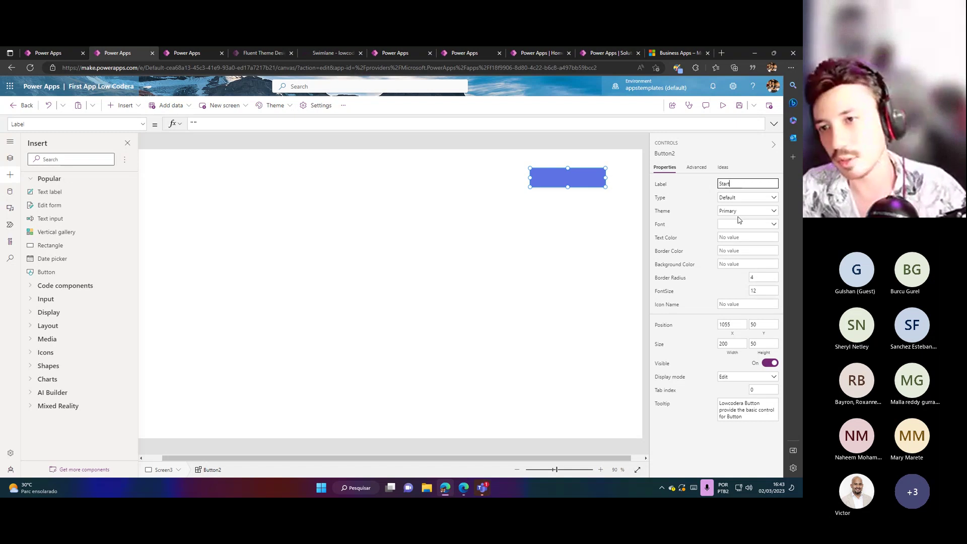
key("Tab")
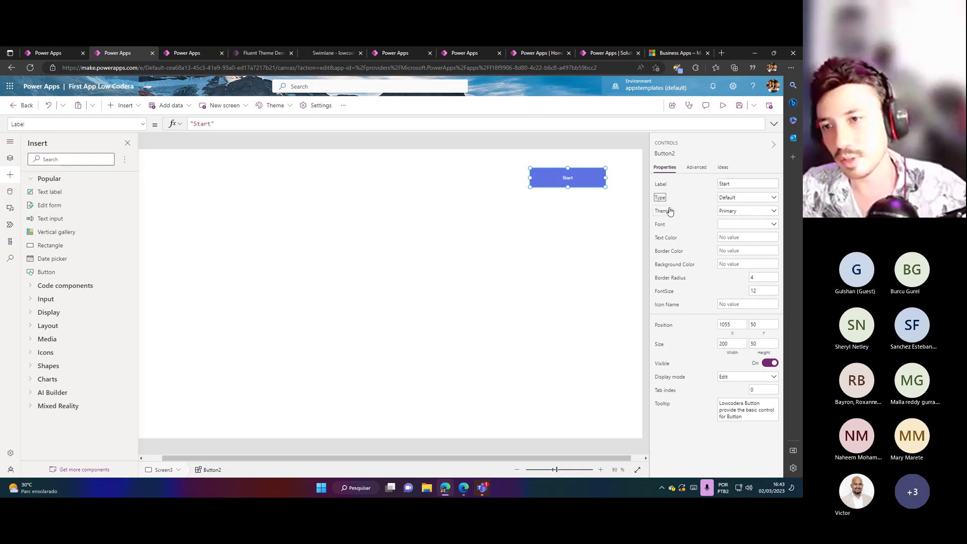
Try the Outline type on the Start button and return it to the Default type.
left_click(727, 198)
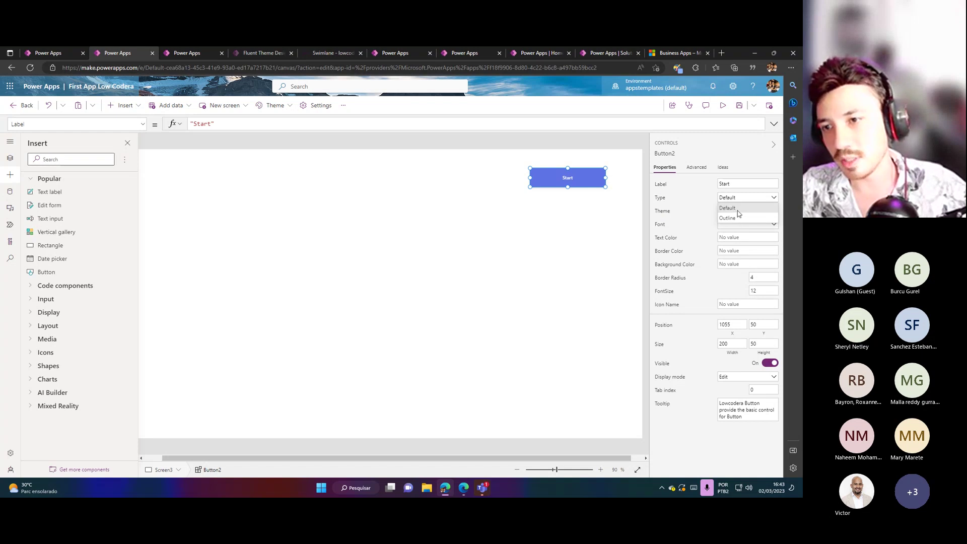
left_click(731, 217)
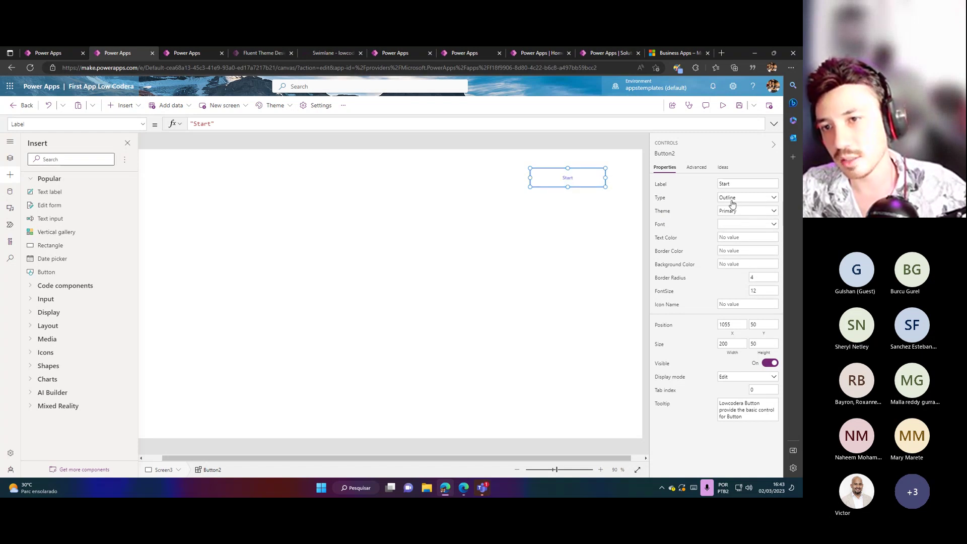
left_click(721, 199)
left_click(727, 211)
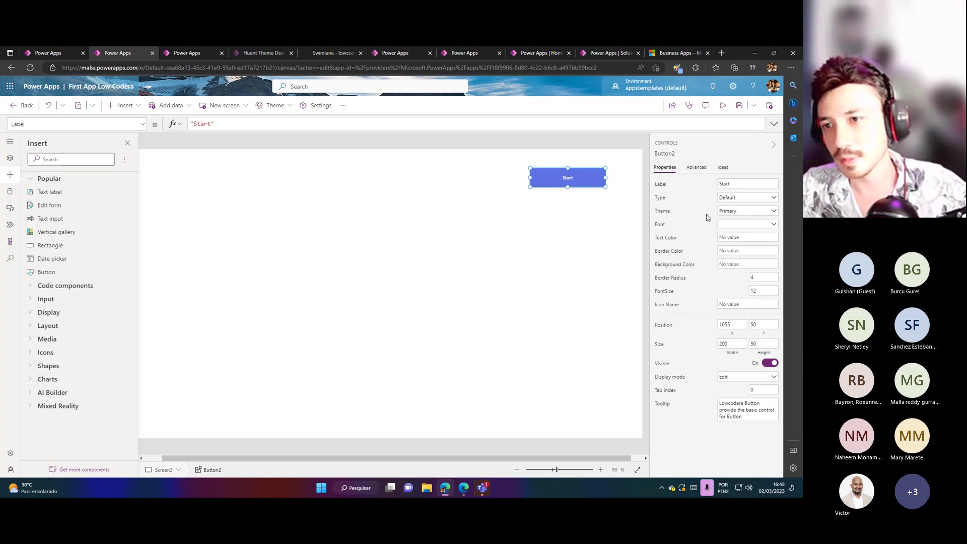
Try the Secondary theme on the Start button and set its theme to Success.
left_click(728, 214)
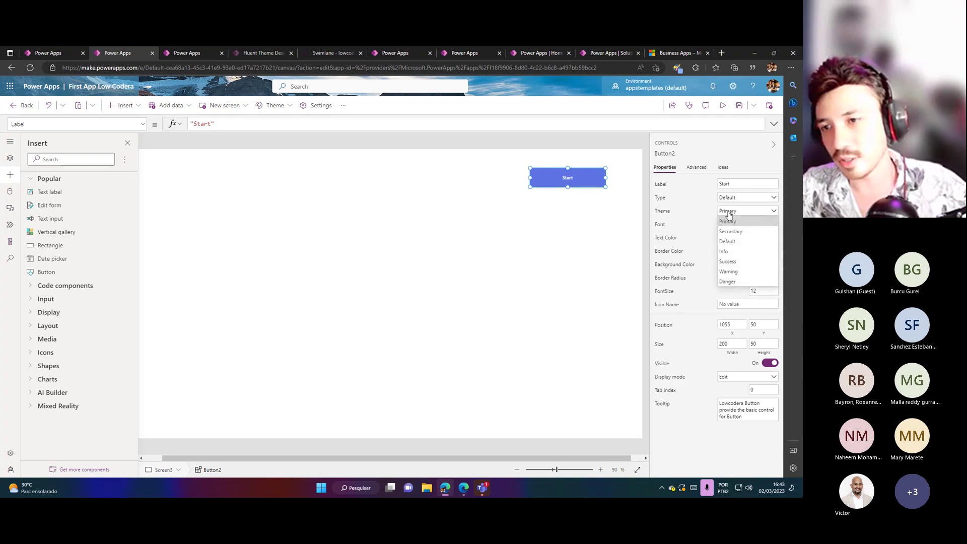
left_click(747, 234)
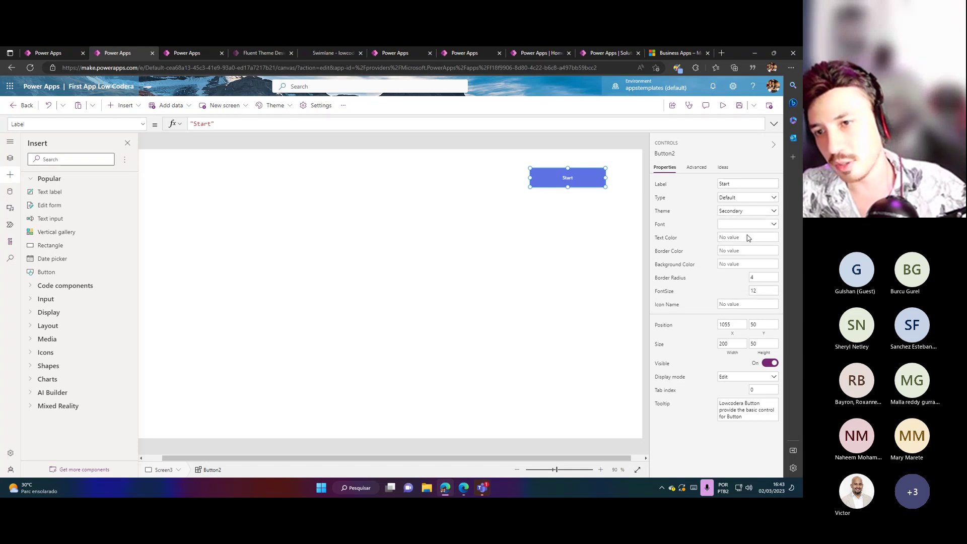
left_click(736, 212)
left_click(739, 261)
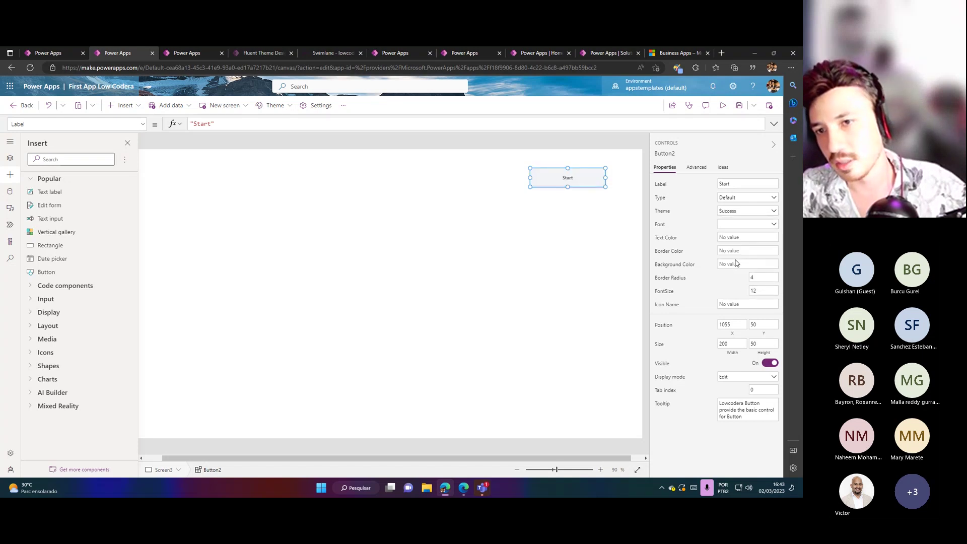
left_click(606, 218)
left_click(586, 181)
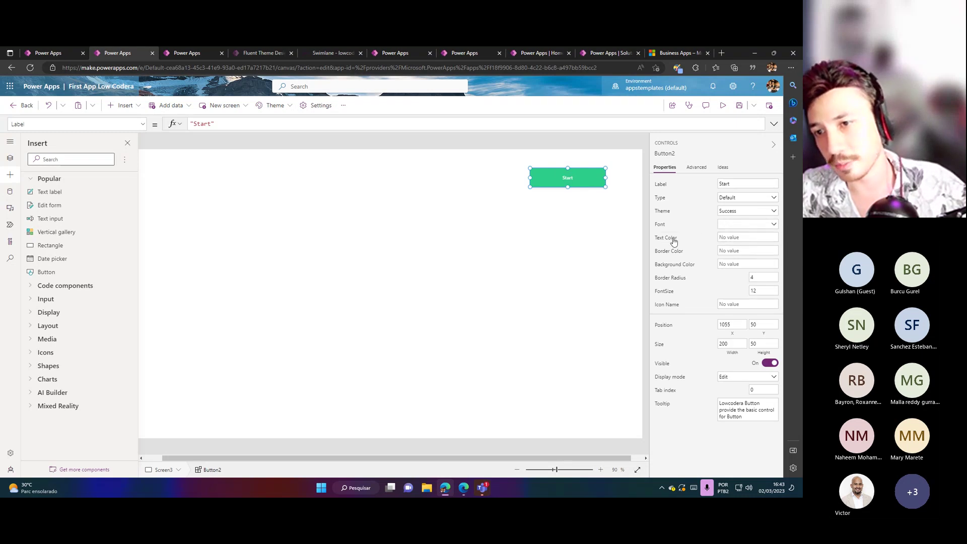
left_click(734, 237)
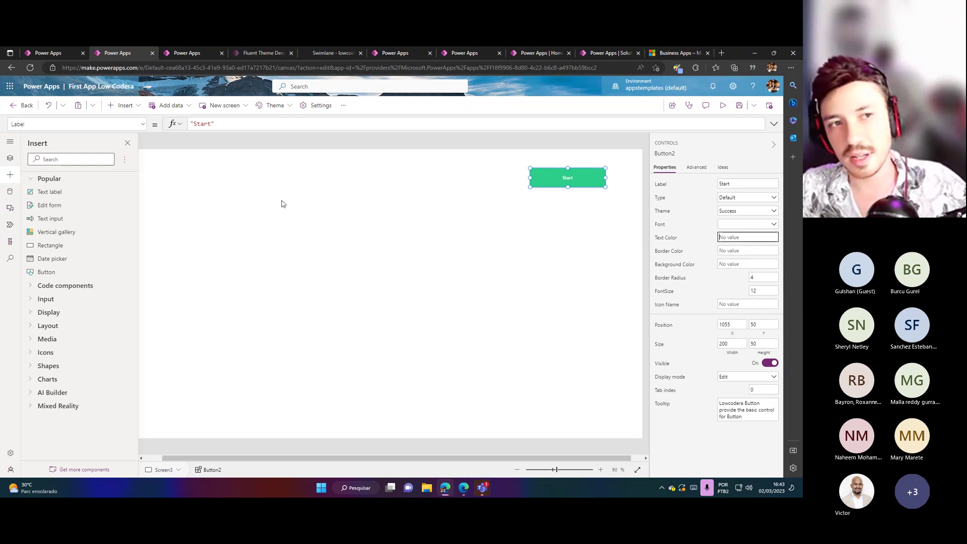
Insert a standard Button control and place it just below the Start button, at about X 1095, Y 131.
left_click(136, 110)
type("butt")
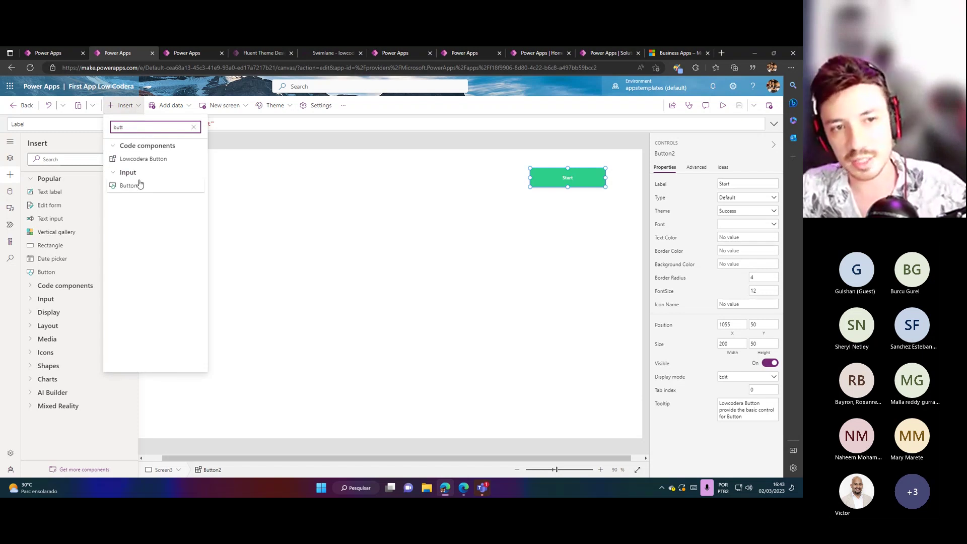
left_click_drag(139, 183, 559, 199)
scroll(705, 249, "down", 1)
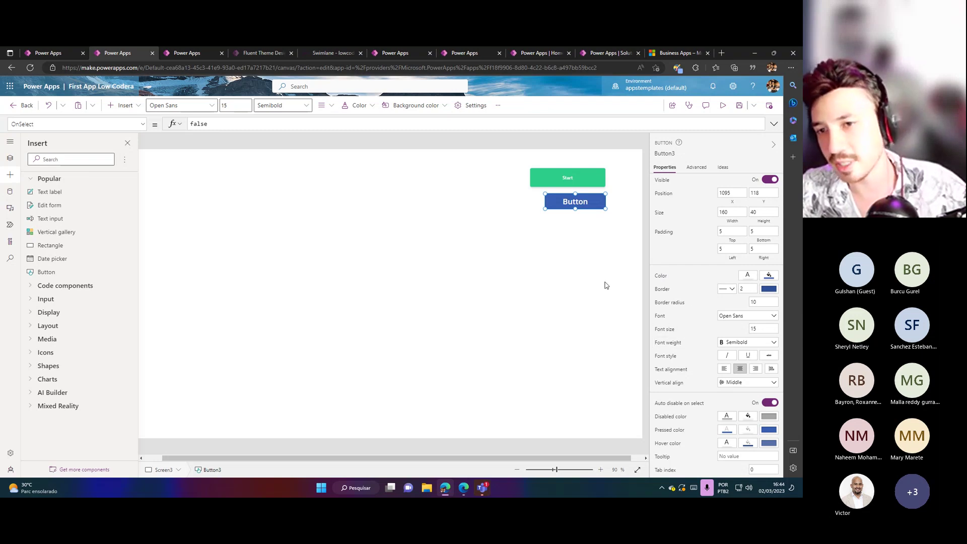
left_click(589, 180)
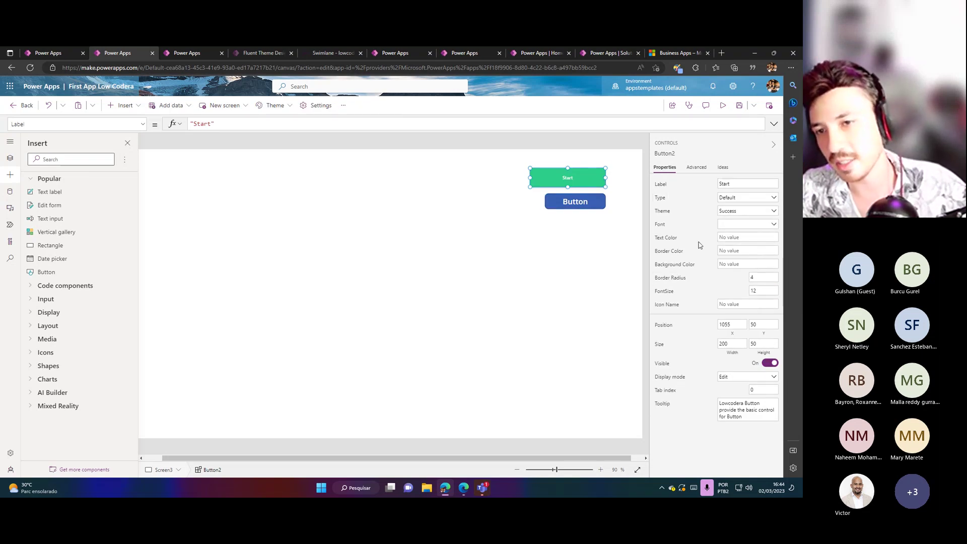
mouse_move(587, 206)
left_mouse_down()
mouse_move(587, 220)
mouse_move(595, 209)
left_mouse_up()
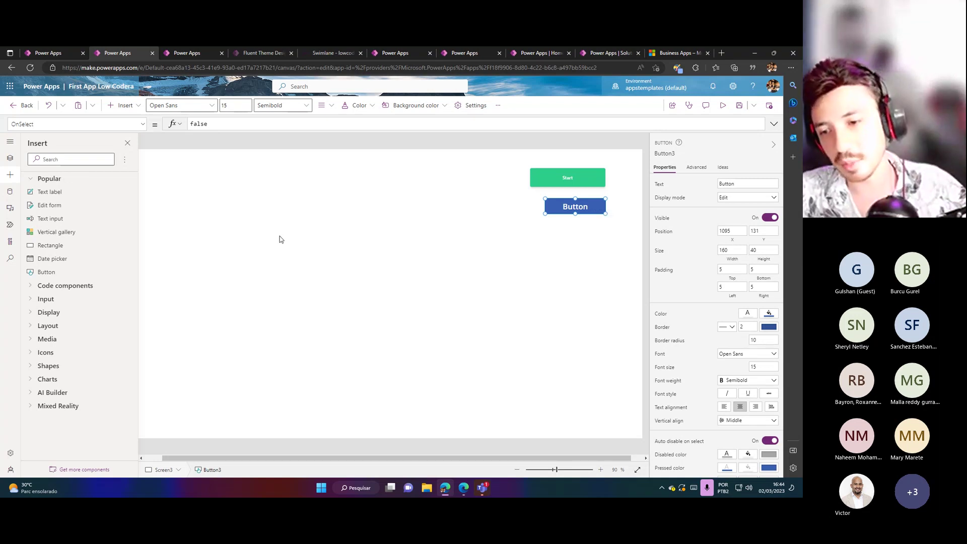
left_click(474, 234)
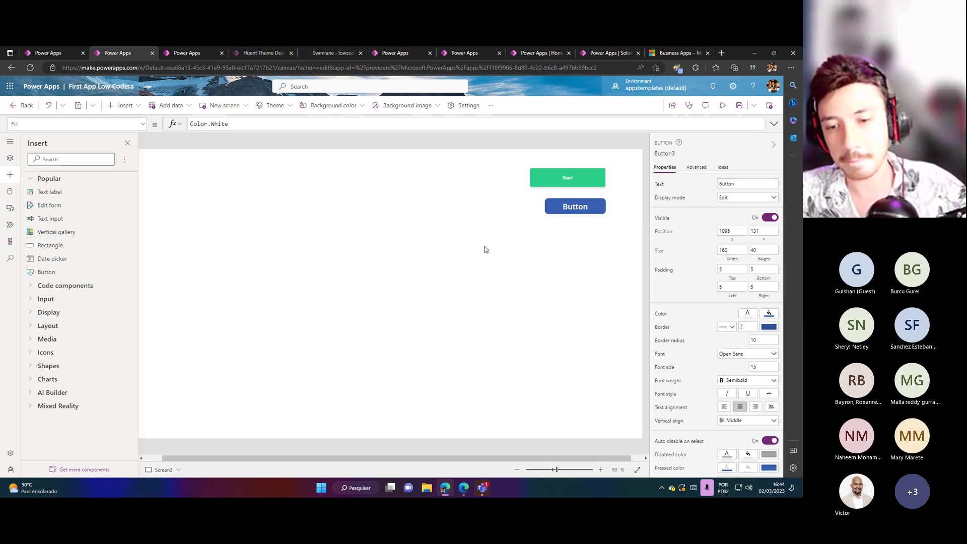
Preview Screen2 and expand its navigation menu to examine the Seven Wonders layout, and close the preview.
left_click(11, 159)
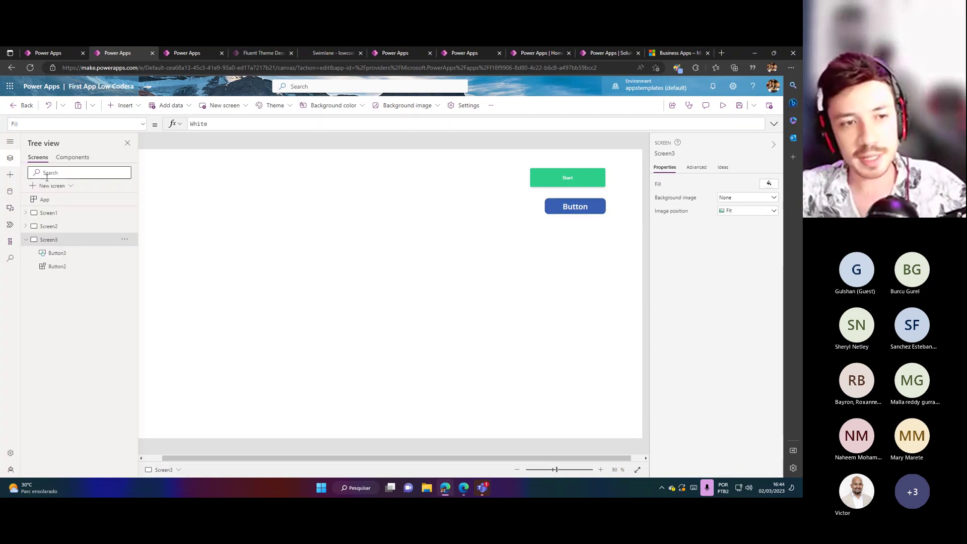
left_click(27, 240)
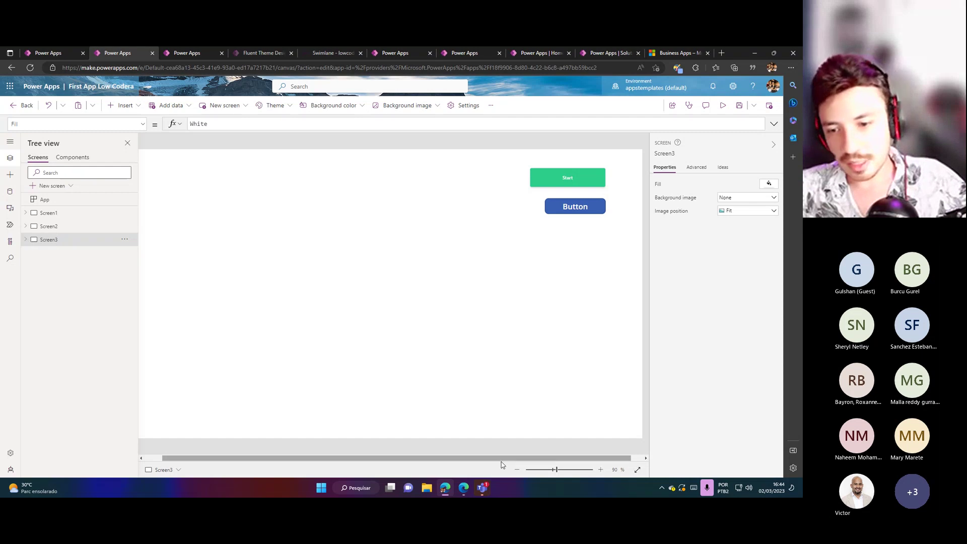
left_click(515, 471)
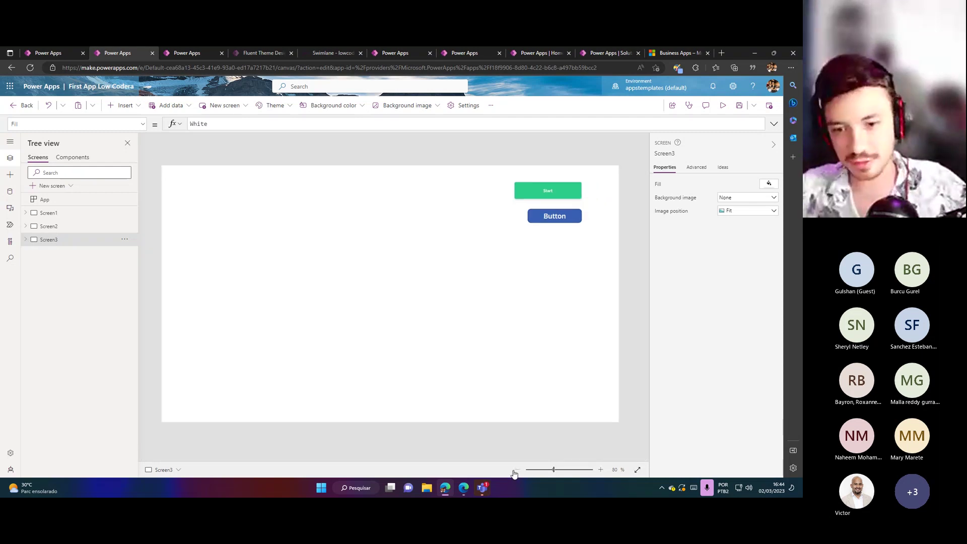
left_click(60, 231)
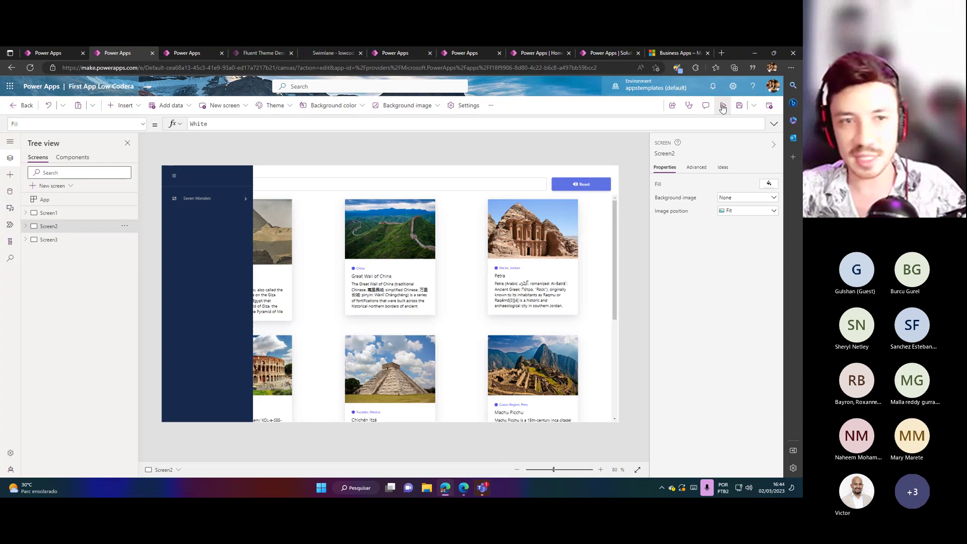
key("F5")
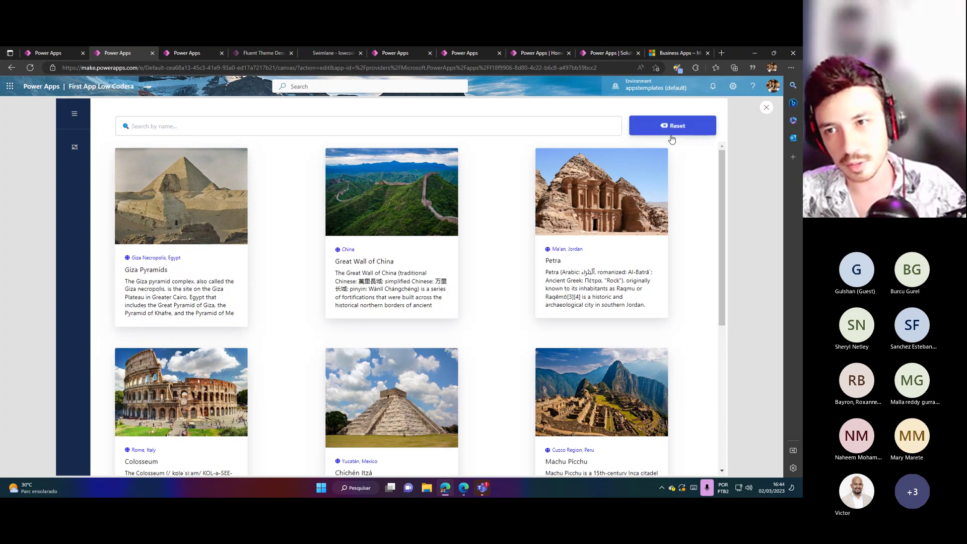
left_click(74, 117)
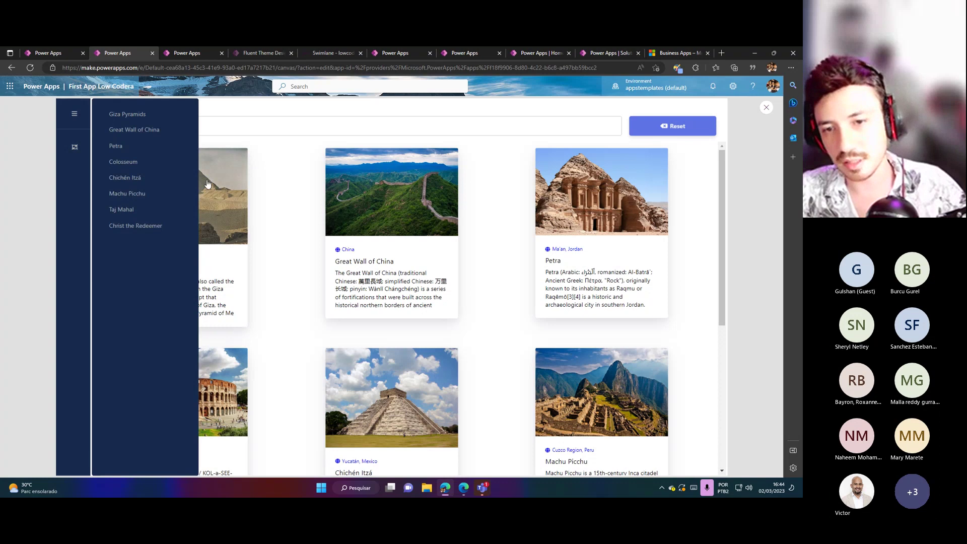
left_click(767, 108)
Delete both the Start button and the standard button from Screen3.
left_click(49, 240)
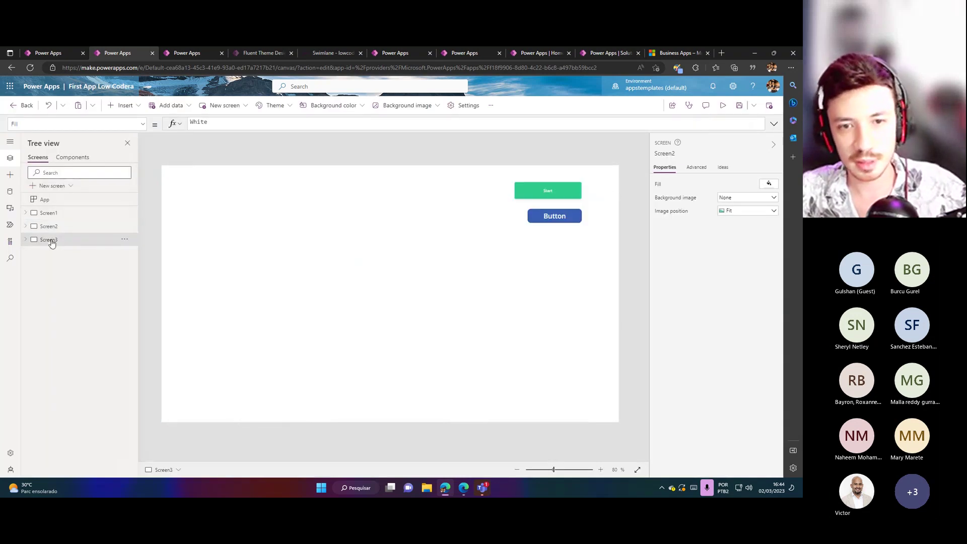
left_click_drag(439, 186, 585, 233)
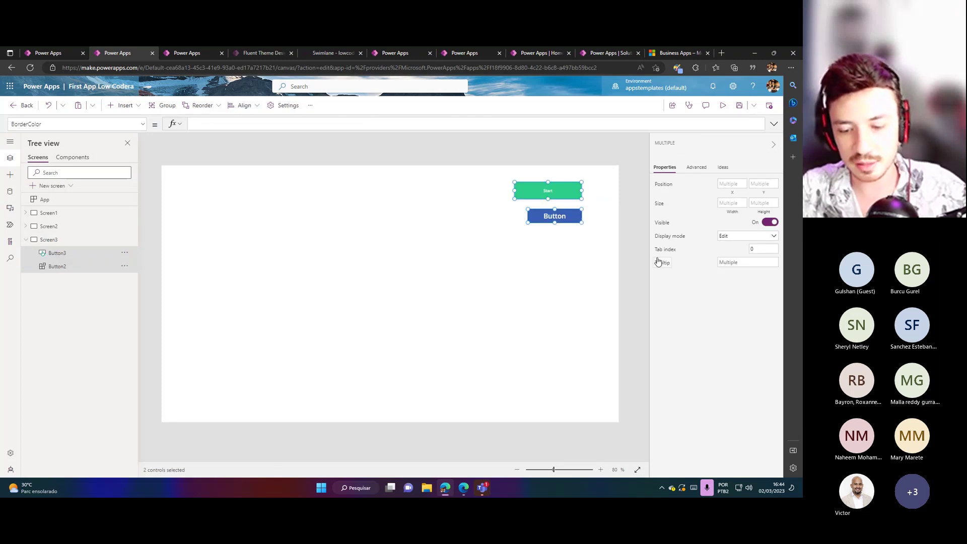
key("Delete")
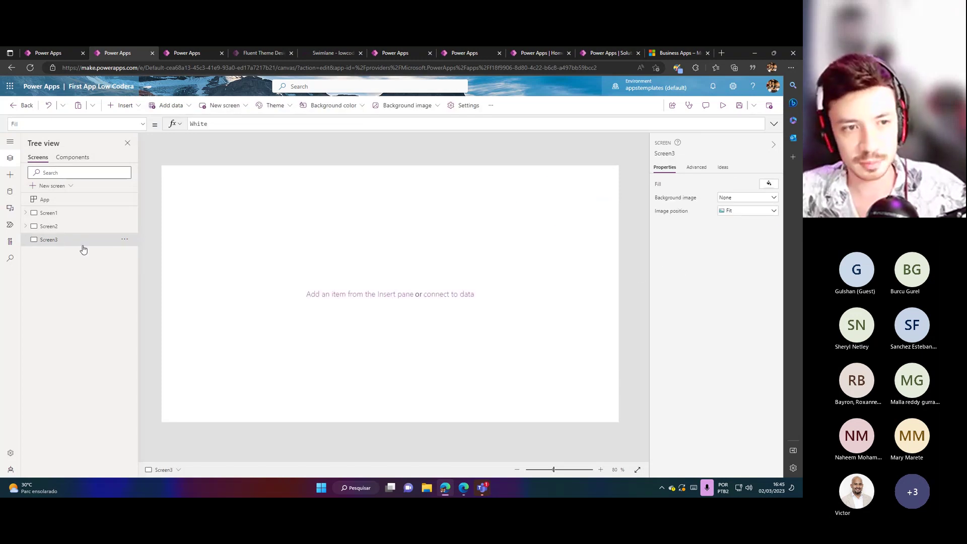
Collapse the navigation bar on Screen2 and select the wonders gallery to examine its properties.
left_click(80, 231)
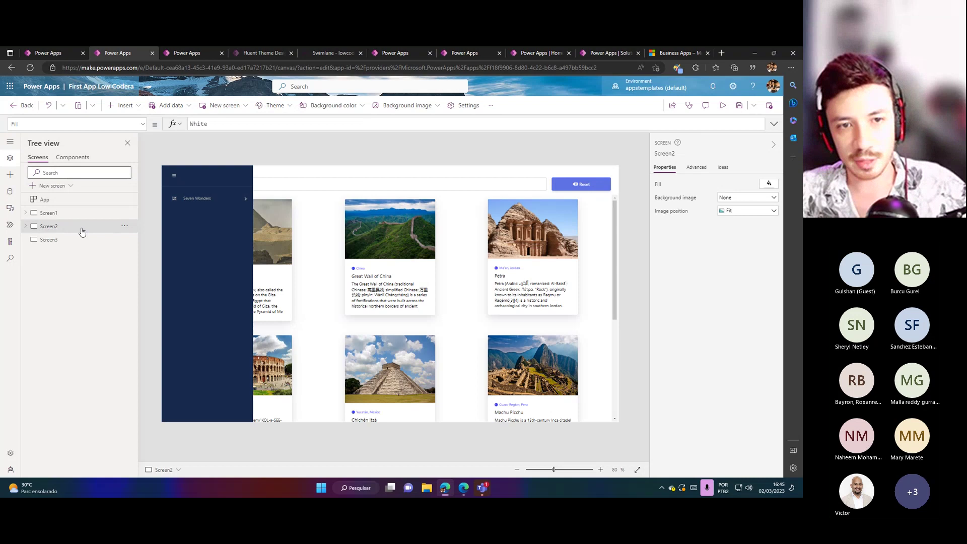
left_click(174, 177, "alt")
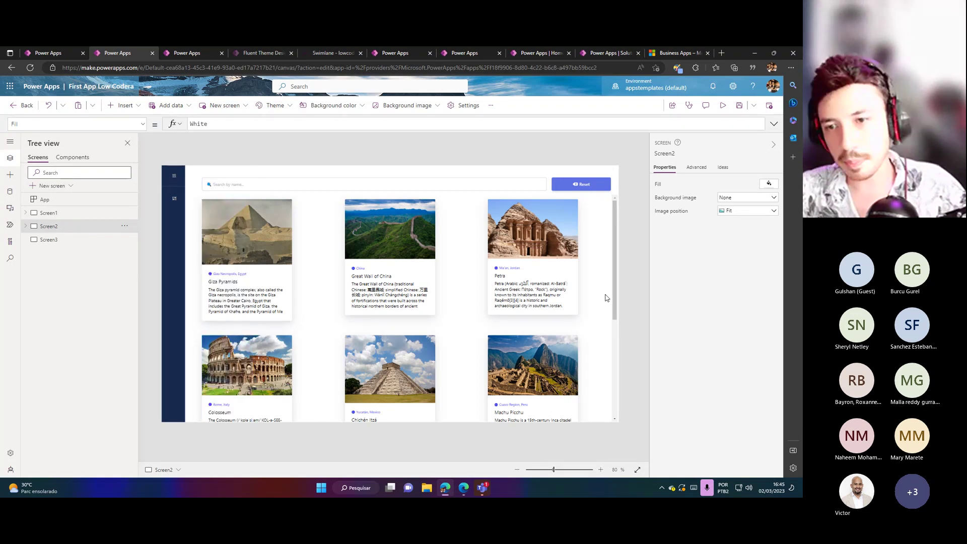
left_click(618, 272)
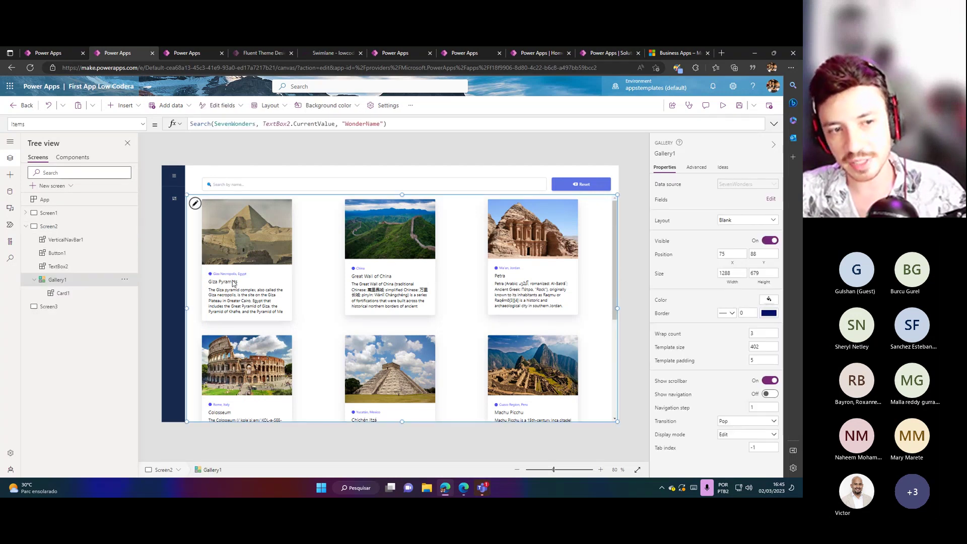
Insert a vertical gallery on the empty Screen3.
left_click(60, 307)
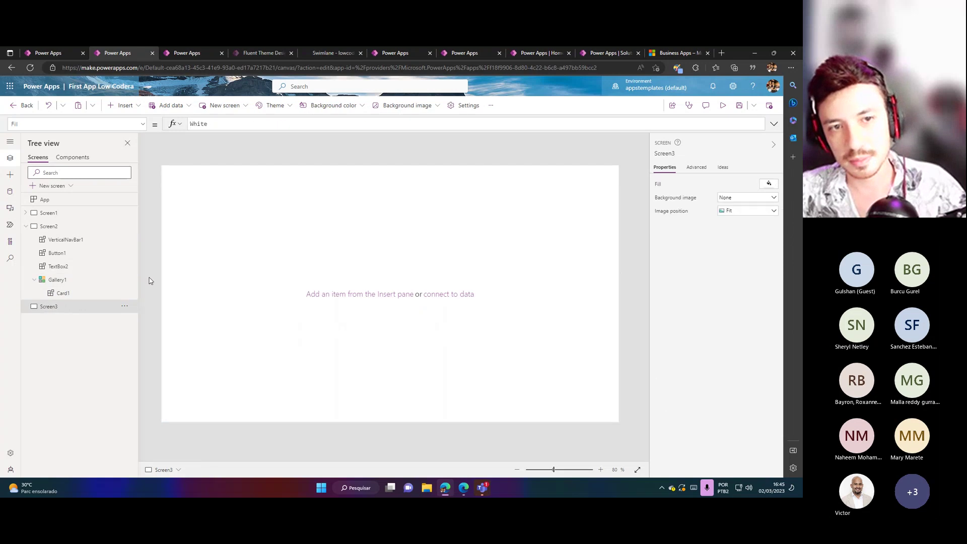
left_click(129, 106)
type("galler")
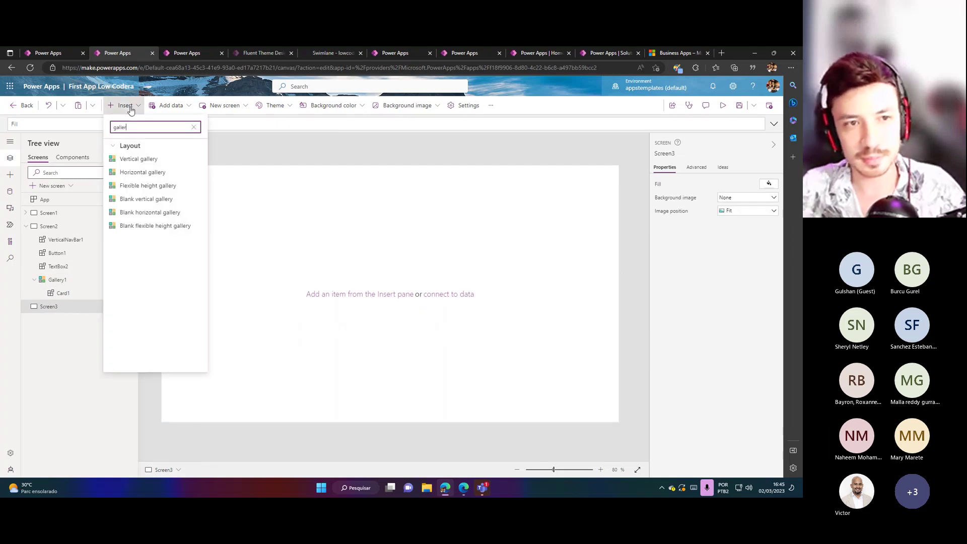
left_click(144, 157)
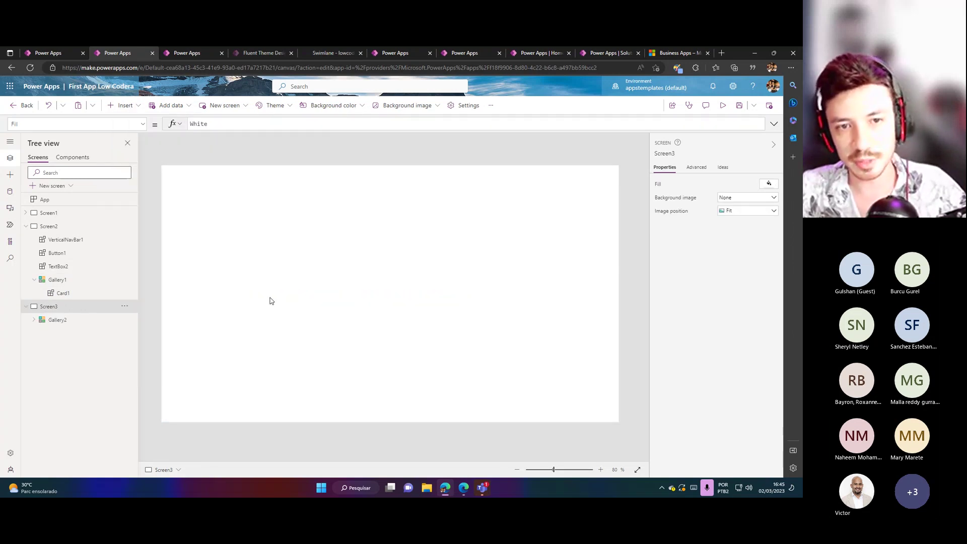
Move the new gallery to about X 204, Y 0 and enlarge it to about 1162 by 768.
left_click_drag(354, 292, 447, 292)
left_click(453, 272)
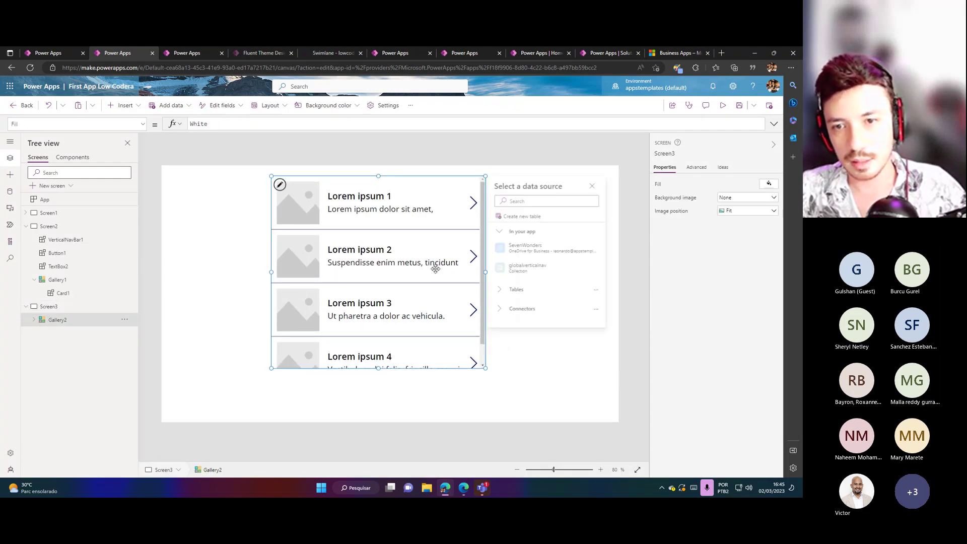
left_click_drag(408, 274, 366, 262)
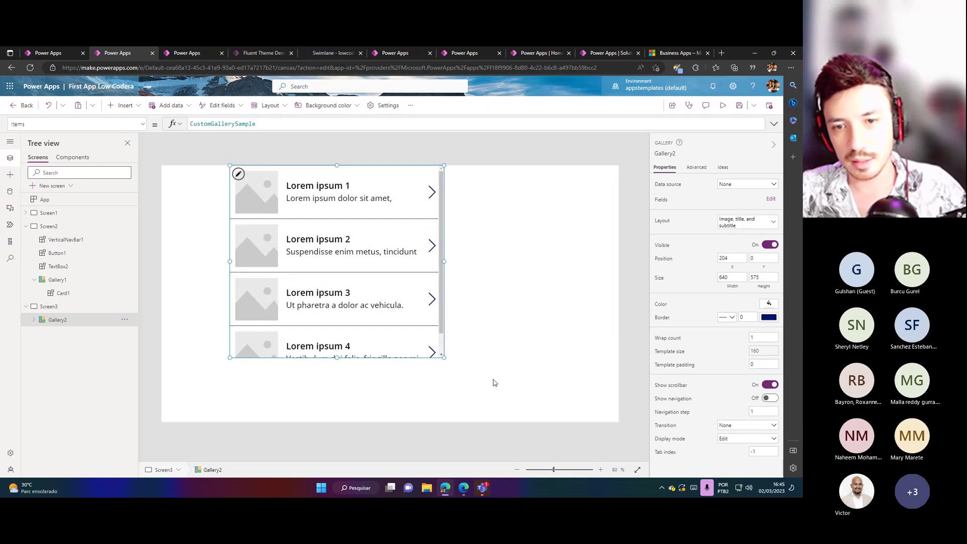
left_click_drag(444, 359, 618, 421)
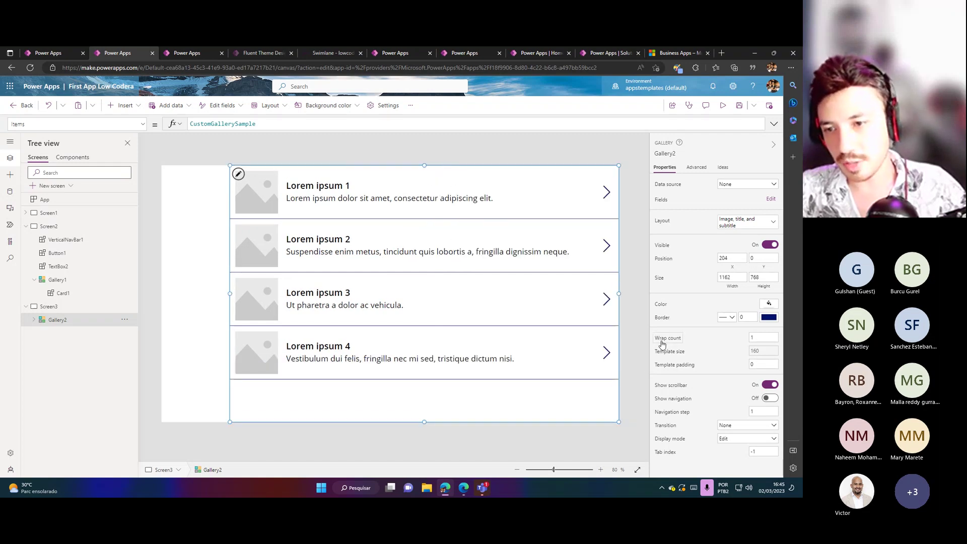
Set the new gallery's wrap count to 2.
left_click_drag(755, 337, 718, 340)
type("2")
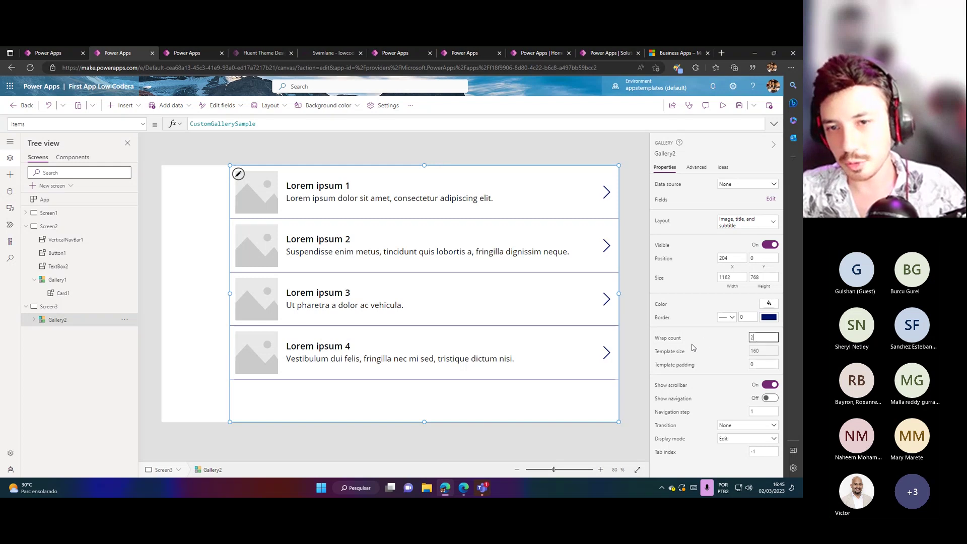
key("Tab")
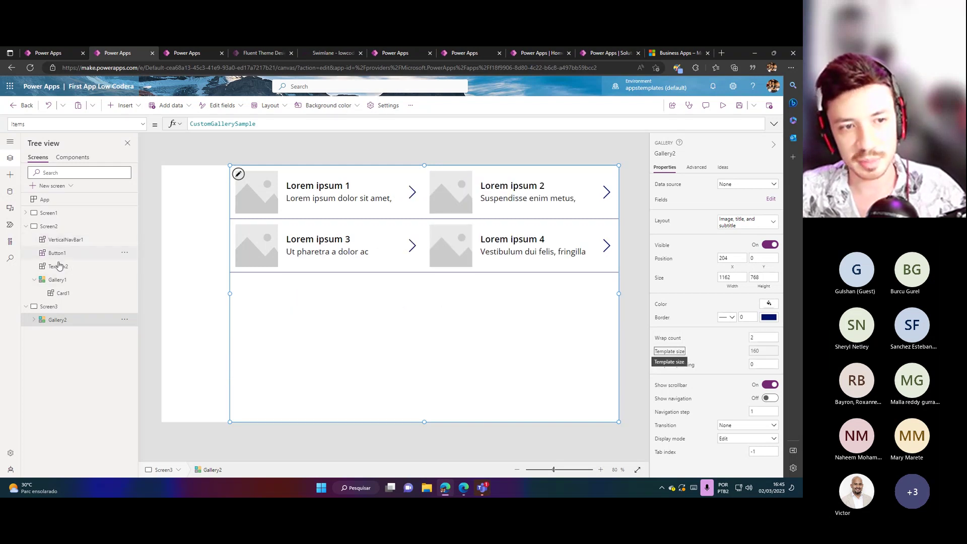
Check the wrap count of the Screen2 gallery and set the Screen3 gallery's wrap count to 3.
left_click(57, 280)
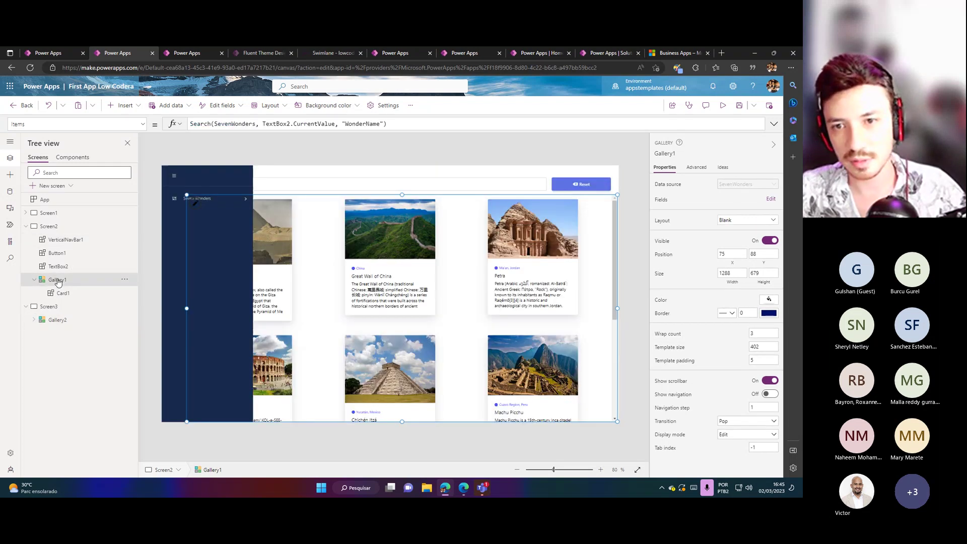
left_click(65, 320)
left_click_drag(756, 338, 659, 344)
type("3")
key("Tab")
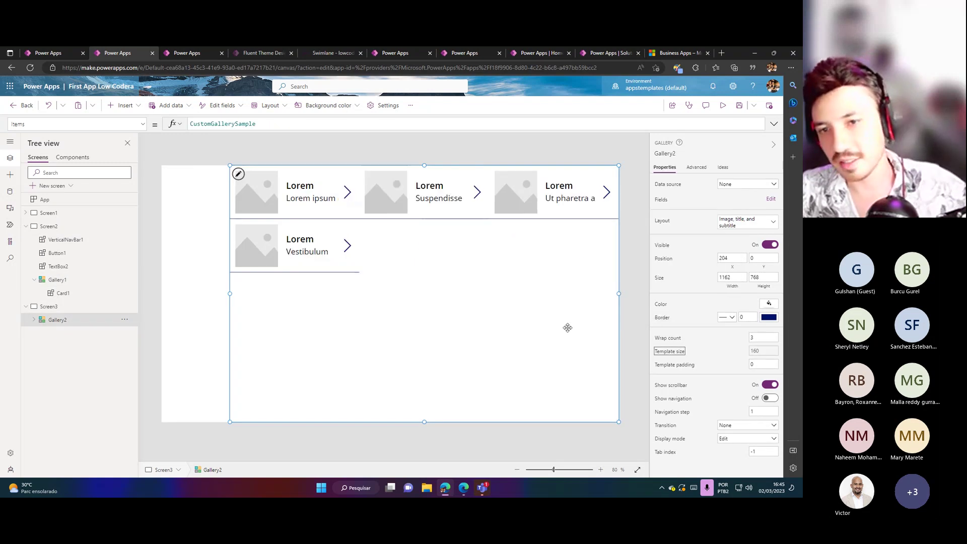
Switch to the Notion page with the Zero to Hero Power Apps custom controls guide.
left_click(629, 273)
left_click(464, 349)
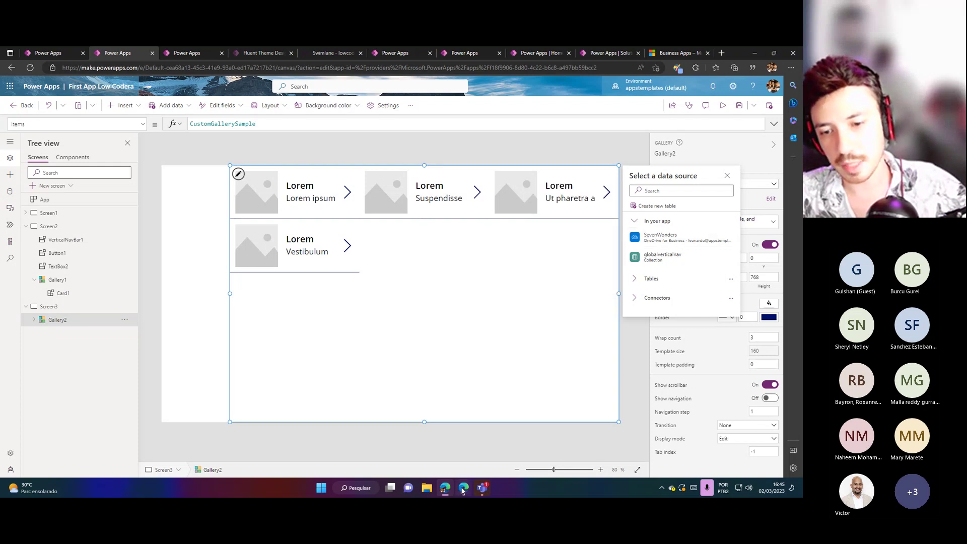
mouse_move(462, 489)
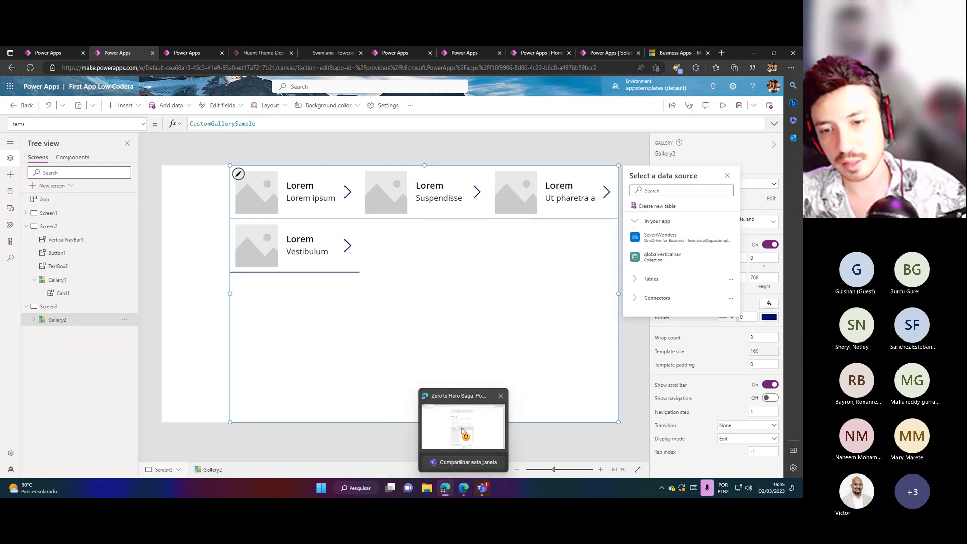
left_click(463, 429)
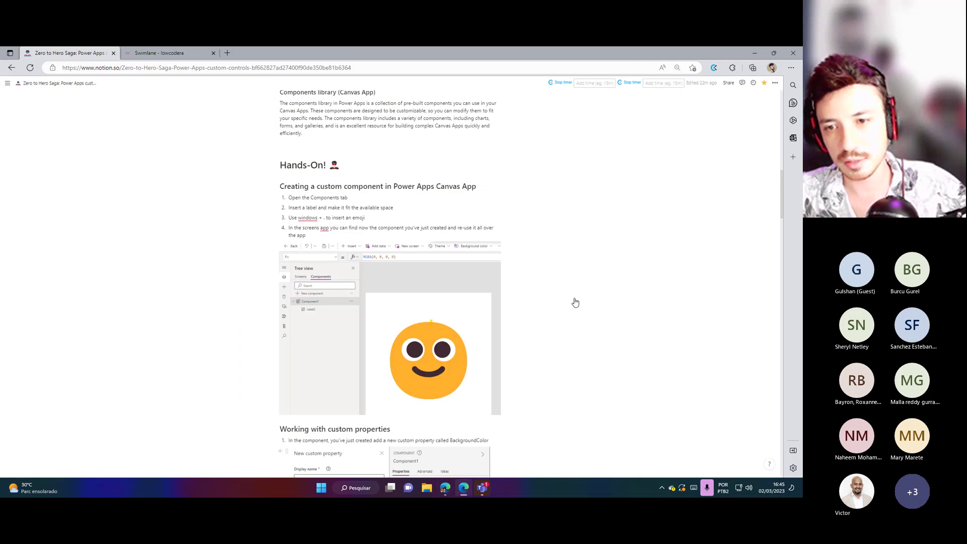
Look through the Notion guide down to the Seven wonder's app and SWOT Matrix App sections.
scroll(569, 307, "down", 10)
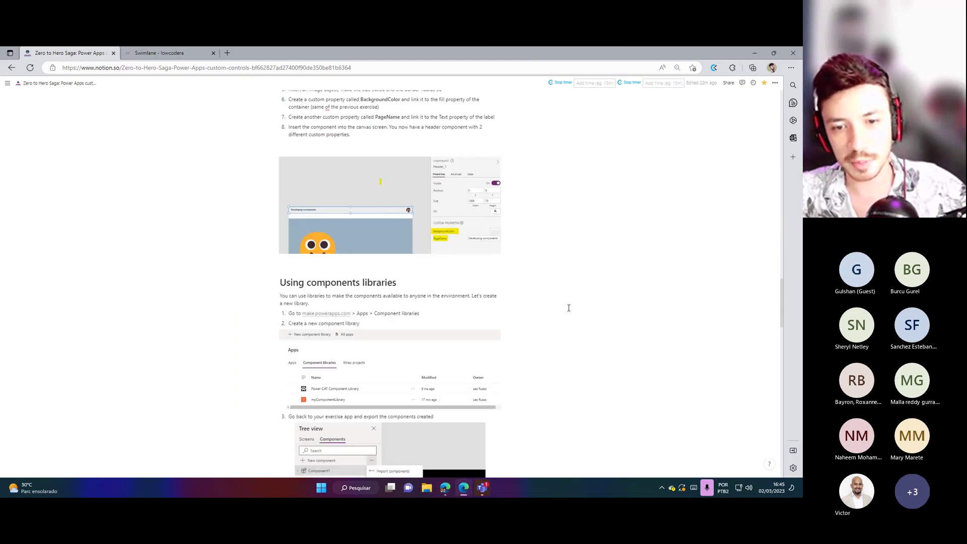
scroll(569, 308, "down", 15)
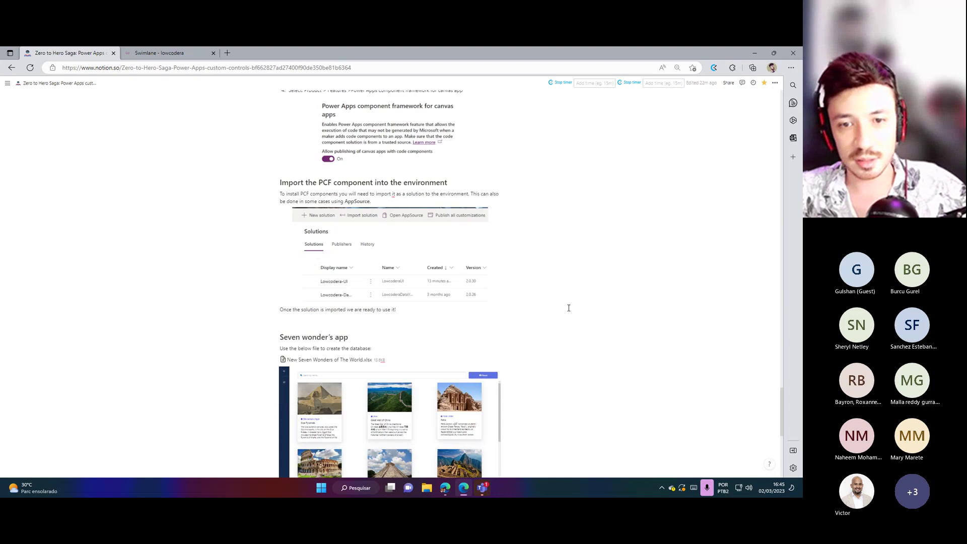
scroll(568, 308, "down", 5)
scroll(568, 308, "up", 1)
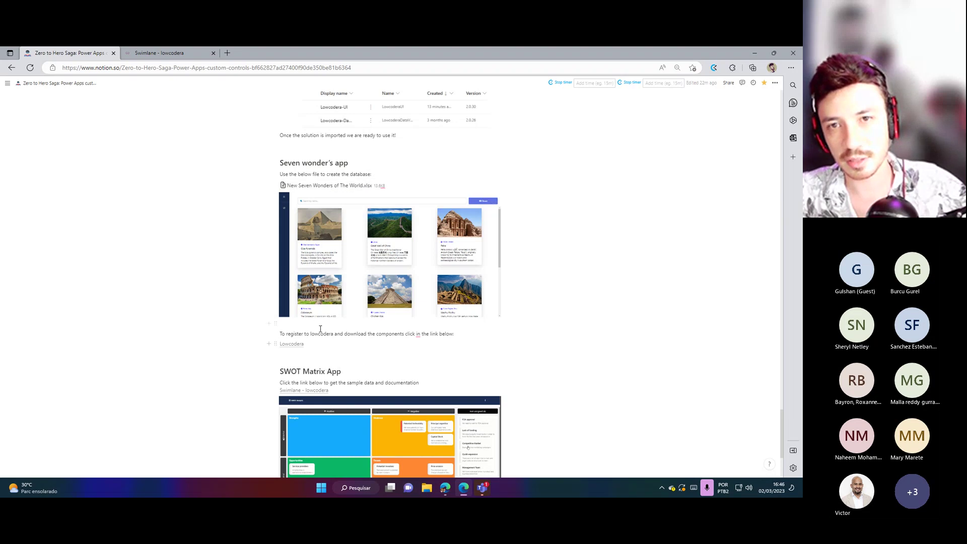
Return to Power Apps and connect the Screen3 gallery to the SevenWonders data source.
left_click(755, 53)
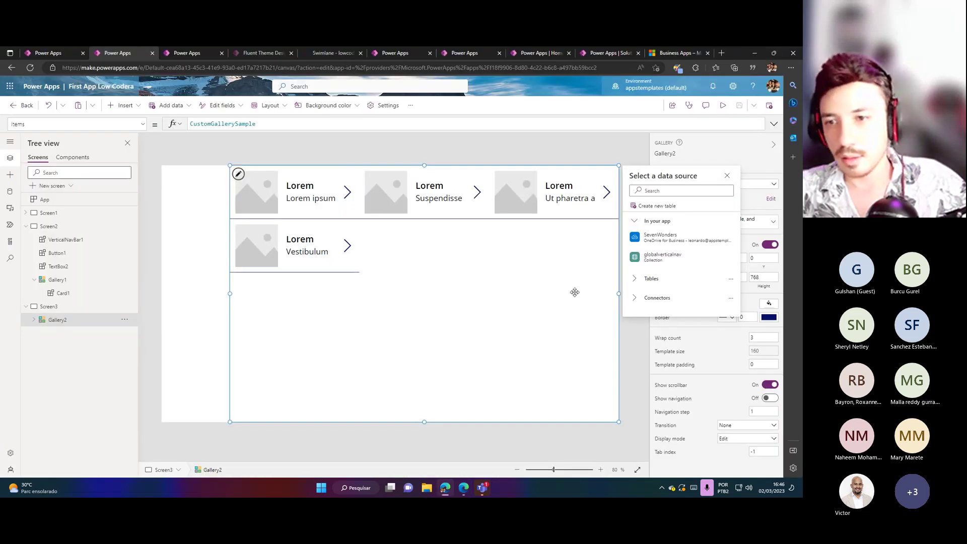
left_click(661, 244)
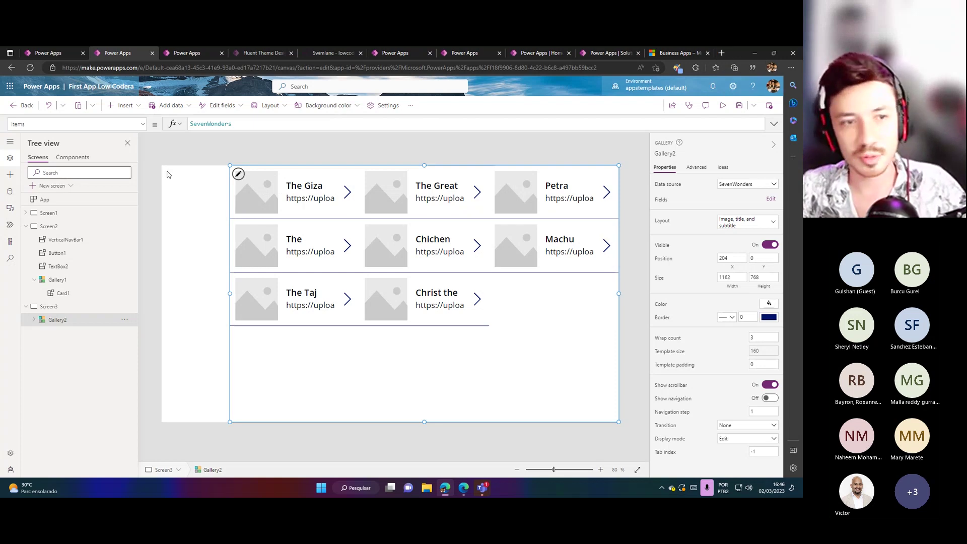
Add a blank screen and insert a data table on it that uses the SevenWonders data source.
left_click(26, 226)
left_click(50, 185)
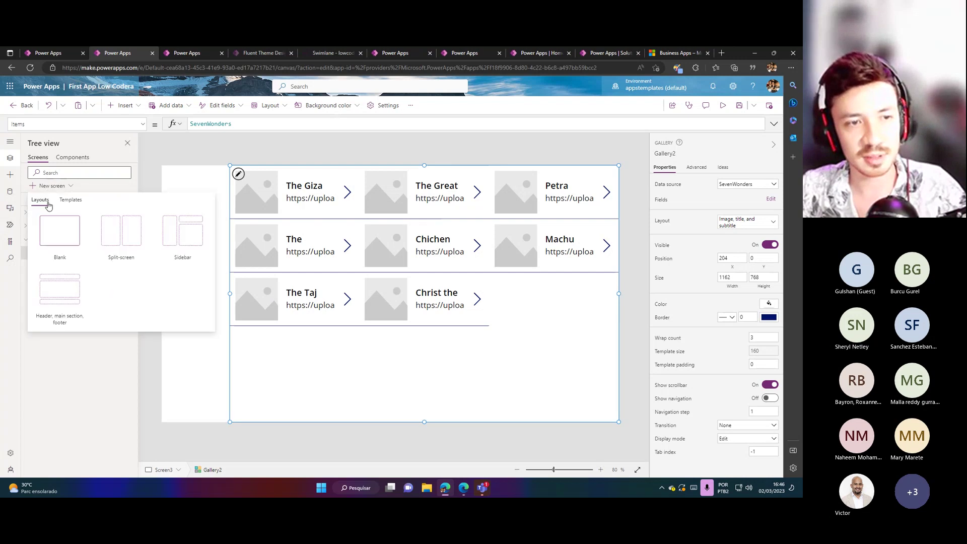
left_click(56, 227)
left_click(125, 105)
type("data")
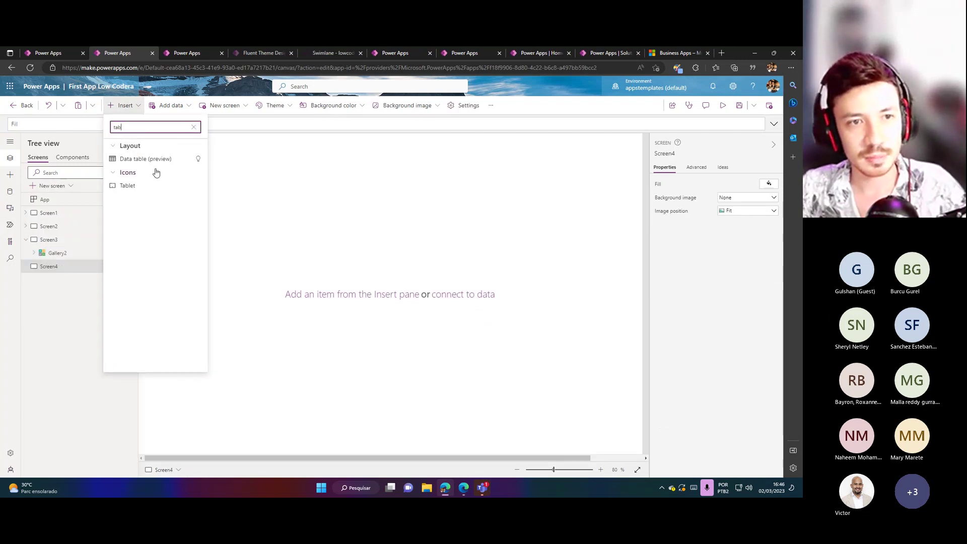
left_click(154, 170)
left_click(523, 224)
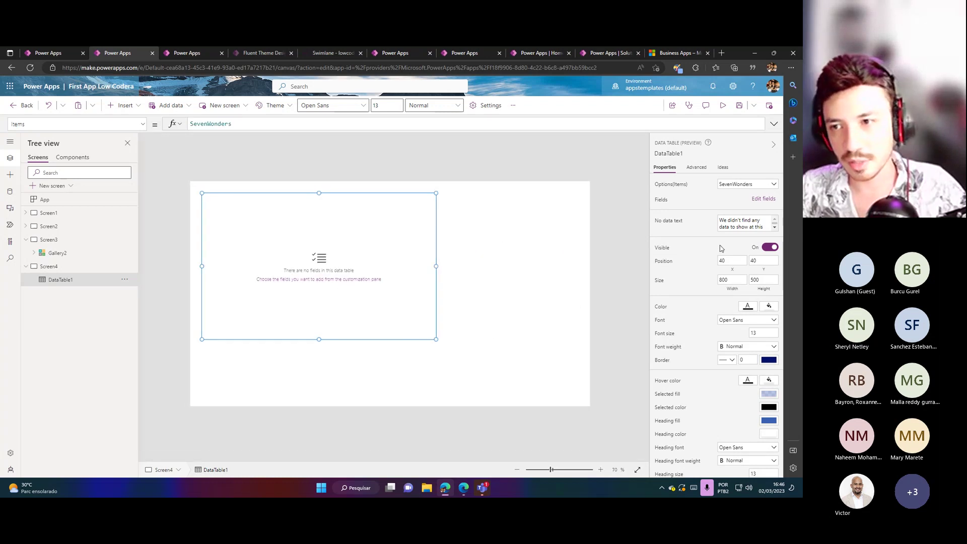
Add the Description, ImageLink, Location and WonderName fields to the data table and enlarge it to fill the 1366 by 768 screen.
left_click(751, 201)
left_click(537, 162)
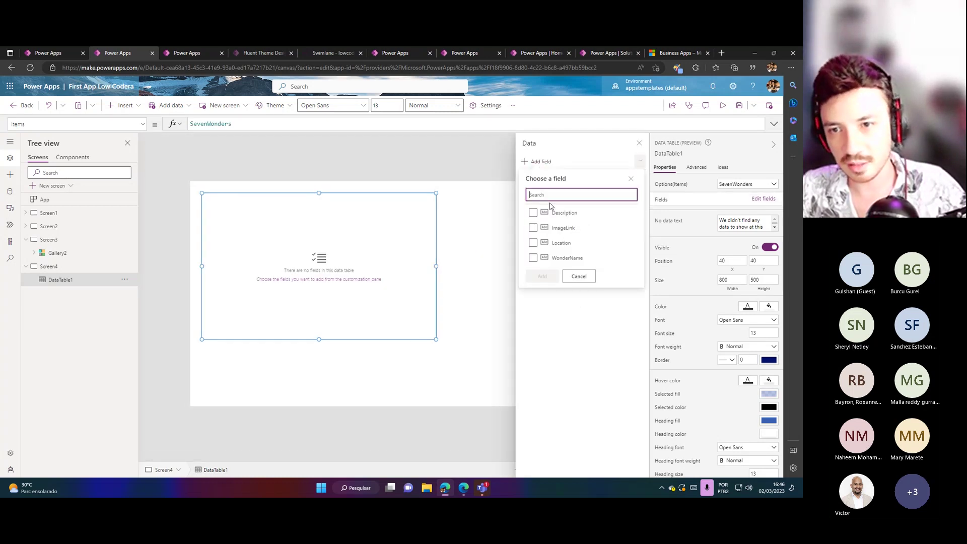
left_click(546, 213)
left_click(548, 230)
left_click(548, 243)
left_click(542, 276)
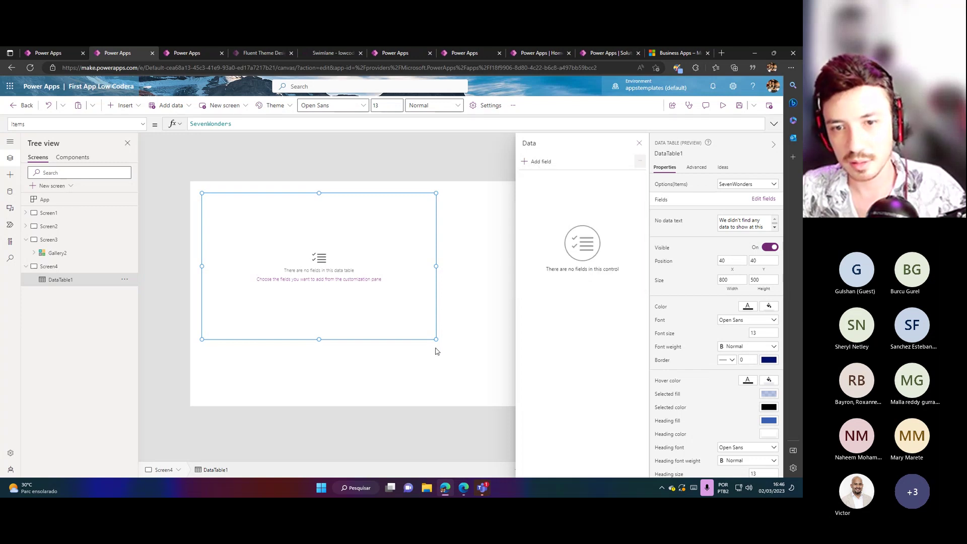
left_click(639, 143)
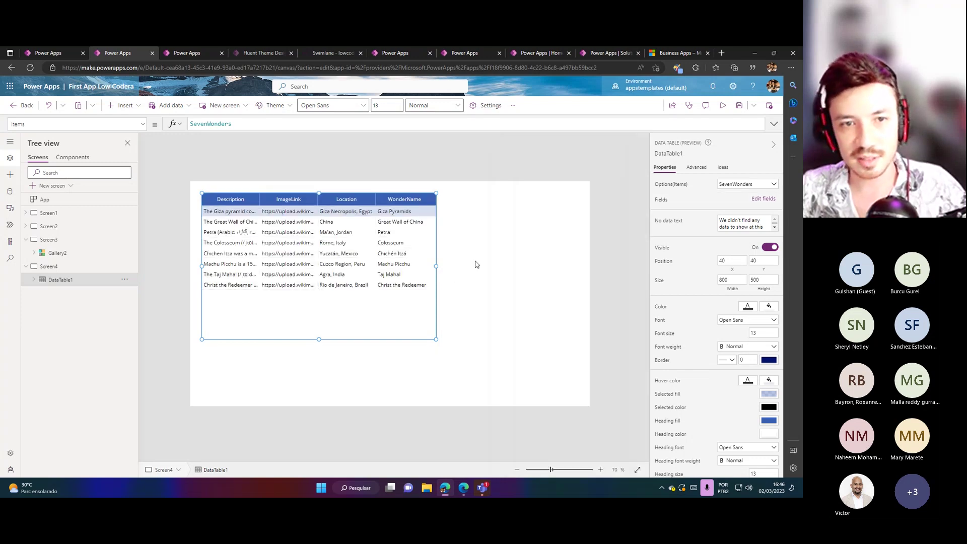
left_click_drag(441, 344, 619, 421)
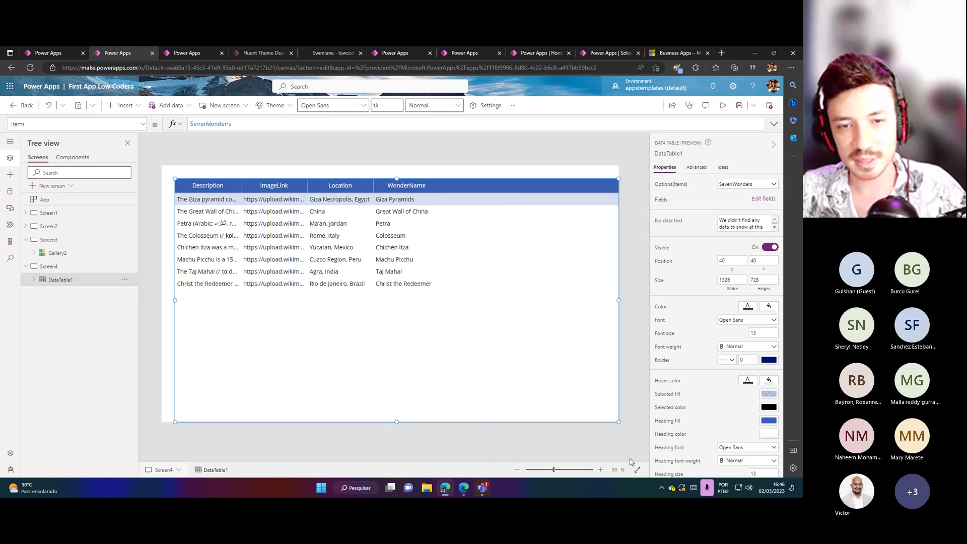
left_click_drag(175, 186, 162, 173)
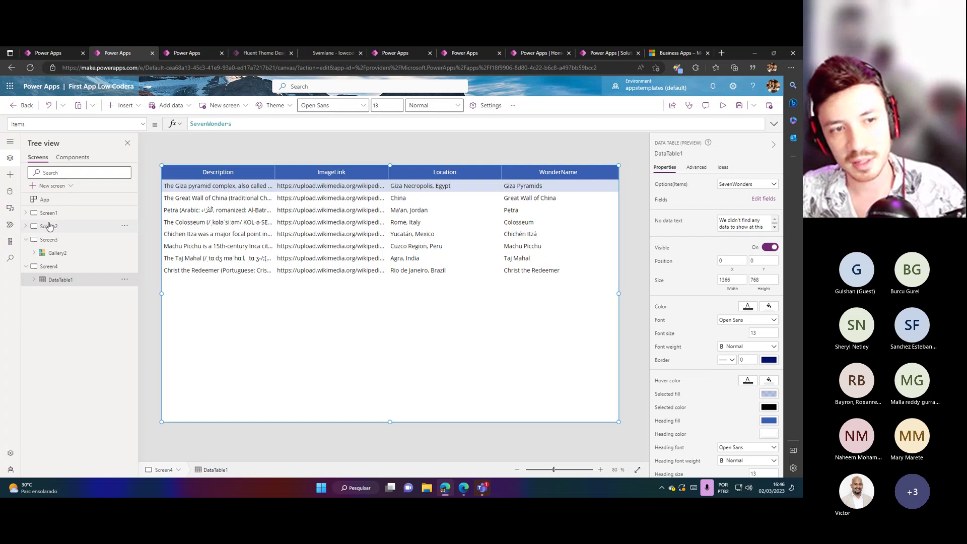
Enlarge the item template of the Screen3 gallery to a height of about 343.
left_click(58, 253)
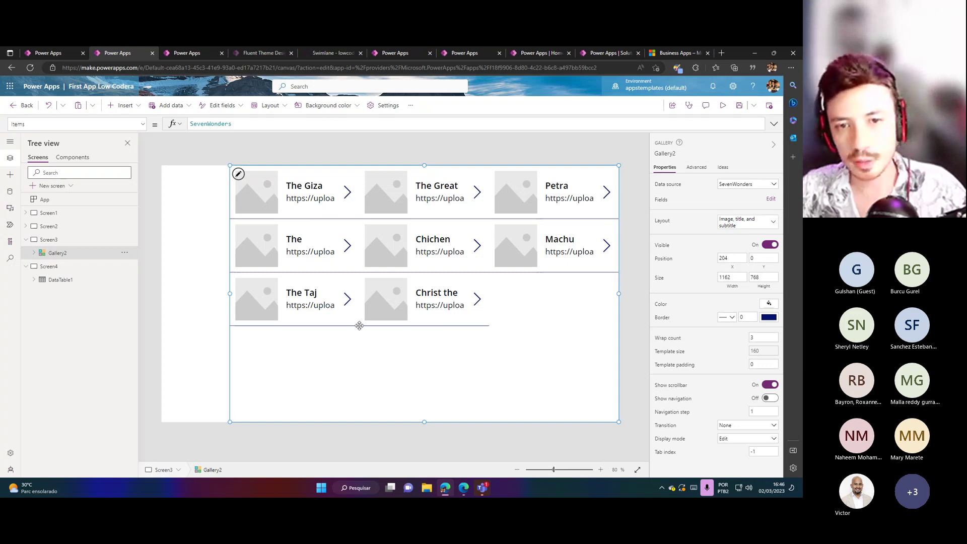
left_click(335, 218)
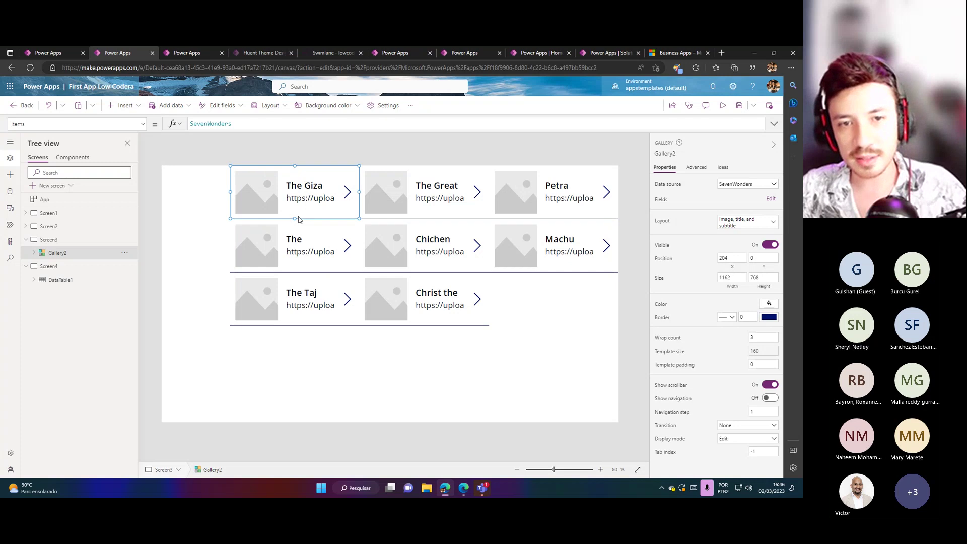
left_click_drag(295, 220, 295, 280)
Delete the image, title, subtitle, arrow and separator from the Screen3 gallery's template.
left_click(267, 234)
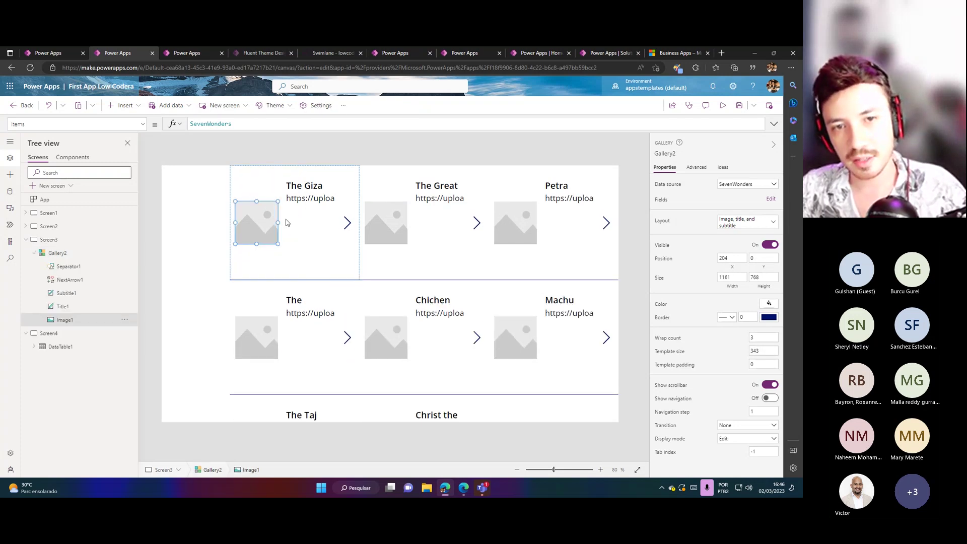
left_click(310, 186, "ctrl")
left_click(310, 199, "ctrl")
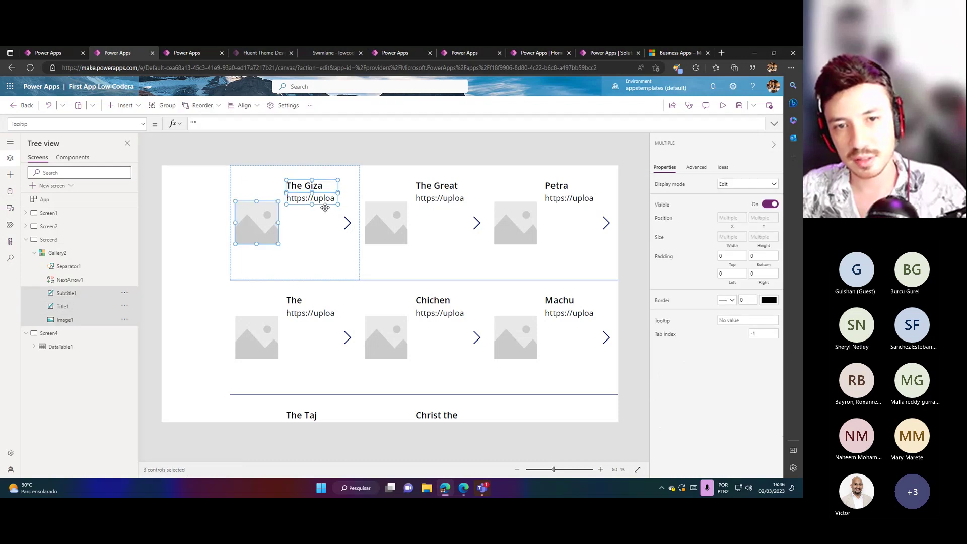
left_click(347, 222, "ctrl")
key("Delete")
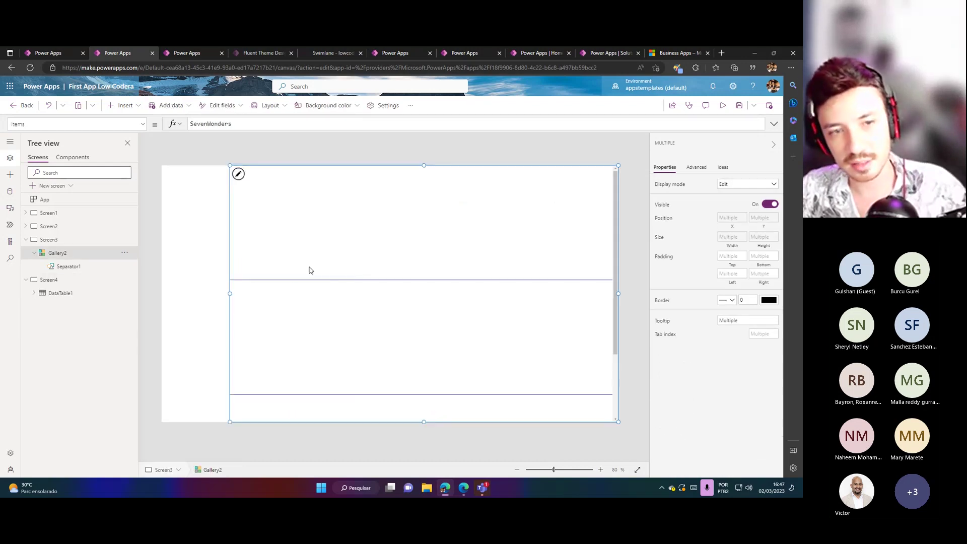
left_click(295, 279)
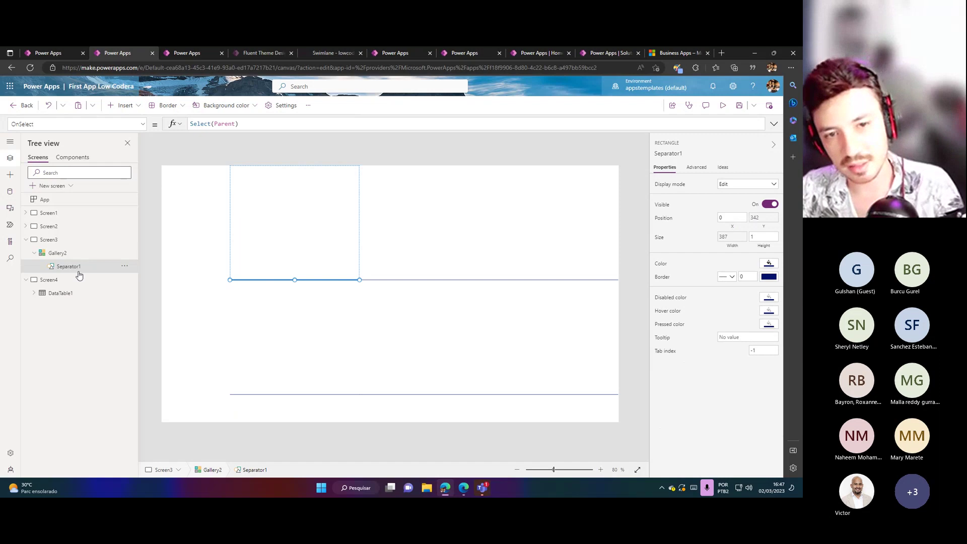
key("Delete")
Stretch the emptied gallery template to a height of about 386.
left_click(304, 224)
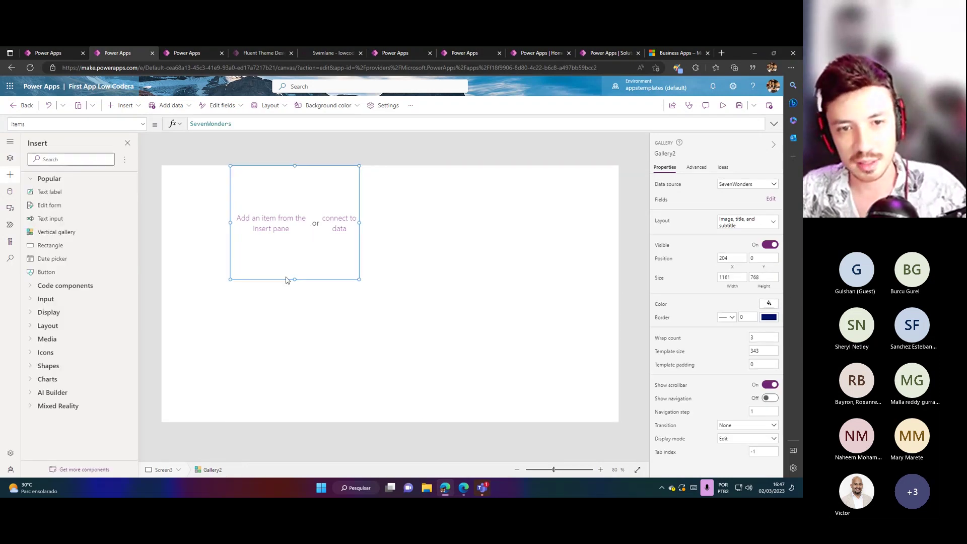
left_click_drag(293, 279, 294, 294)
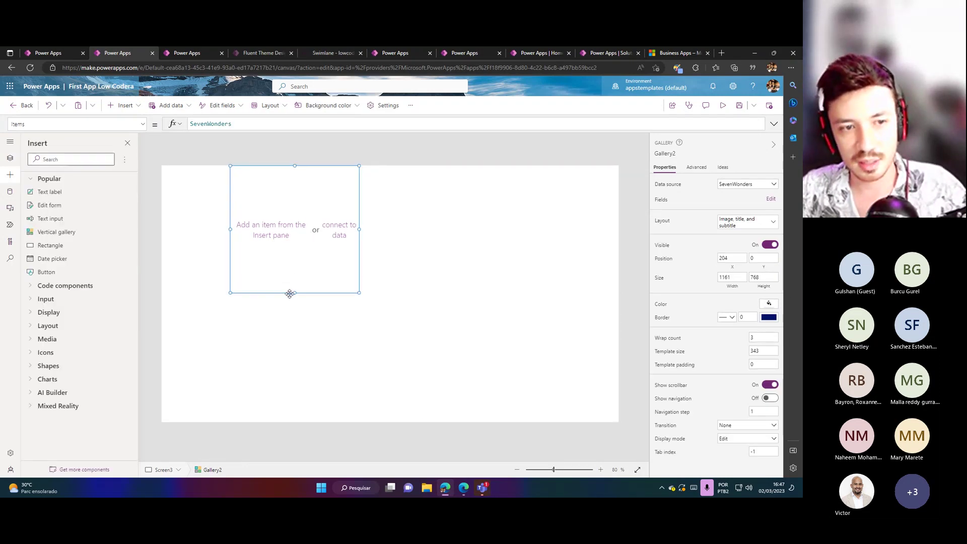
Insert a Lowcodera Card on Screen3 outside the gallery and narrow the gallery from its left edge to make room beside it.
left_click(53, 286)
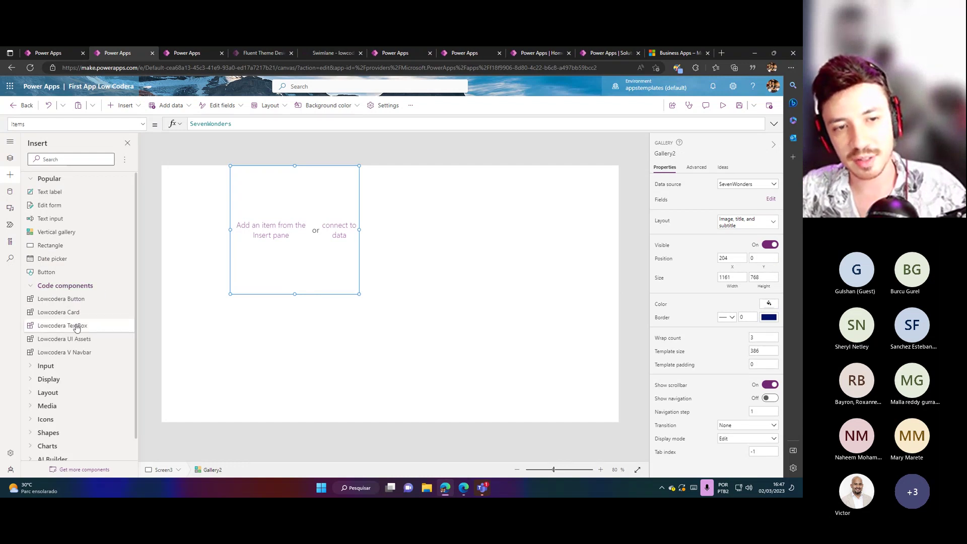
left_click(177, 281)
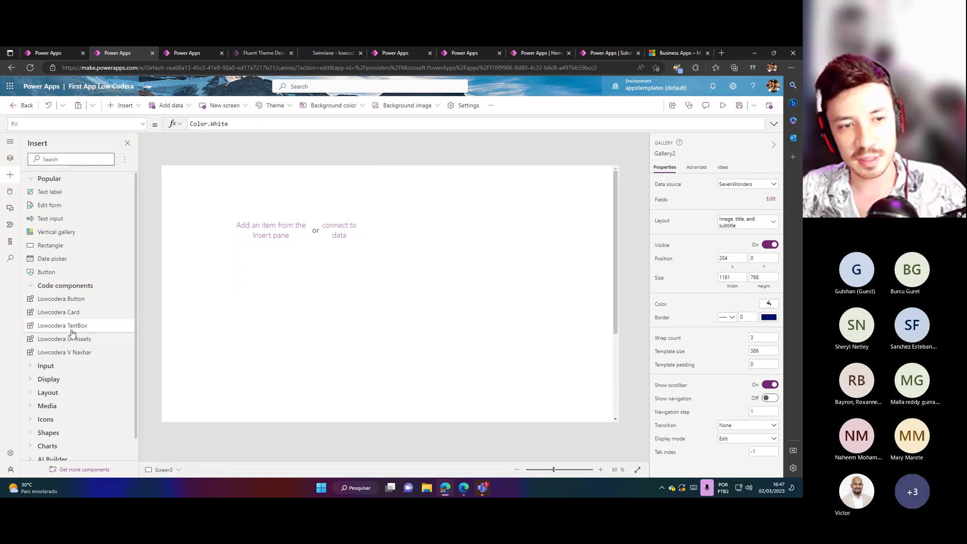
left_click(74, 318)
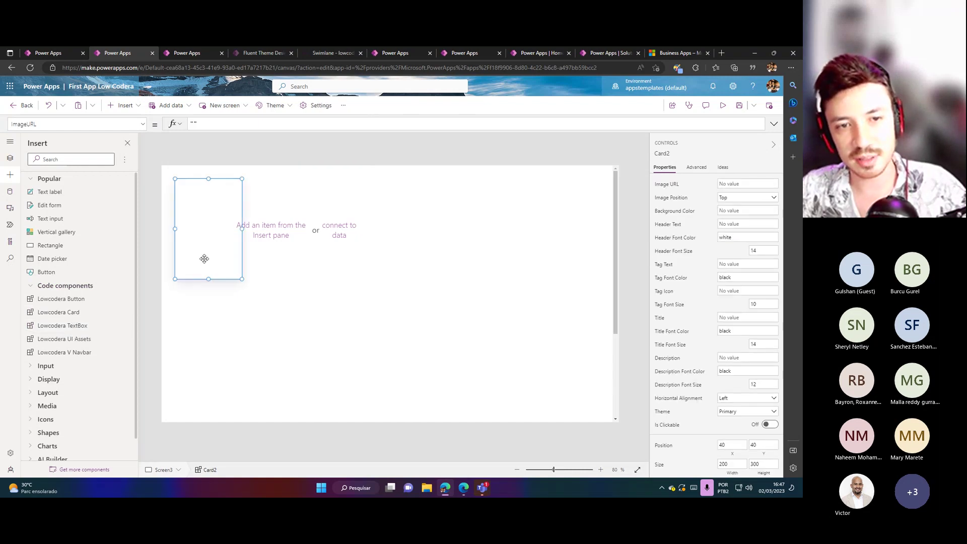
left_click(255, 332)
left_click_drag(230, 295, 359, 292)
left_click(225, 250)
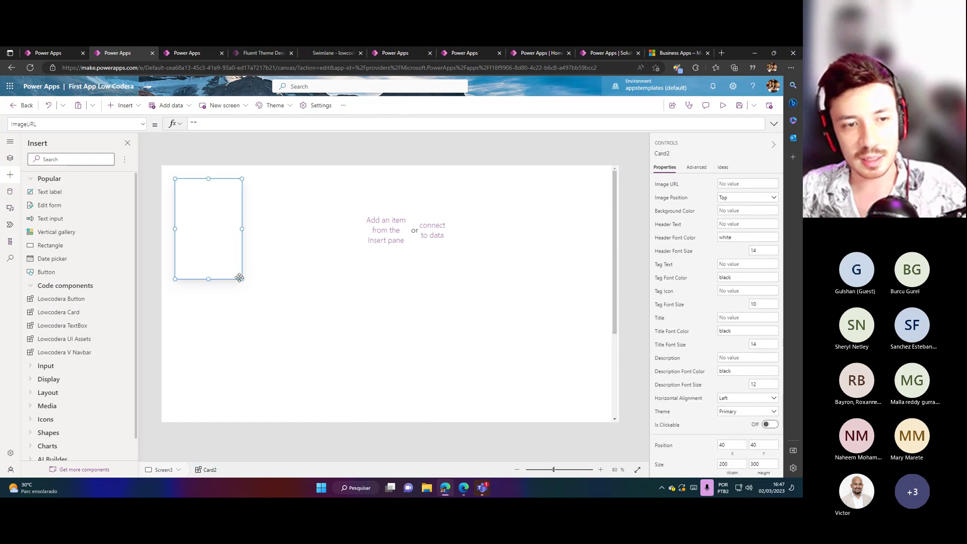
Search the importable code components for "card", select Lowcodera Card and close without importing it.
left_click(105, 469)
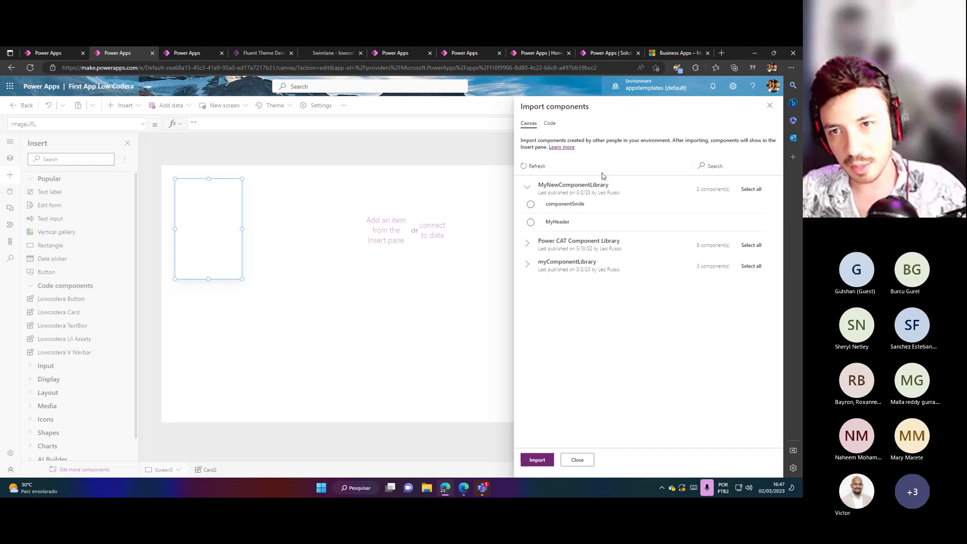
left_click(550, 123)
left_click(714, 183)
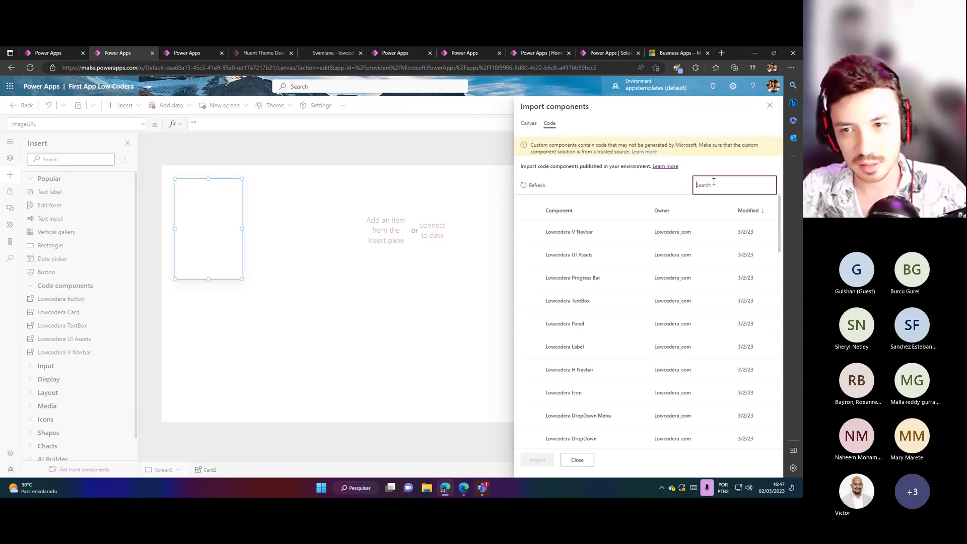
type("card")
left_click(565, 235)
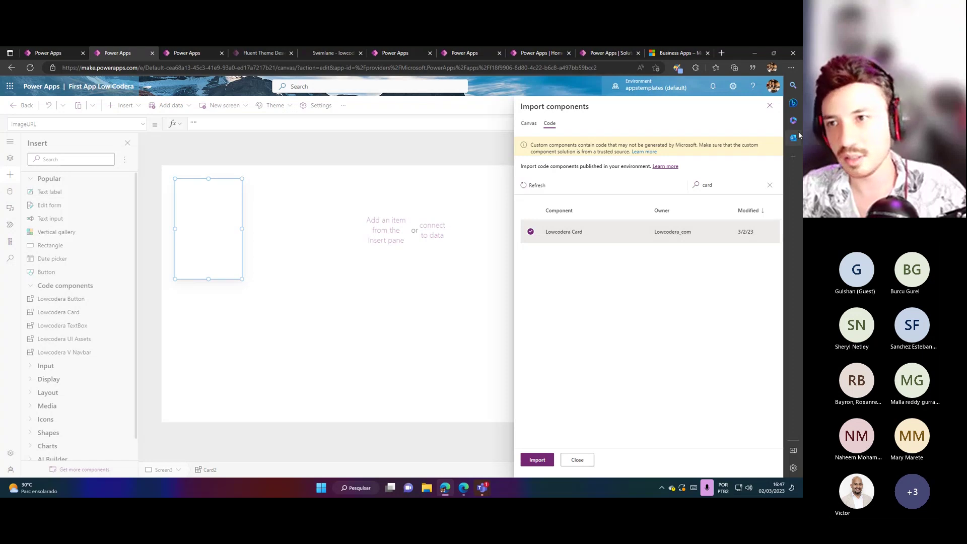
left_click(769, 107)
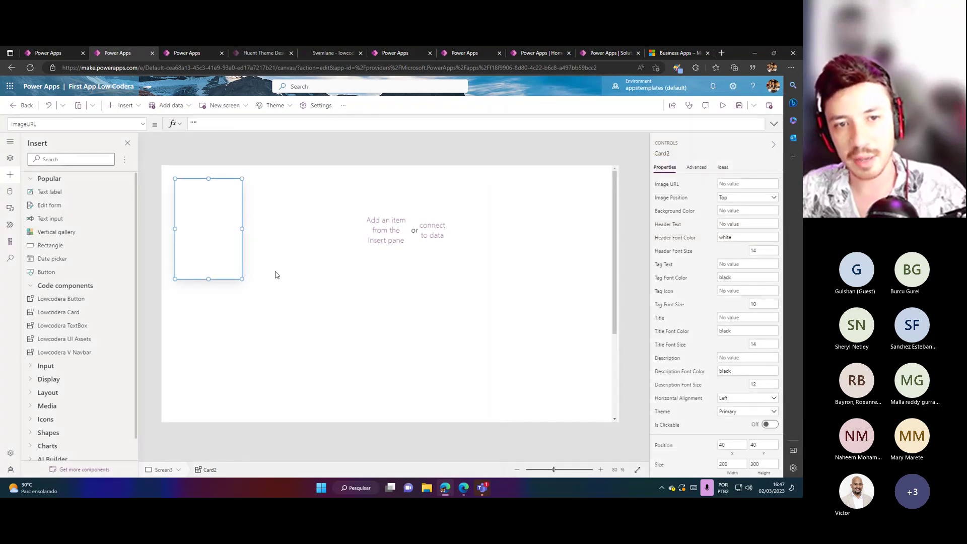
Examine the card variations on the Card page of the lowcodera documentation and switch back to the First App Low Codera app.
left_click(327, 54)
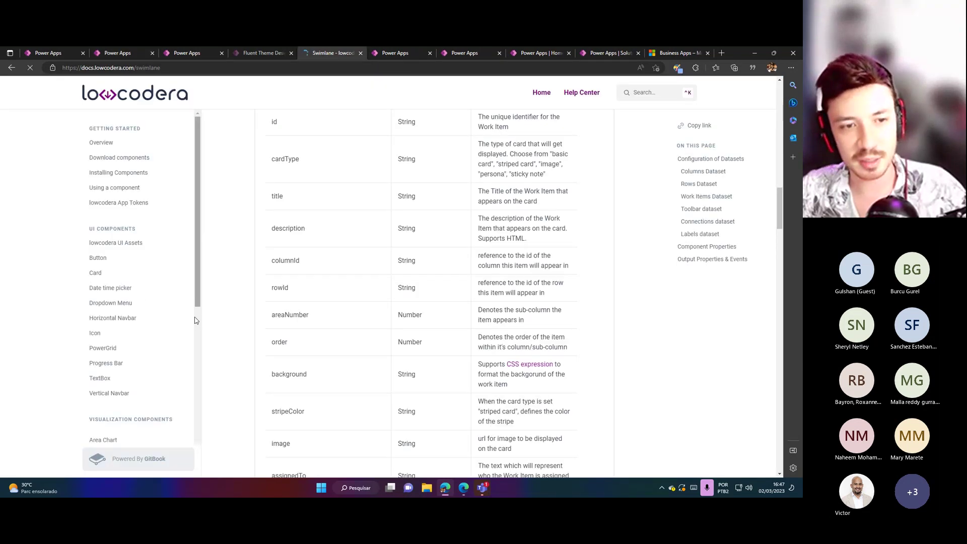
left_click(114, 274)
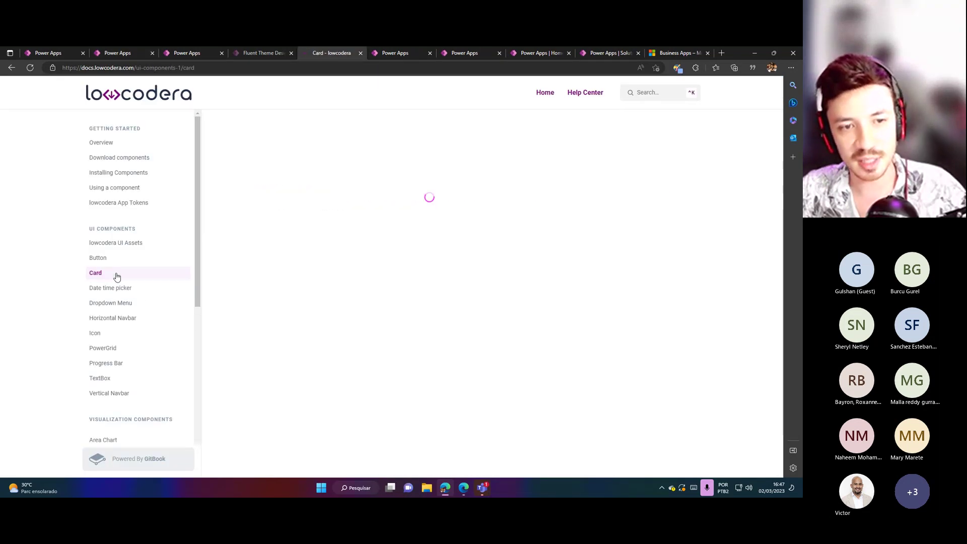
scroll(426, 277, "down", 3)
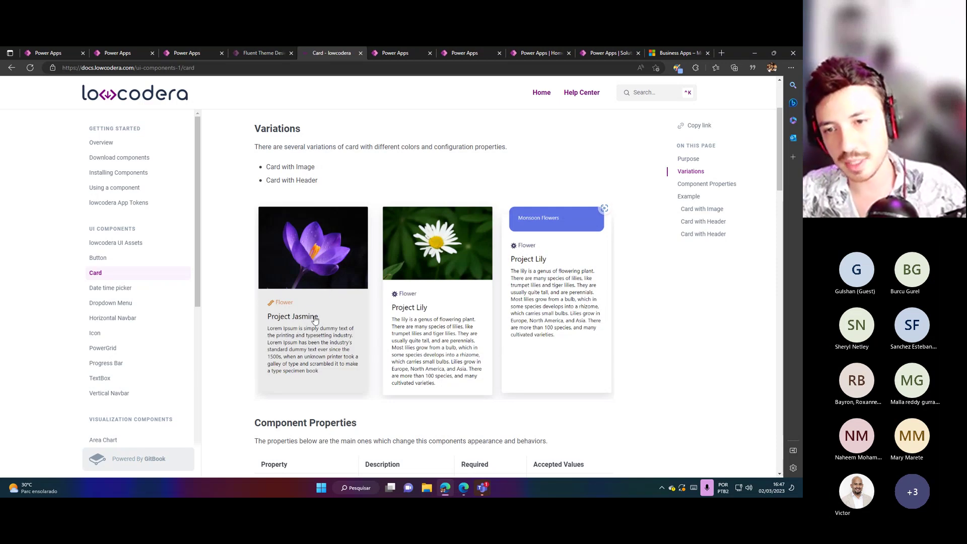
scroll(360, 319, "down", 1)
scroll(420, 307, "up", 1)
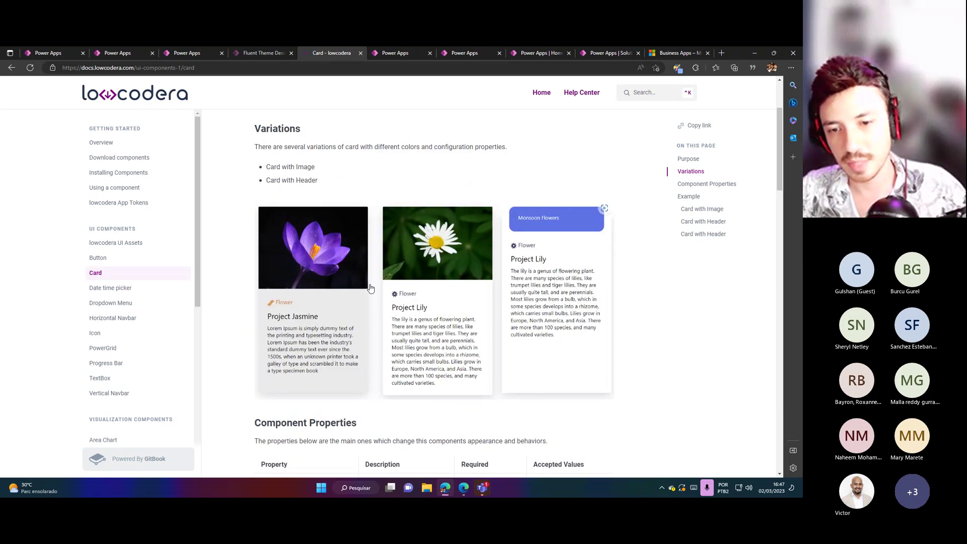
scroll(369, 288, "down", 1)
scroll(393, 257, "up", 1)
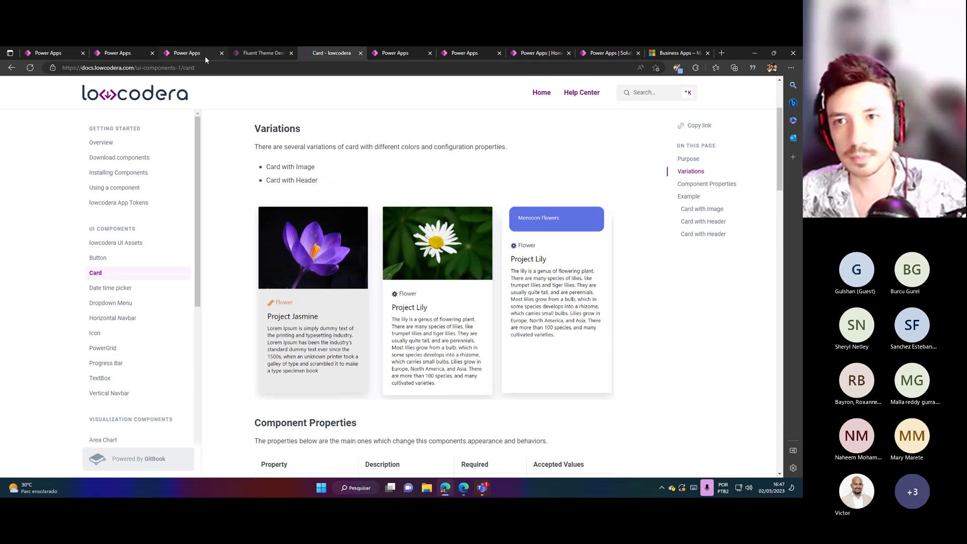
left_click(186, 53)
left_click(136, 53)
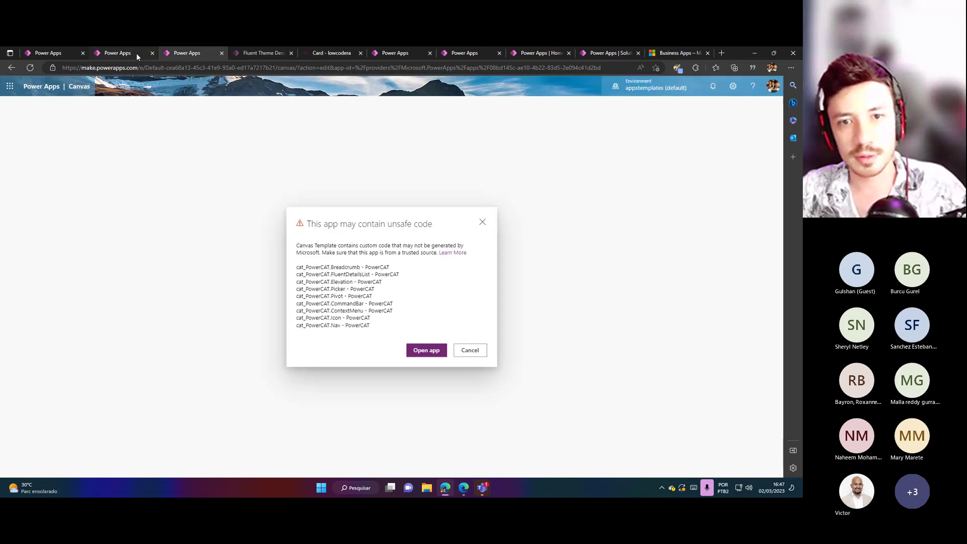
Move the standalone card from Screen3 into the gallery template and widen the gallery slightly from its left edge.
key("Return")
left_click(238, 238)
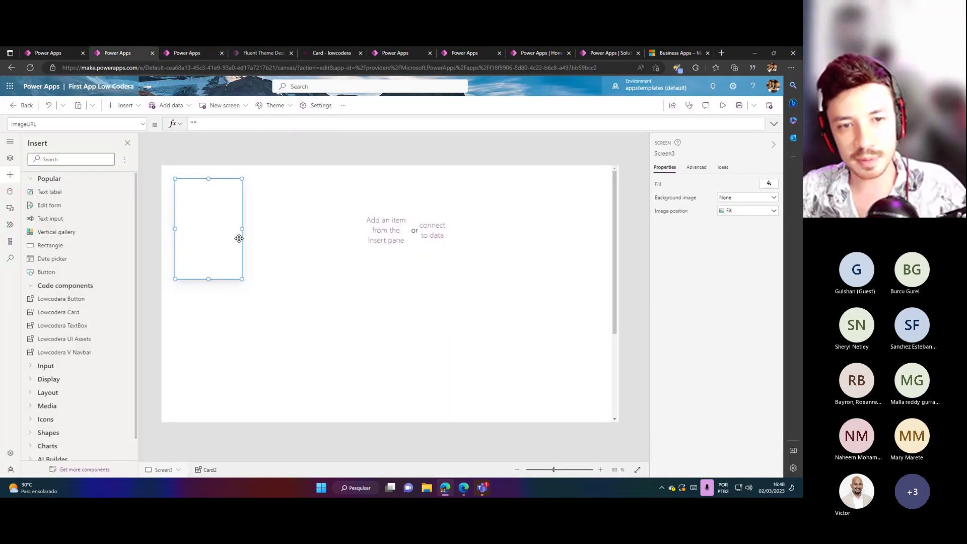
left_click_drag(226, 262, 250, 260)
key("Delete")
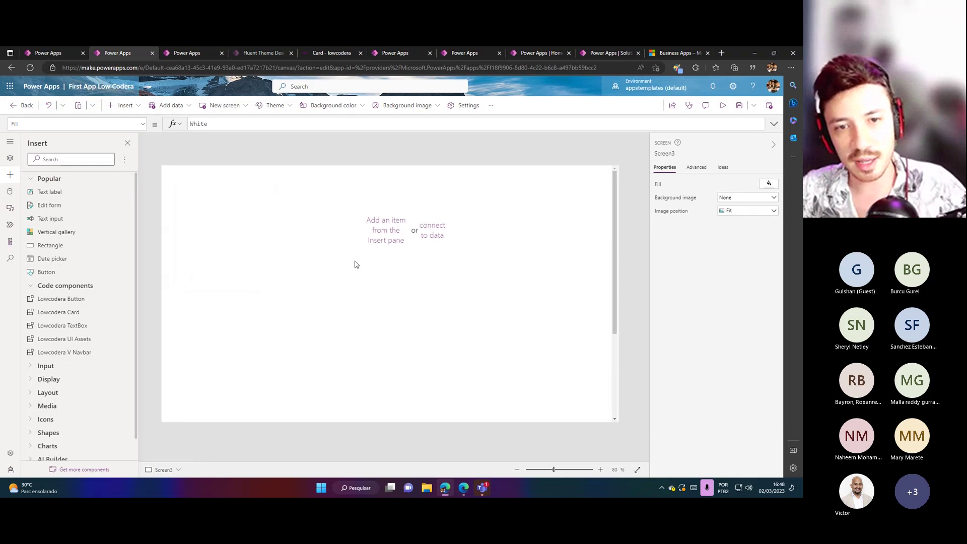
left_click(408, 237)
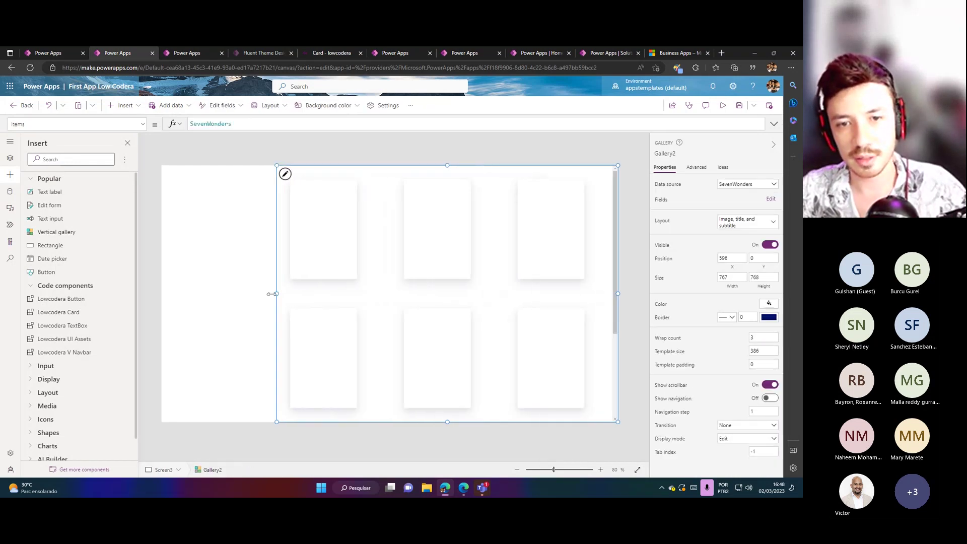
Enlarge the card in the gallery template to about 278 by 316 and shift it up to about Y 28.
left_click(324, 271)
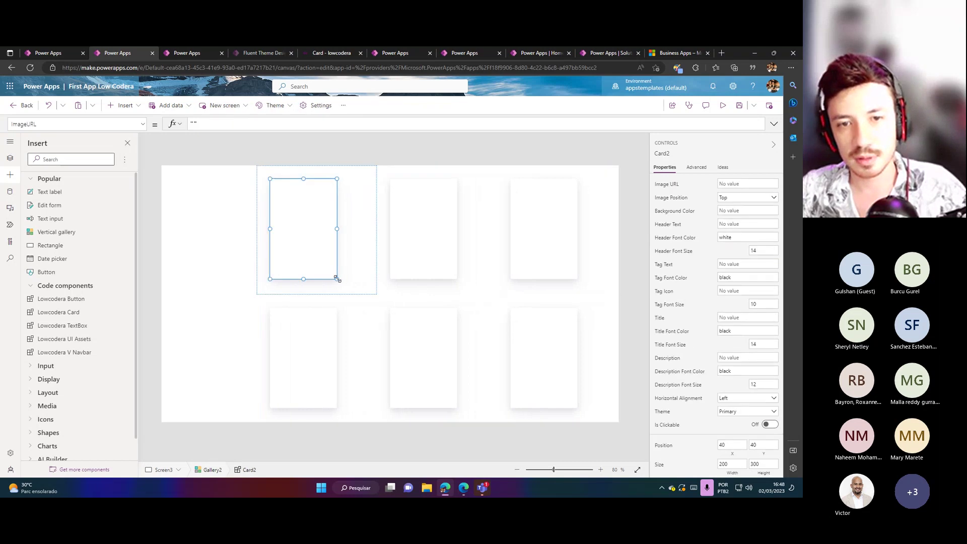
left_click_drag(337, 279, 363, 285)
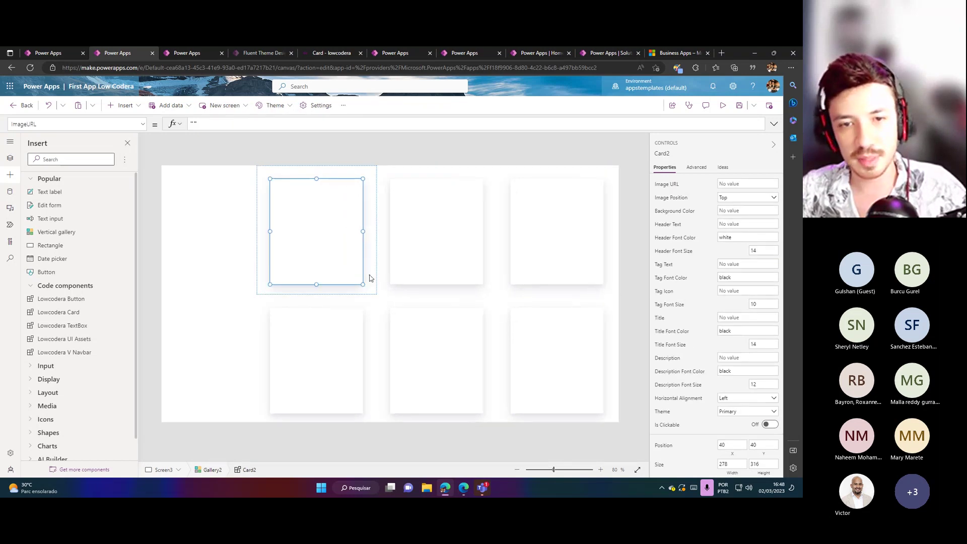
left_click_drag(322, 240, 313, 230)
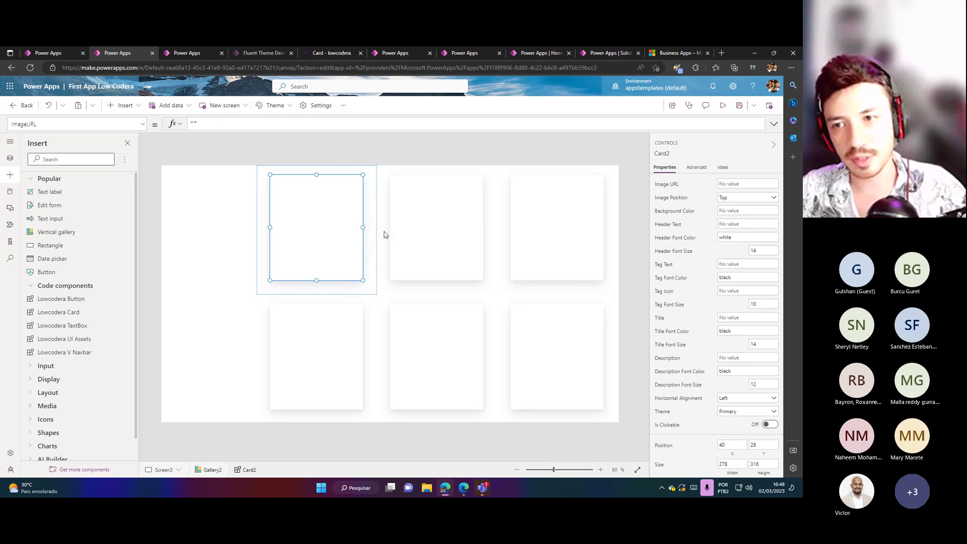
left_click(211, 226)
Set the gallery card's Image URL to ThisItem.ImageLink.
left_click(319, 226)
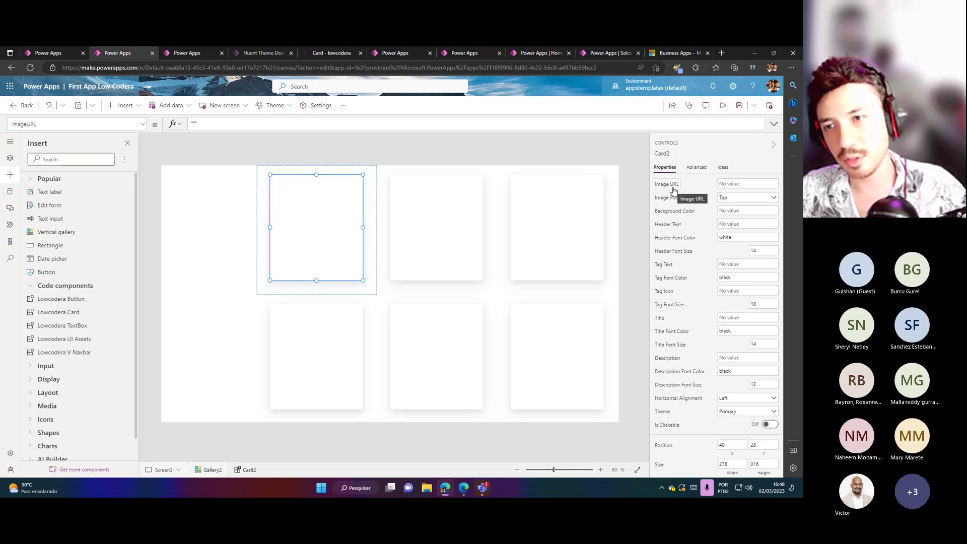
left_click(672, 190)
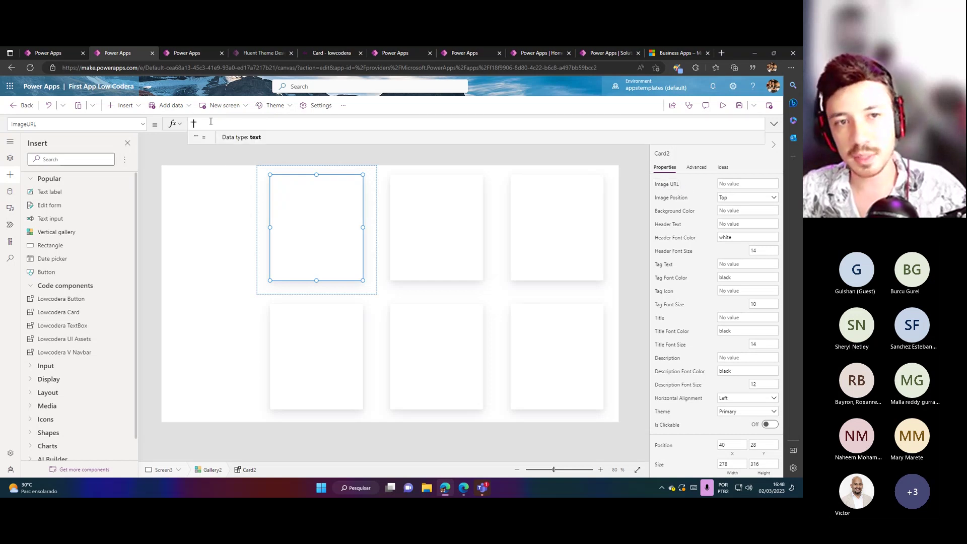
left_click_drag(211, 121, 153, 125)
type("This")
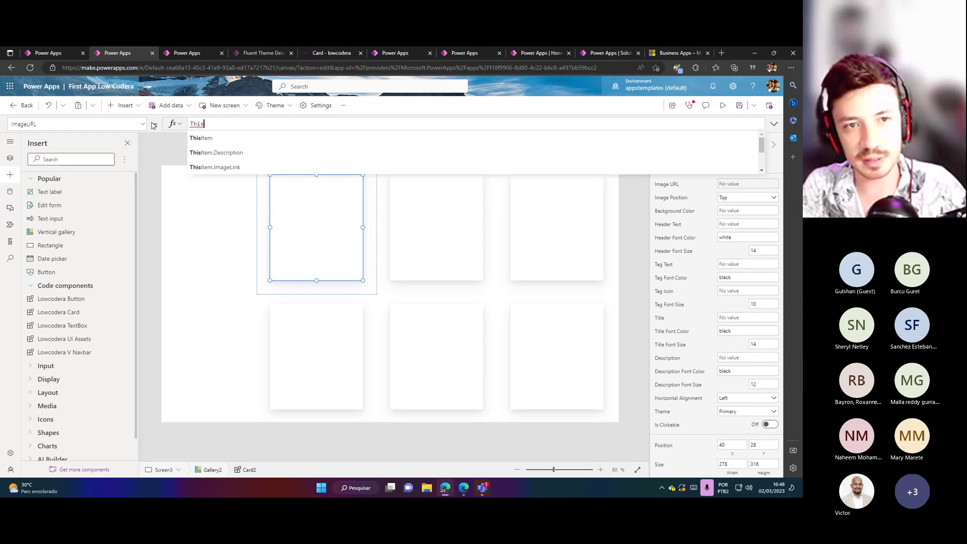
key("Down")
key("Down")
key("Down")
key("Return")
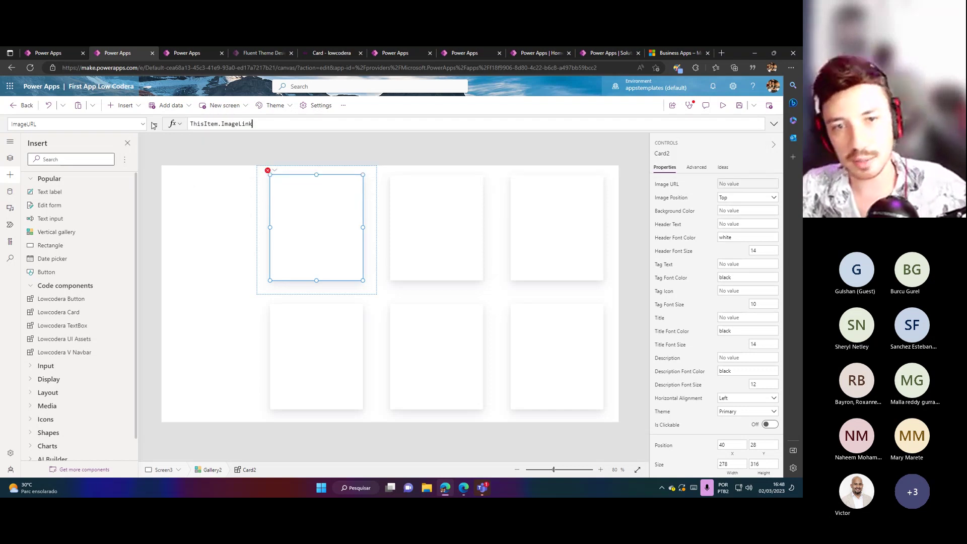
left_click(633, 228)
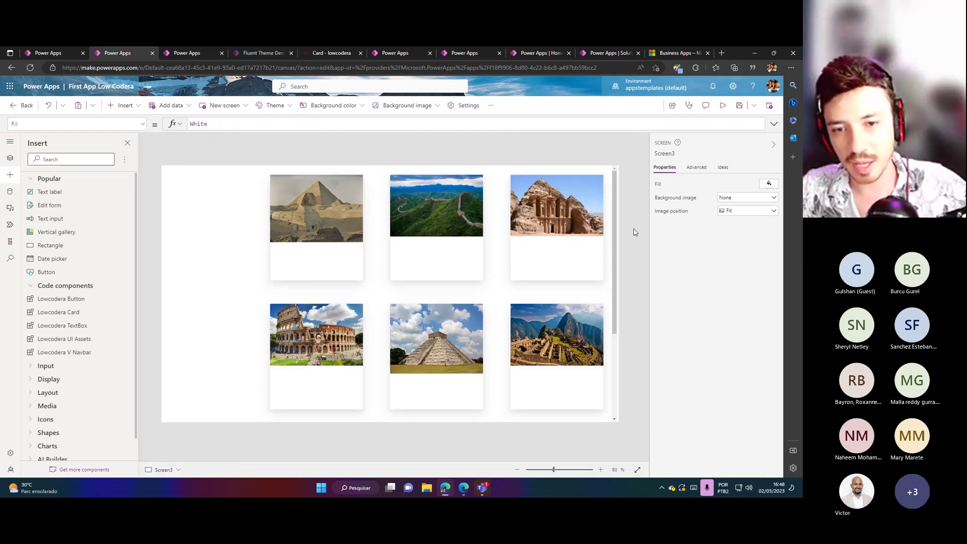
Set the gallery card's Header Text to ThisItem.WonderName.
left_click(330, 224)
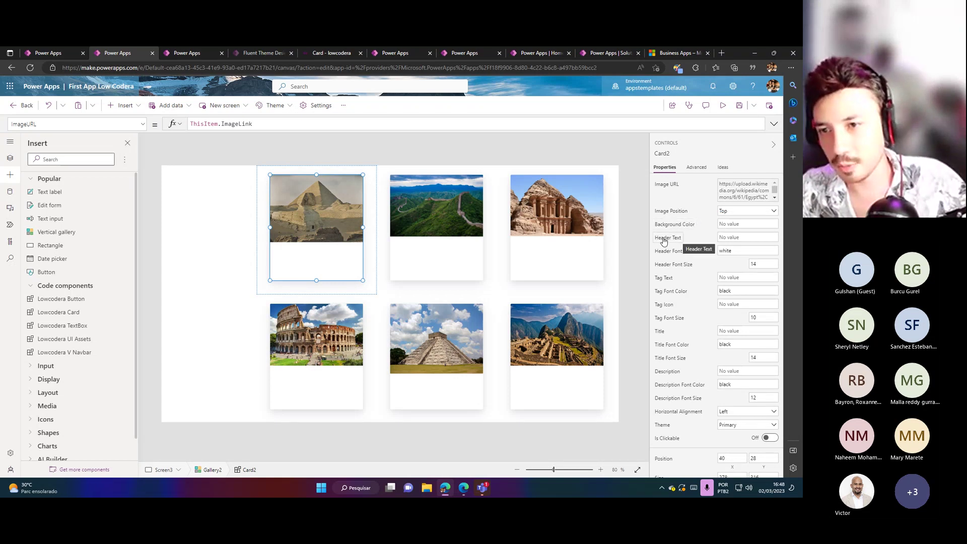
left_click(728, 237)
left_click(680, 240)
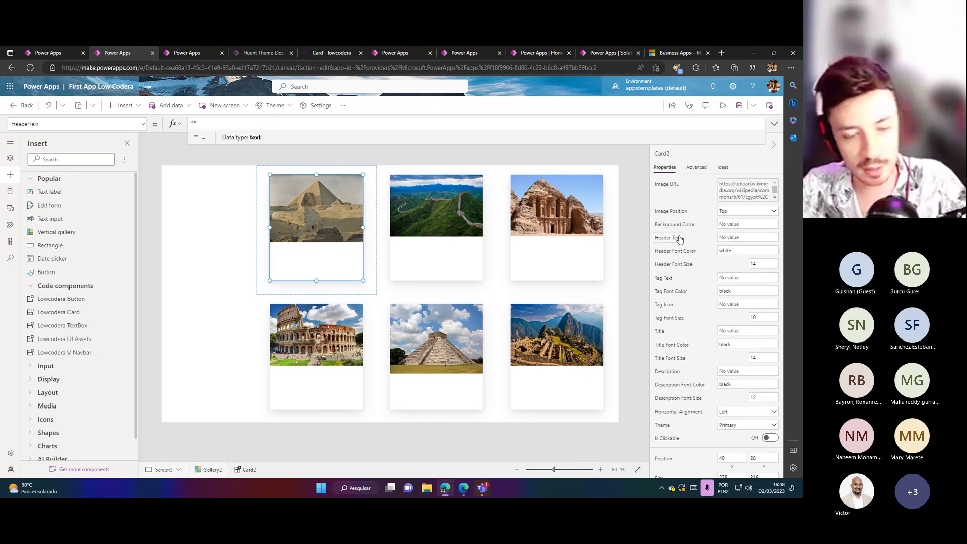
type("Th")
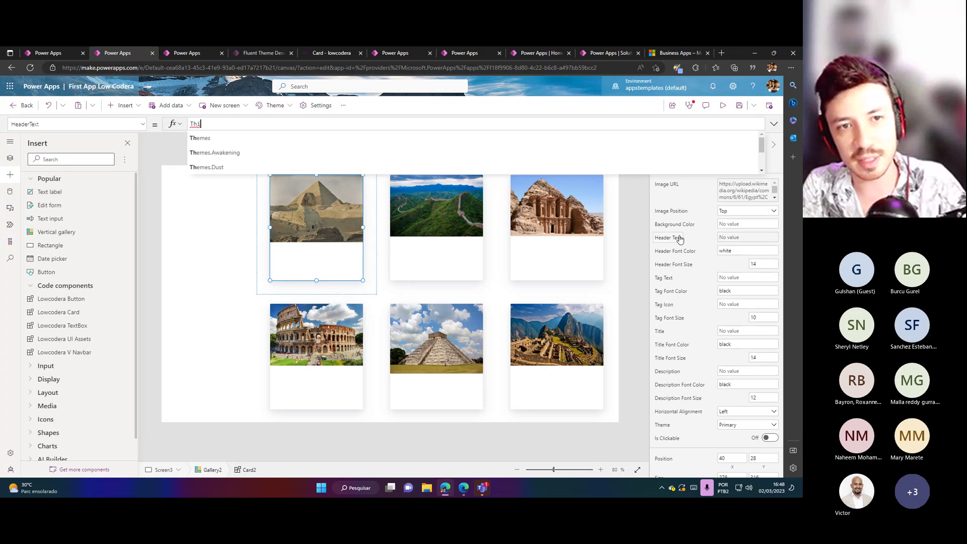
type("is")
key("Down")
key("Down")
key("Down")
key("Down")
key("Down")
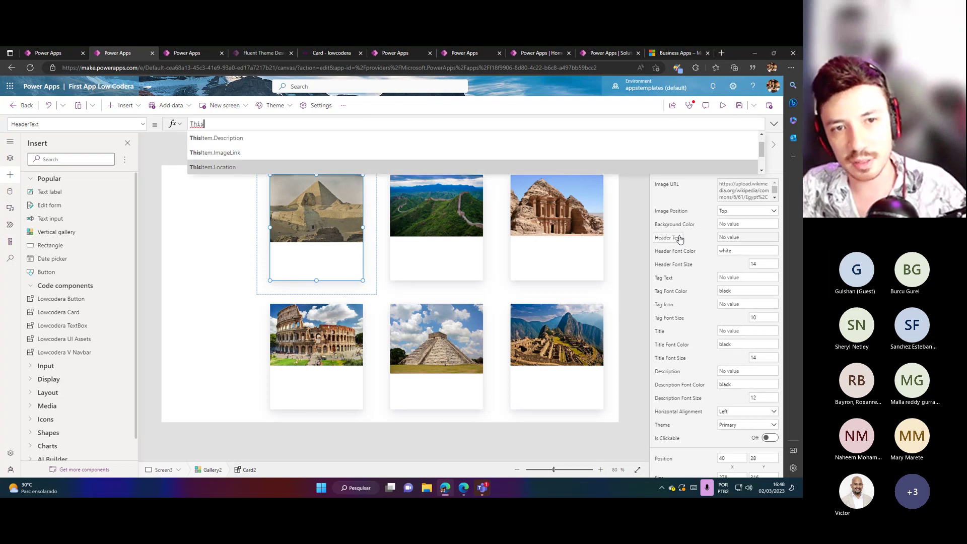
key("Return")
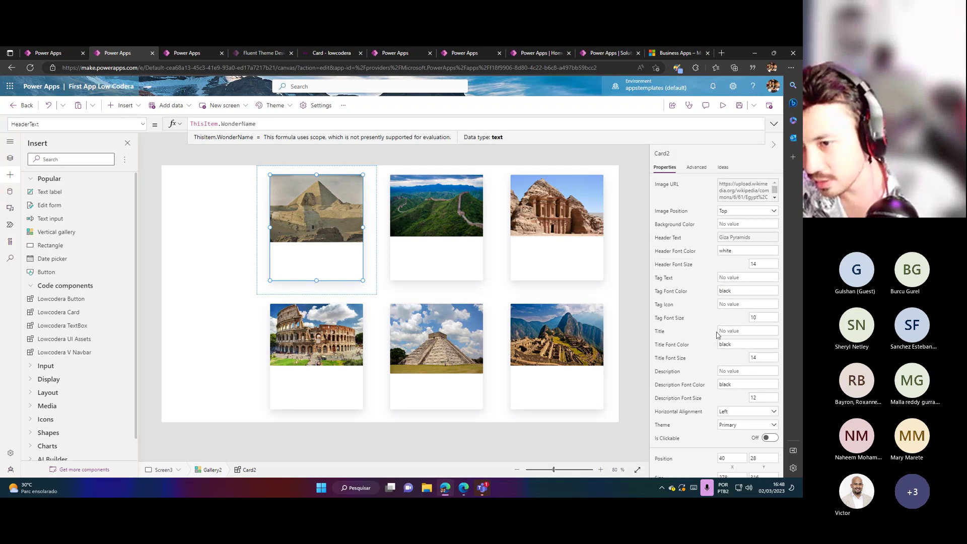
Set the gallery card's Title to ThisItem.WonderName and deselect the card.
scroll(717, 335, "down", 2)
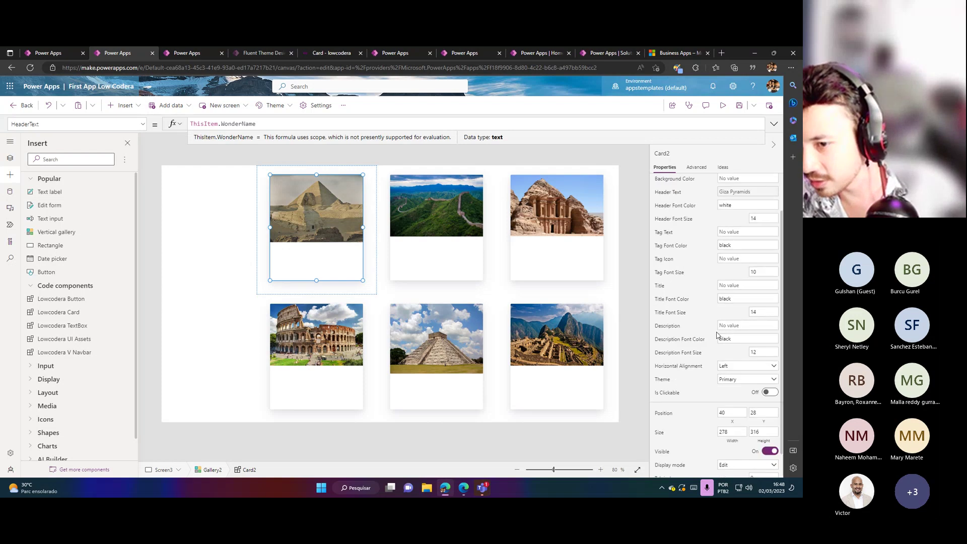
scroll(718, 338, "up", 2)
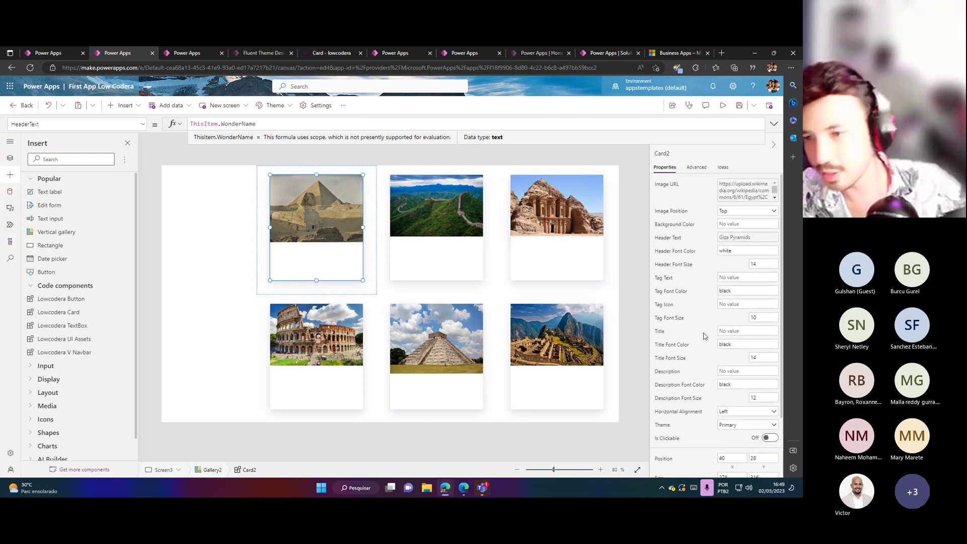
left_click(659, 332)
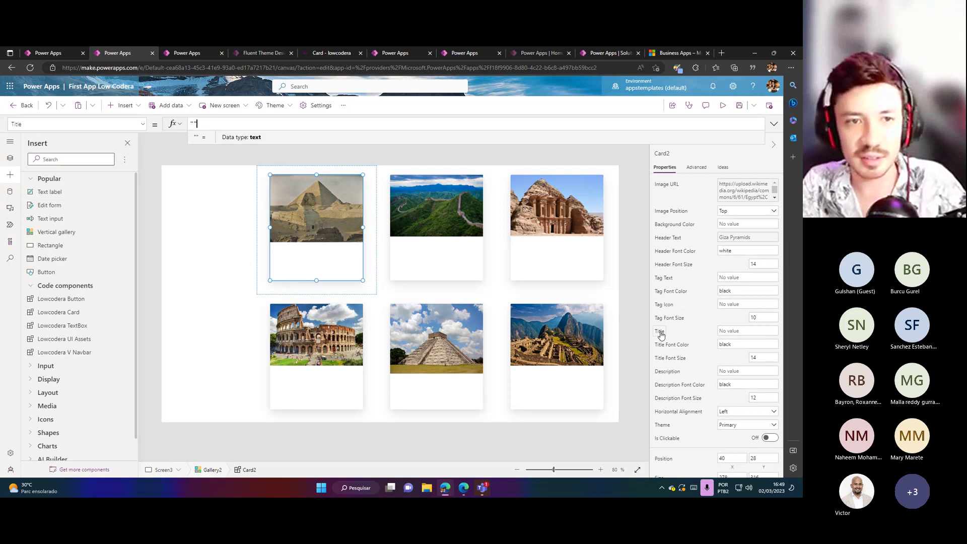
type("This")
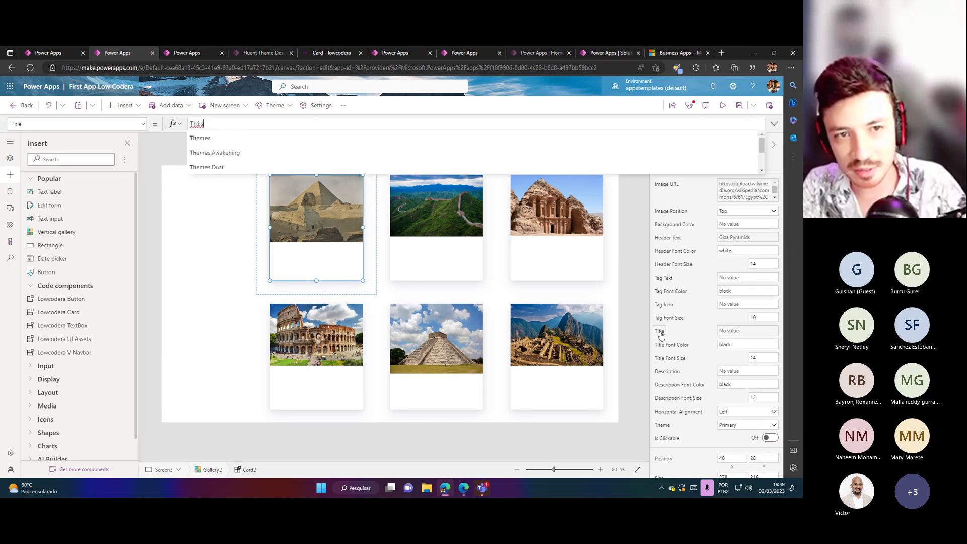
key("Down")
key("Down")
key("Down")
key("Down")
key("Down")
key("Down")
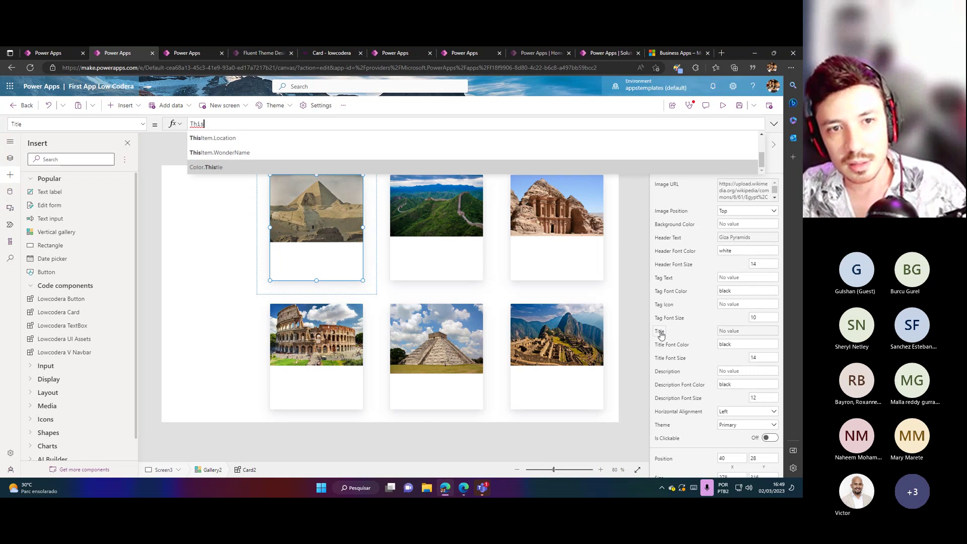
key("Up")
key("Tab")
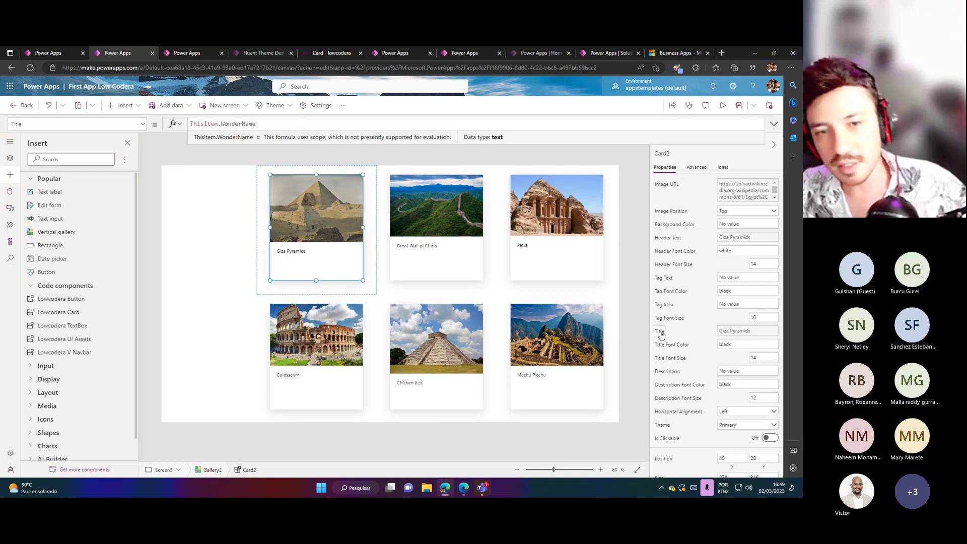
left_click(226, 287)
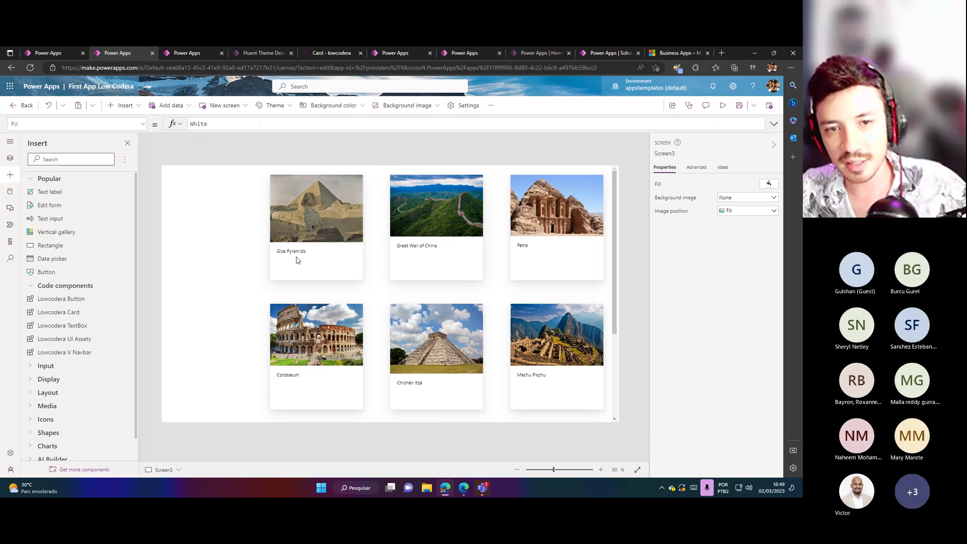
Check the finished card gallery on Screen2 for its tag icons, return to Screen3 and open its card's Tag Icon property.
left_click(305, 249)
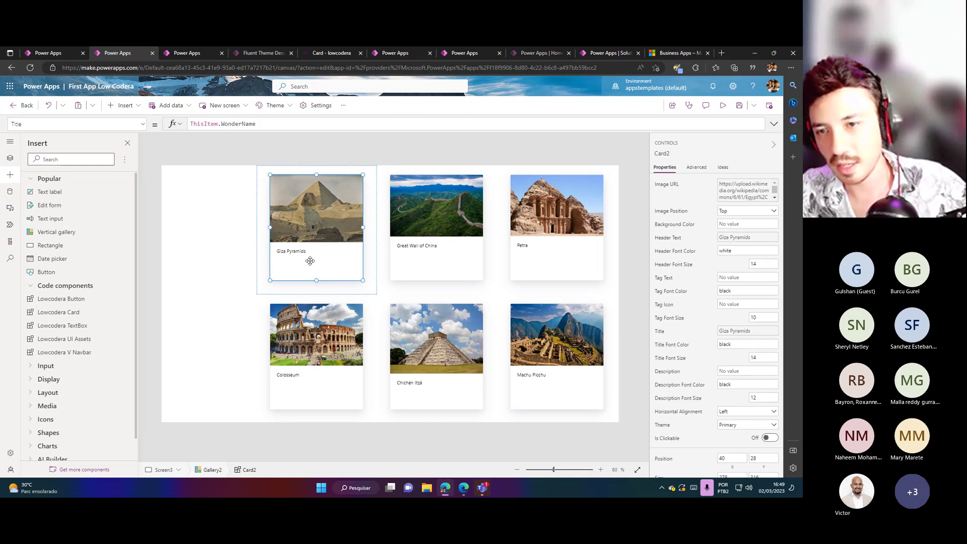
left_click(667, 309)
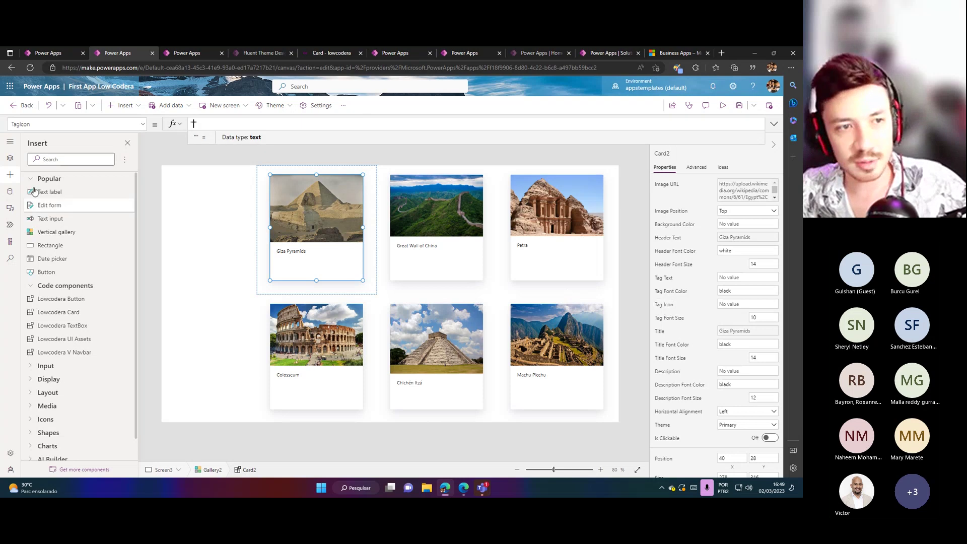
left_click(10, 157)
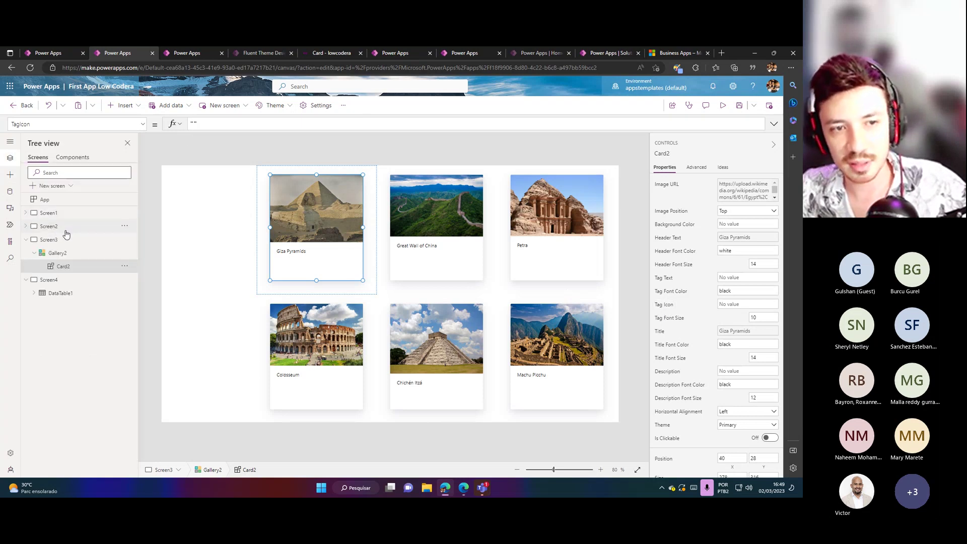
left_click(66, 230)
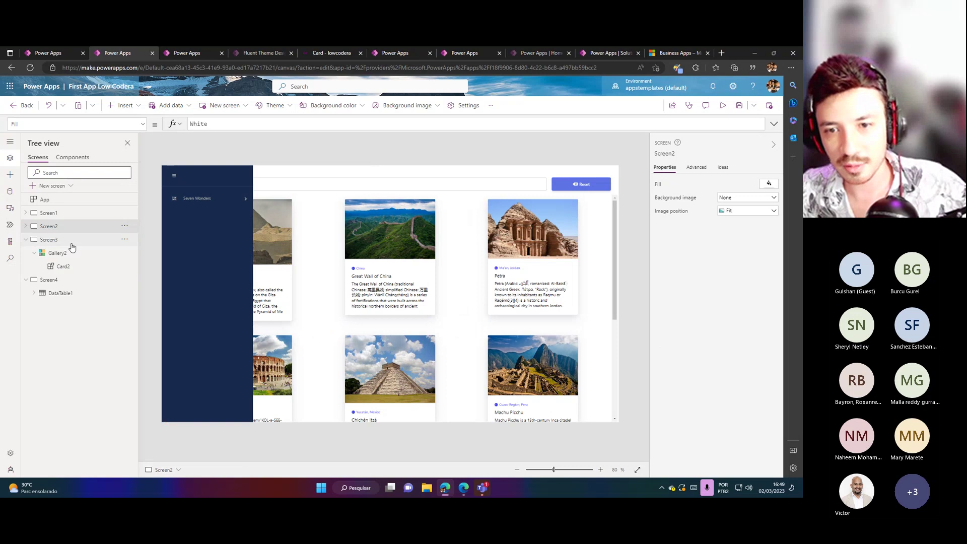
left_click(70, 244)
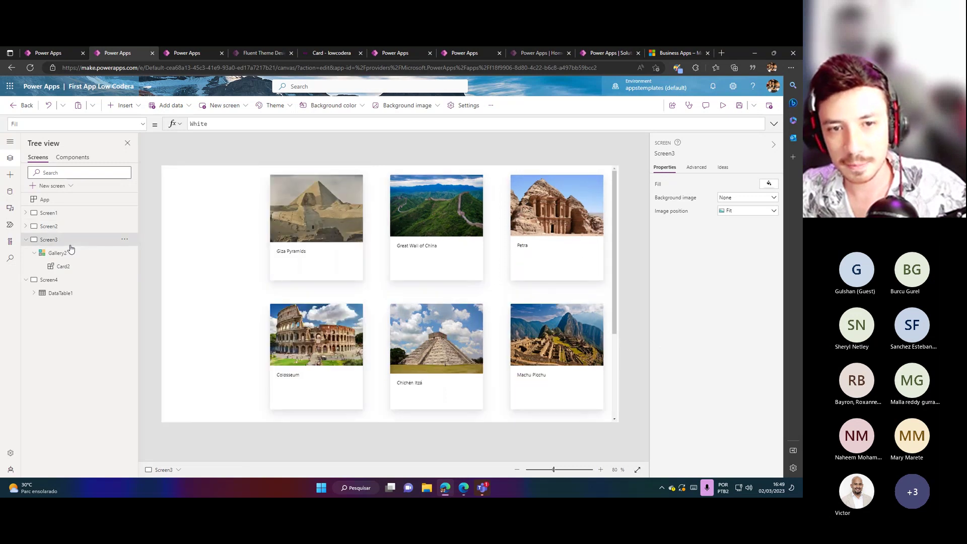
left_click(330, 265)
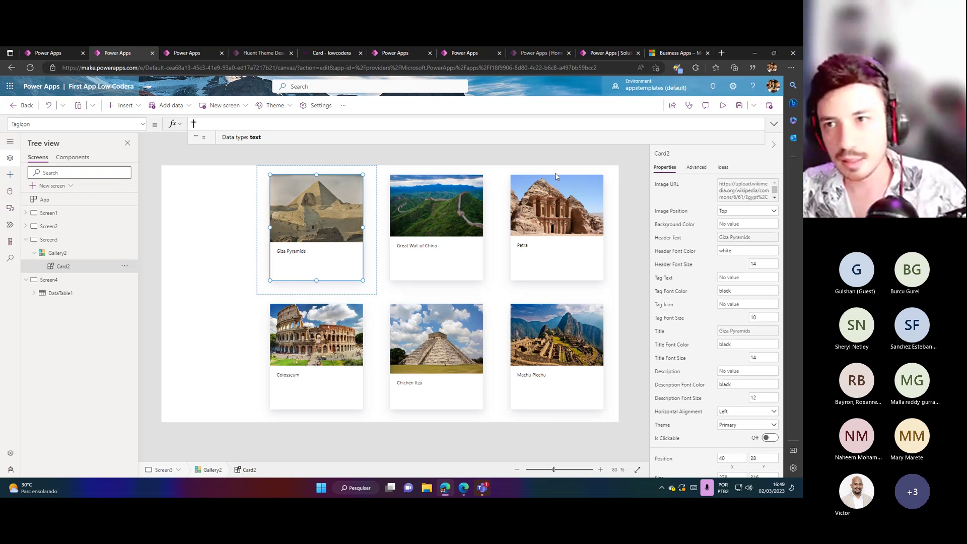
Switch to the Font Awesome site at fontawesome.com/v5/search?o=r&m=free in a new browser tab and search the free icons for "globe".
left_click(723, 53)
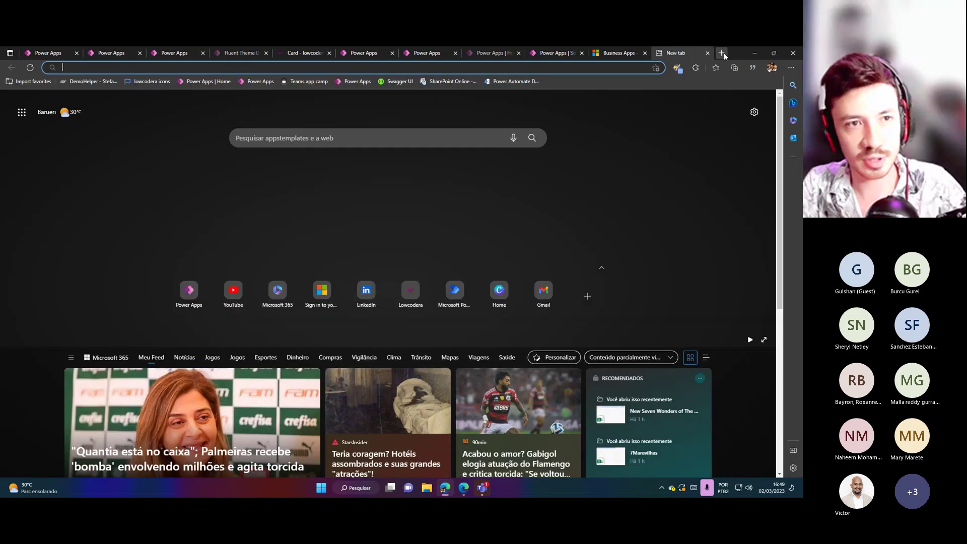
type("fontawesome.com/v5/search?o=r&m=free")
key("Return")
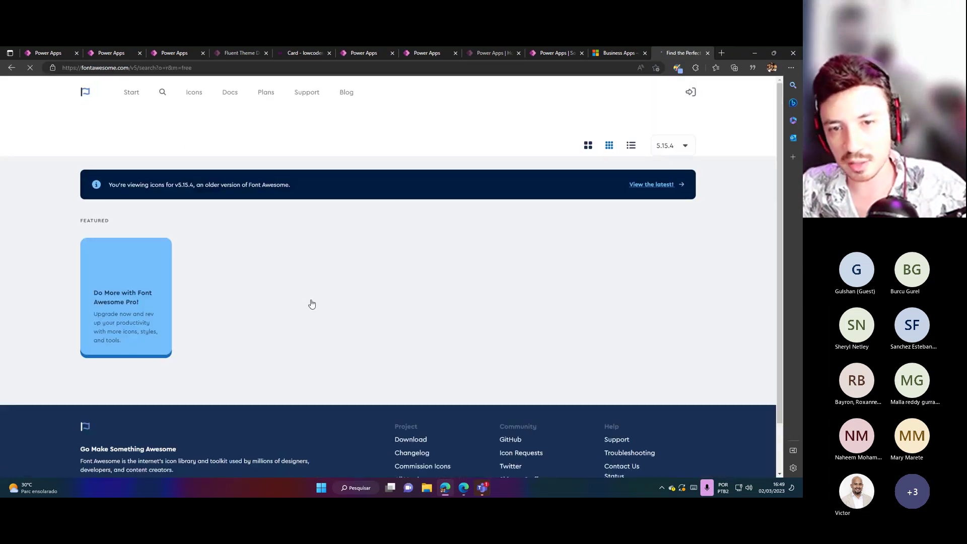
scroll(363, 293, "down", 3)
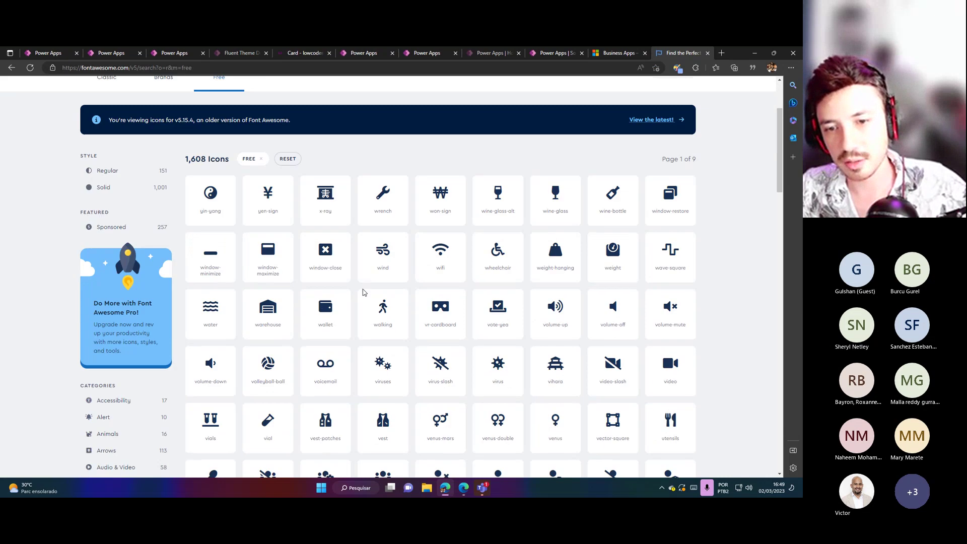
scroll(477, 297, "up", 3)
scroll(357, 319, "down", 1)
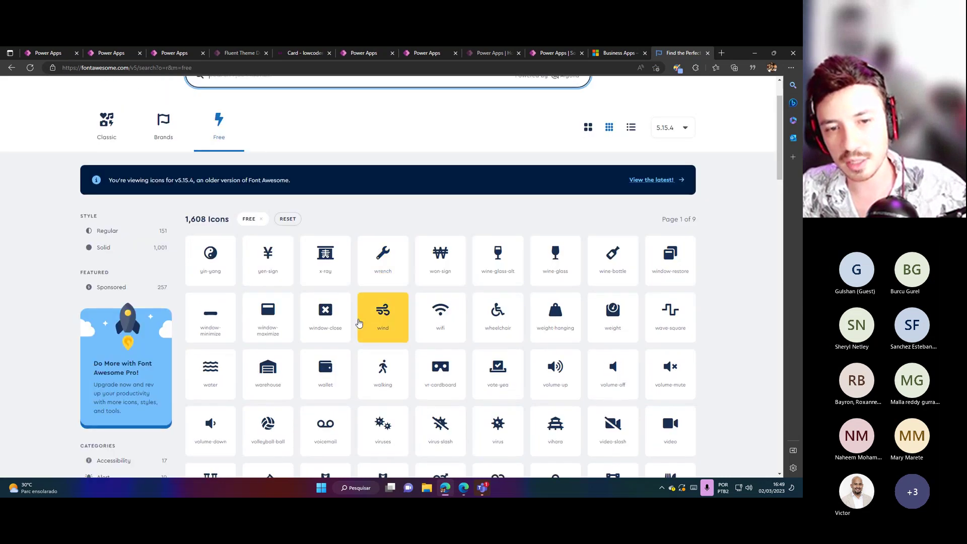
scroll(362, 312, "down", 1)
scroll(282, 262, "up", 2)
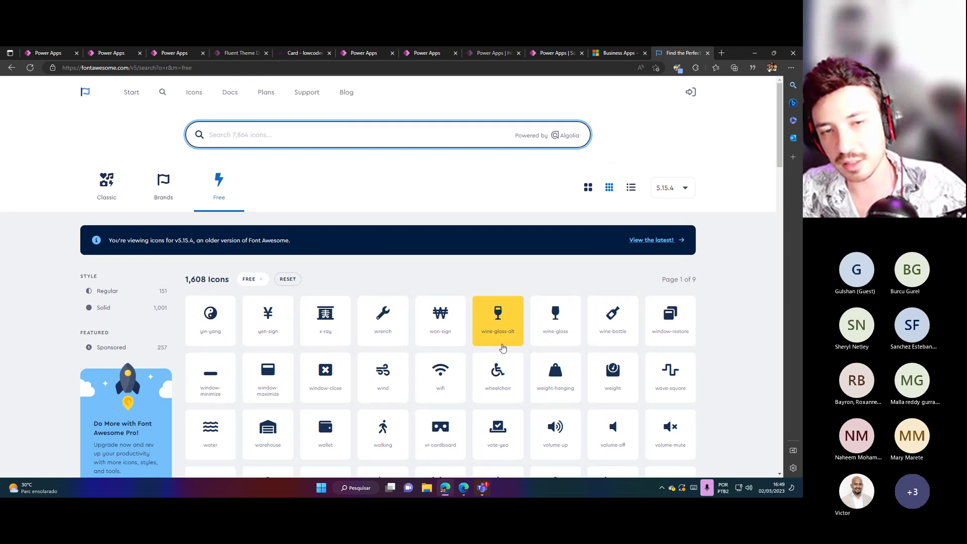
type("globe")
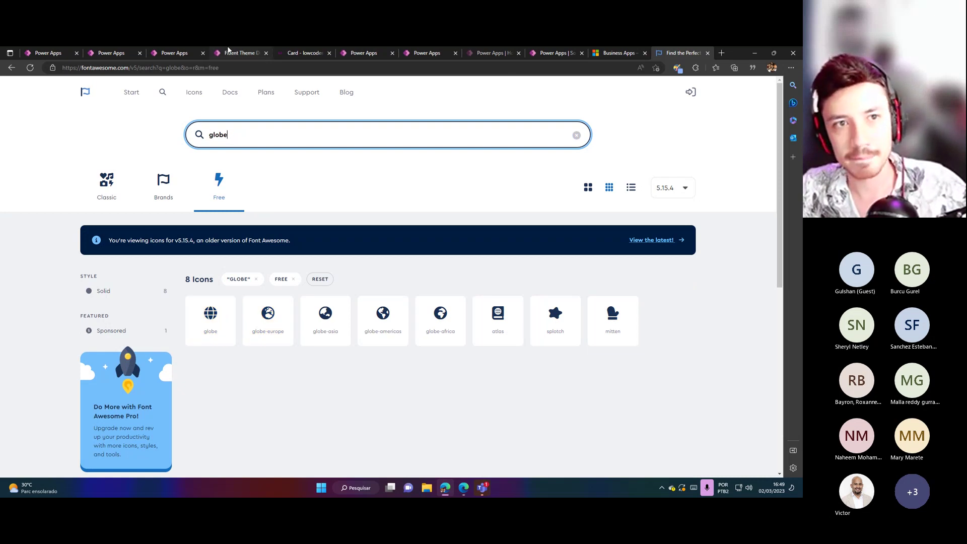
Return to the First App Low Codera editor and set the gallery card's Tag Text to ThisItem.Location.
left_click(174, 53)
left_click(117, 51)
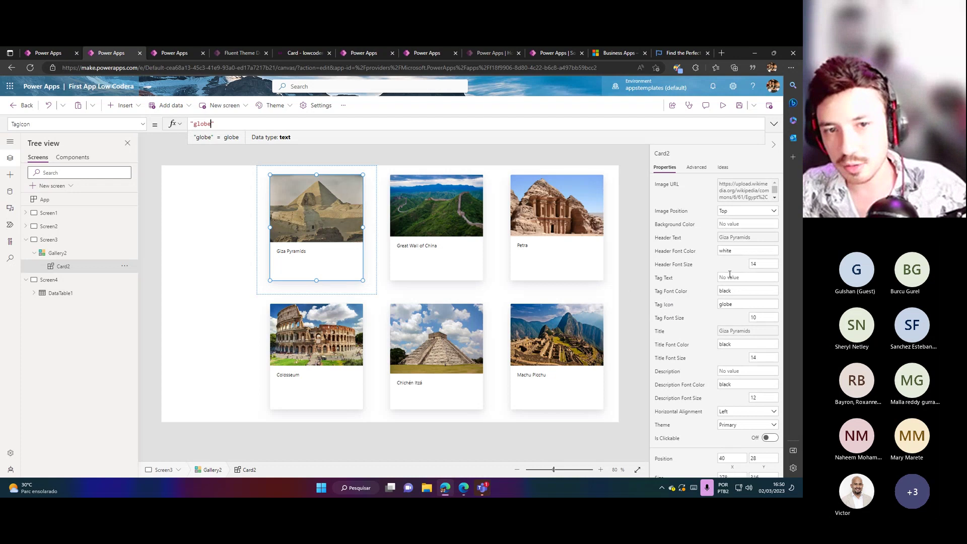
left_click(655, 280)
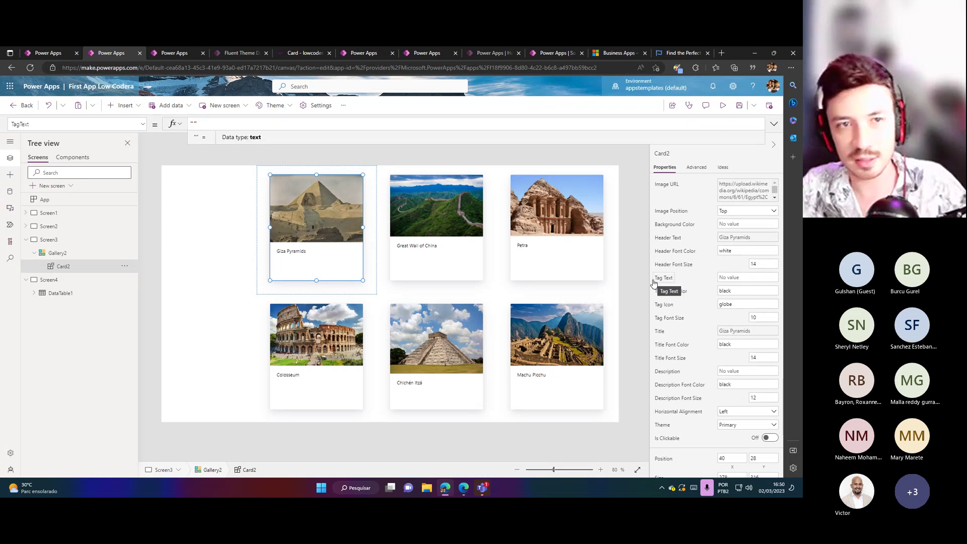
type("ThisItem.")
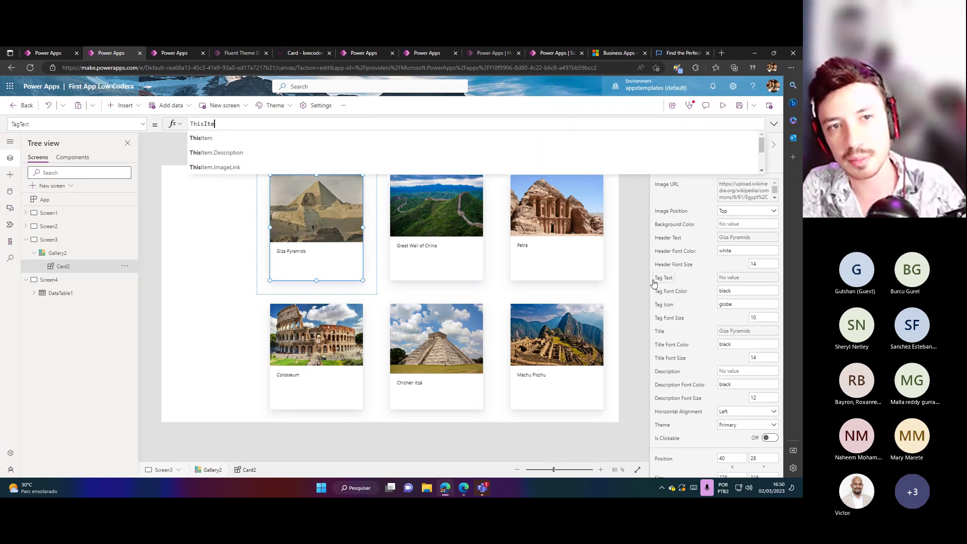
key("Down")
key("Down")
key("Down")
key("Up")
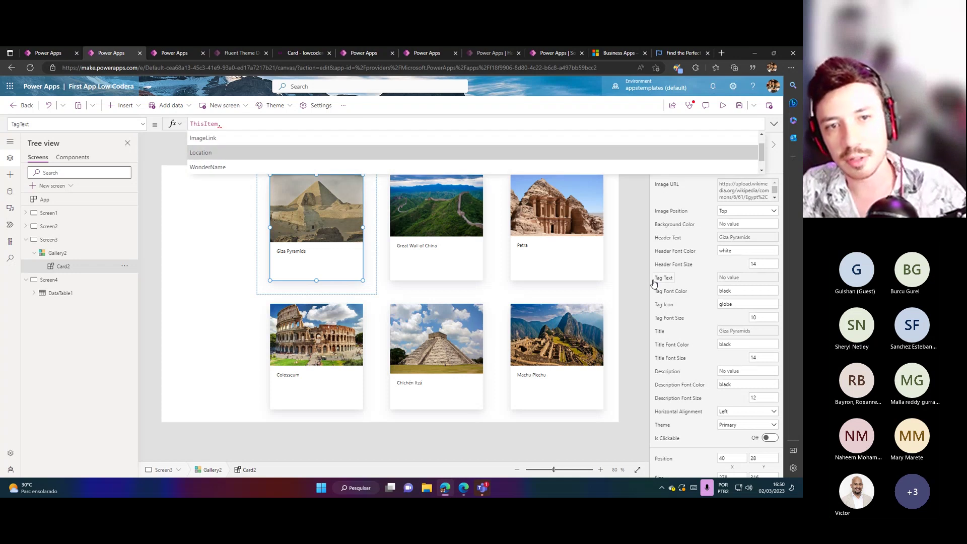
key("Return")
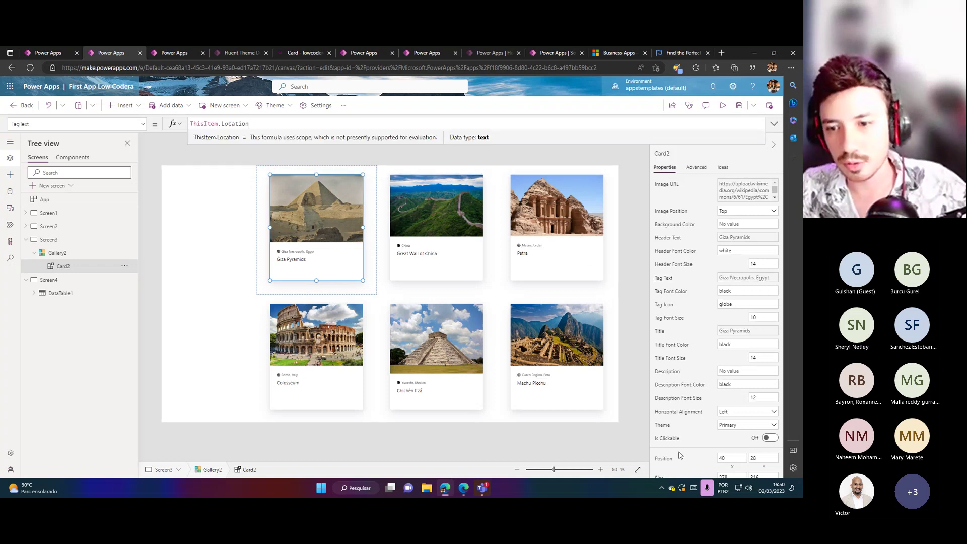
Examine the Giza Pyramids card's tag icon and location text up close, then return to the whole gallery.
left_click(600, 469)
left_click(601, 469)
left_click(600, 470)
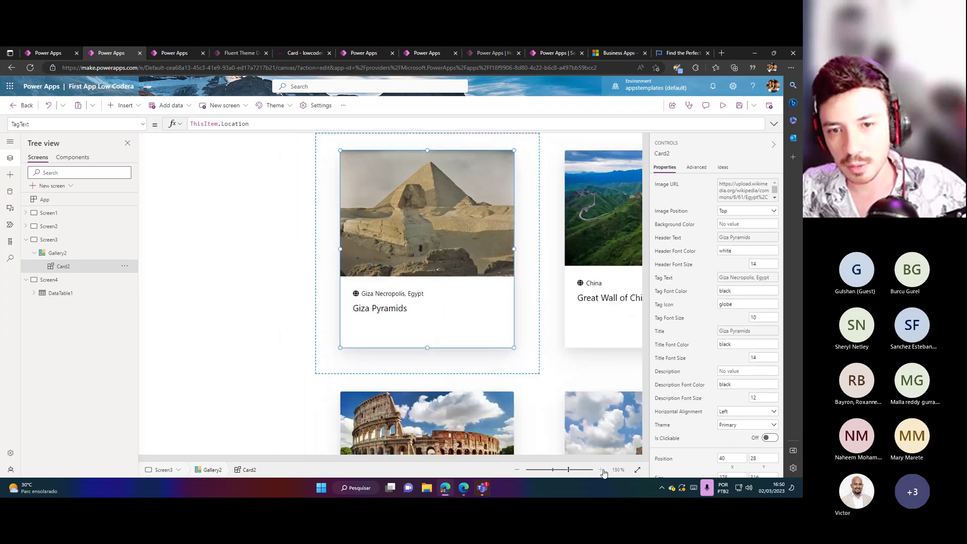
left_click(602, 470)
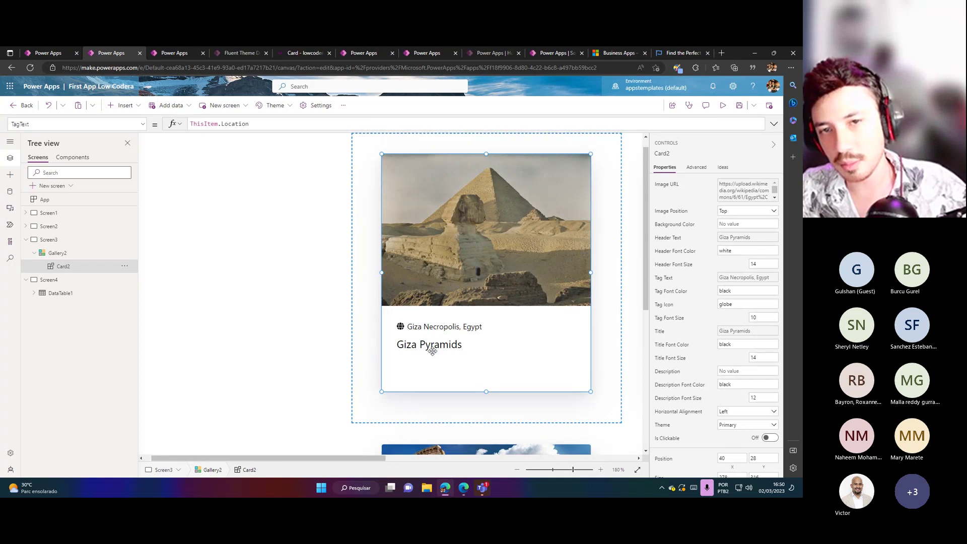
left_click(517, 474)
left_click(516, 474)
left_click(516, 474)
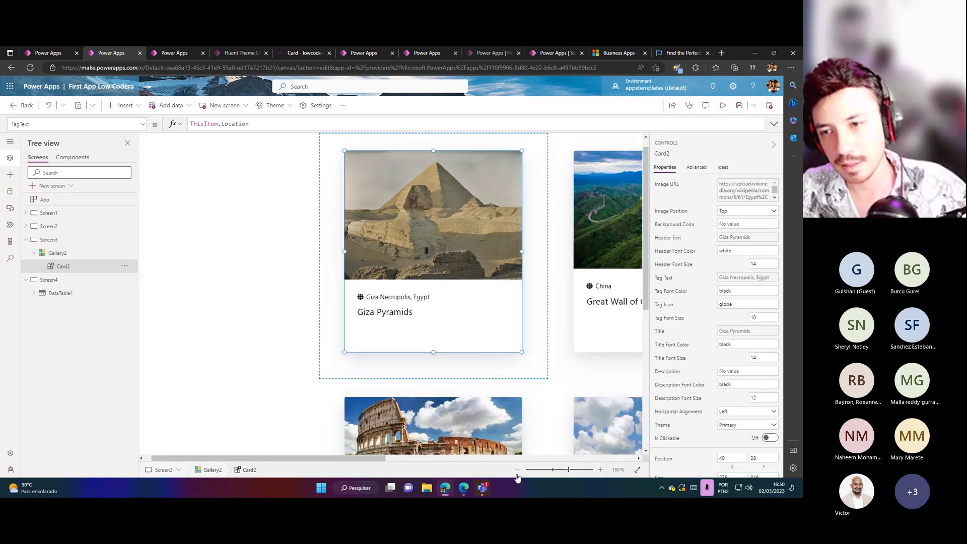
left_click(516, 473)
left_click(517, 473)
left_click(516, 473)
left_click(517, 473)
left_click(517, 473)
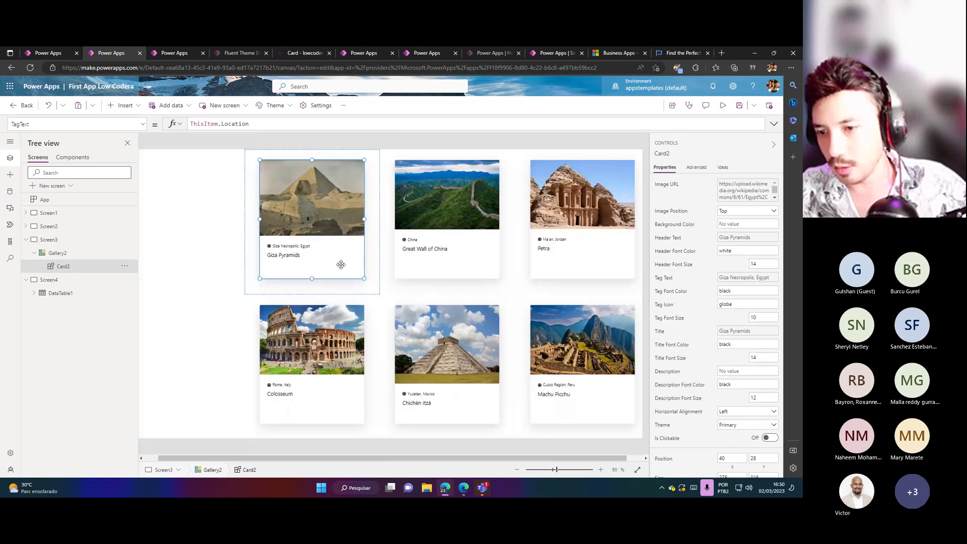
Set the gallery card's Description to ThisItem.Description.
left_click(670, 373)
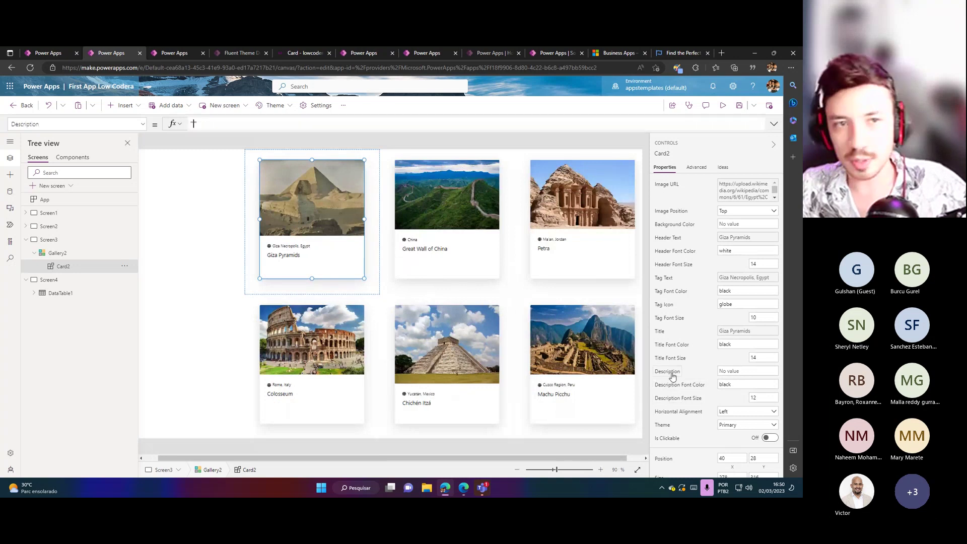
type("This")
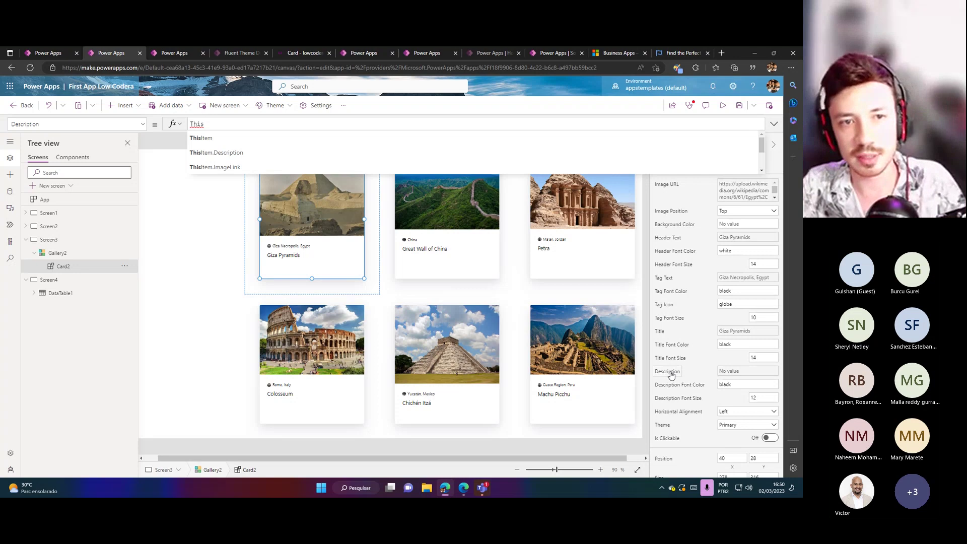
key("Down")
key("Tab")
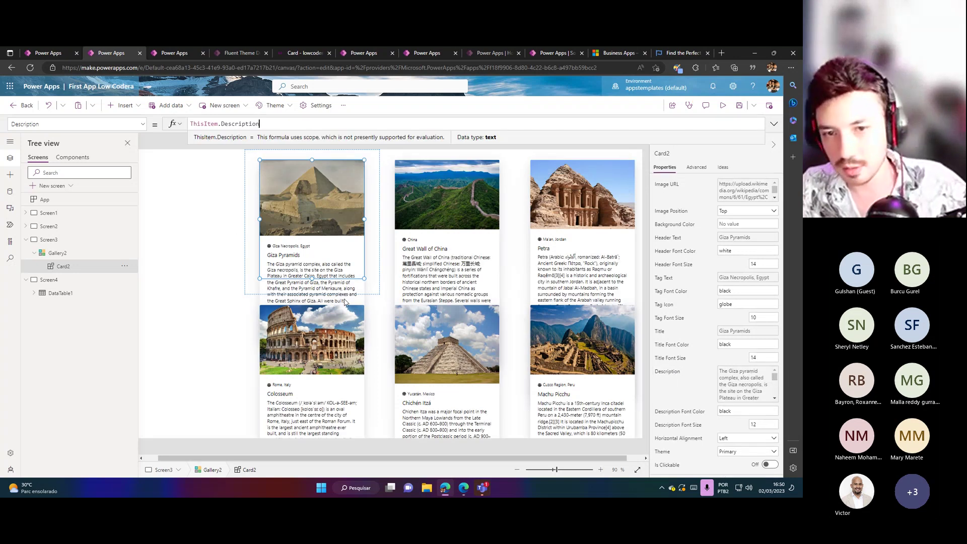
left_click(211, 248)
left_click(308, 277)
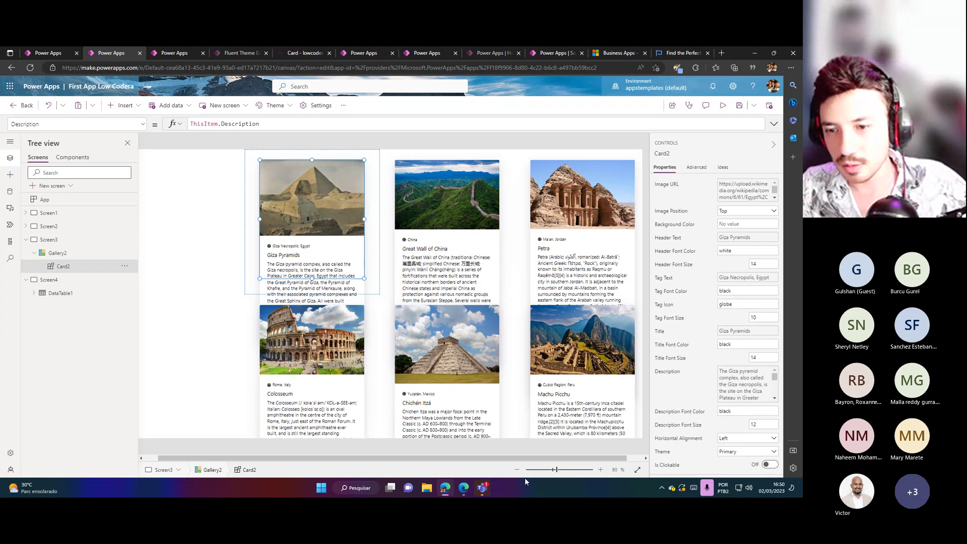
Limit the card's Description to its first 90 characters with Left(ThisItem.Description, 90).
left_click(600, 472)
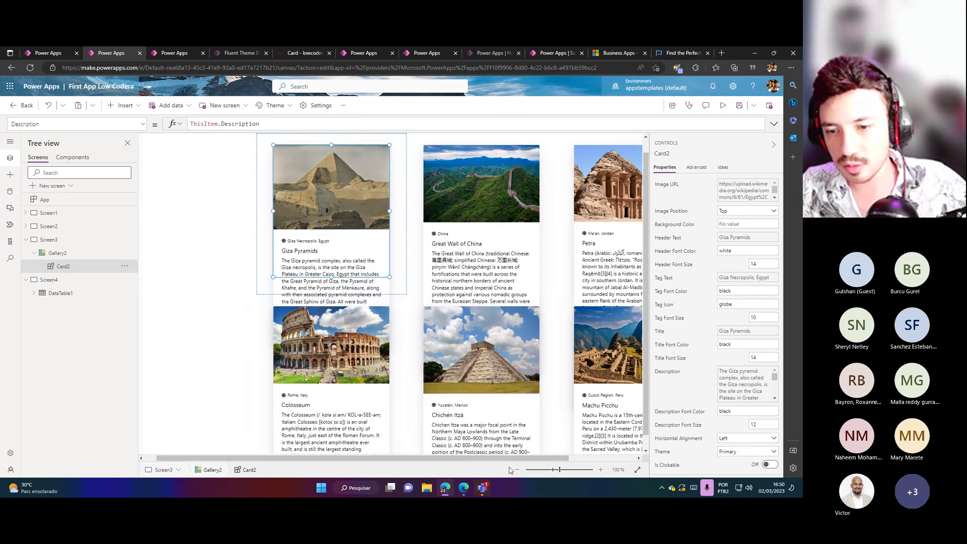
left_click(517, 471)
left_click(517, 471)
left_click(517, 471)
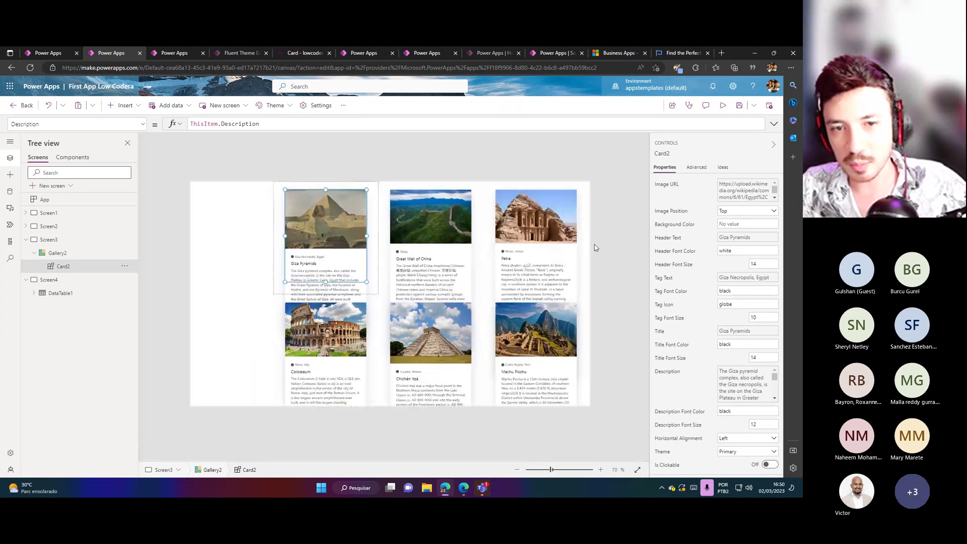
left_click(258, 264)
left_click(319, 265)
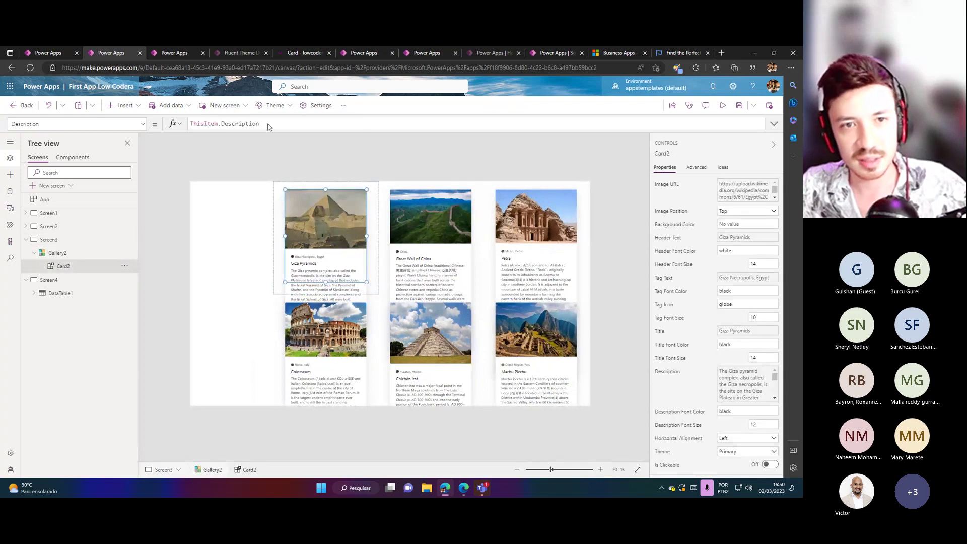
key("Delete")
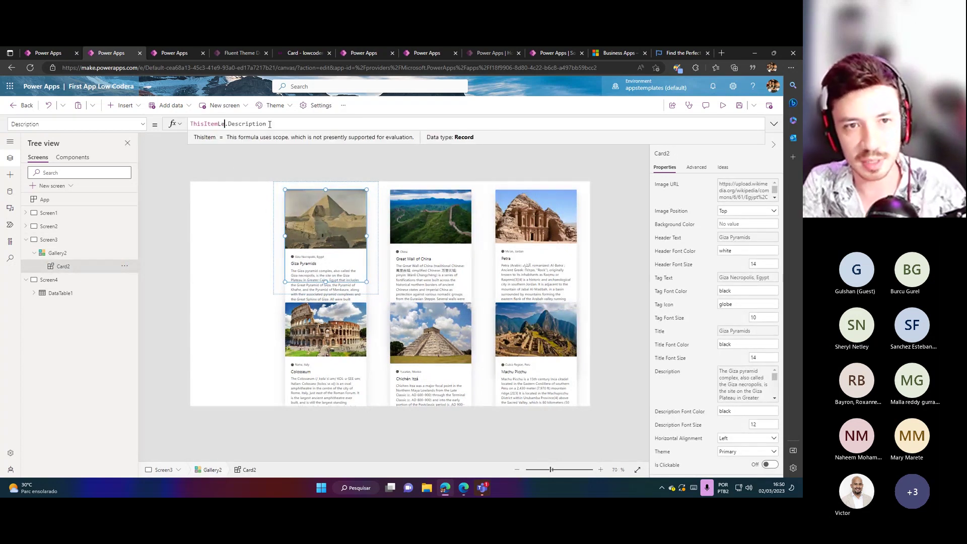
key("ctrl+z")
key("Home")
type("ft(")
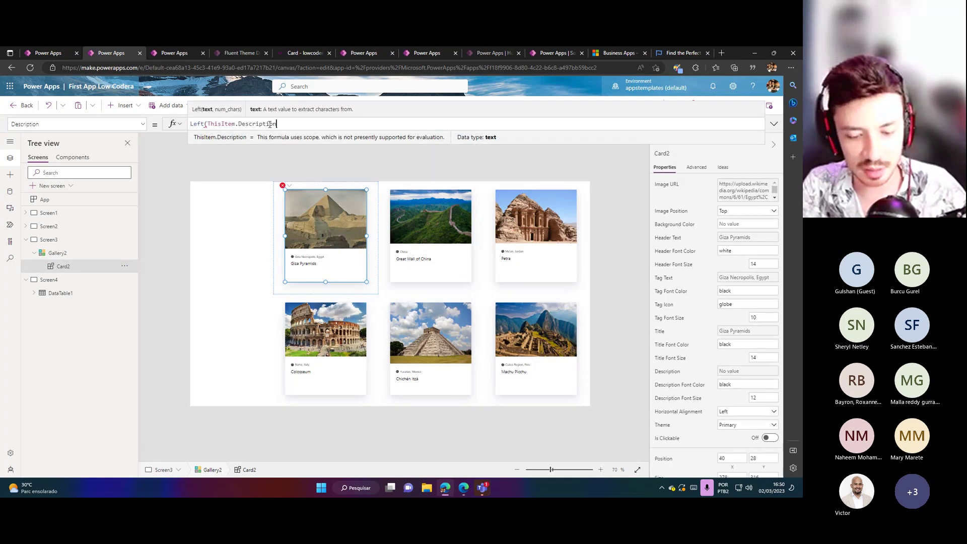
type(", 90")
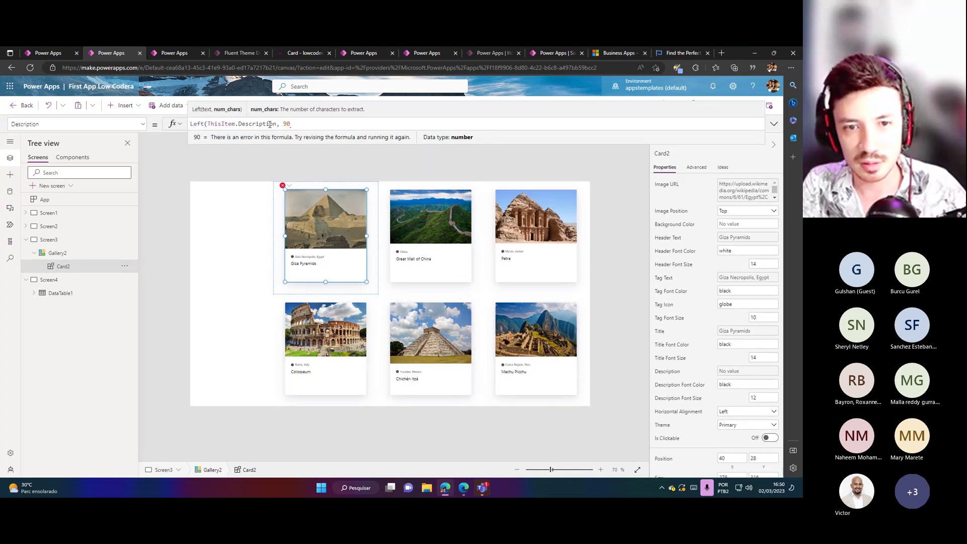
type(")")
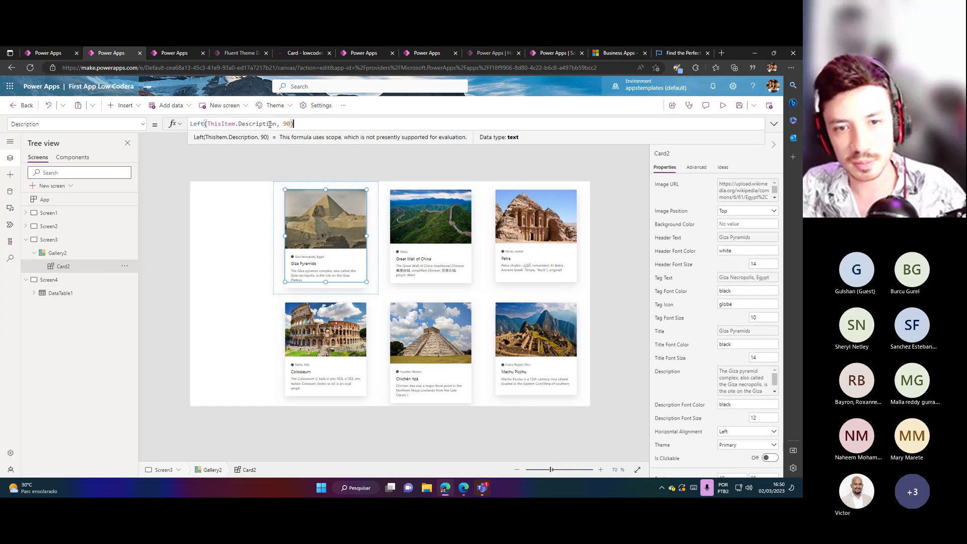
left_click(604, 255)
left_click(357, 276)
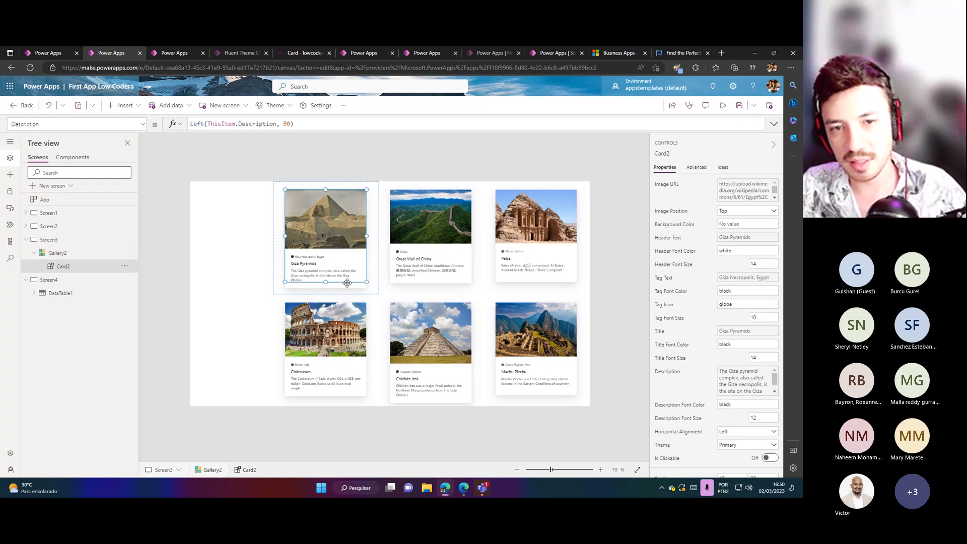
Preview the app to check the shortened card descriptions and close the preview.
left_click(604, 282)
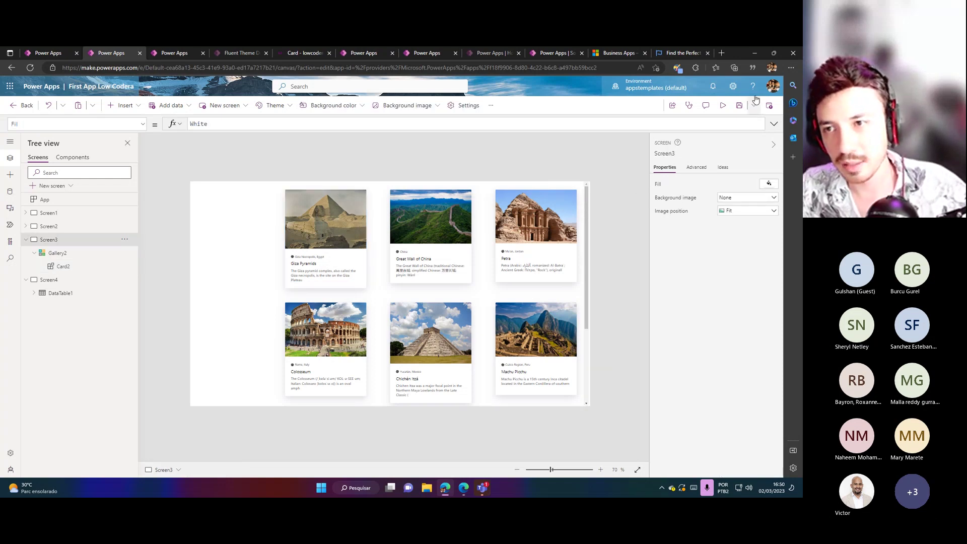
left_click(723, 105)
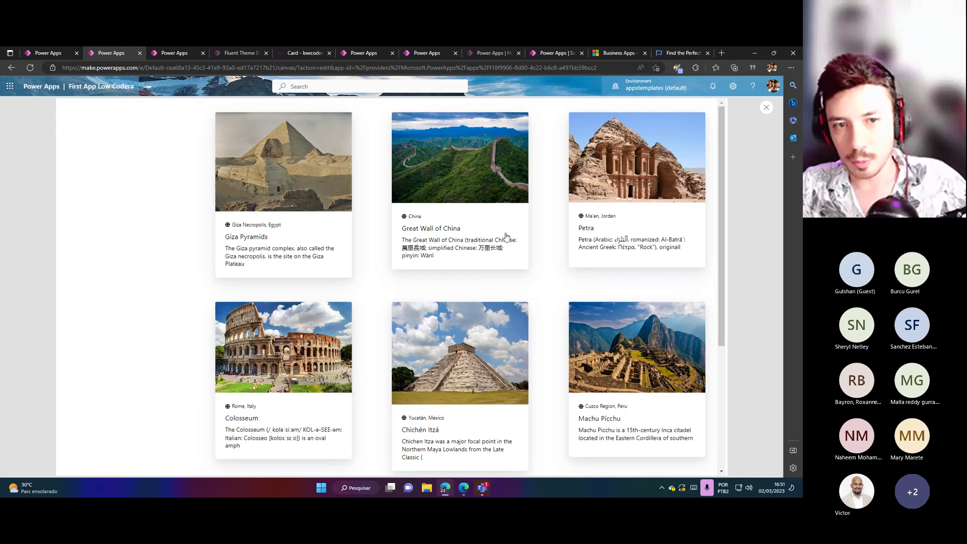
key("Escape")
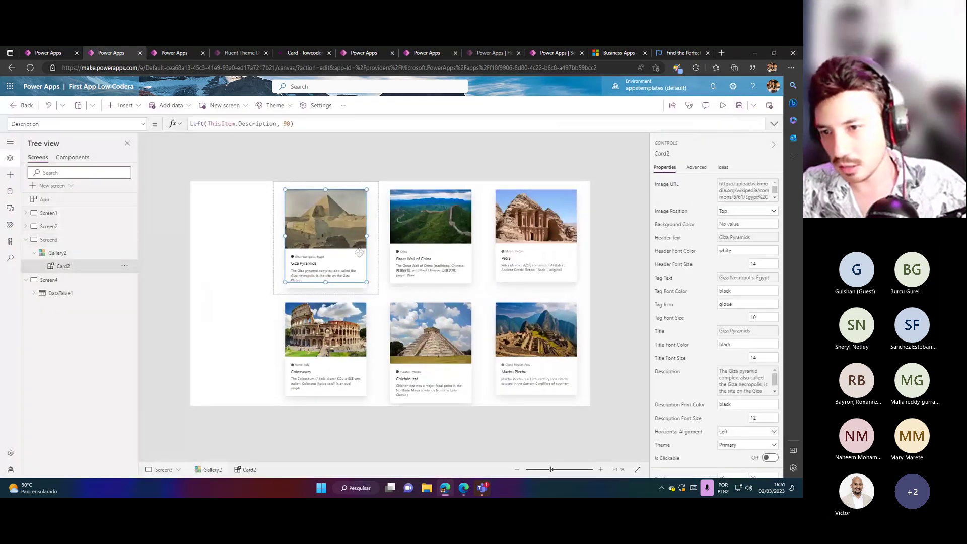
Set the card's Tag Font Color to blue, preview the gallery and return to editing.
left_click(737, 291)
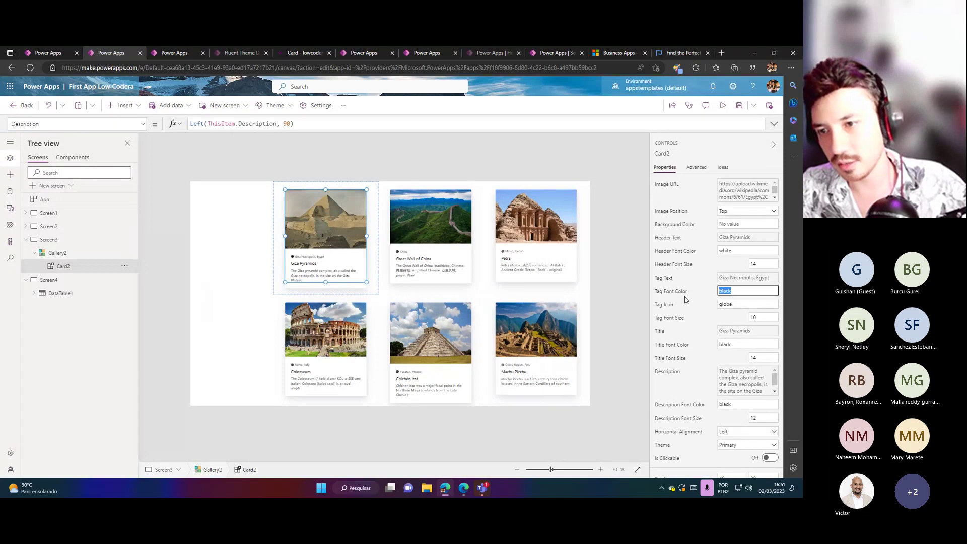
type("blue")
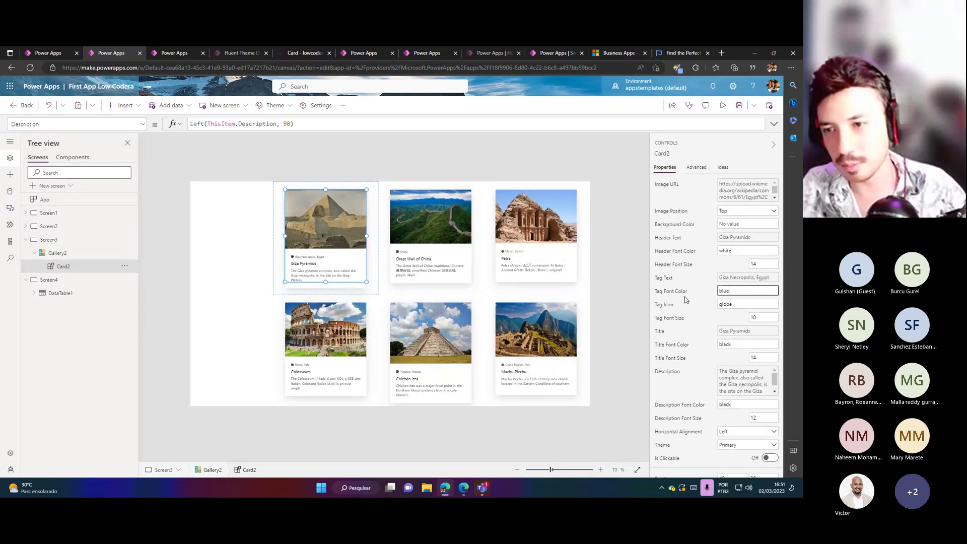
key("Tab")
left_click(725, 108)
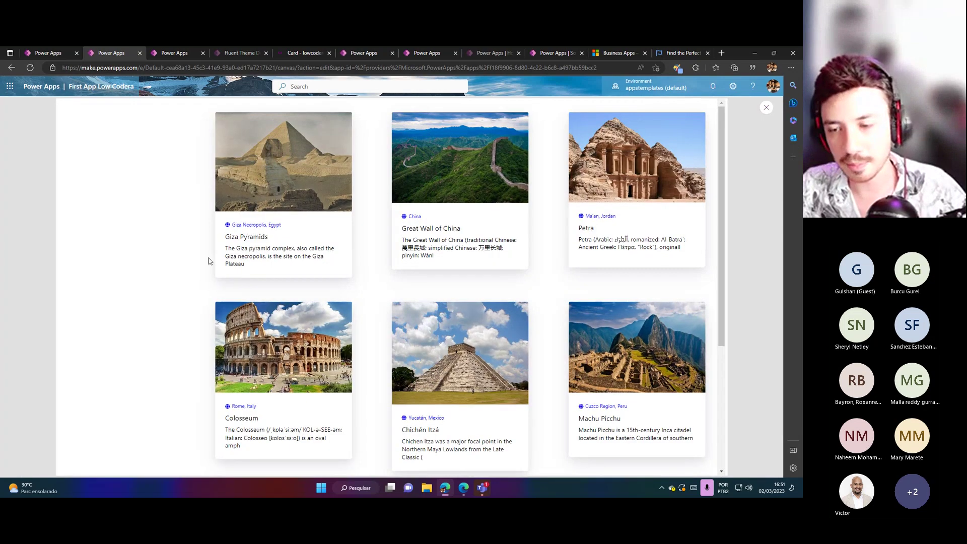
left_click(767, 108)
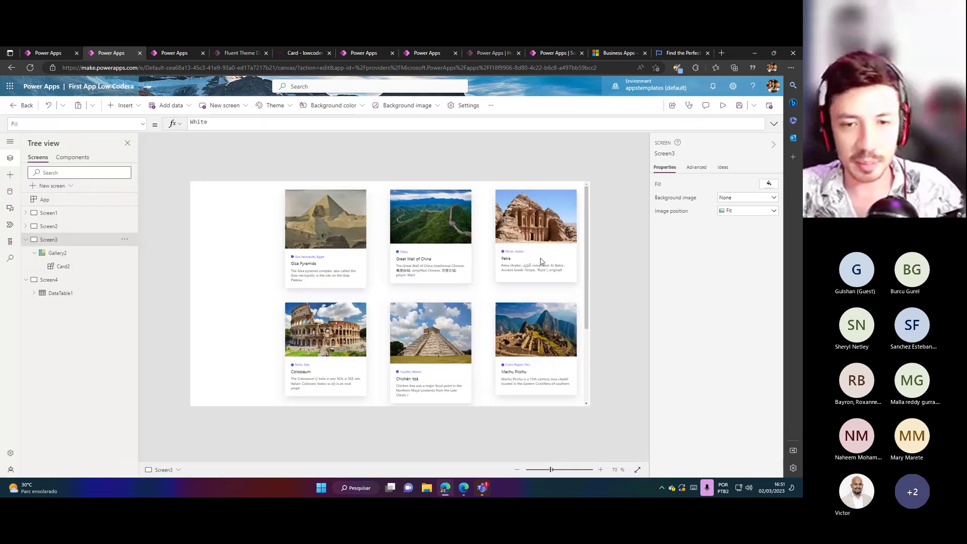
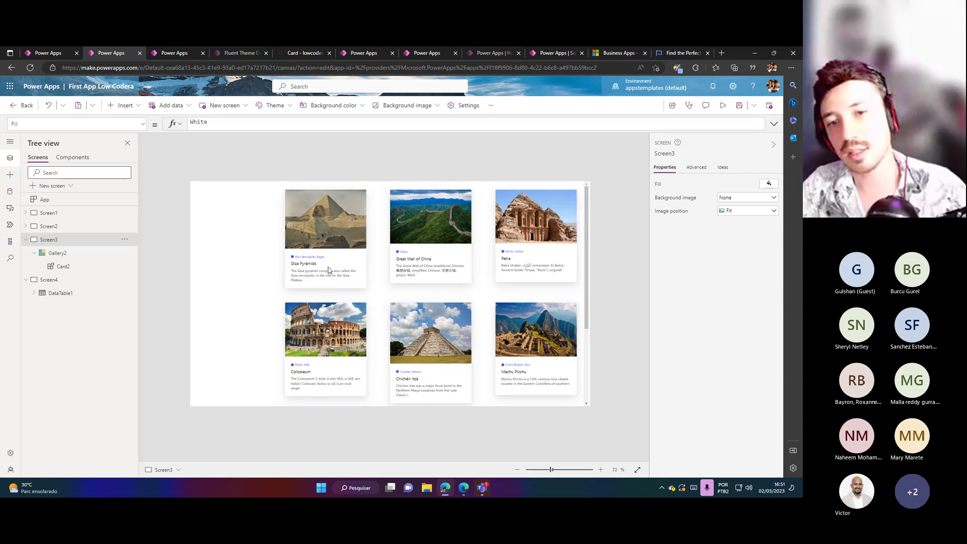
Add a Lowcodera V Navbar down Screen3's left edge at position 0, 0, sized 71 by 768, and preview the app.
left_click(348, 291)
left_click(249, 277)
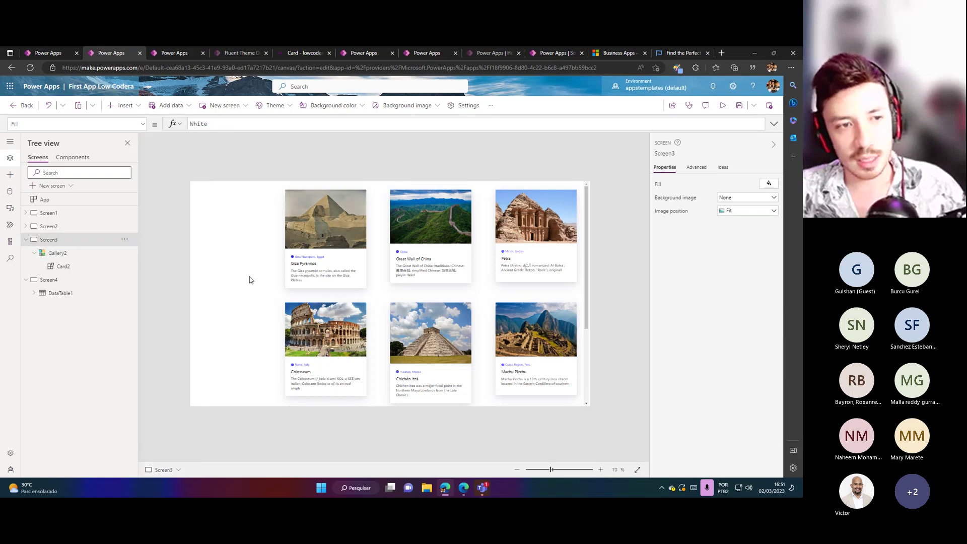
left_click(10, 174)
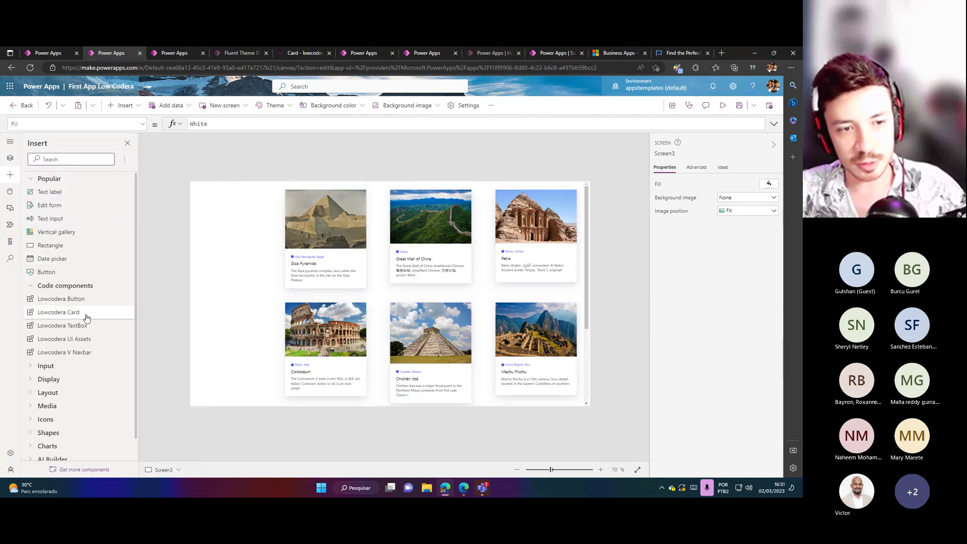
left_click(66, 352)
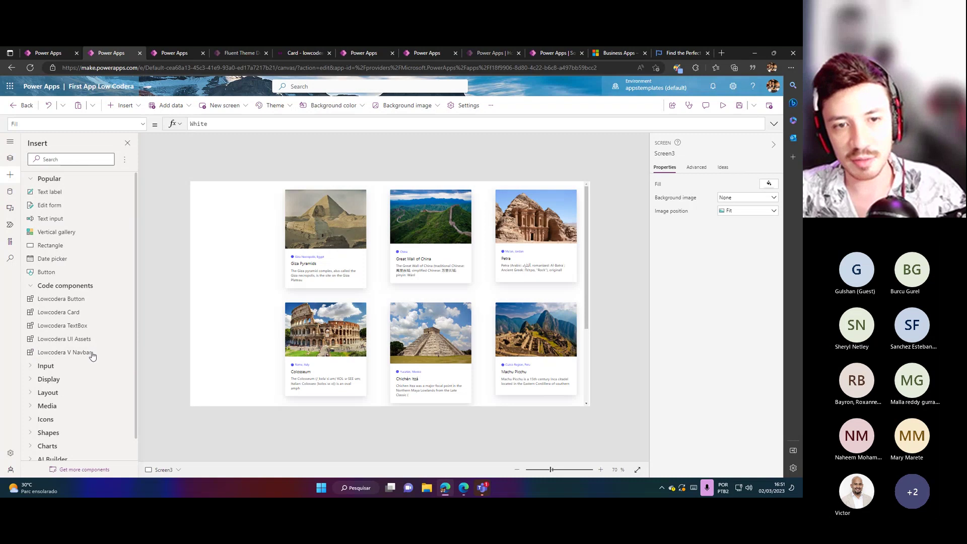
left_click(247, 222)
left_click_drag(247, 222, 222, 201)
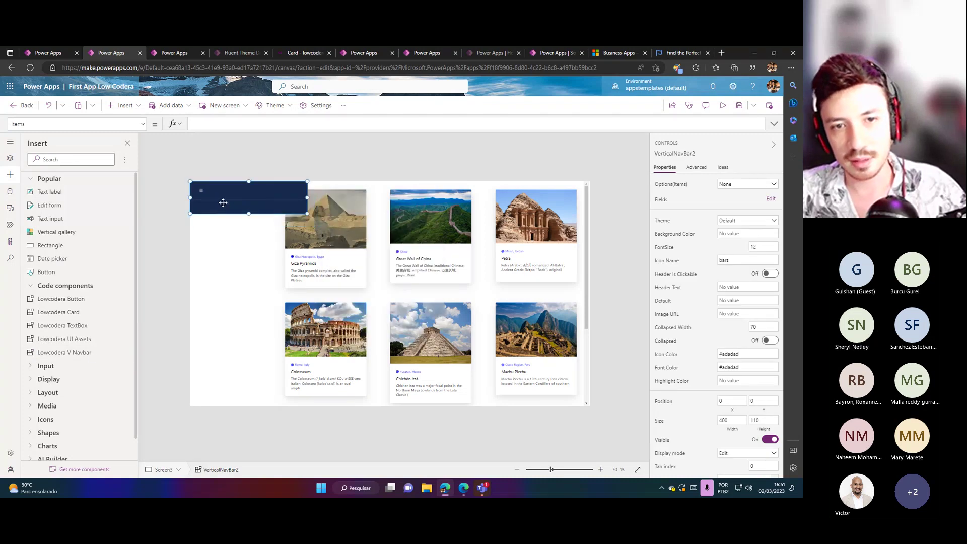
left_click_drag(305, 212, 209, 406)
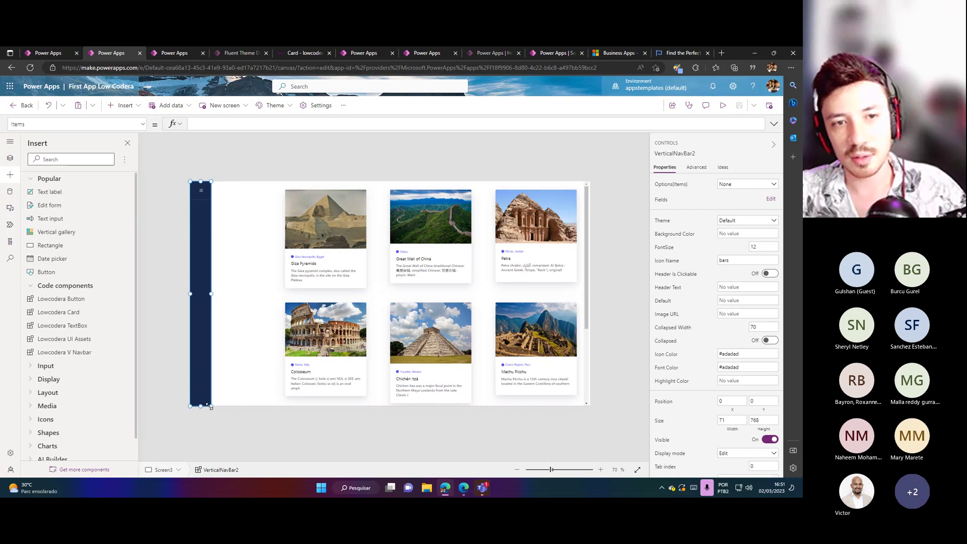
left_click(724, 106)
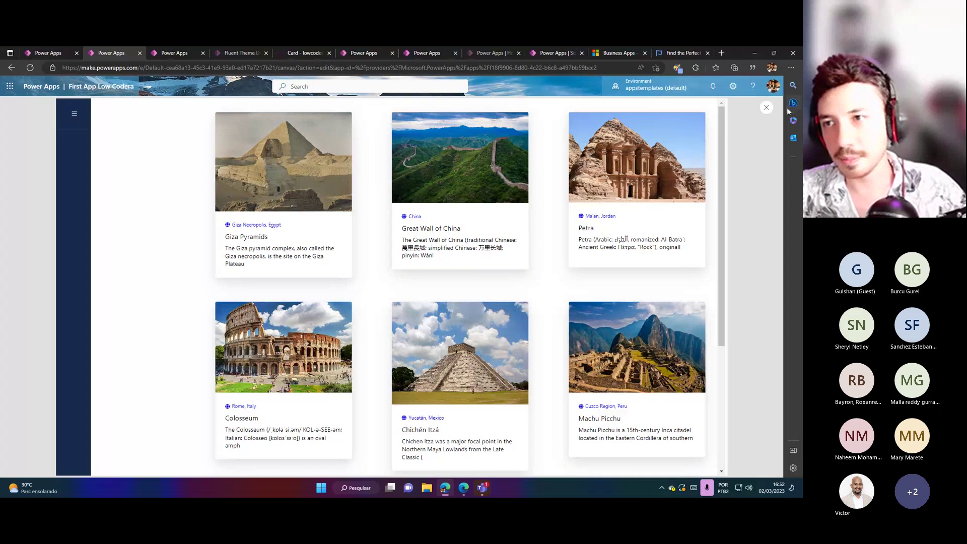
Close the app preview and select the vertical navbar on Screen3.
left_click(767, 108)
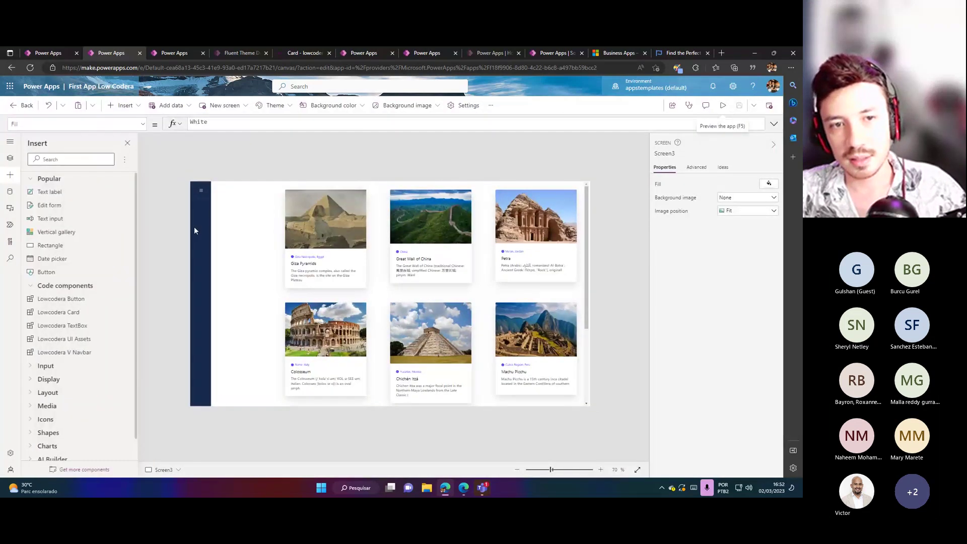
left_click(194, 229)
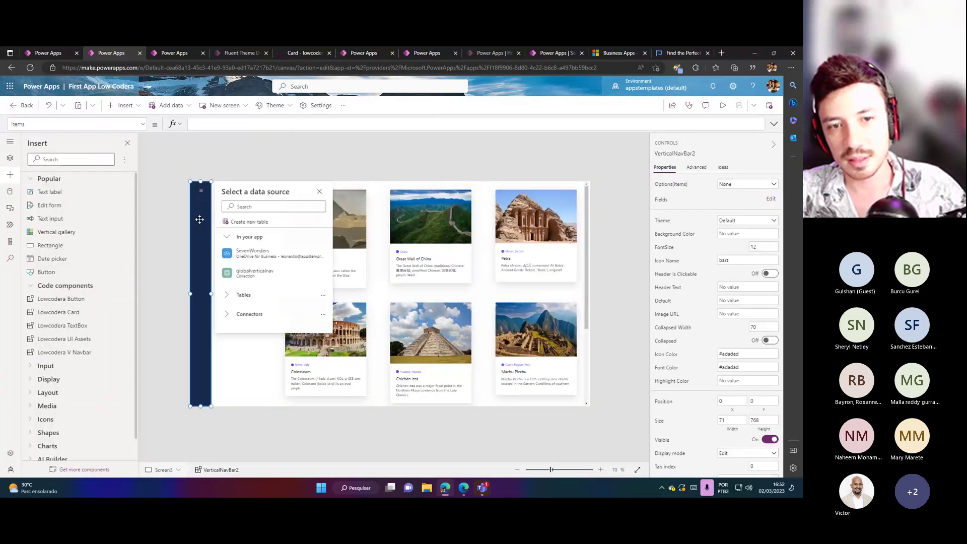
left_click(223, 353)
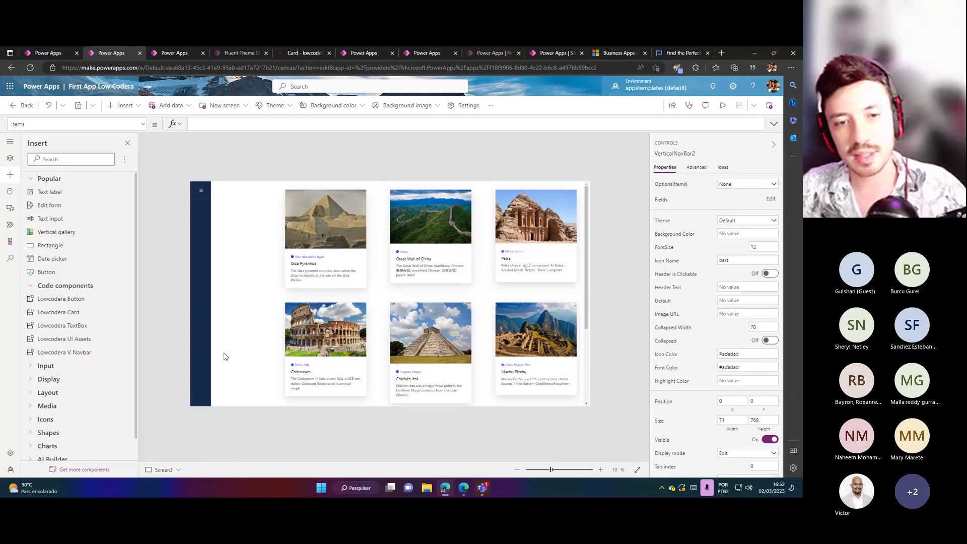
left_click(200, 210)
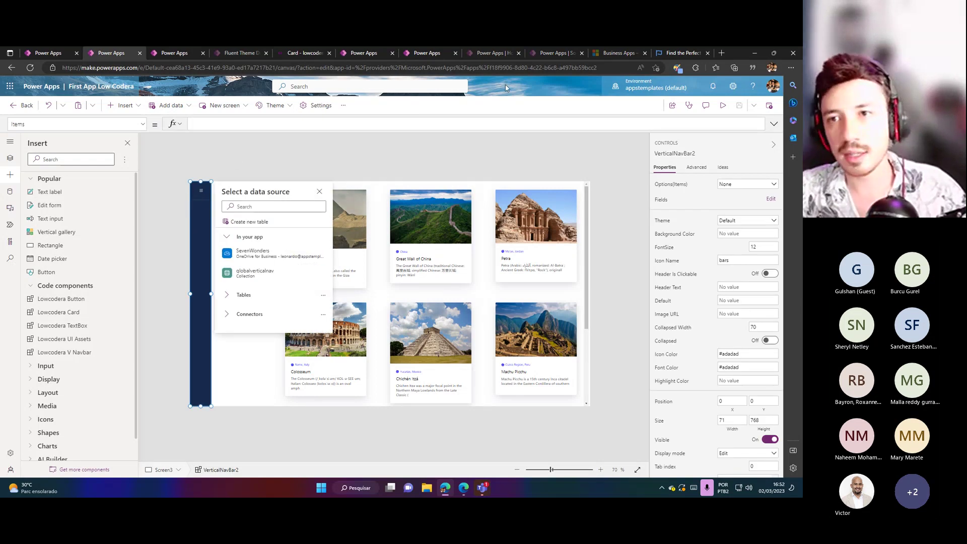
Switch to the lowcodera docs, open the Vertical Navbar page and copy its static collection example code.
left_click(293, 53)
key("ctrl+f")
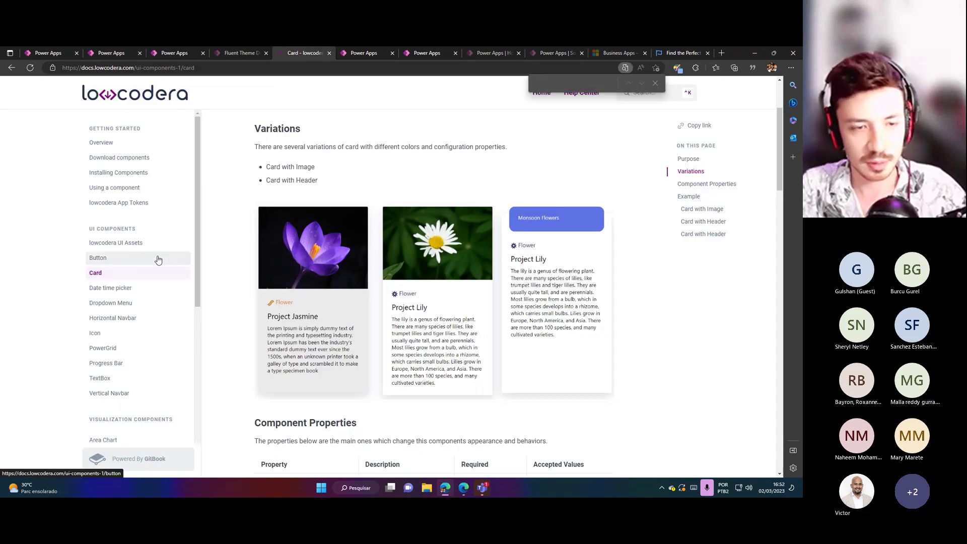
left_click(121, 394)
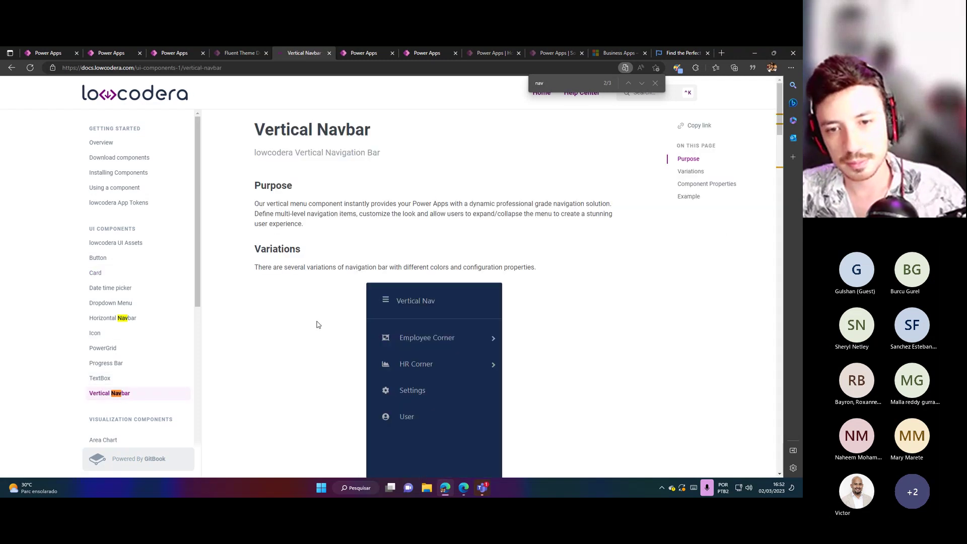
scroll(424, 291, "down", 5)
scroll(424, 290, "down", 10)
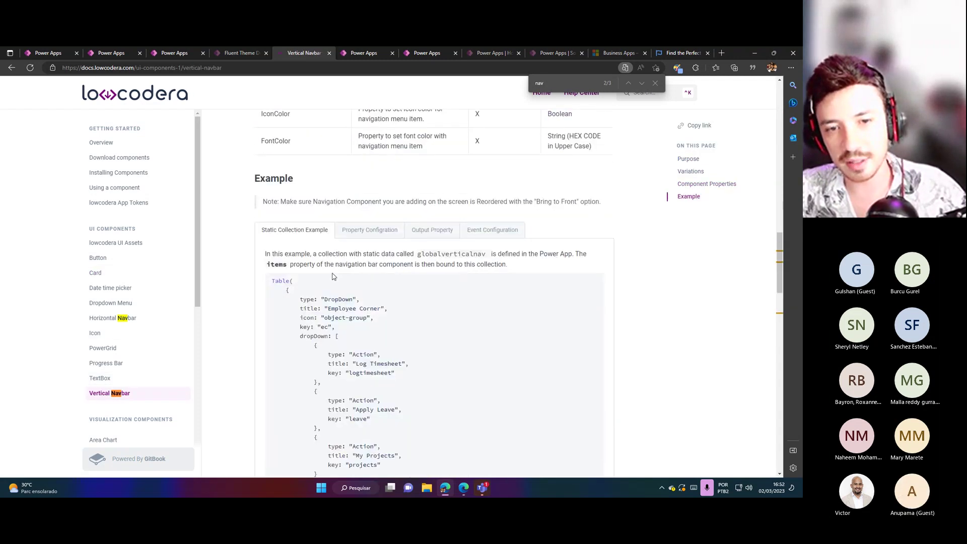
scroll(319, 291, "down", 1)
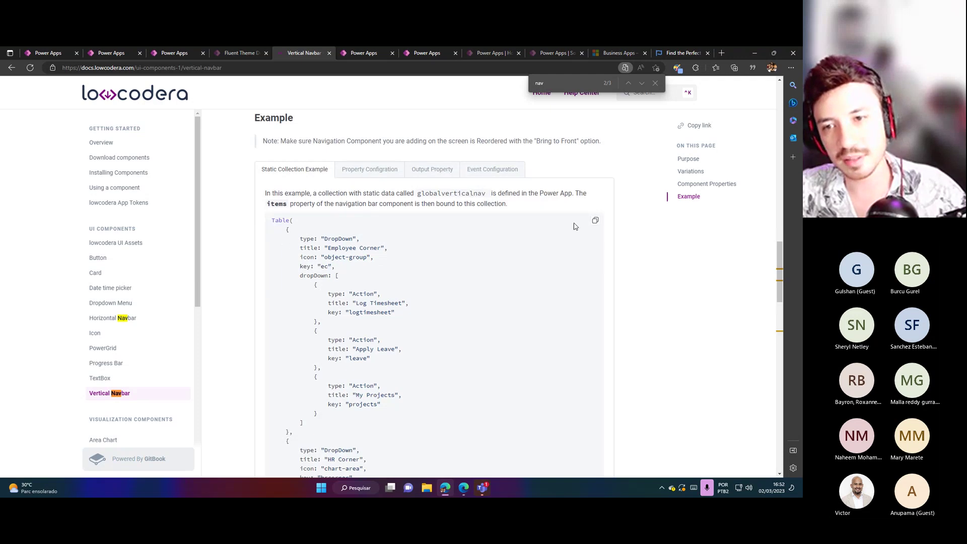
left_click(596, 220)
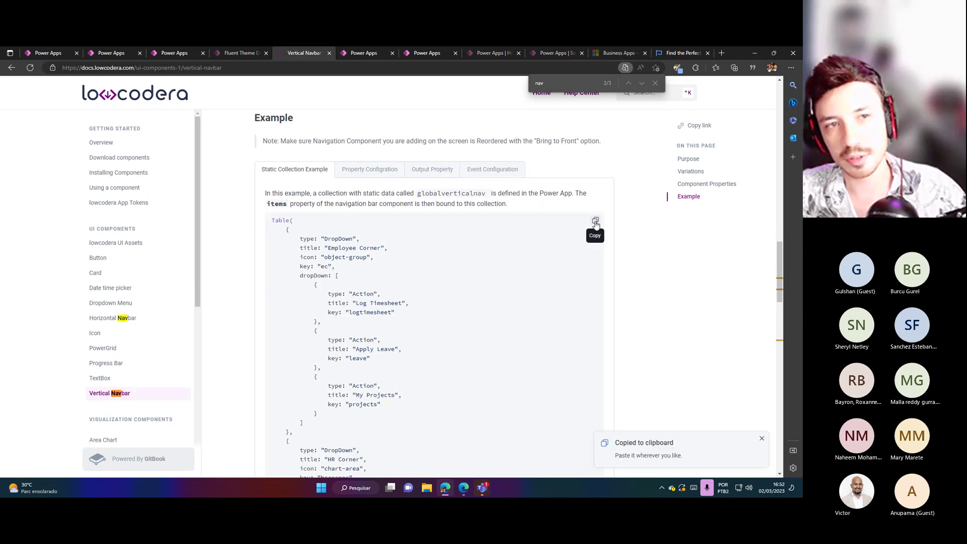
Return to the app, paste the copied Table example into the Screen3 navbar's Items formula and review its entries.
left_click(128, 51)
left_click(196, 120)
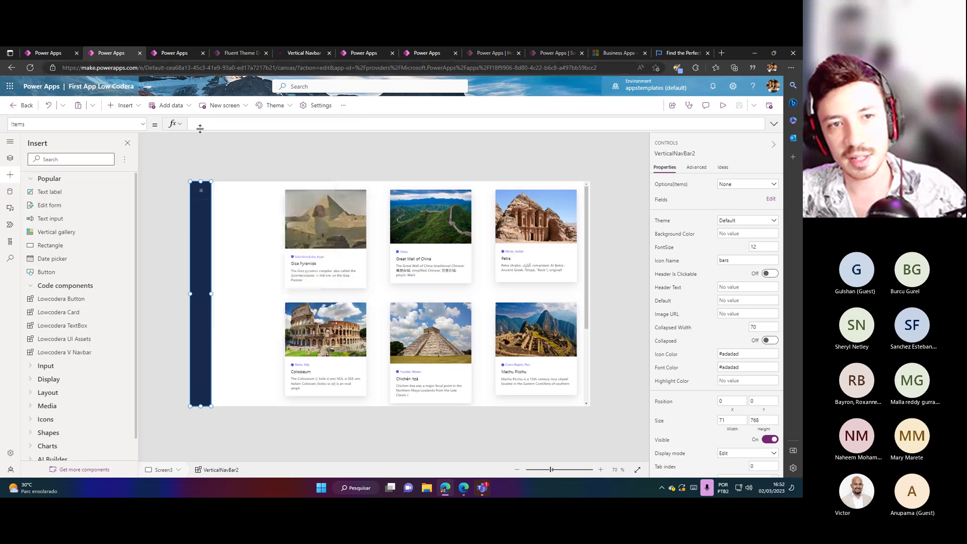
key("ctrl+v")
left_click(237, 184)
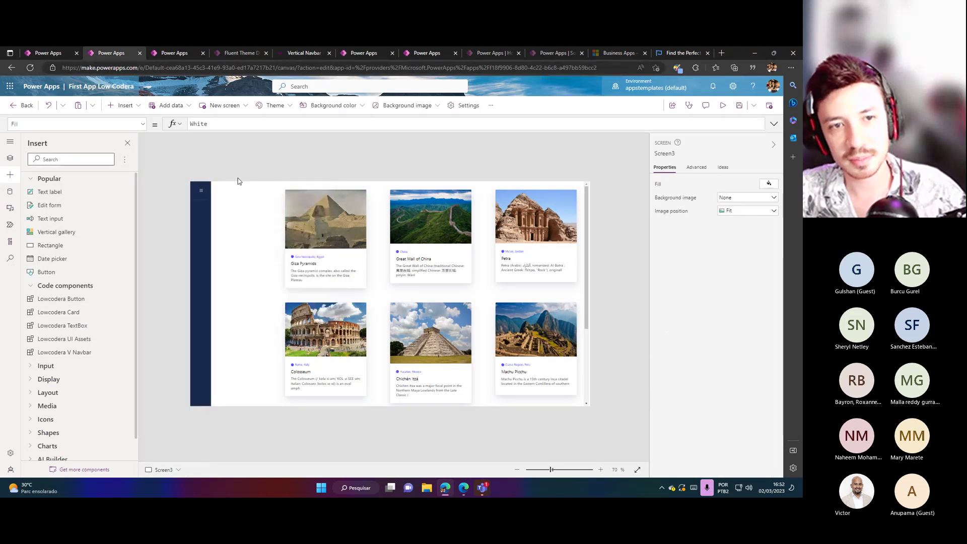
left_click(204, 190)
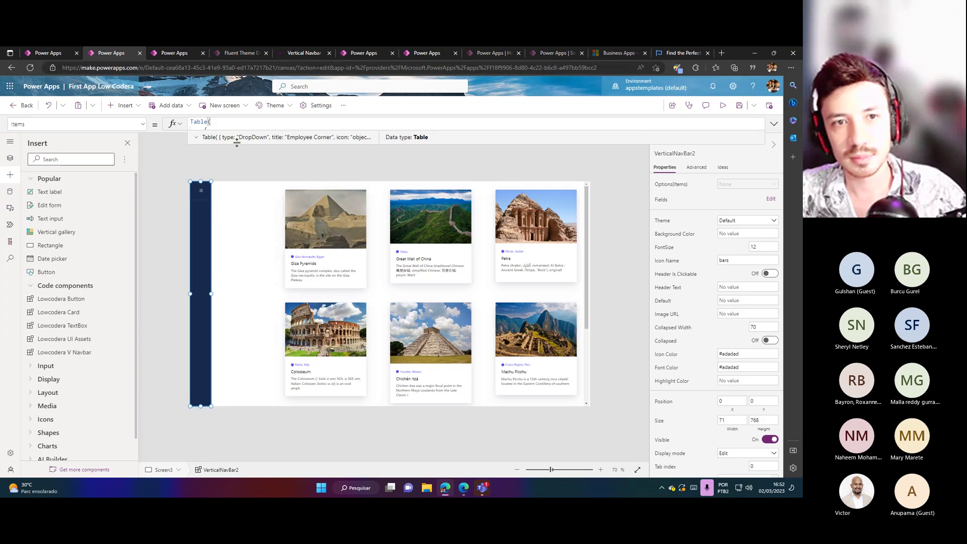
left_click_drag(236, 144, 237, 343)
scroll(293, 256, "down", 10)
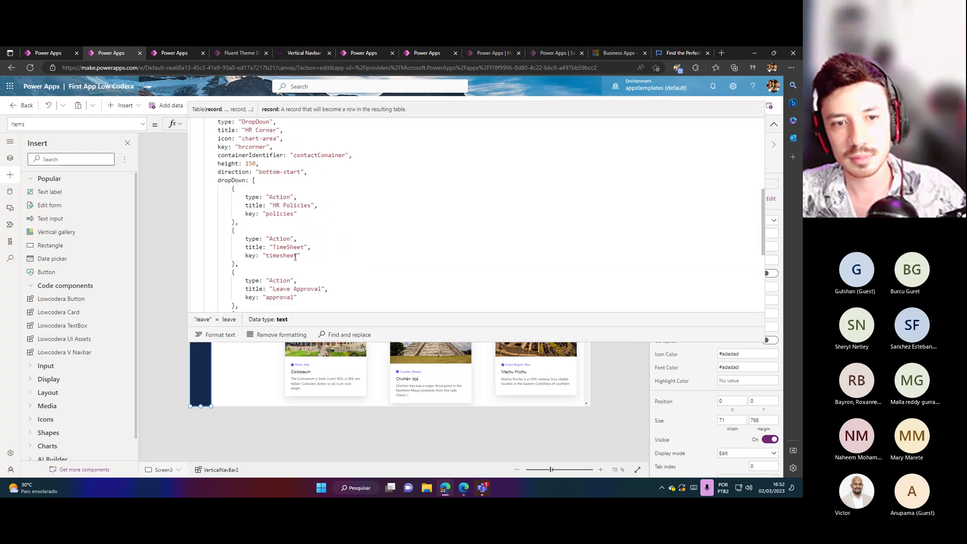
scroll(300, 257, "up", 10)
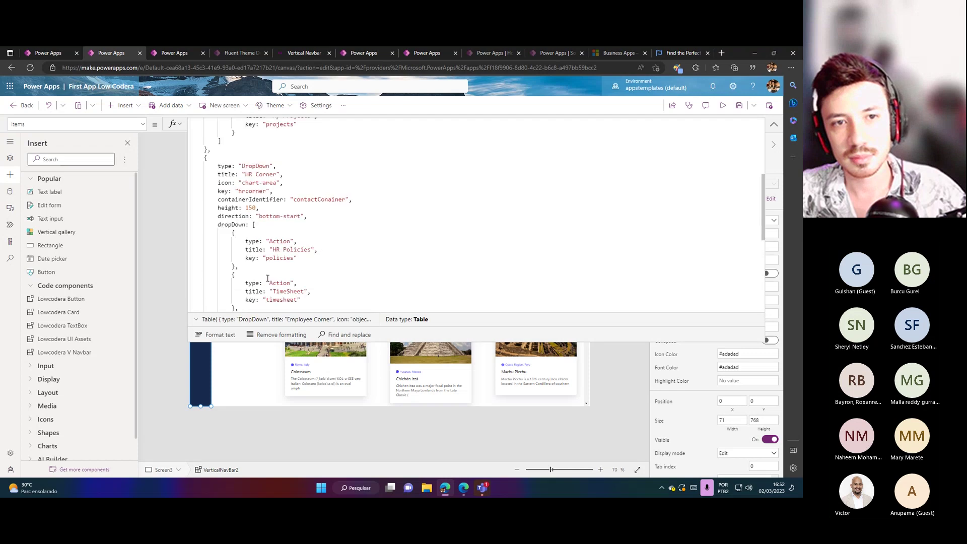
left_click(774, 124)
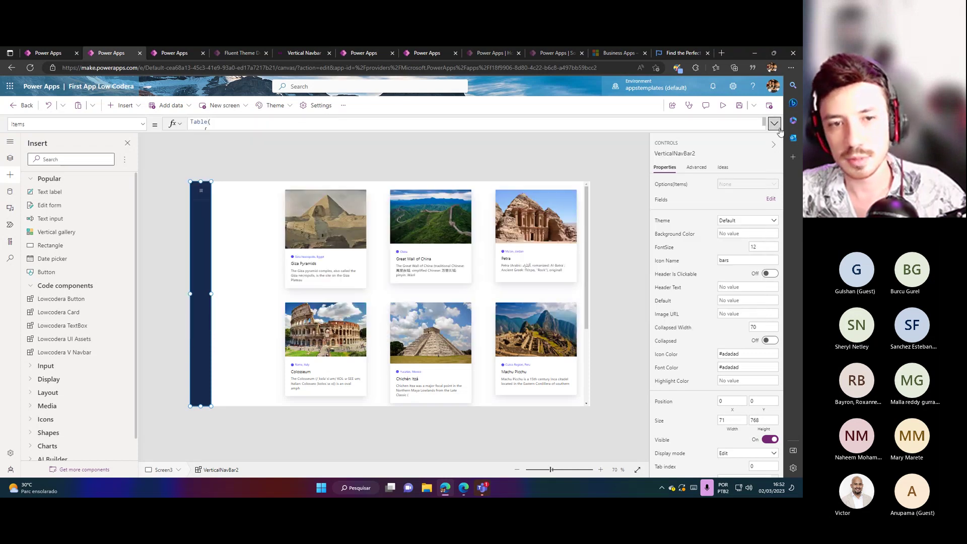
Preview the app to check the Screen3 navbar, and return to editing.
left_click(259, 160)
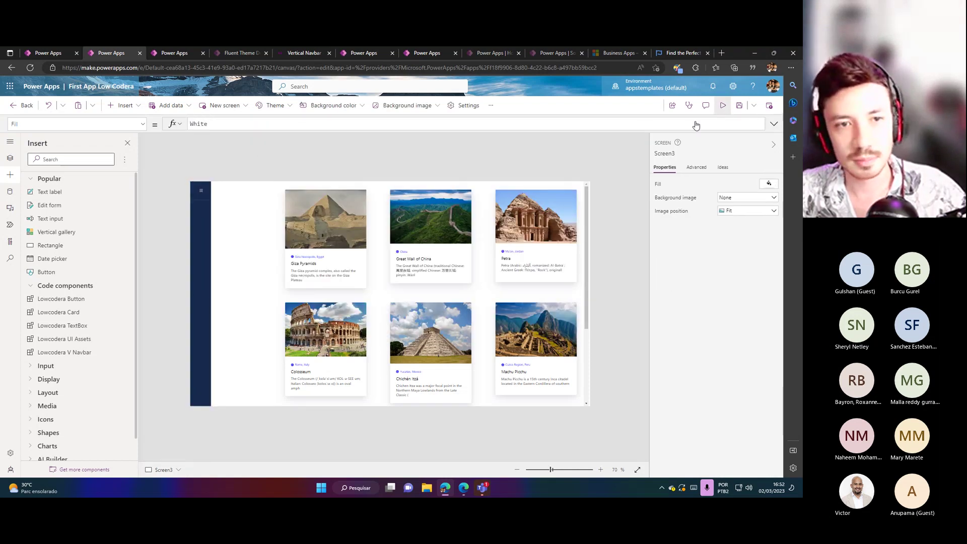
left_click(722, 105)
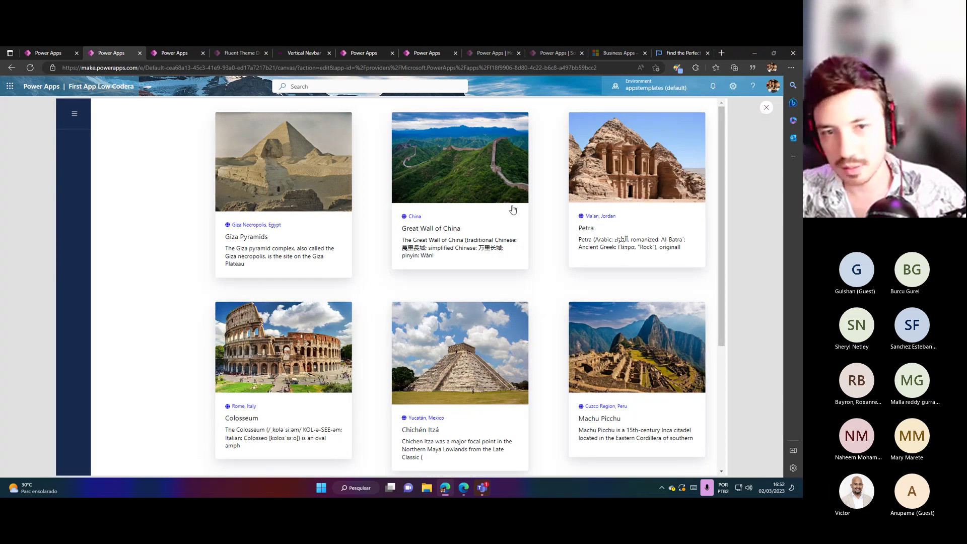
key("Escape")
Open Screen2 and copy the globalverticalnav formula from its vertical navbar's Items property.
left_click(10, 158)
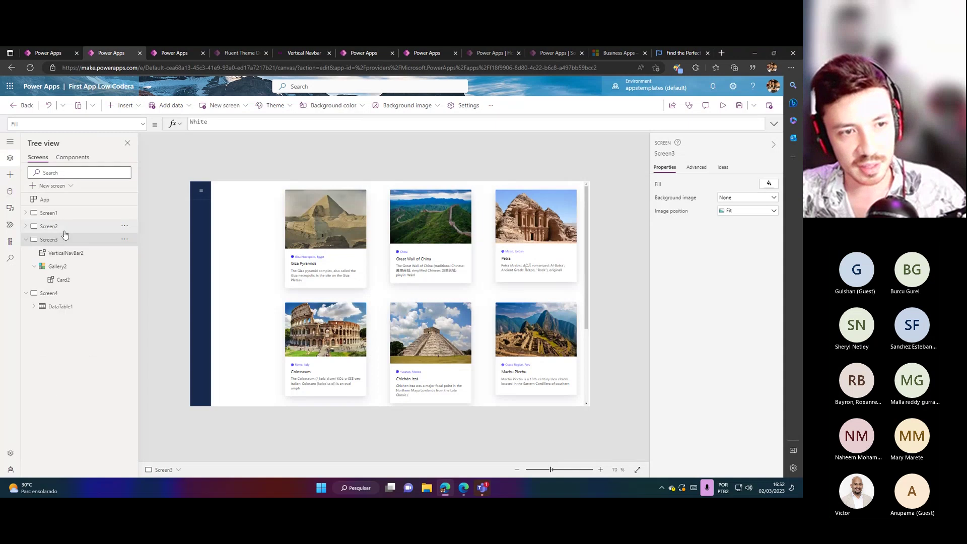
left_click(64, 232)
left_click(218, 233)
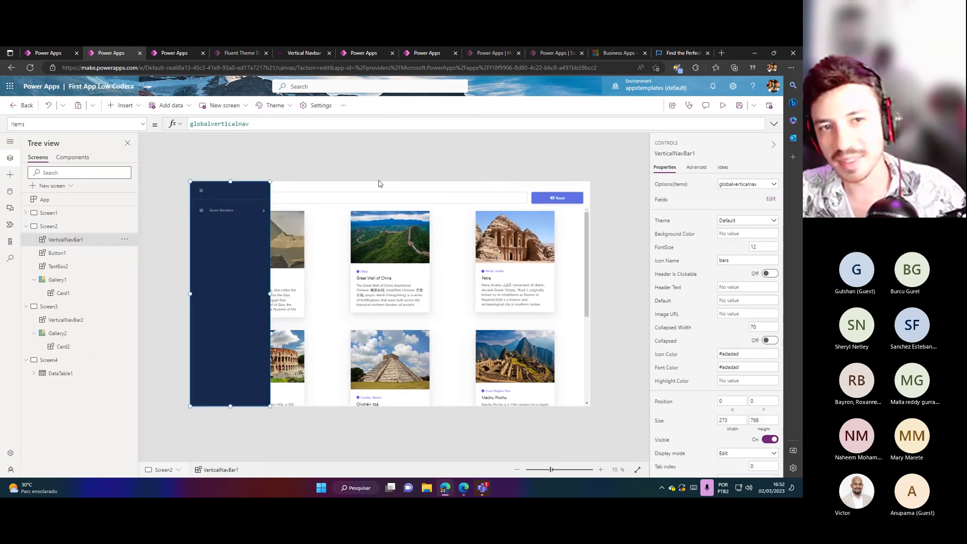
left_click(668, 184)
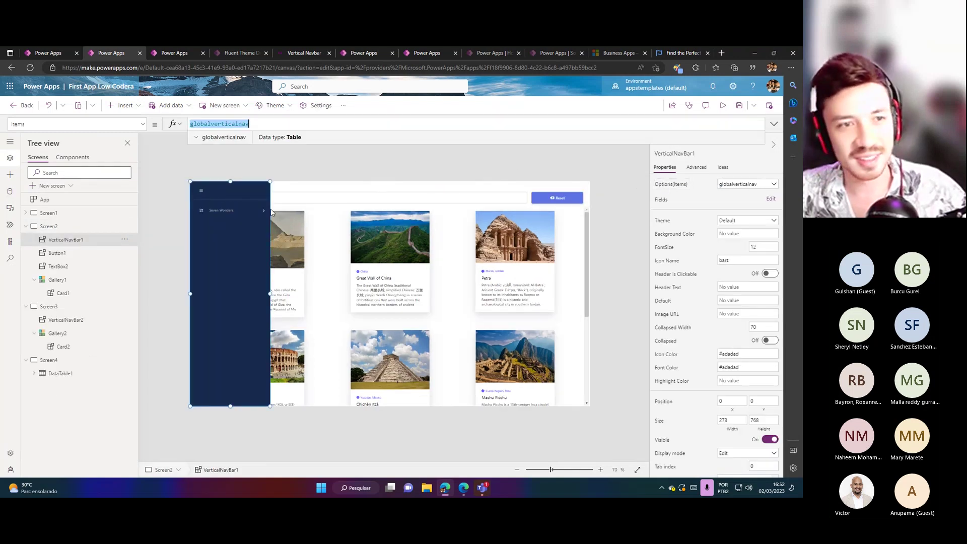
Replace the Items formula of VerticalNavBar2 on Screen3 with globalverticalnav.
left_click(26, 226)
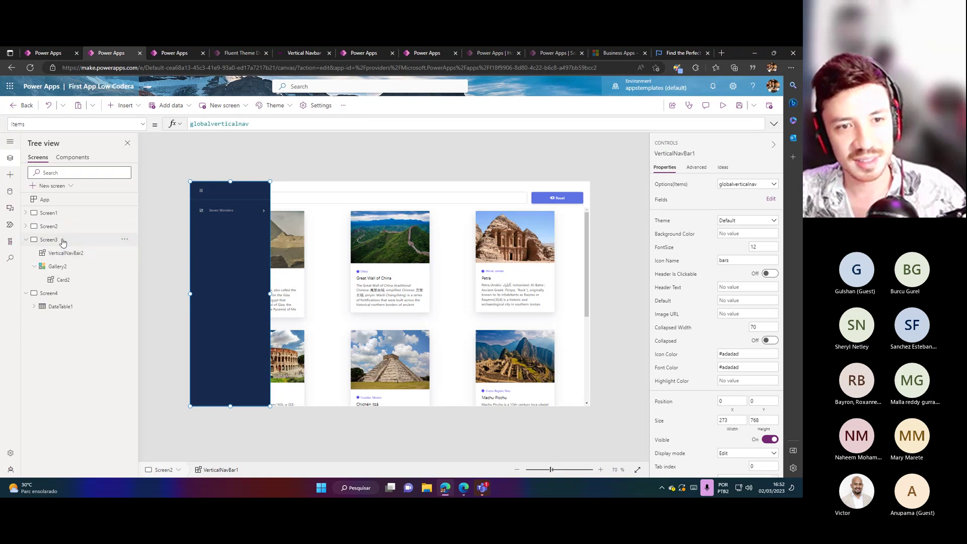
left_click(62, 241)
left_click(26, 240)
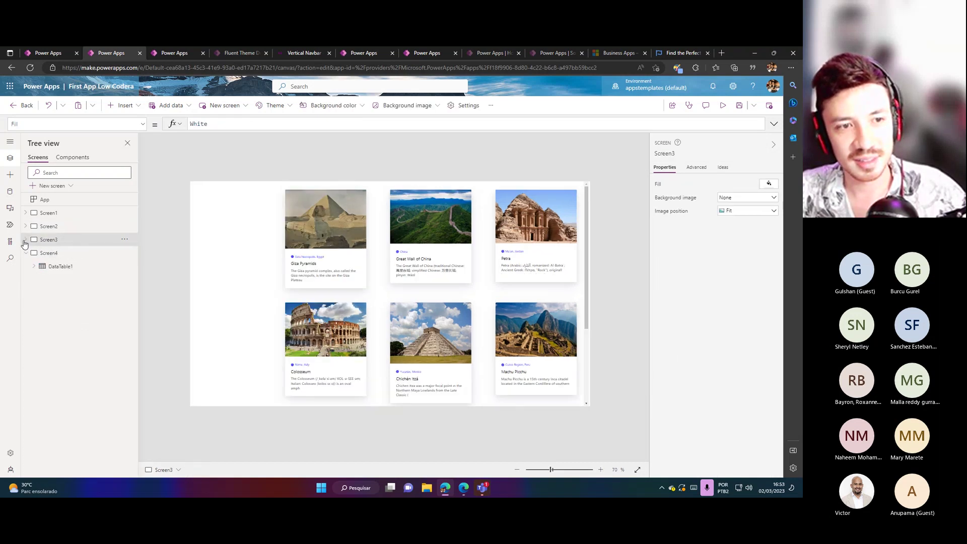
left_click(26, 240)
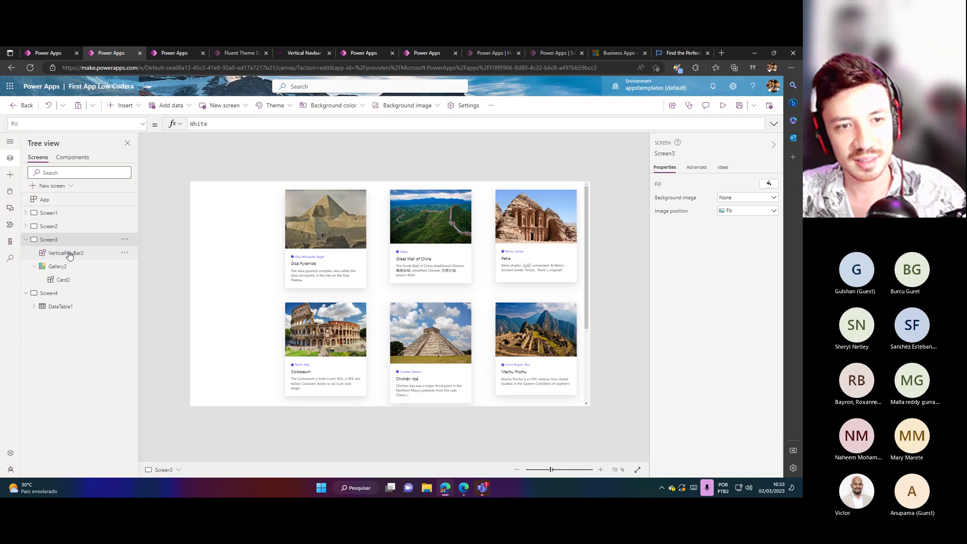
left_click(66, 253)
left_click(222, 125)
key("ctrl+a")
key("ctrl+v")
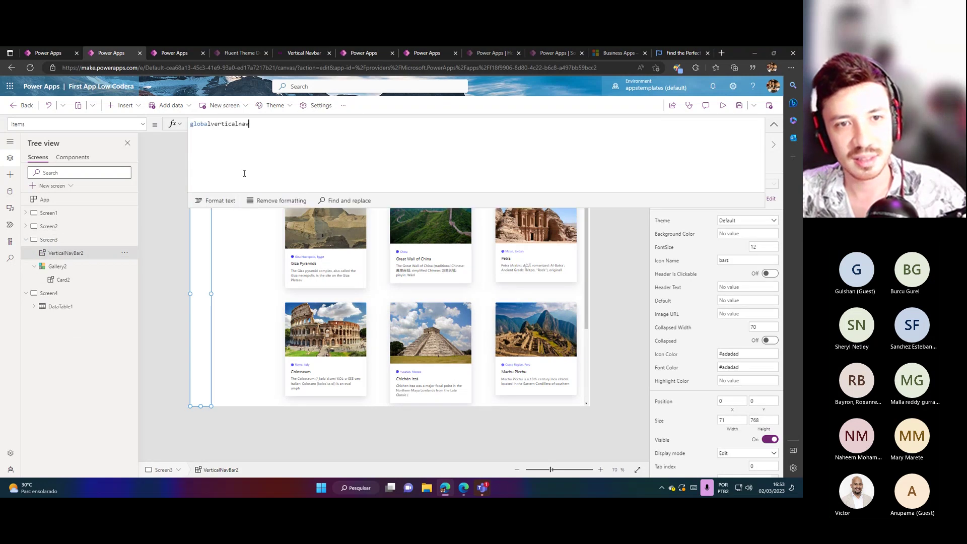
left_click(247, 261)
left_click(246, 262)
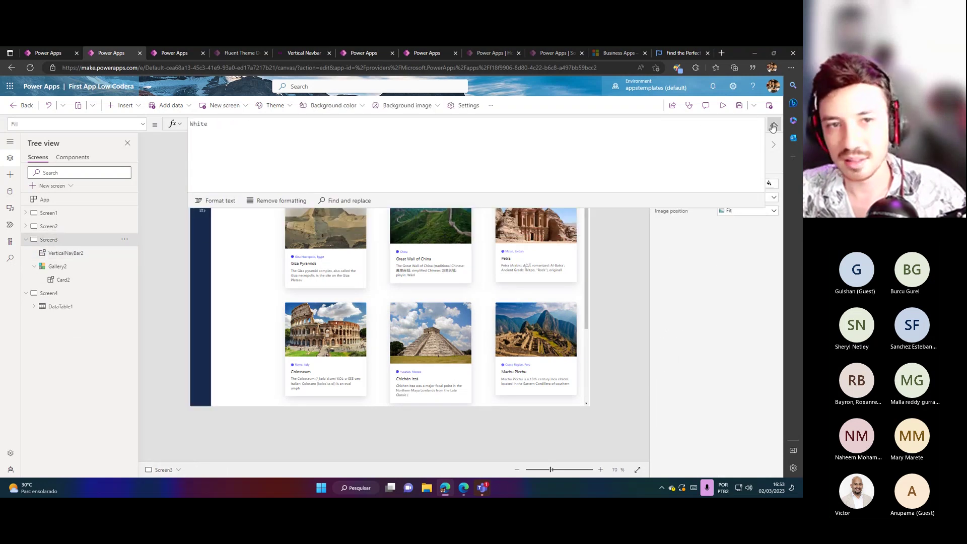
Examine the App object's OnStart formula that builds the globalverticalnav collection of Seven Wonders menu items.
left_click(62, 199)
left_click(143, 124)
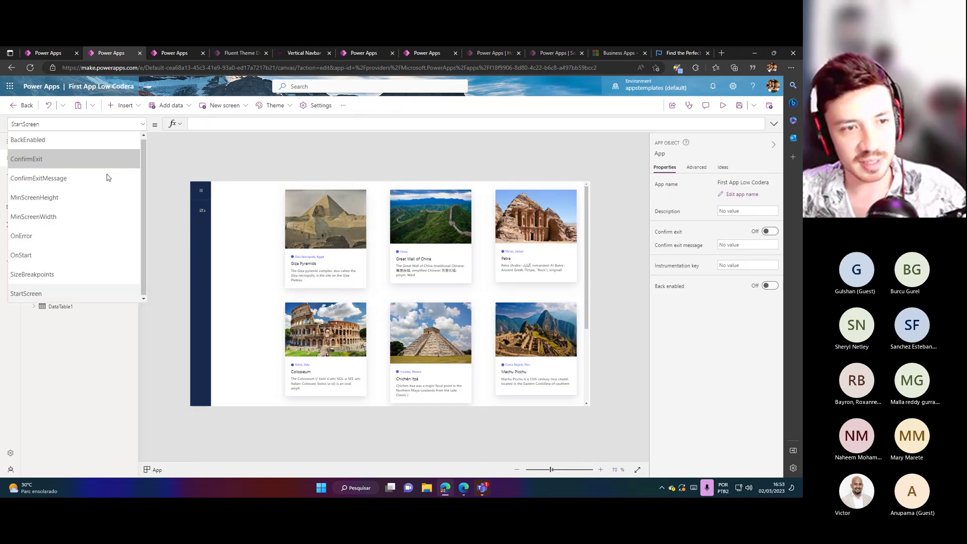
left_click(94, 249)
left_click(215, 123)
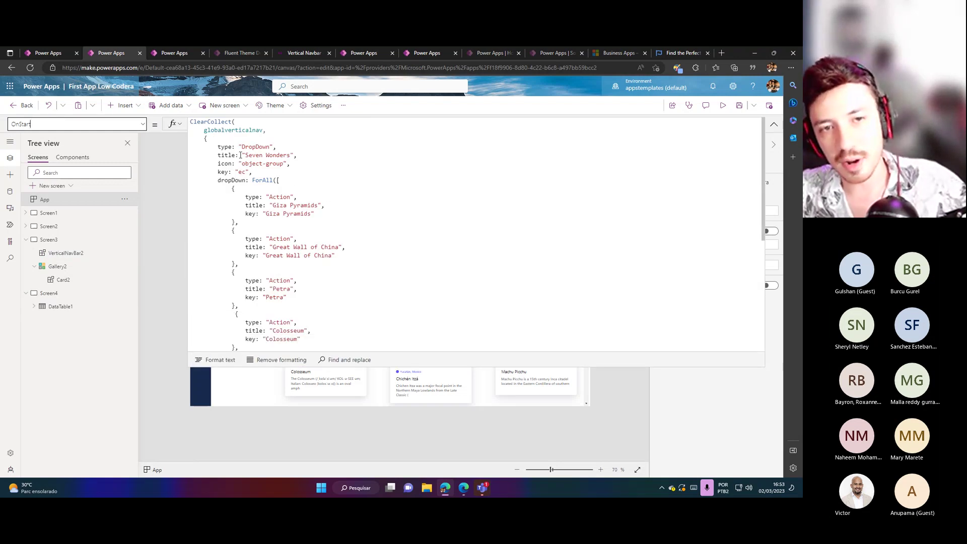
scroll(247, 182, "down", 1)
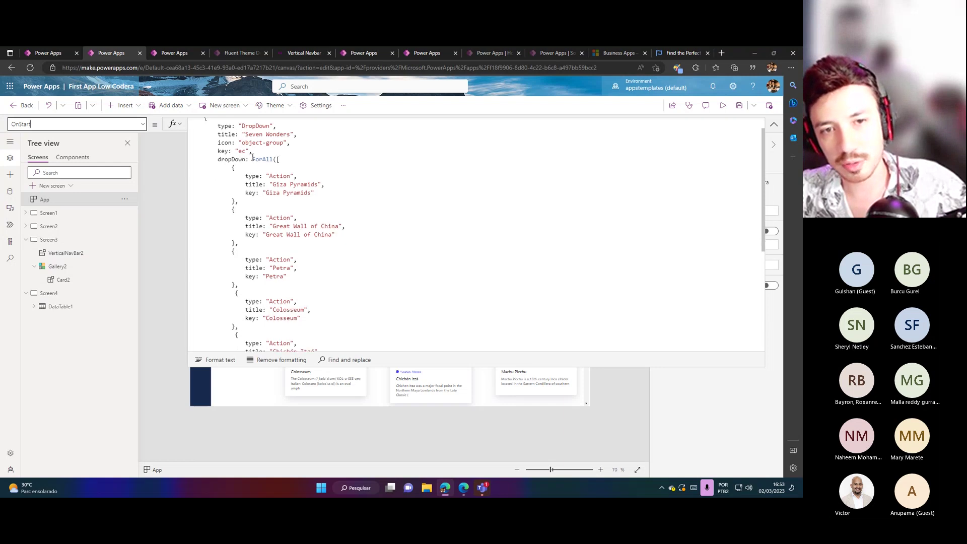
scroll(242, 200, "down", 1)
scroll(243, 200, "up", 2)
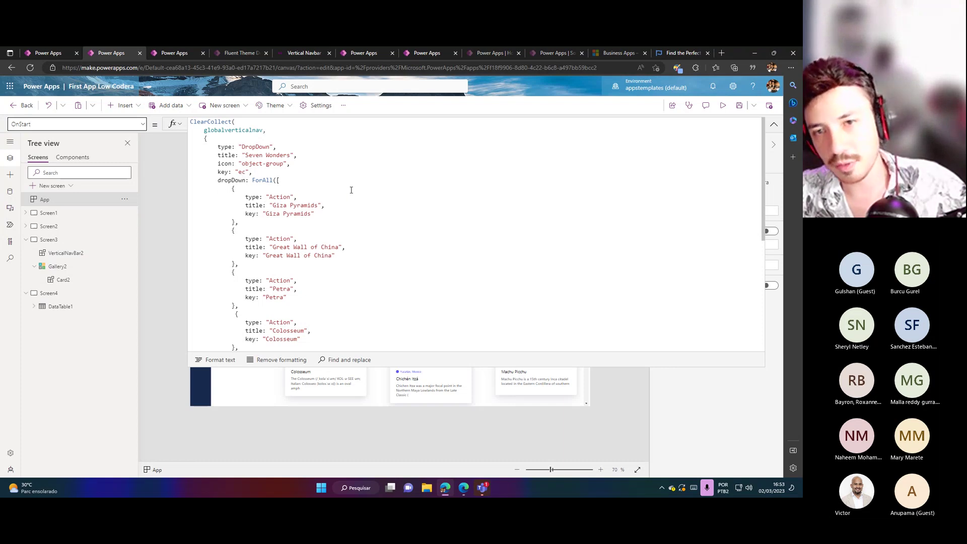
left_click(772, 125)
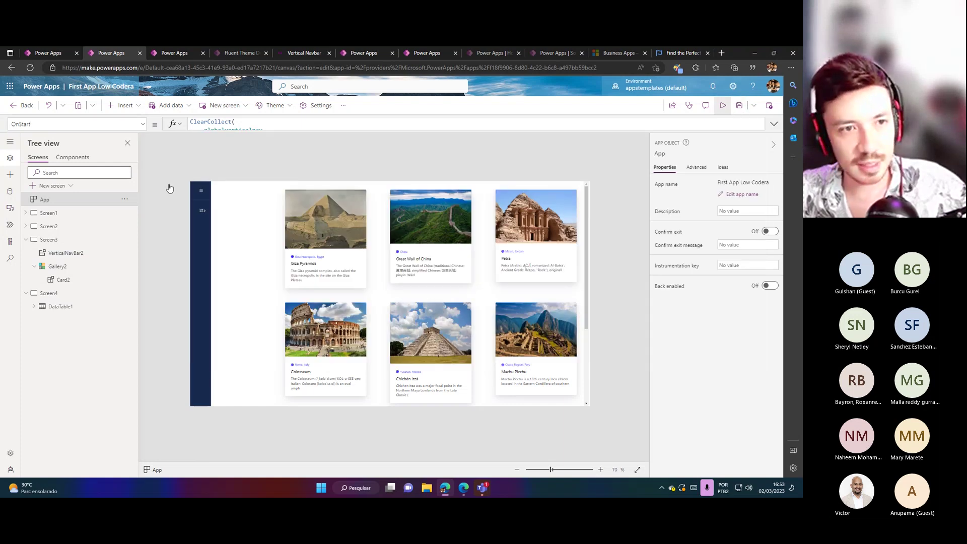
Preview the app, open the navbar's dropdown submenu and expand the bar to inspect its items, and close the preview.
key("F5")
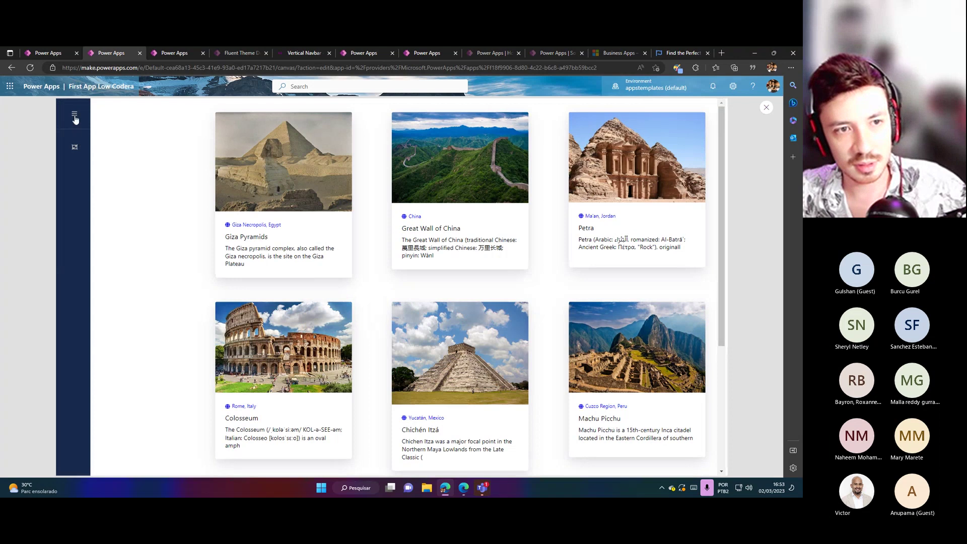
left_click(74, 148)
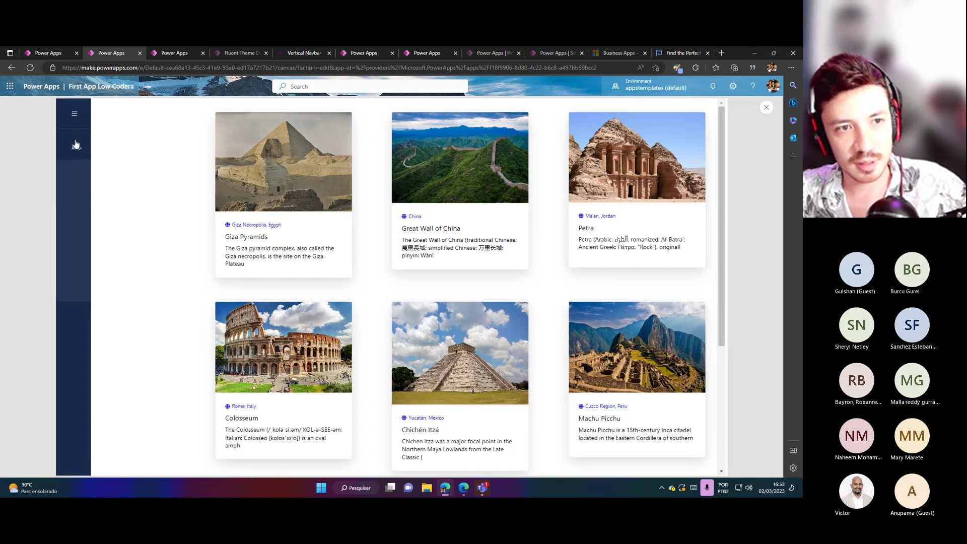
left_click(74, 116)
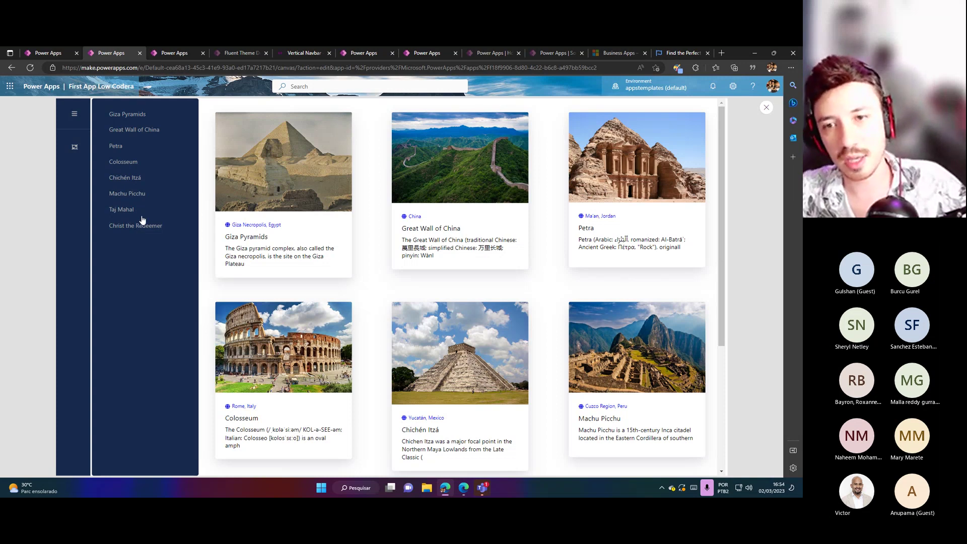
left_click(767, 109)
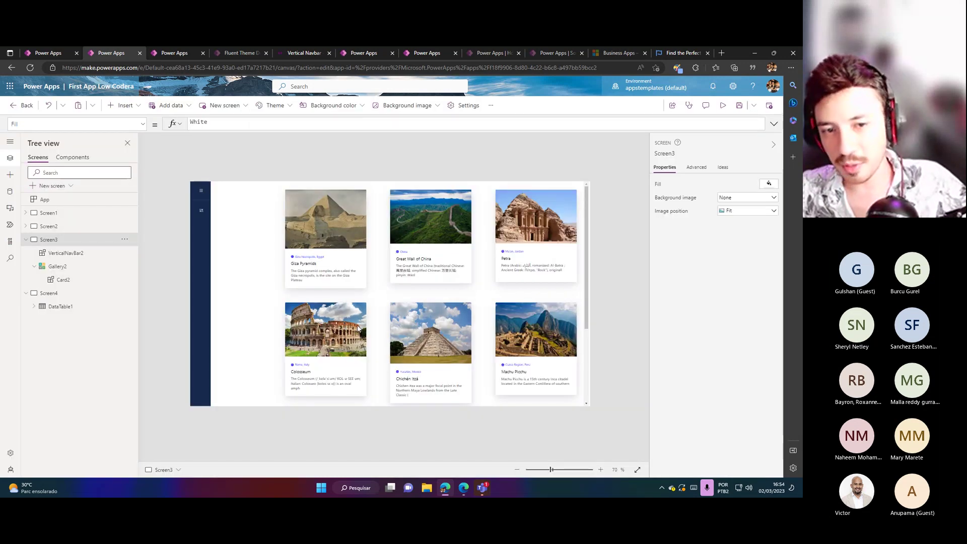
Widen Screen3's gallery toward the navbar to X position 226 and a width of 1135.
left_click(280, 314)
left_click_drag(272, 294, 256, 293)
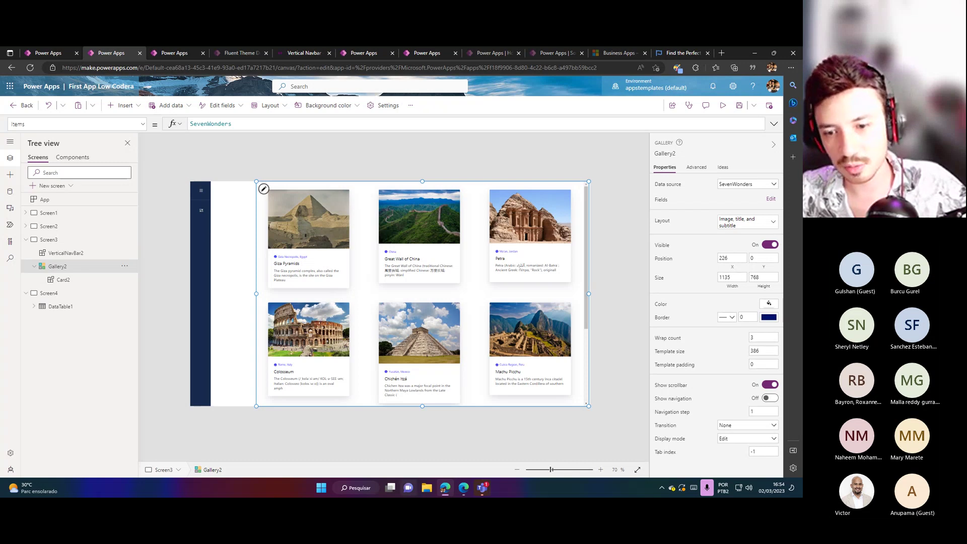
left_click(602, 470)
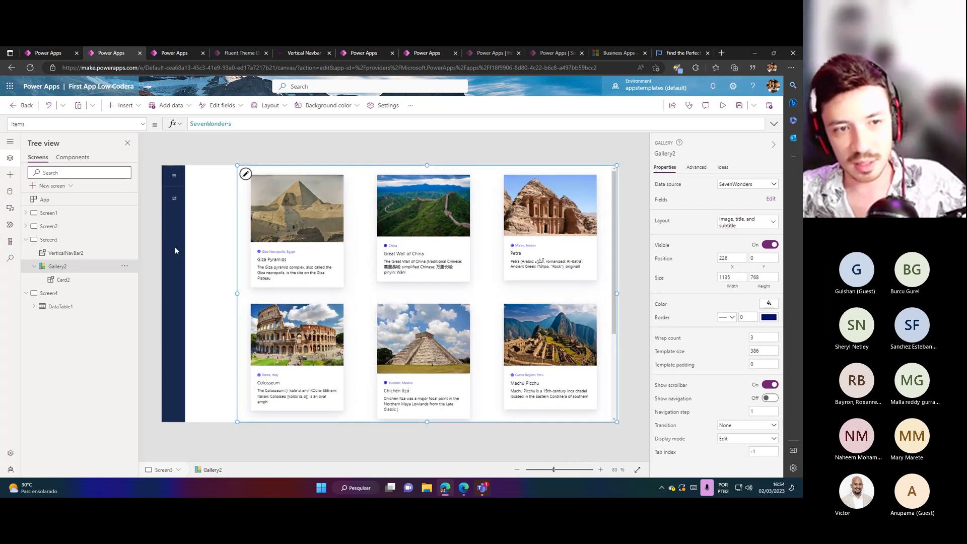
left_click(174, 246)
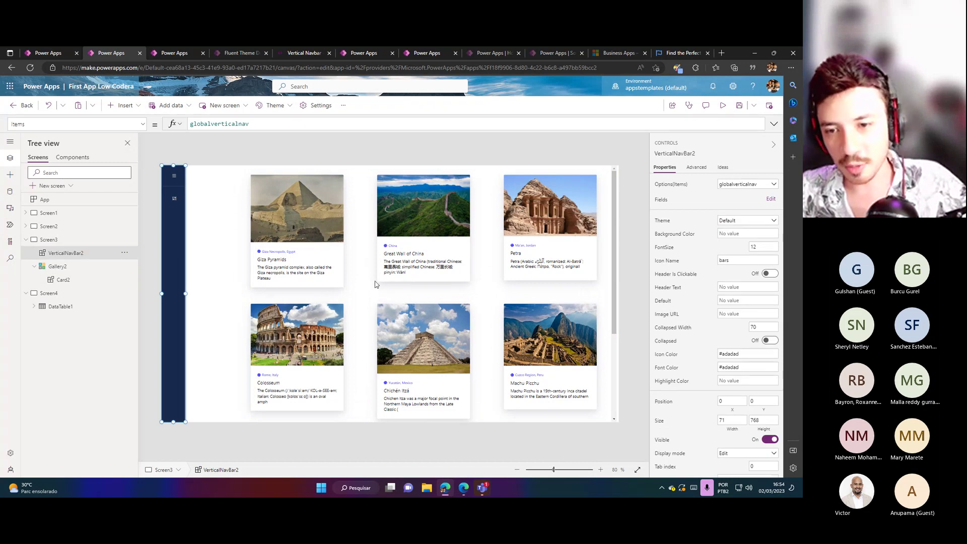
left_click(415, 277)
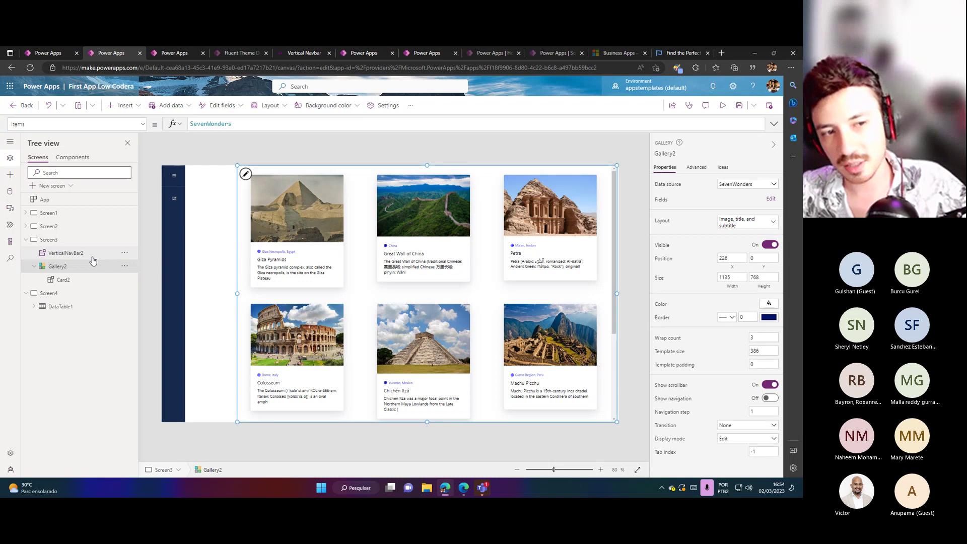
left_click(86, 255)
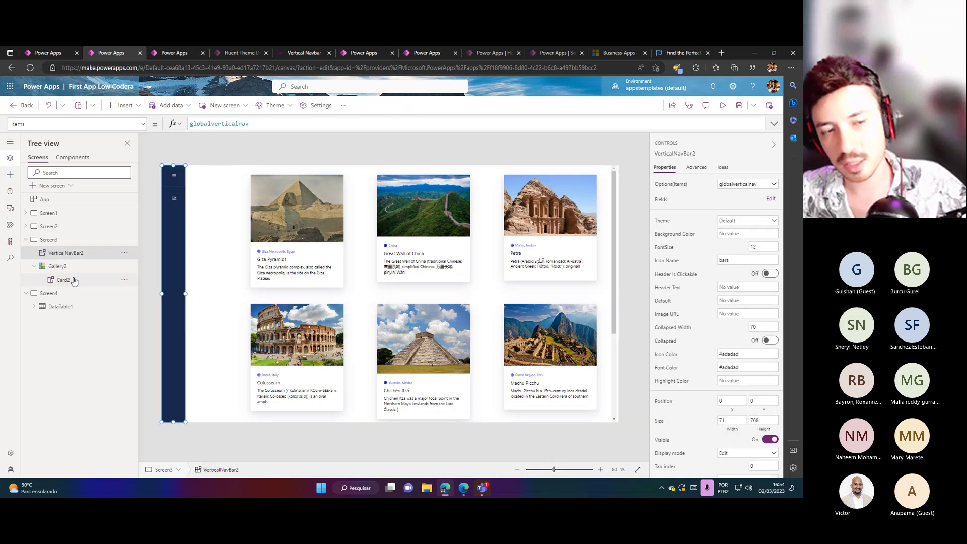
left_click(74, 280)
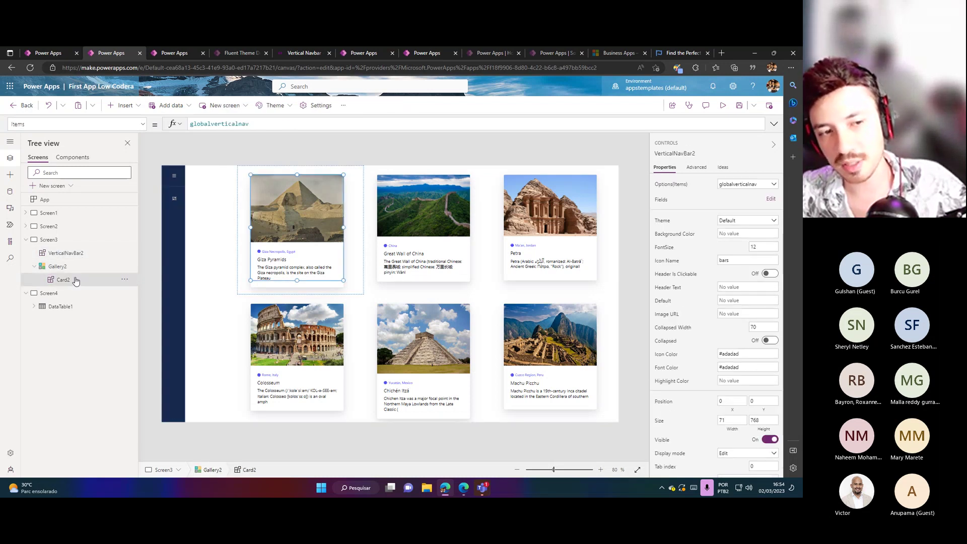
Move Screen3's gallery toward the navbar to X position 102 and widen it to 1264.
left_click(78, 267)
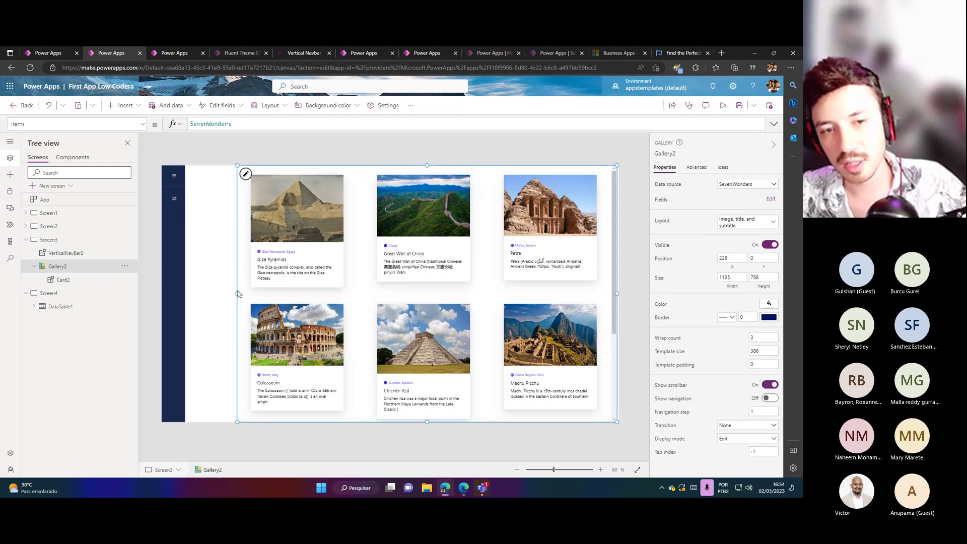
mouse_move(235, 293)
left_mouse_down()
mouse_move(213, 298)
mouse_move(242, 298)
left_mouse_up()
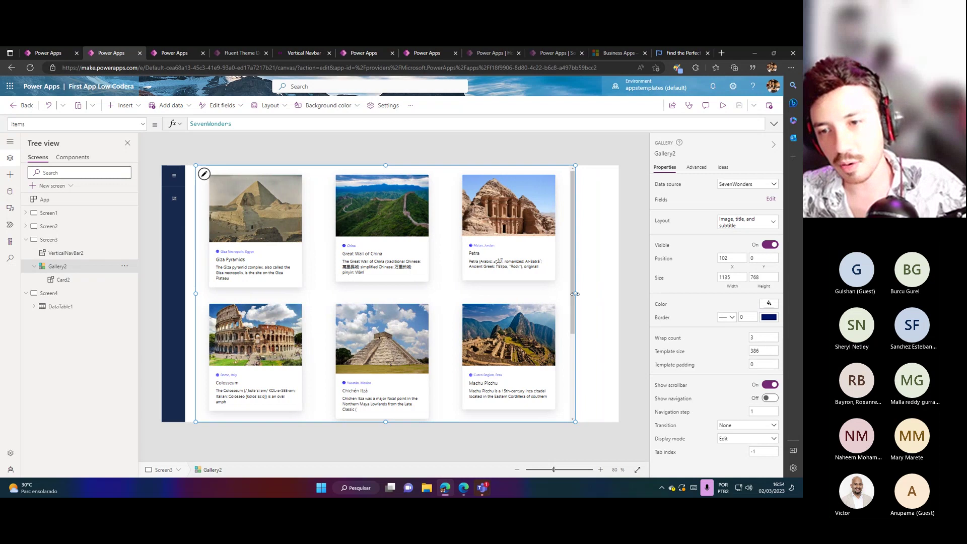
left_click_drag(575, 293, 618, 294)
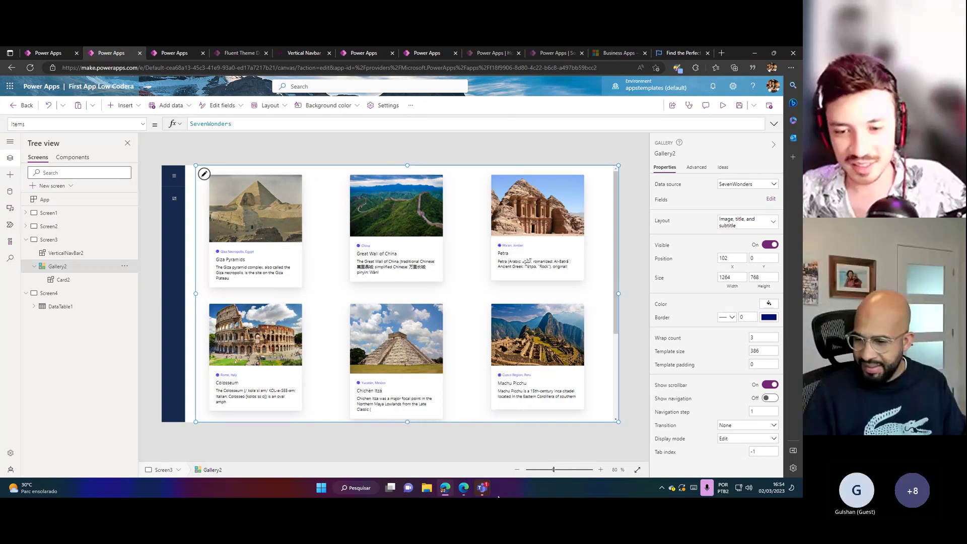
Switch to the Teams meeting window and move it off the shared screen.
mouse_move(488, 495)
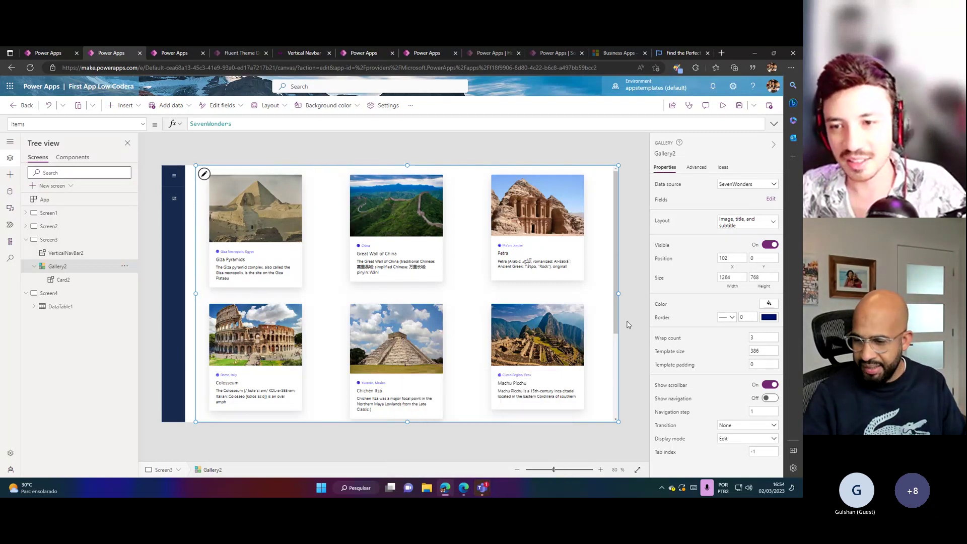
left_click(515, 438)
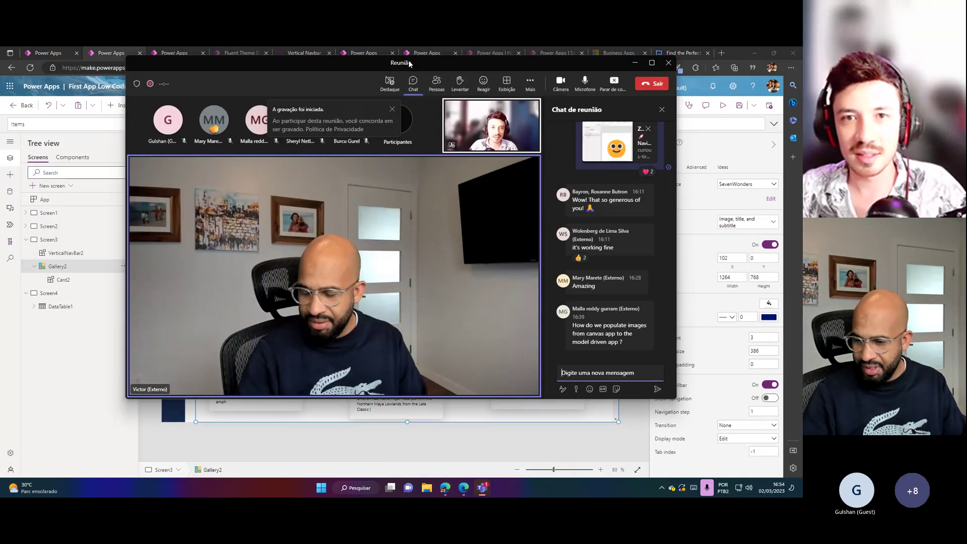
left_click_drag(367, 66, 0, 100)
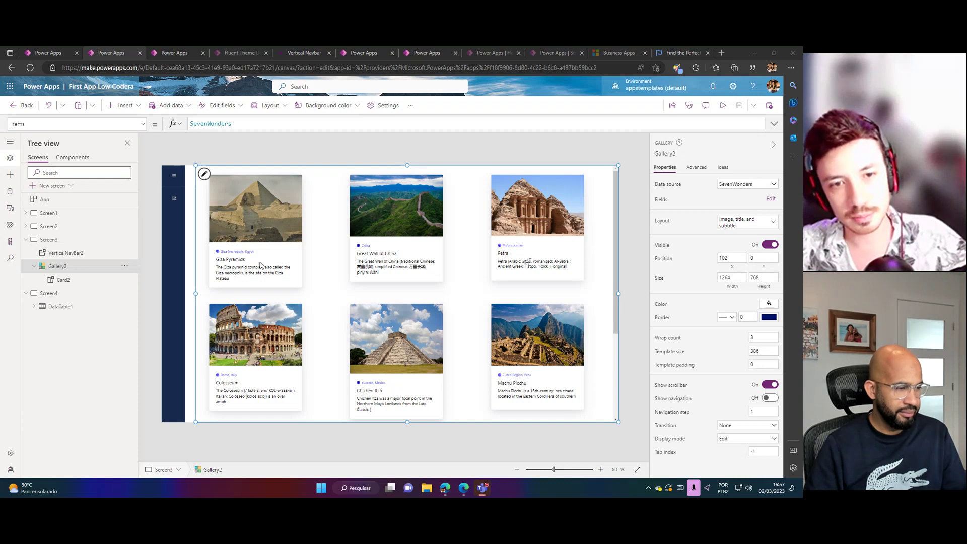
Extend Screen3's gallery up to the navbar's edge, at X position 71 and a width of 1295.
left_click_drag(195, 293, 185, 293)
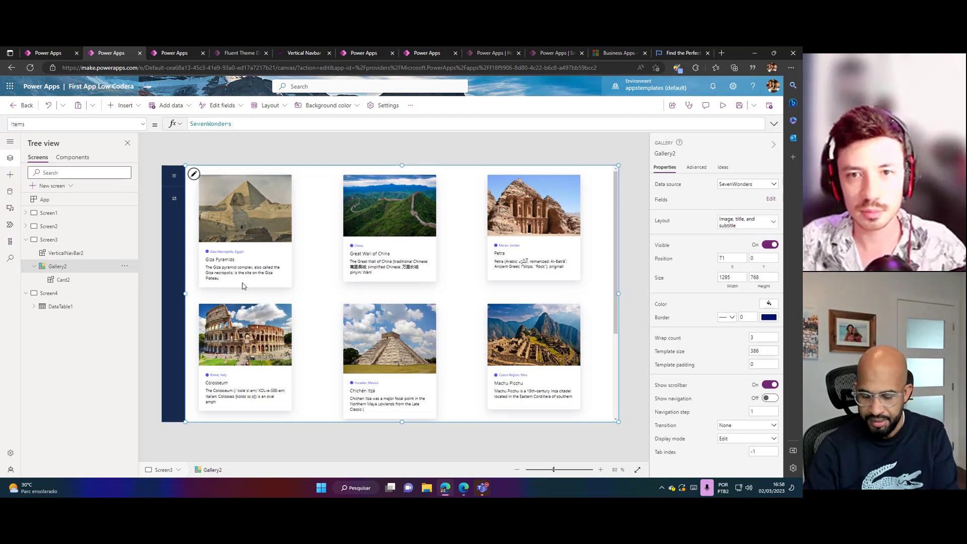
key("ctrl+t")
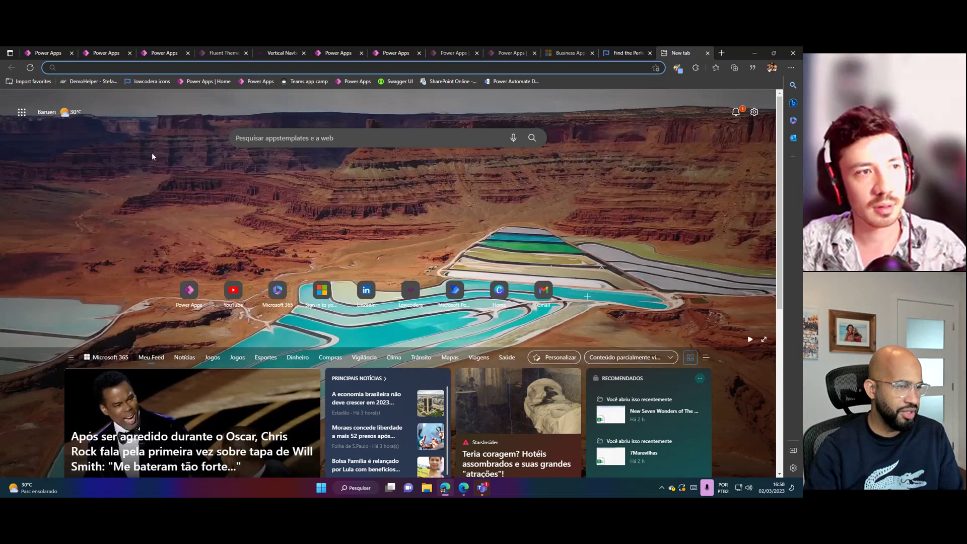
type("f")
key("BackSpace")
key("BackSpace")
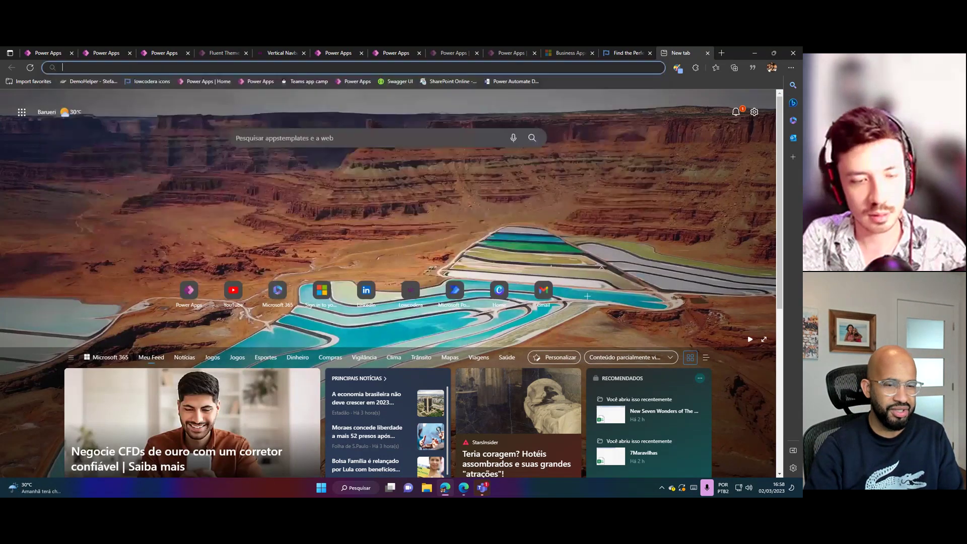
type("pa")
key("BackSpace")
key("BackSpace")
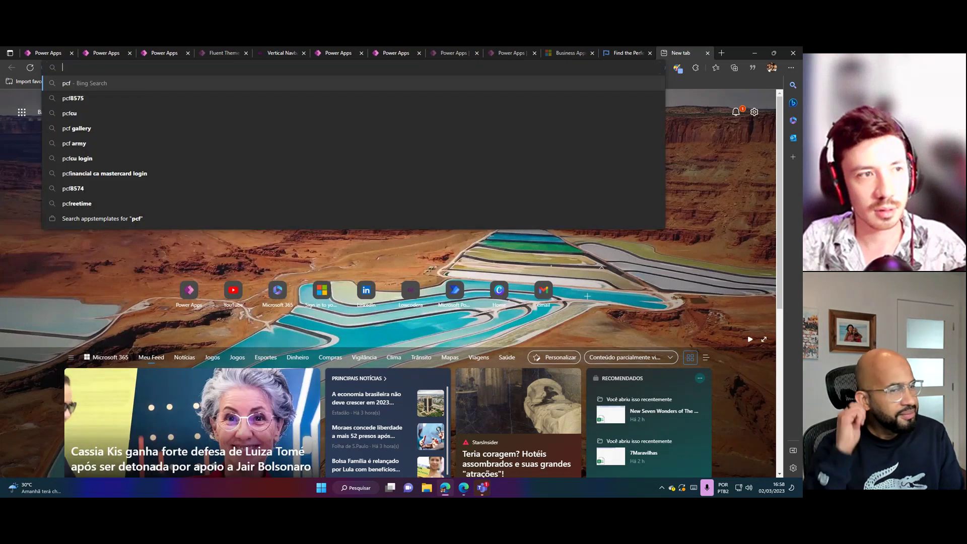
key("alt+Tab")
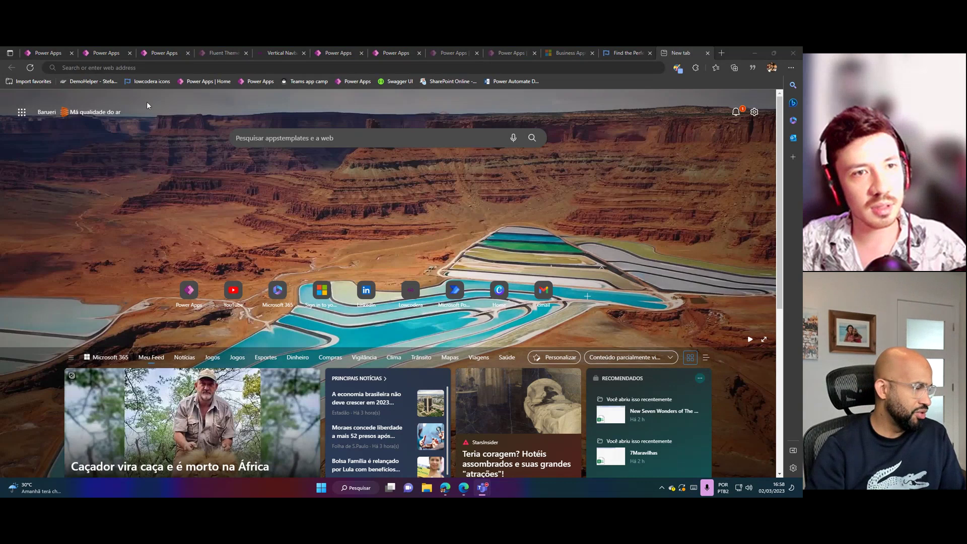
left_click(150, 68)
type("https://pcf.gallery")
key("Return")
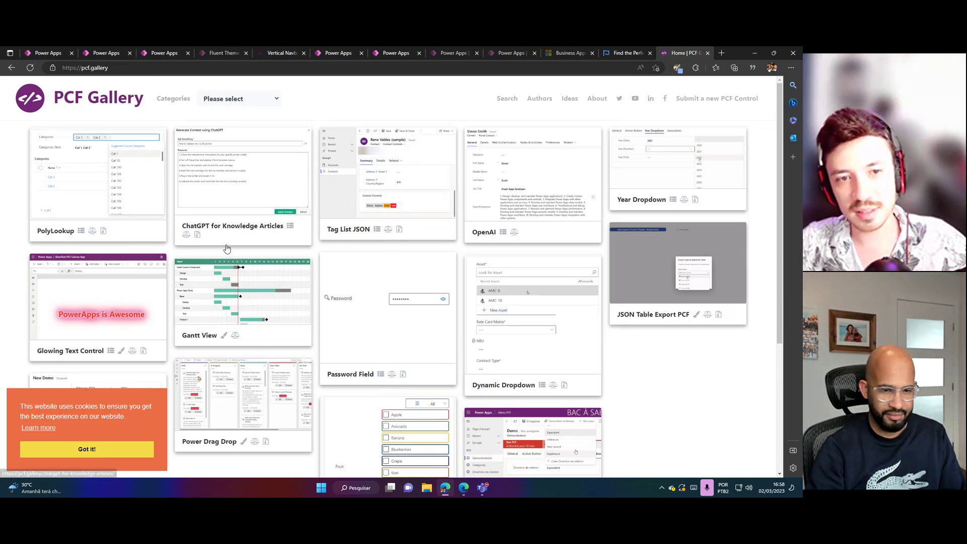
Open the Glowing Text Control's page in PCF Gallery and examine its description and demo.
scroll(333, 329, "down", 1)
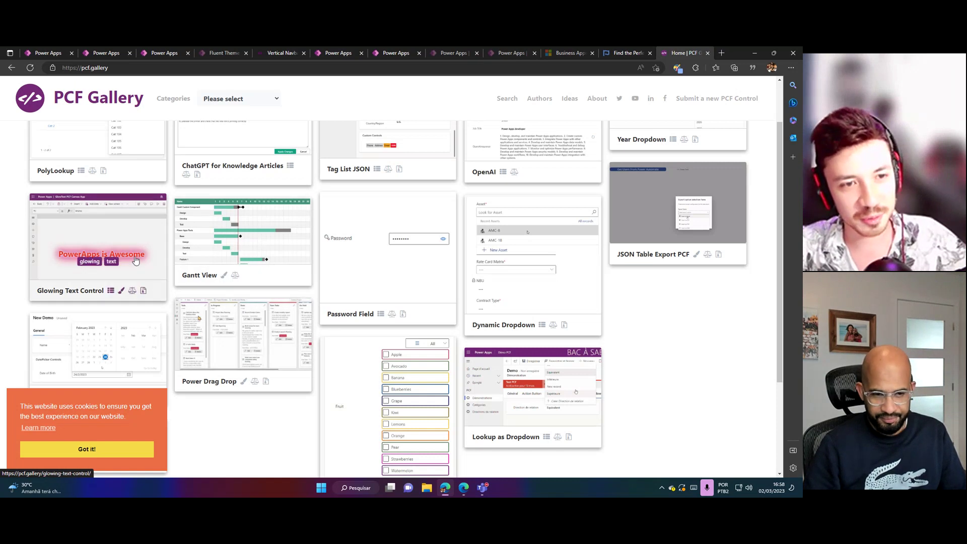
left_click(142, 259)
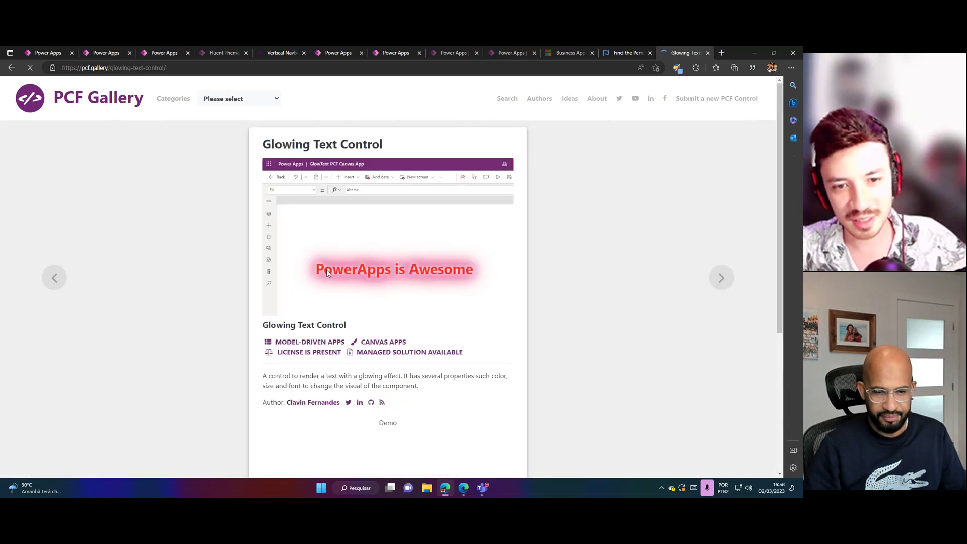
scroll(273, 290, "down", 1)
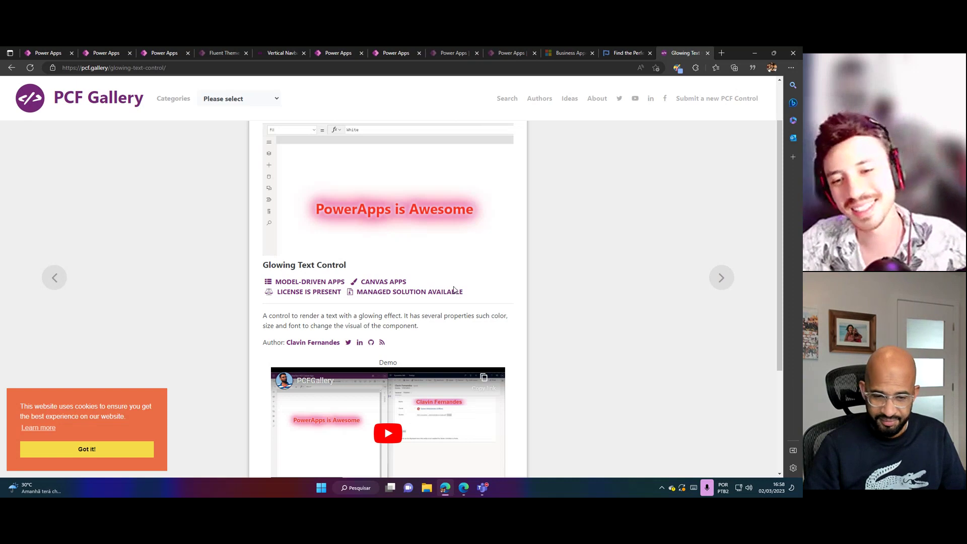
scroll(464, 304, "down", 3)
scroll(472, 314, "up", 2)
scroll(472, 314, "up", 2)
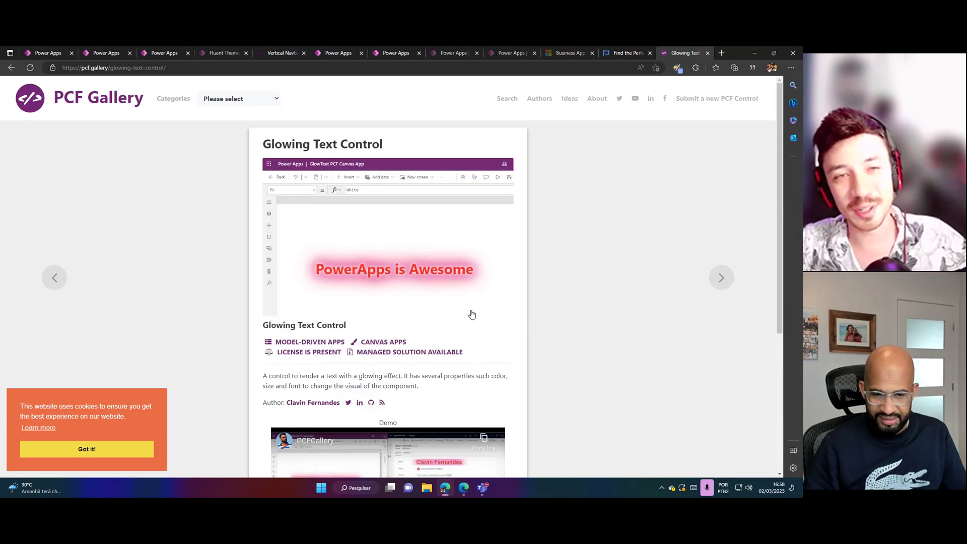
Return to the PCF Gallery home page and browse its category filter and listed controls.
left_click(13, 68)
left_click(227, 99)
left_click(228, 100)
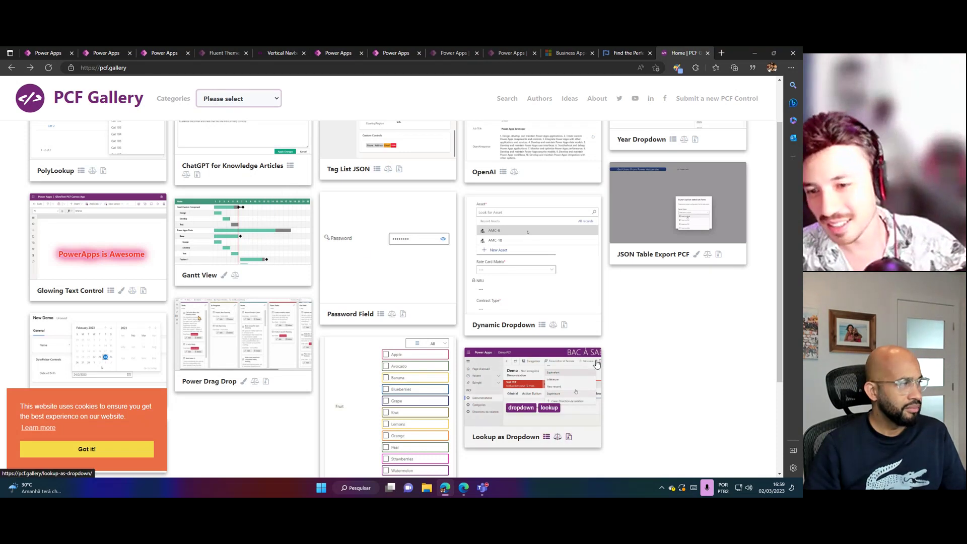
scroll(605, 353, "down", 1)
scroll(604, 336, "down", 2)
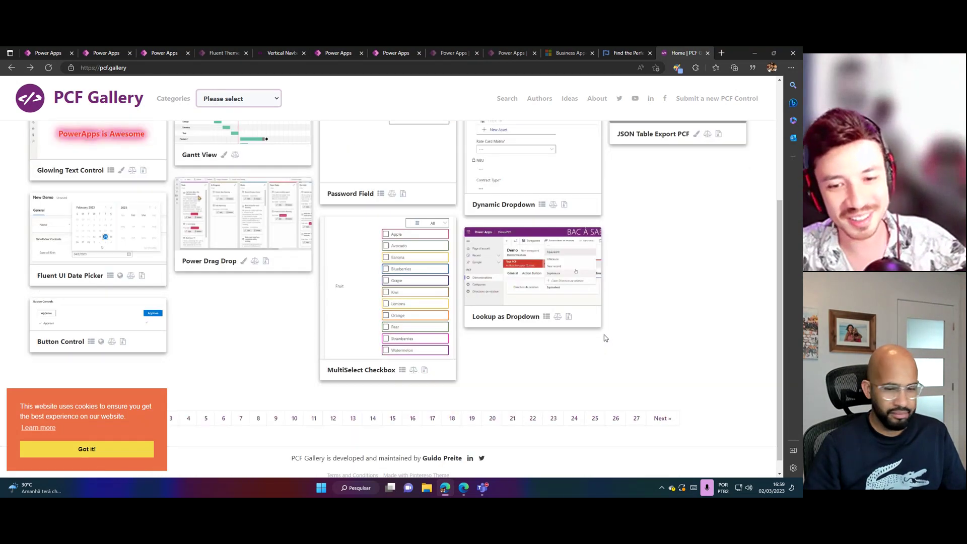
scroll(604, 336, "up", 4)
mouse_move(115, 326)
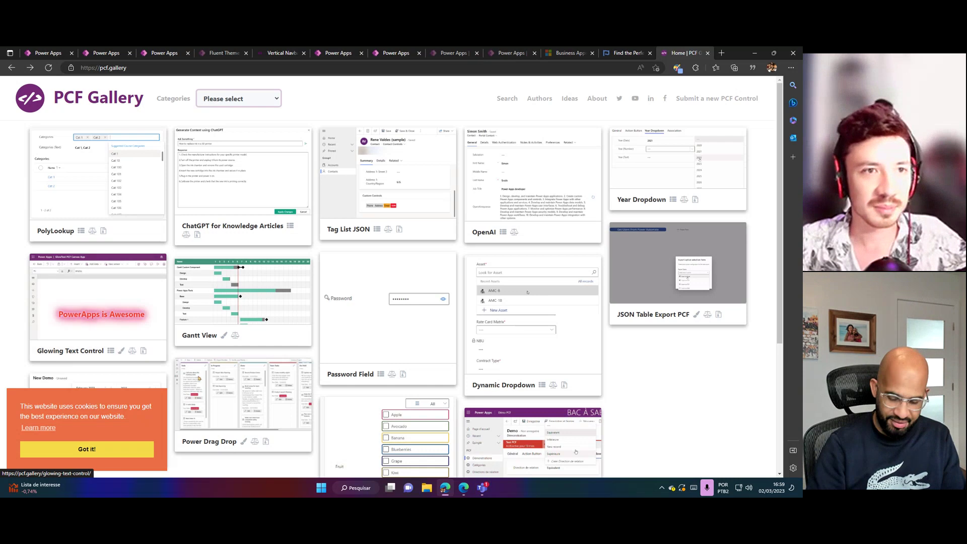
Switch to the Zero to Hero - 02 app and preview its LetsConnect screen.
left_click(106, 53)
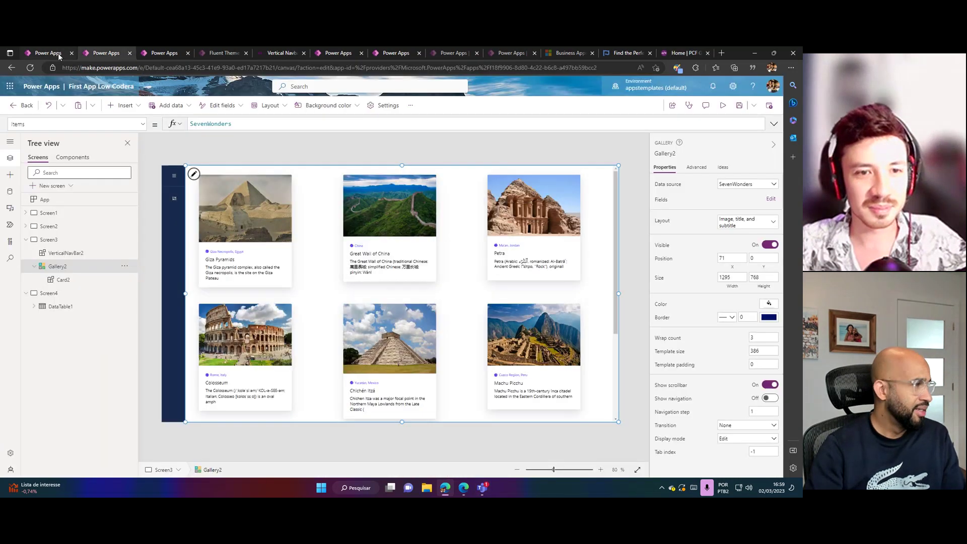
left_click(59, 53)
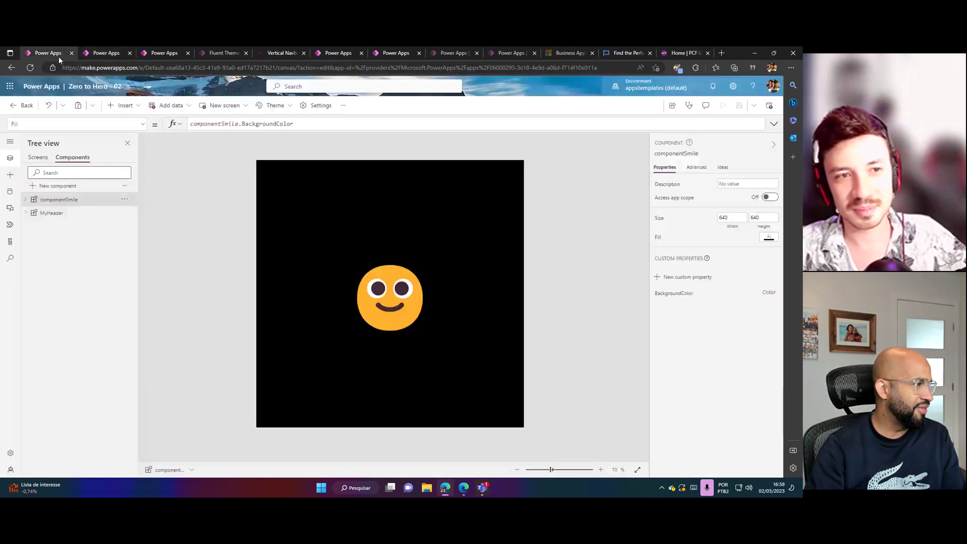
left_click(44, 156)
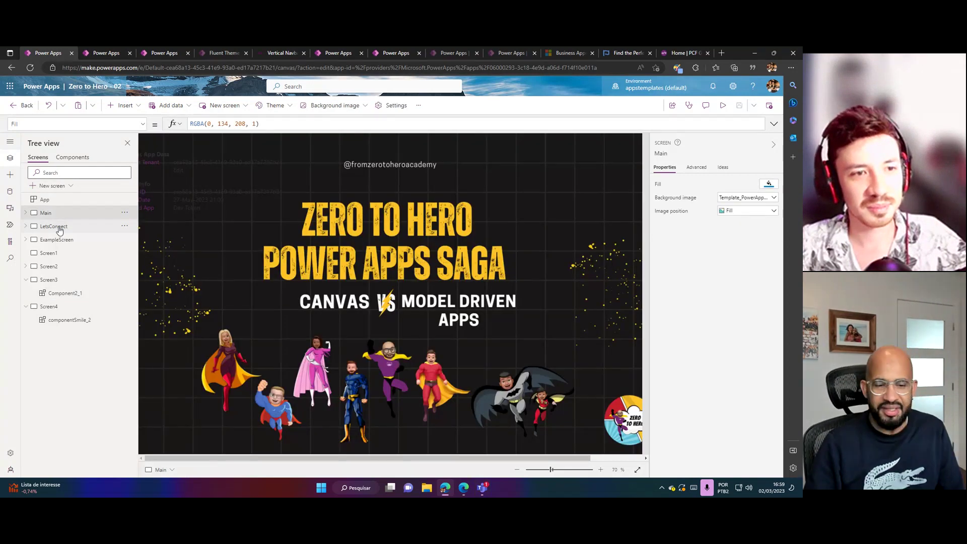
left_click(59, 227)
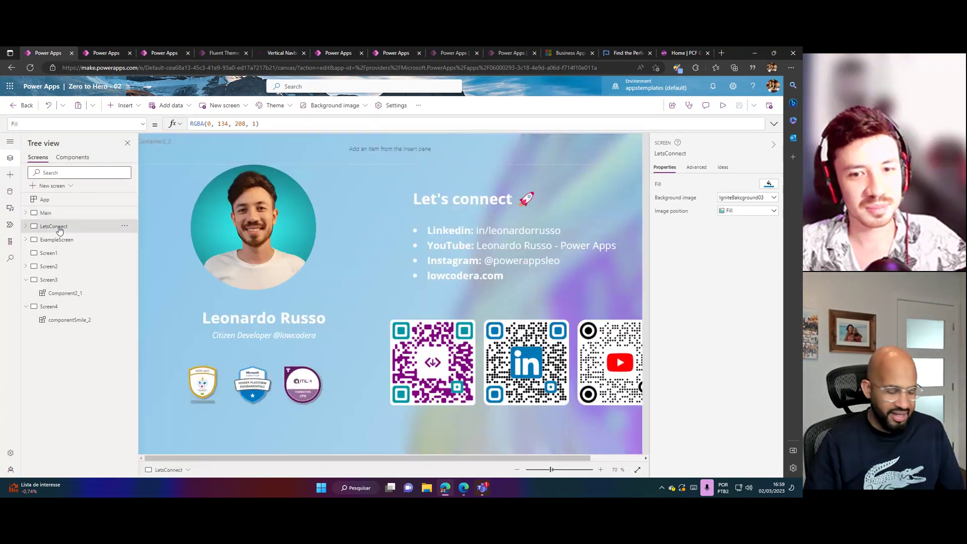
left_click(722, 105)
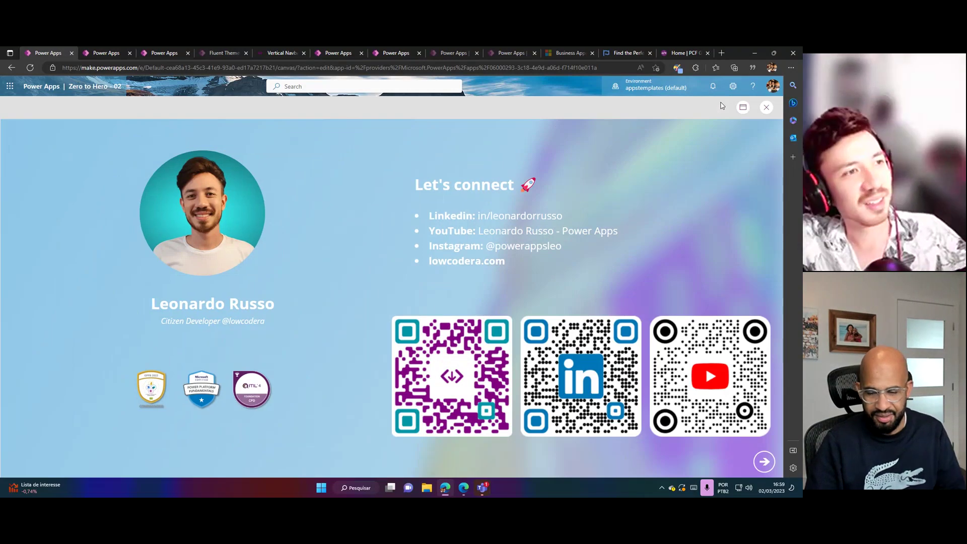